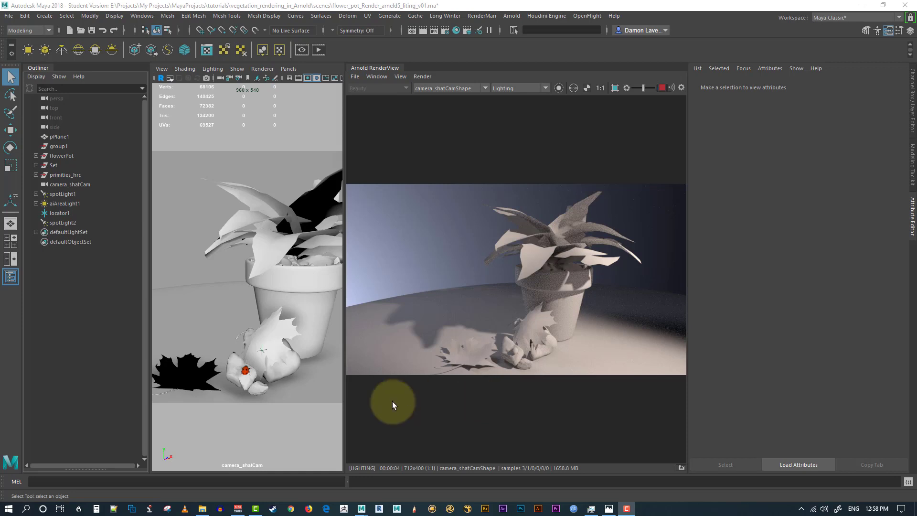
# - Connect a File texture as the displacement material of the maple leaf's aiLeef shading group
pyautogui.click(540, 320)
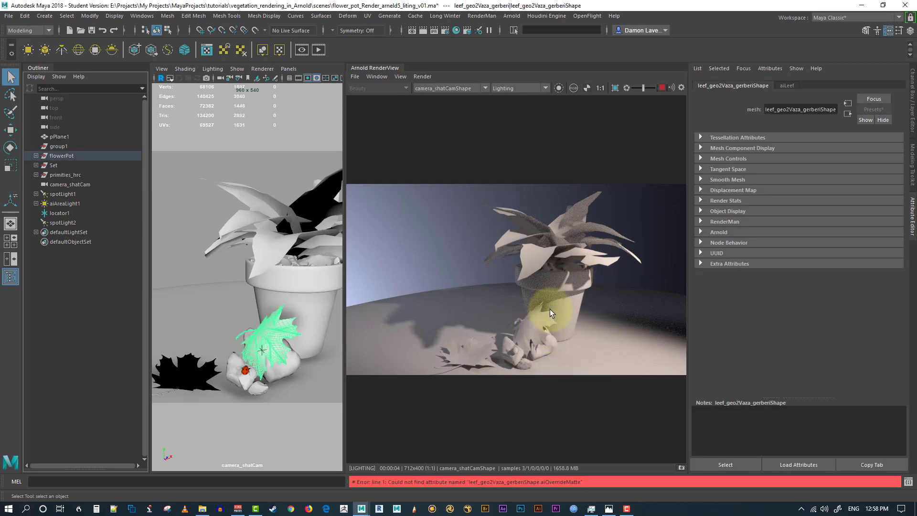
pyautogui.click(487, 342)
pyautogui.click(531, 329)
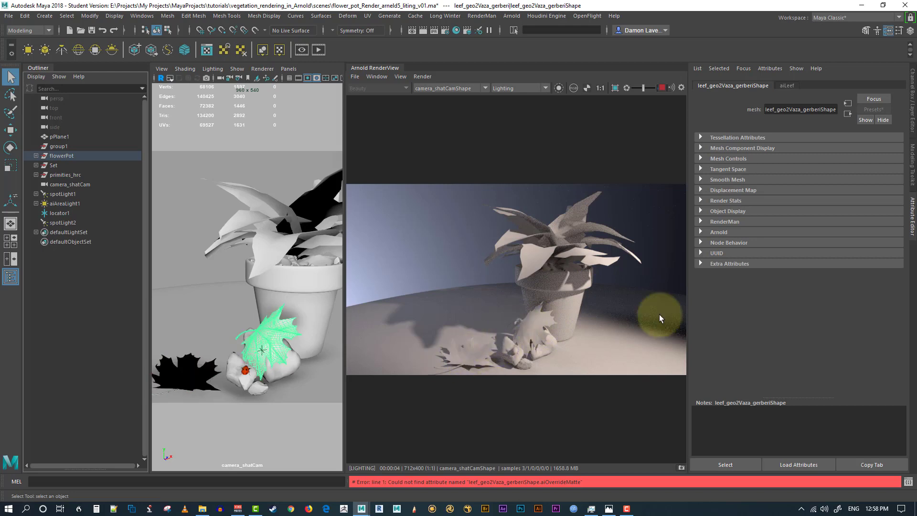
pyautogui.click(880, 98)
pyautogui.click(789, 85)
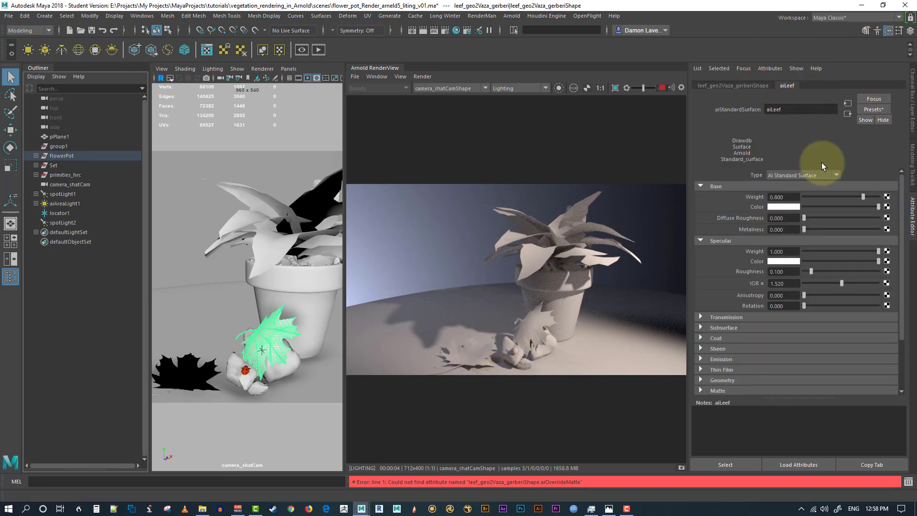
pyautogui.click(847, 114)
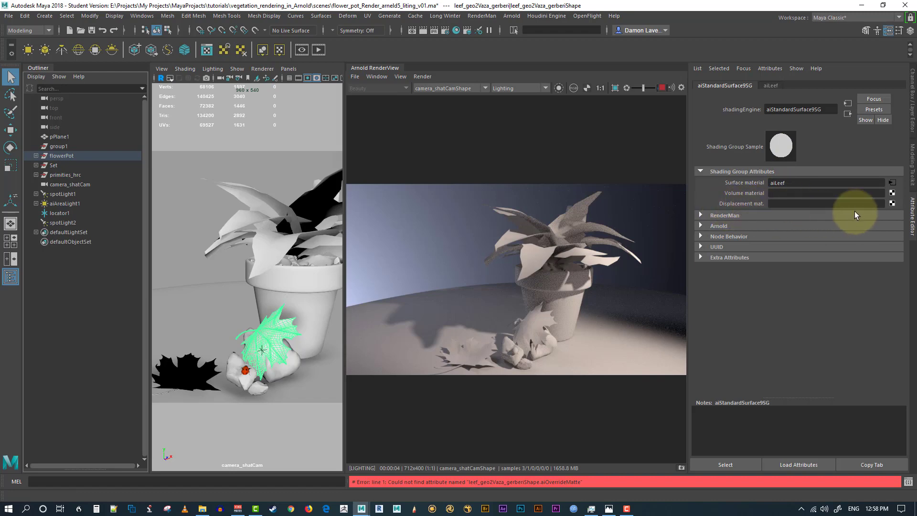
pyautogui.click(892, 204)
pyautogui.click(417, 253)
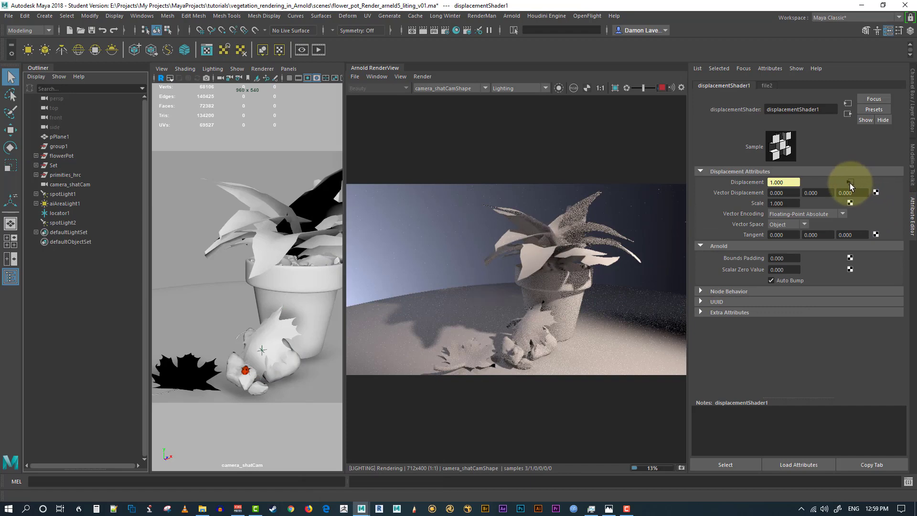
# - Load Leef_disLasment_Front.png into the leaf's displacement file texture and return to its displacement shader
pyautogui.click(850, 181)
pyautogui.click(889, 216)
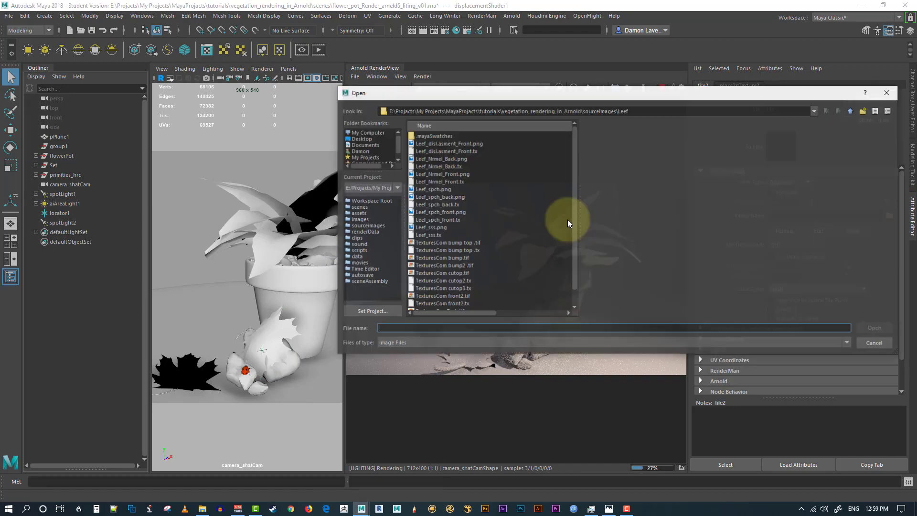
pyautogui.click(443, 143)
pyautogui.click(874, 328)
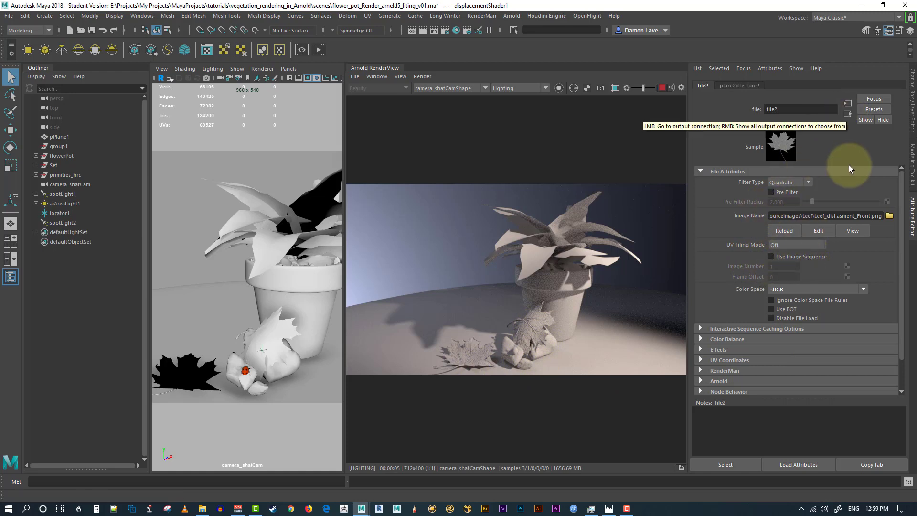
pyautogui.click(847, 113)
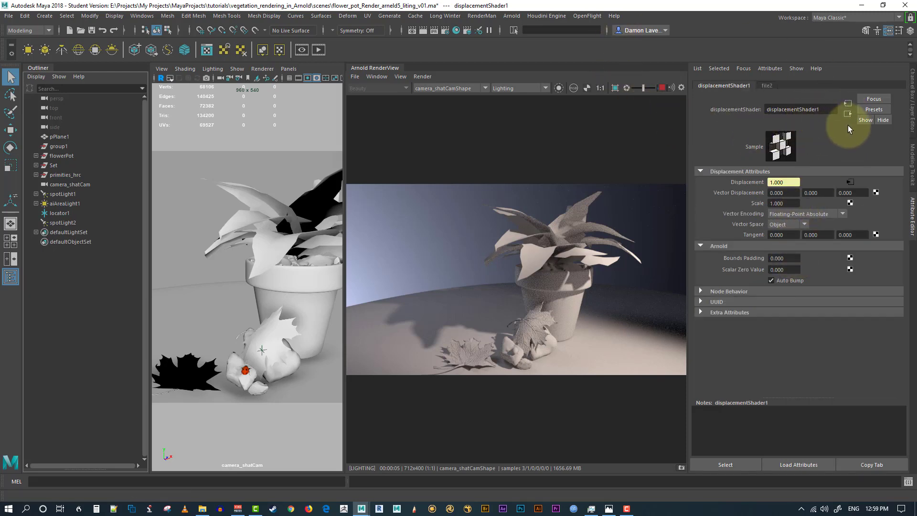
# - Set the maple leaf mesh's Arnold subdivision type to catclark with 2 iterations
pyautogui.click(524, 335)
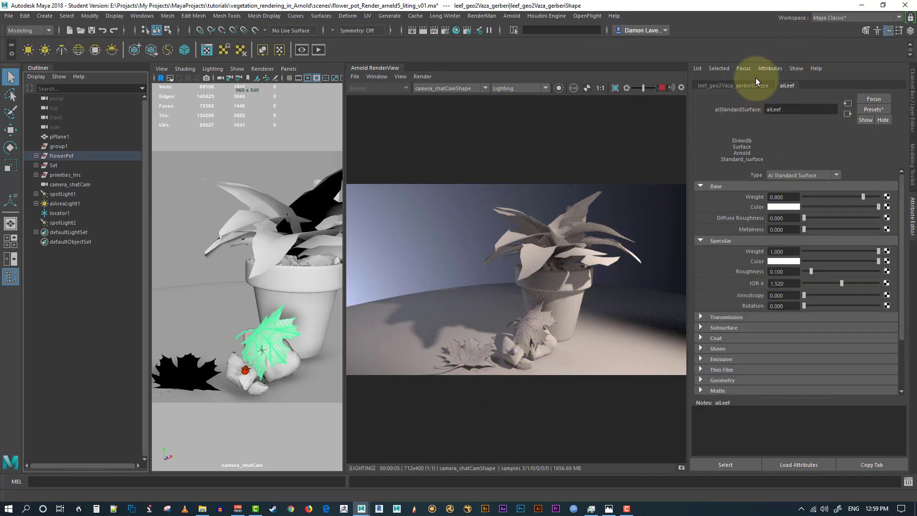
pyautogui.click(293, 334)
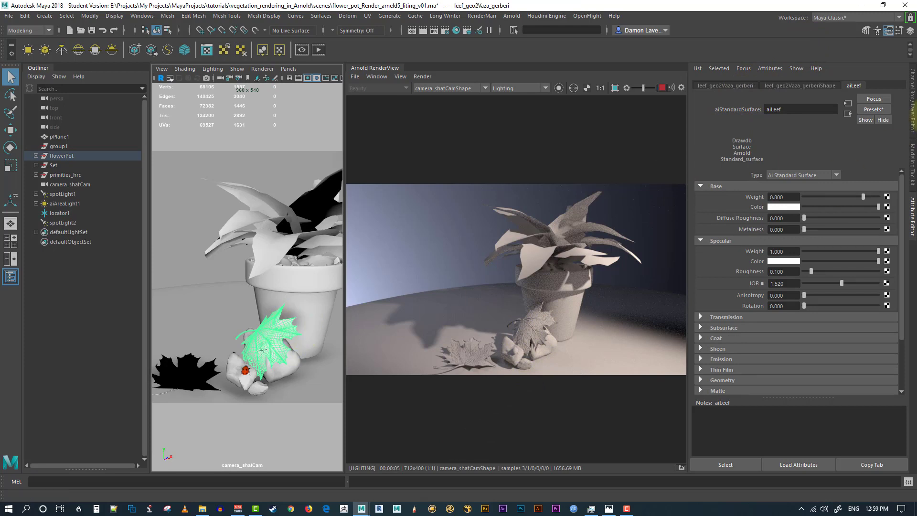
pyautogui.click(794, 86)
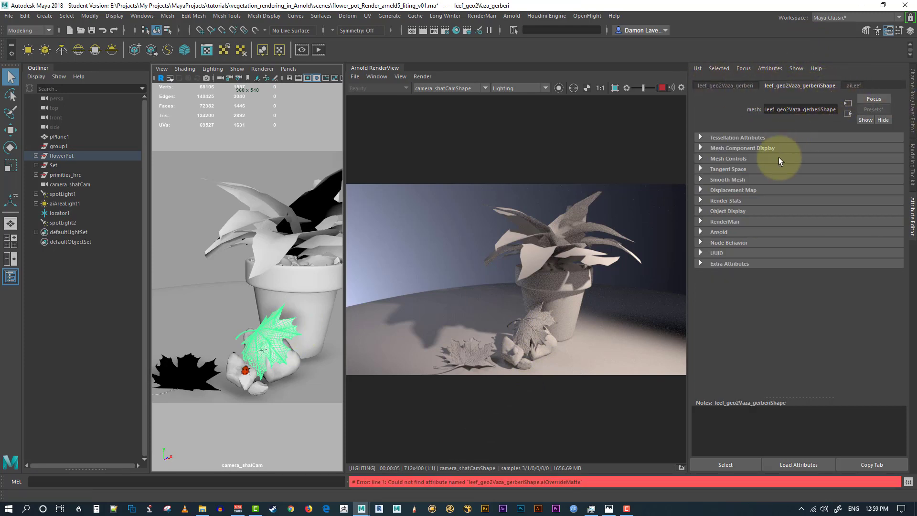
pyautogui.click(701, 232)
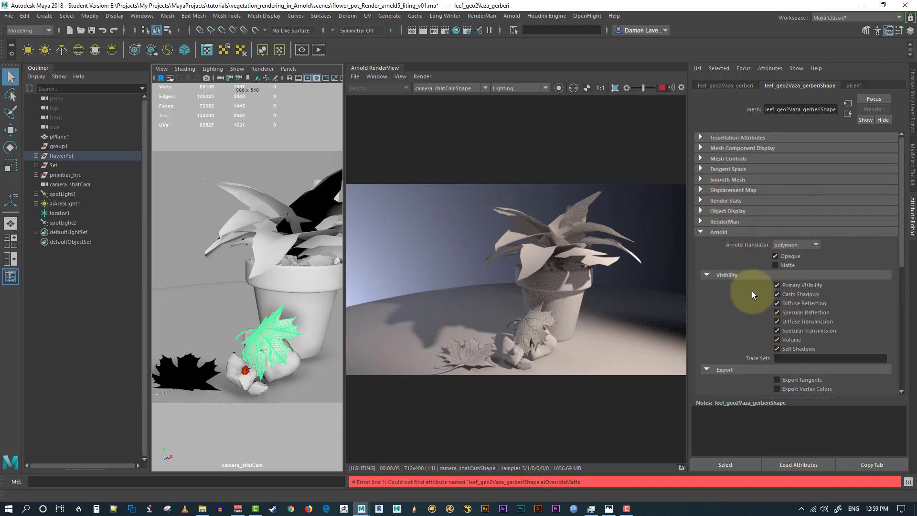
pyautogui.scroll(-5, 753, 298)
pyautogui.scroll(-3, 748, 305)
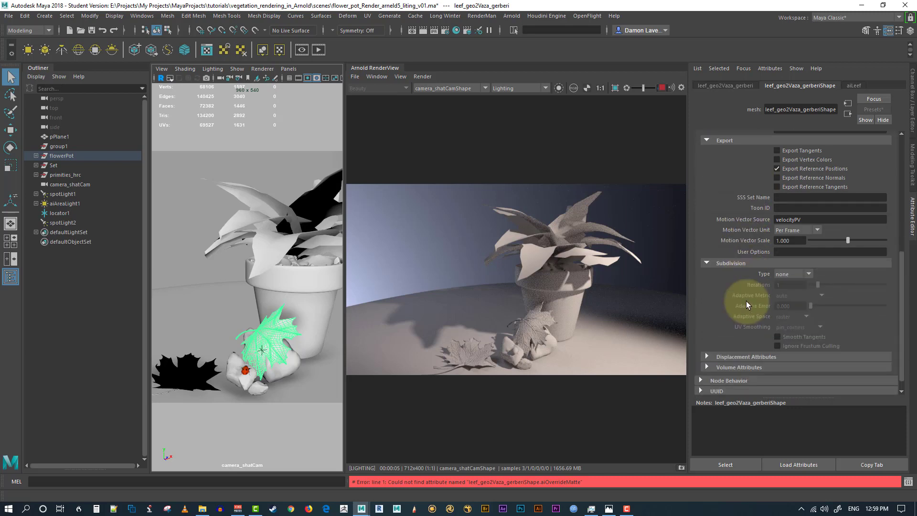
pyautogui.click(792, 273)
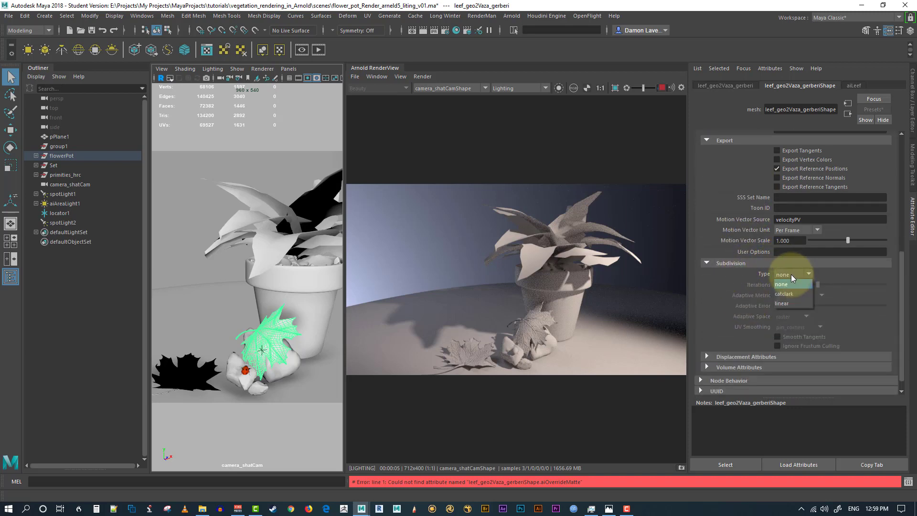
pyautogui.click(783, 293)
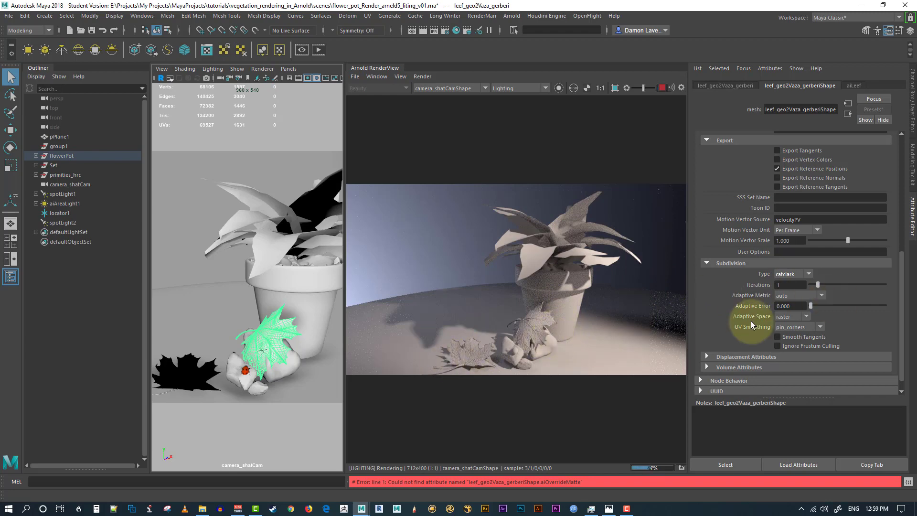
pyautogui.click(776, 285)
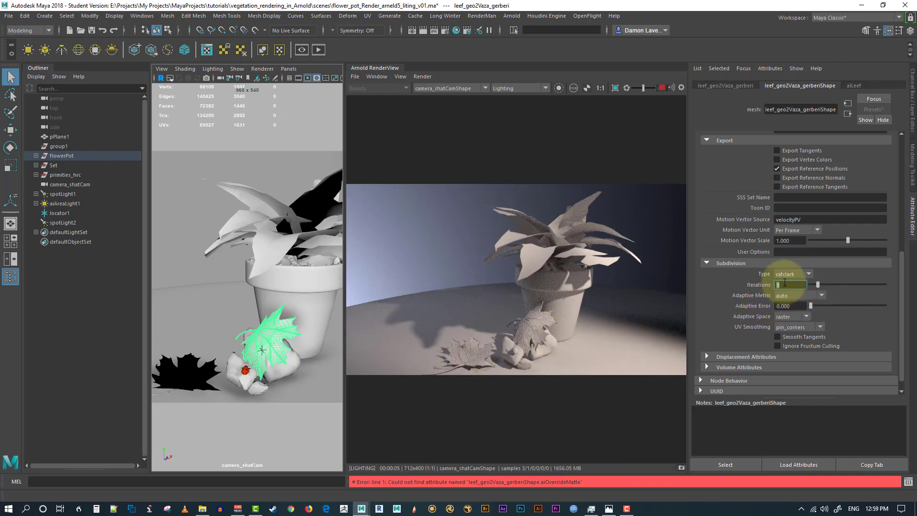
pyautogui.write('2')
pyautogui.press('Return')
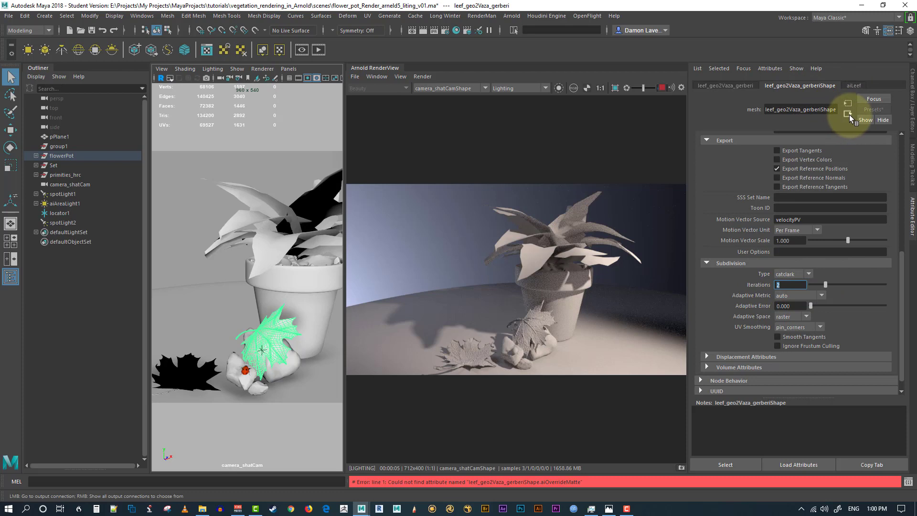
# - Open the displacement shader connected to the aiLeef material's shading group
pyautogui.click(854, 85)
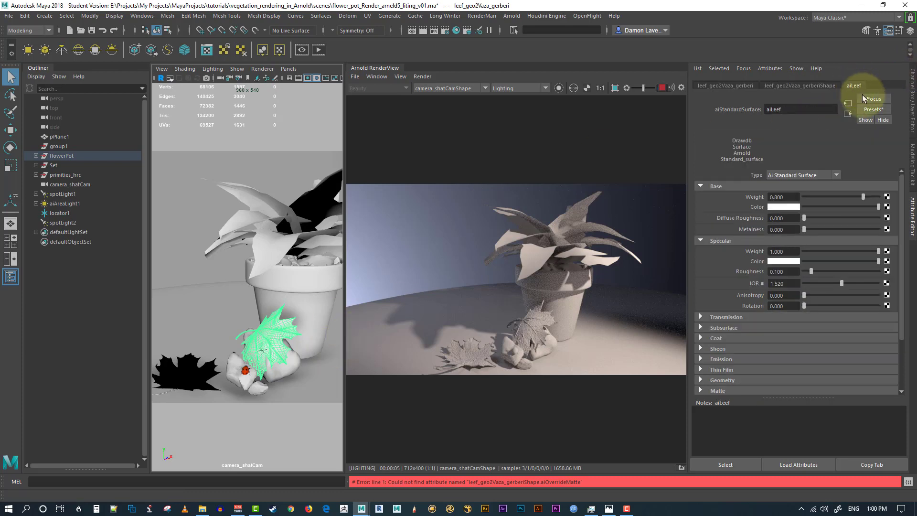
pyautogui.click(848, 114)
pyautogui.click(892, 203)
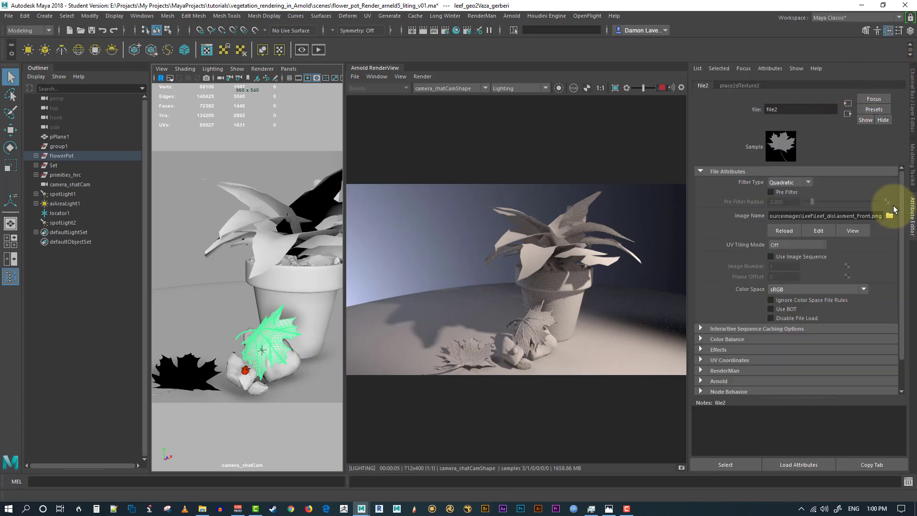
pyautogui.click(848, 114)
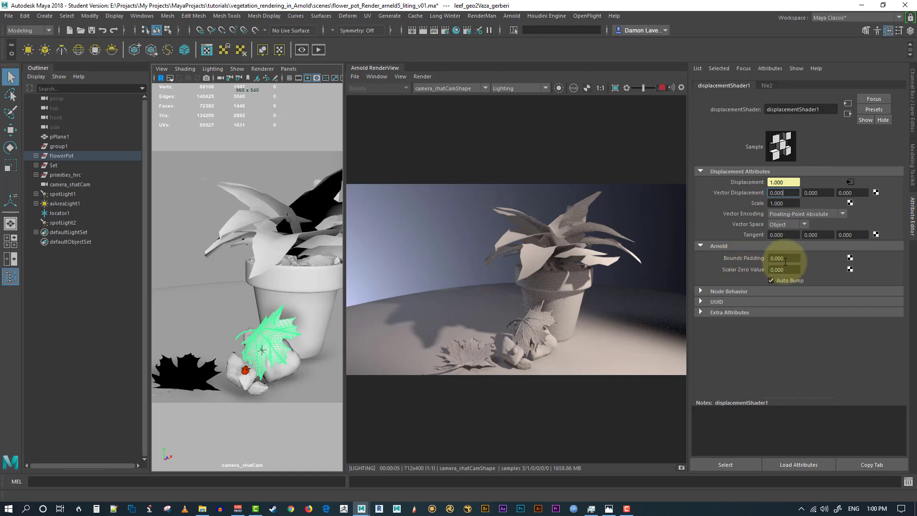
# - Try Bounds Padding values of 0.1, 5 and 1 on the leaf's displacement shader
pyautogui.moveTo(779, 259); pyautogui.dragTo(767, 265)
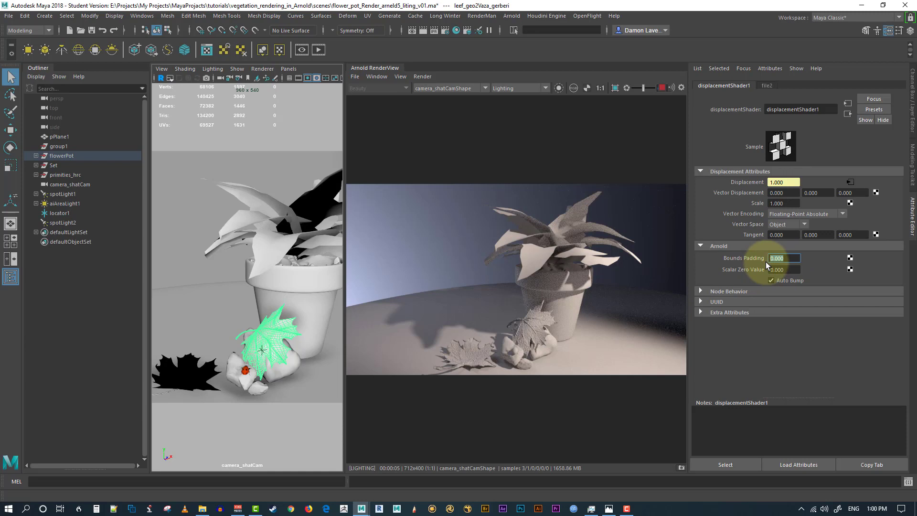
pyautogui.write('0.1')
pyautogui.press('Return')
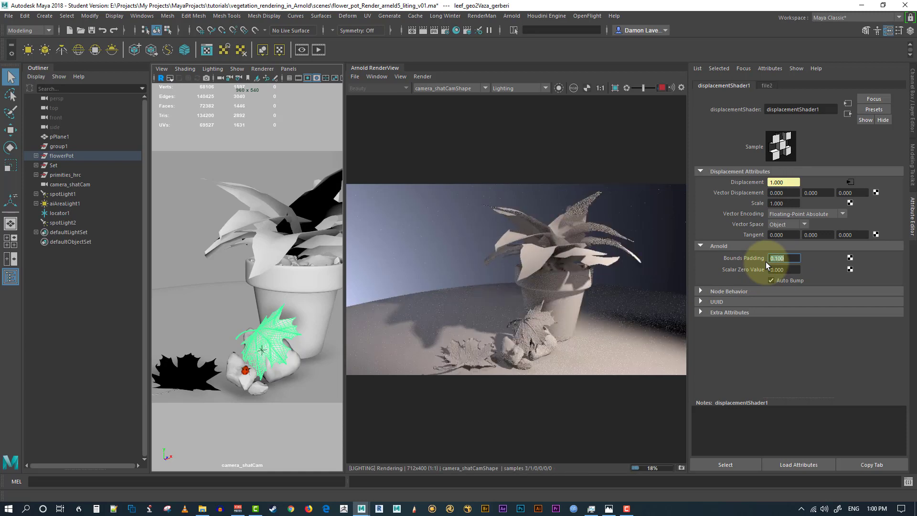
pyautogui.write('5')
pyautogui.press('Return')
pyautogui.write('1')
pyautogui.press('Return')
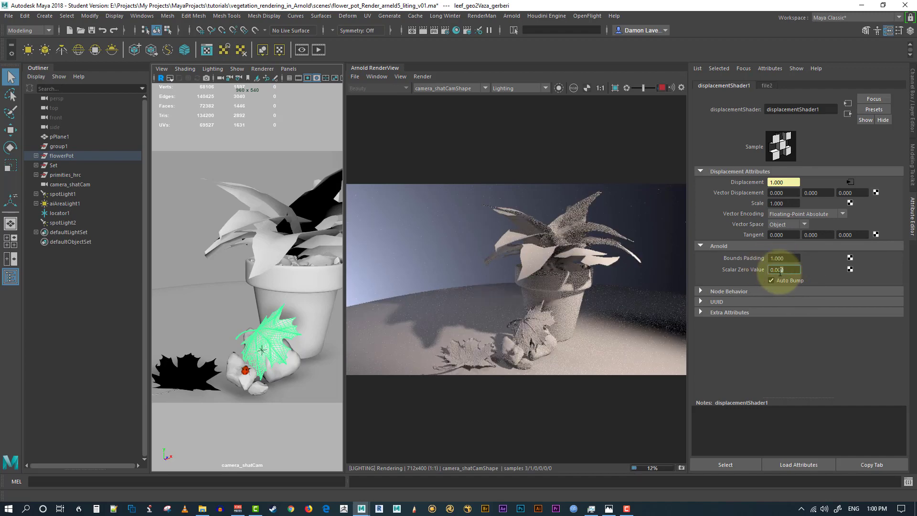
# - Set both the Scalar Zero Value and the Bounds Padding of the leaf's displacement shader to 0.01
pyautogui.click(778, 271)
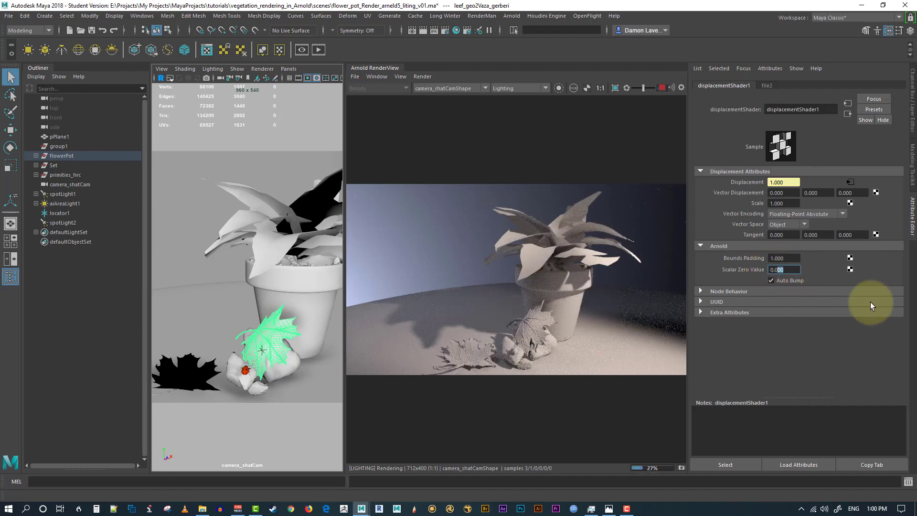
pyautogui.write('1')
pyautogui.press('Return')
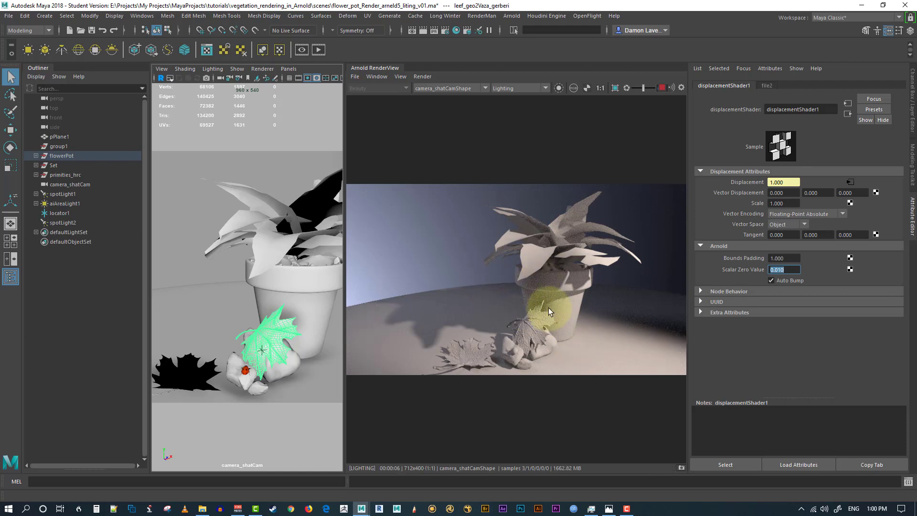
pyautogui.click(783, 258)
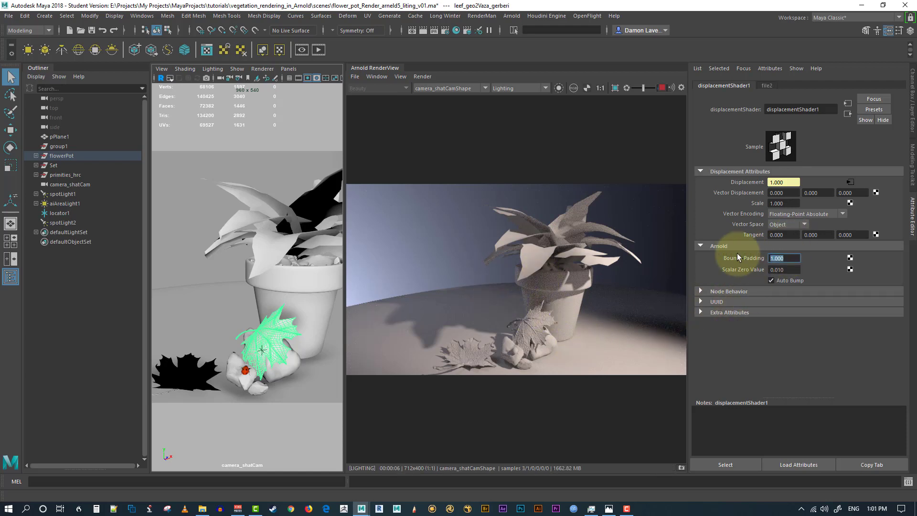
pyautogui.write('0.01')
pyautogui.press('Return')
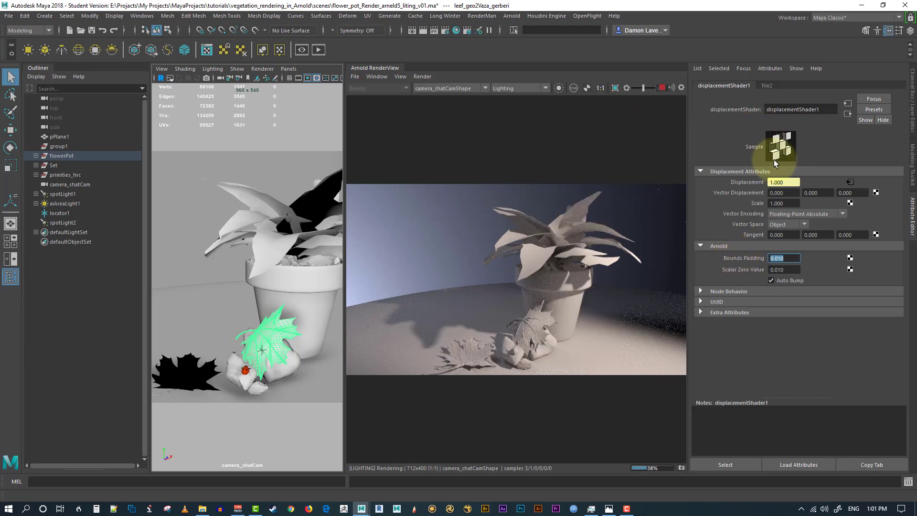
# - Reduce the leaf's displacement Scale, trying 0.2 and settling on 0.5
pyautogui.click(783, 203)
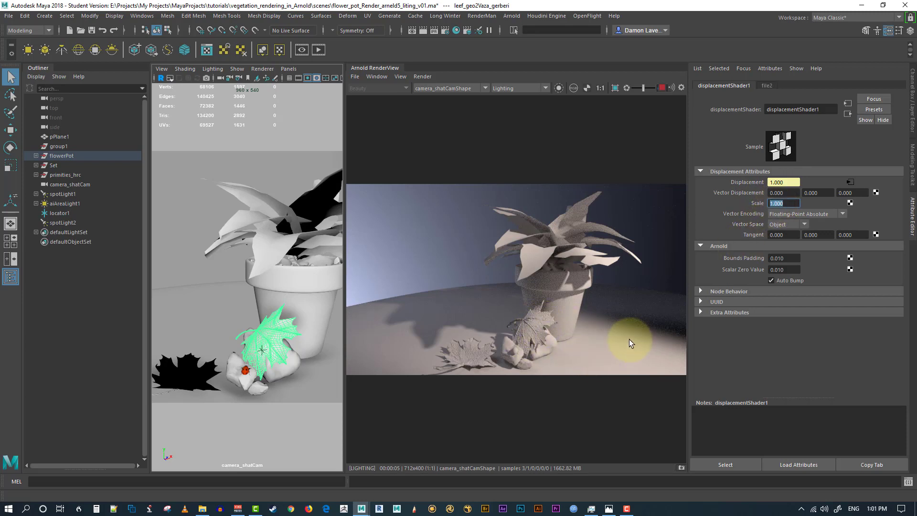
pyautogui.write('0.2')
pyautogui.press('Return')
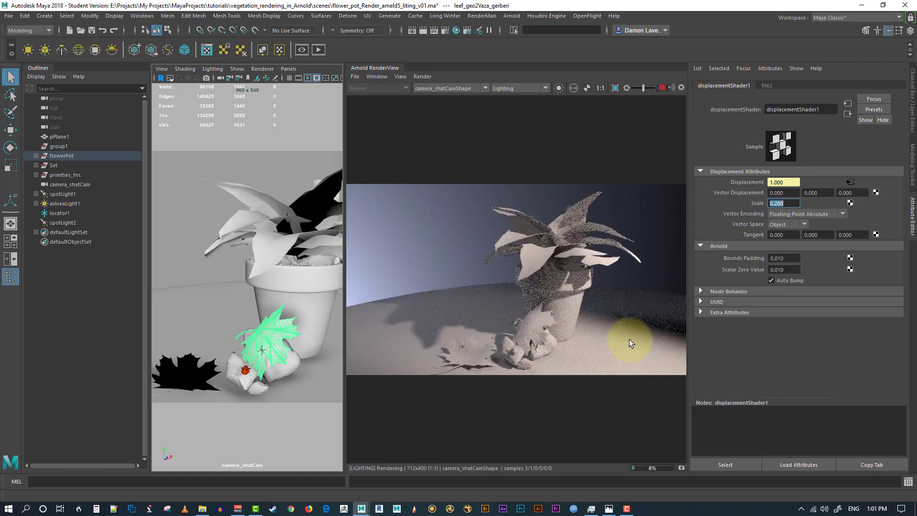
pyautogui.write('0.5')
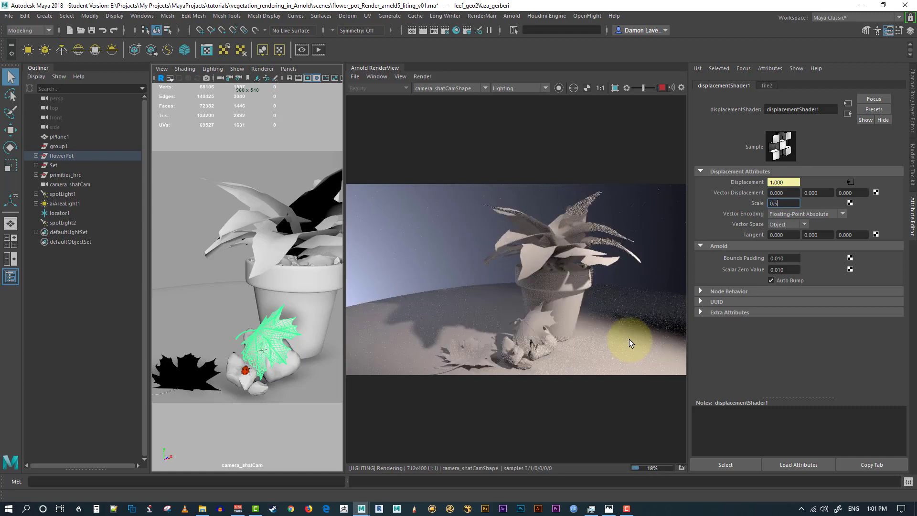
pyautogui.press('Return')
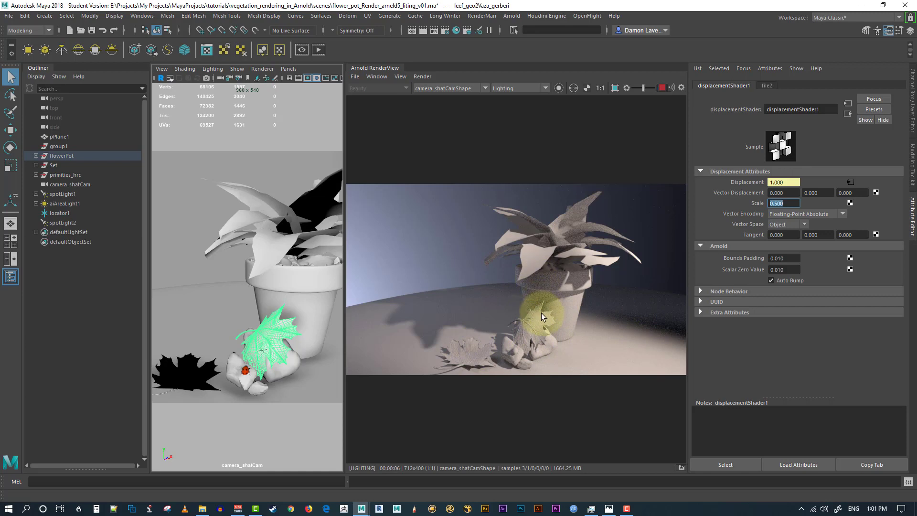
# - Connect a File texture as the displacement material of the potted plant leaves' aiStandardSurface10 shading group
pyautogui.click(541, 260)
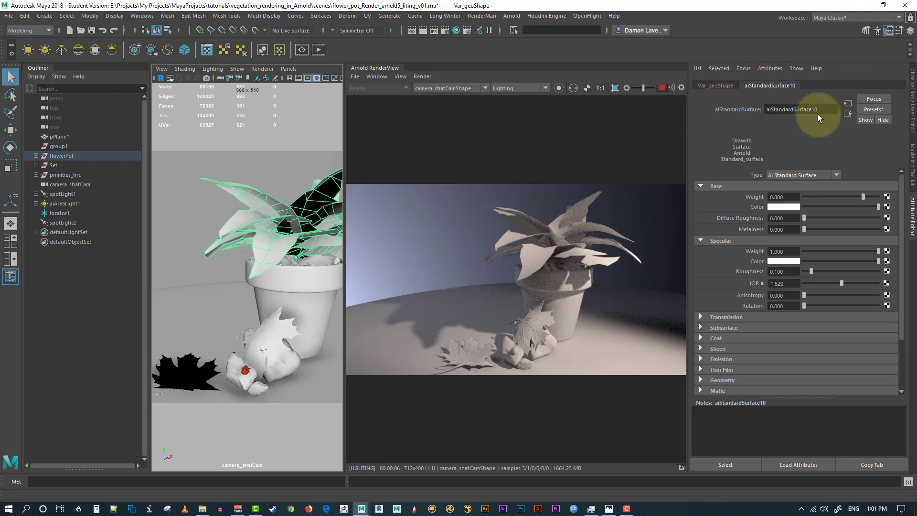
pyautogui.moveTo(827, 112); pyautogui.dragTo(774, 115)
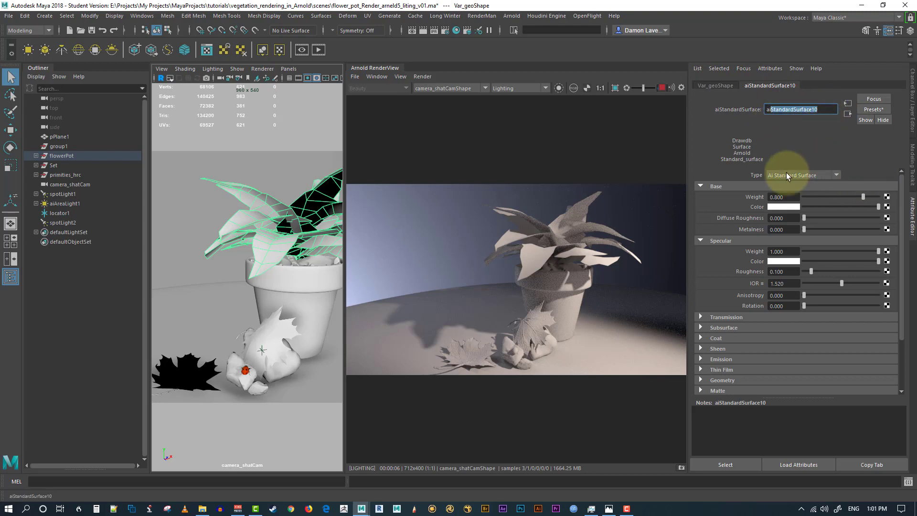
pyautogui.click(848, 114)
pyautogui.click(891, 204)
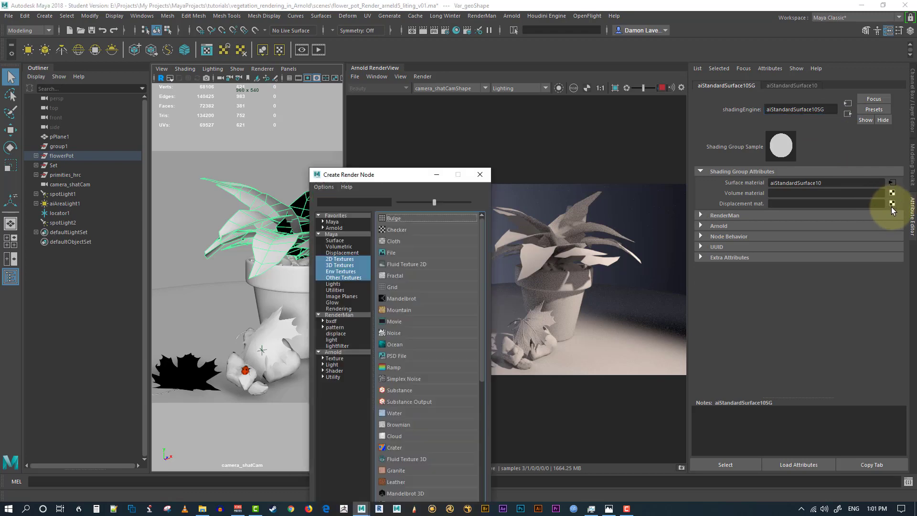
pyautogui.click(392, 251)
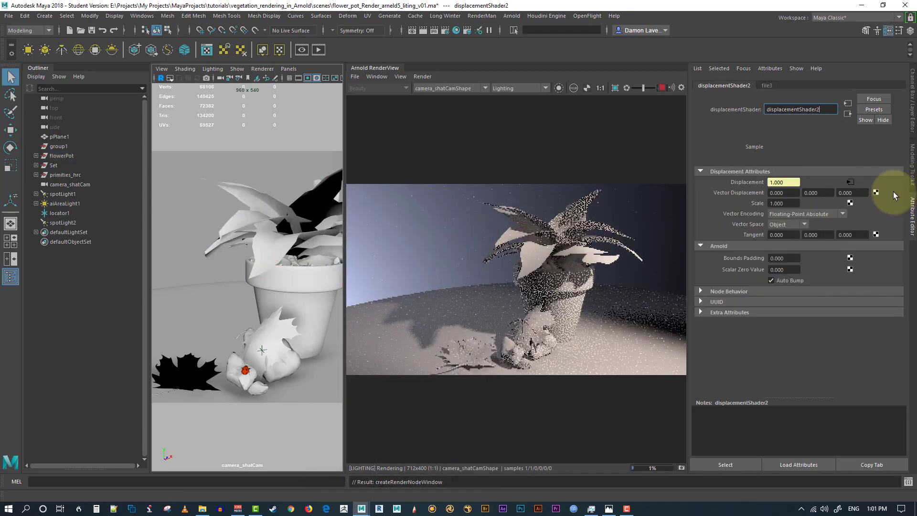
# - Load ForestFern_4K_Displacement.jpg from the Atlas folder in sourceimages into the File texture driving the potted plant leaves' displacement
pyautogui.click(851, 183)
pyautogui.click(848, 113)
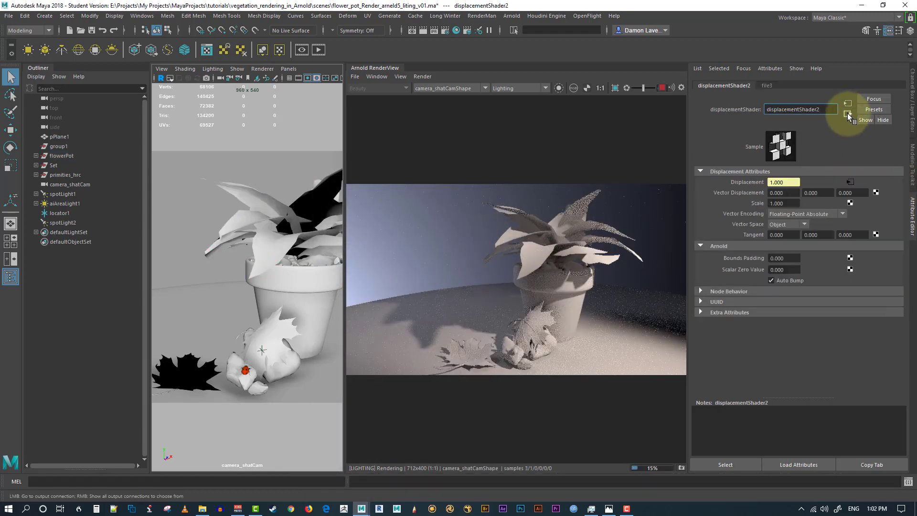
pyautogui.click(851, 182)
pyautogui.click(889, 216)
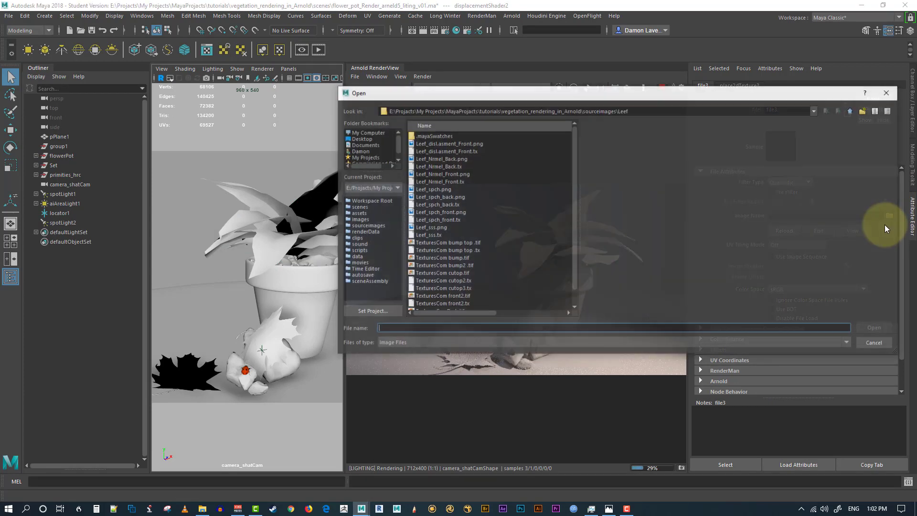
pyautogui.doubleClick(433, 135)
pyautogui.click(847, 112)
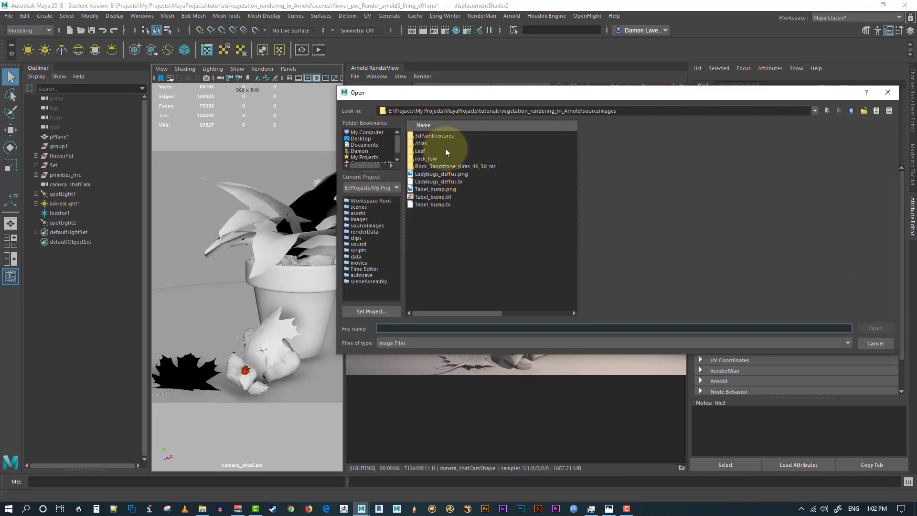
pyautogui.doubleClick(422, 143)
pyautogui.click(426, 143)
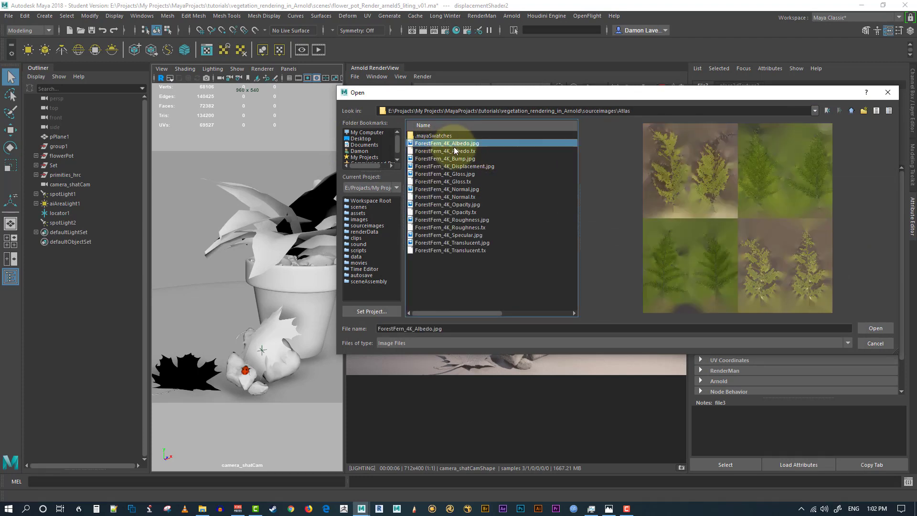
pyautogui.click(451, 151)
pyautogui.click(449, 159)
pyautogui.click(453, 167)
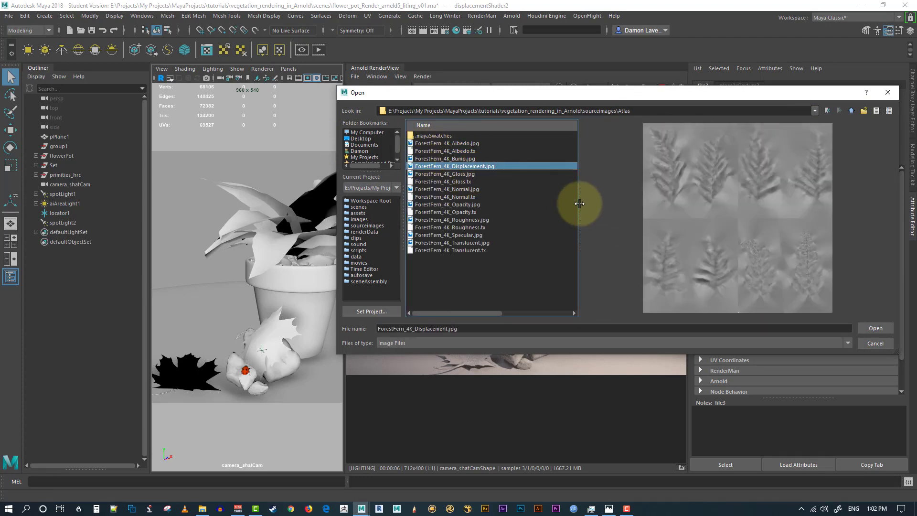
pyautogui.click(874, 328)
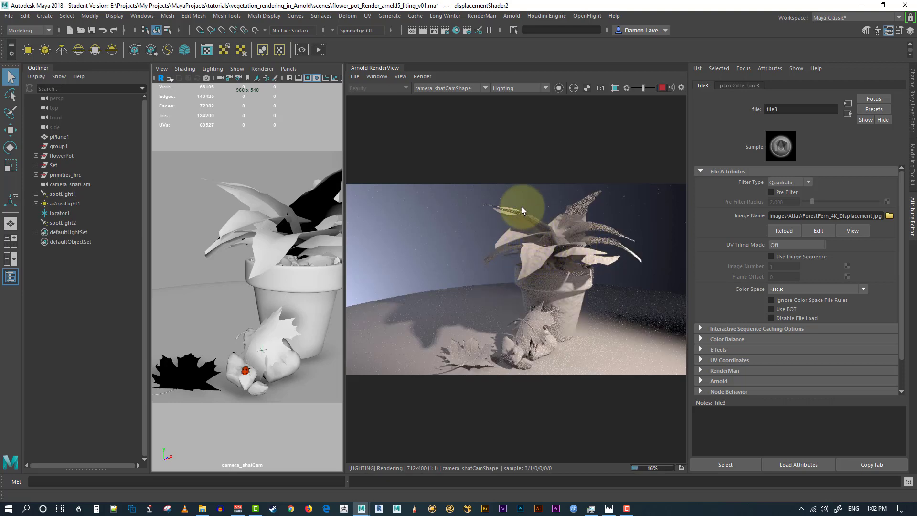
# - Select the potted plant leaves and examine their material and the Arnold displacement attributes of their shape
pyautogui.click(533, 260)
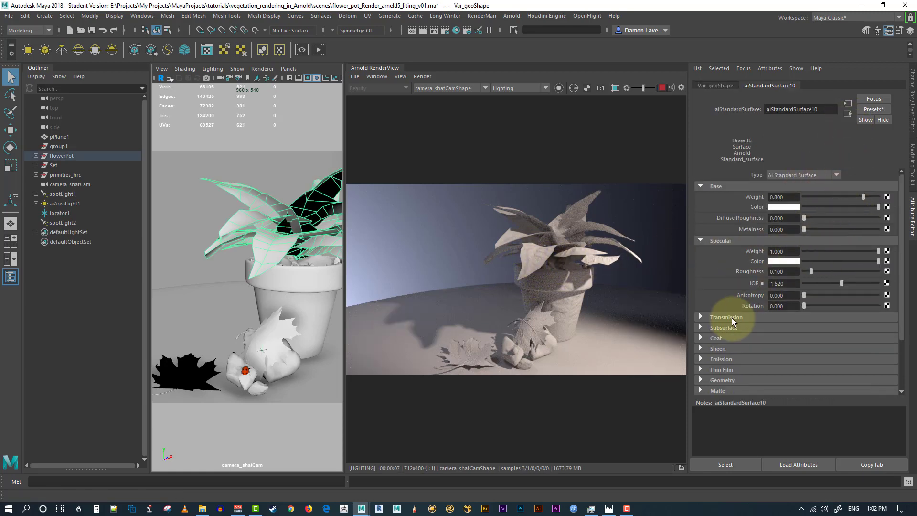
pyautogui.scroll(-3, 742, 326)
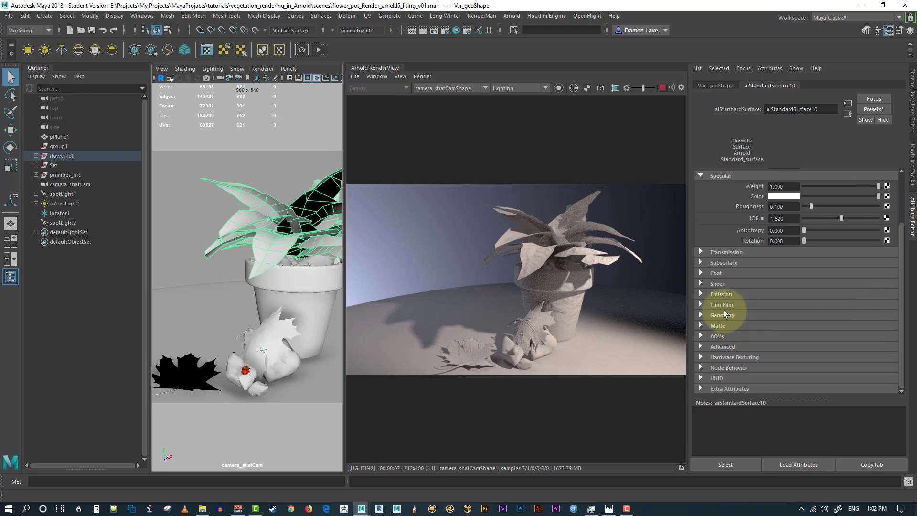
pyautogui.scroll(3, 758, 311)
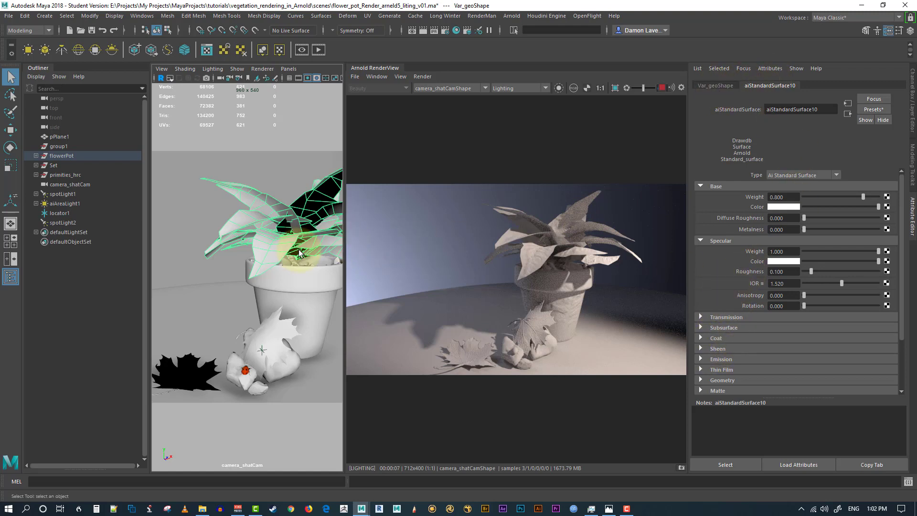
pyautogui.click(327, 217)
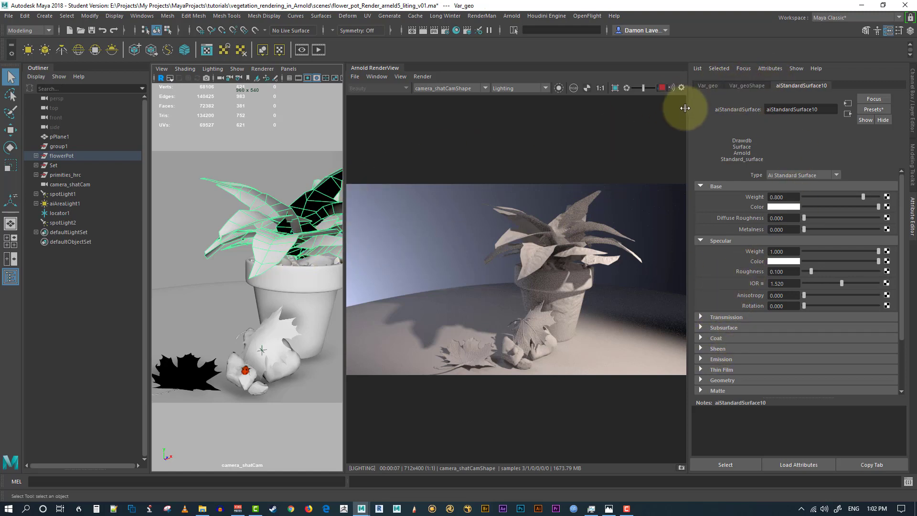
pyautogui.click(744, 85)
pyautogui.scroll(-1, 741, 276)
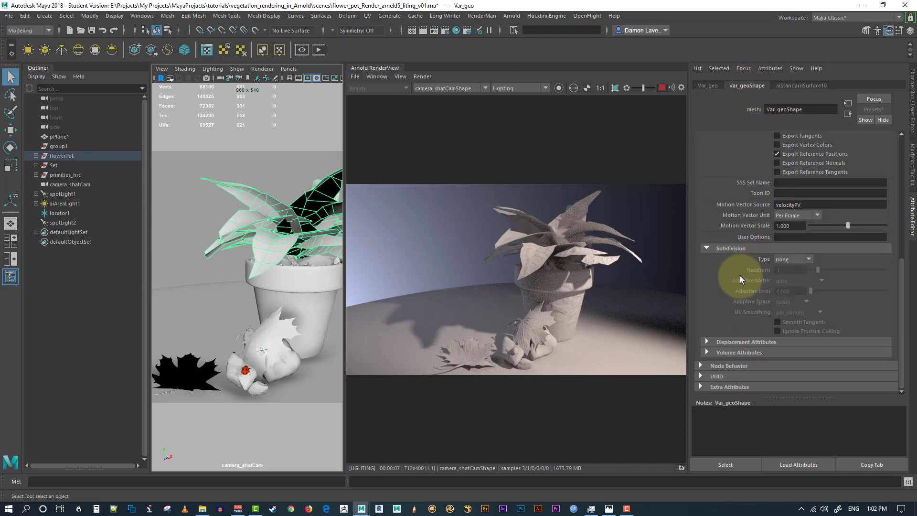
pyautogui.scroll(5, 749, 254)
pyautogui.scroll(3, 750, 254)
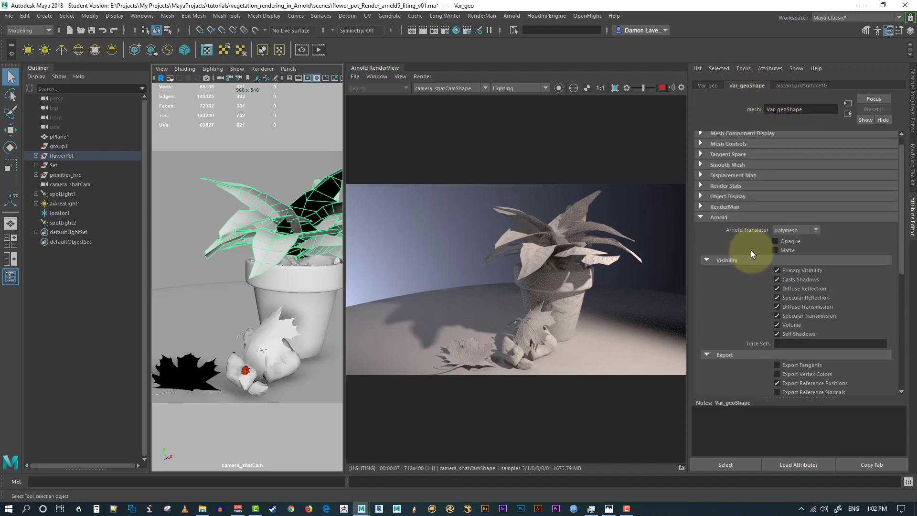
pyautogui.scroll(-6, 752, 252)
pyautogui.click(707, 342)
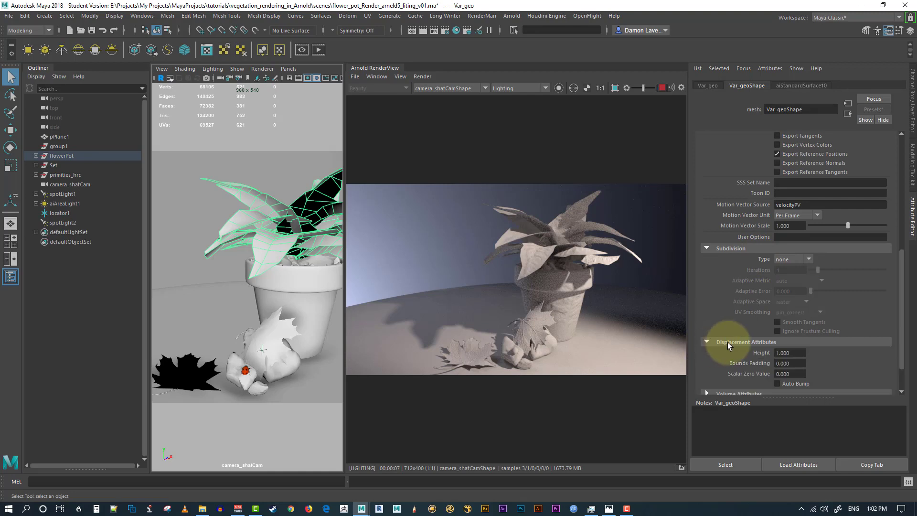
pyautogui.scroll(-1, 764, 341)
pyautogui.click(706, 300)
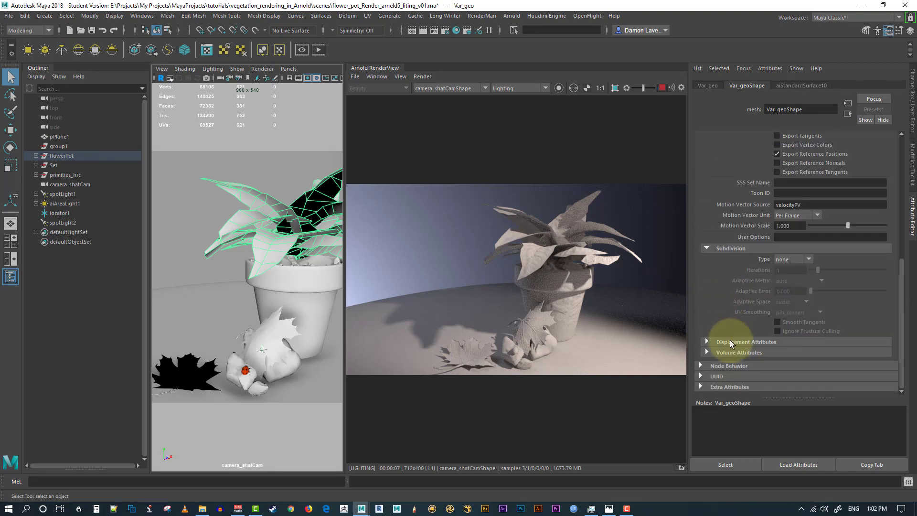
# - Set the plant leaves' Arnold subdivision type to catclark with 2 iterations
pyautogui.scroll(3, 741, 331)
pyautogui.scroll(-1, 741, 335)
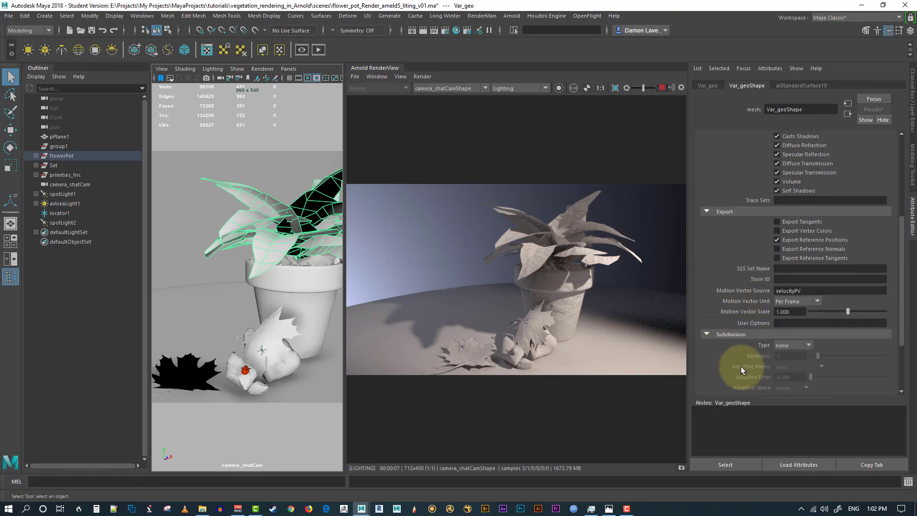
pyautogui.click(798, 346)
pyautogui.click(792, 365)
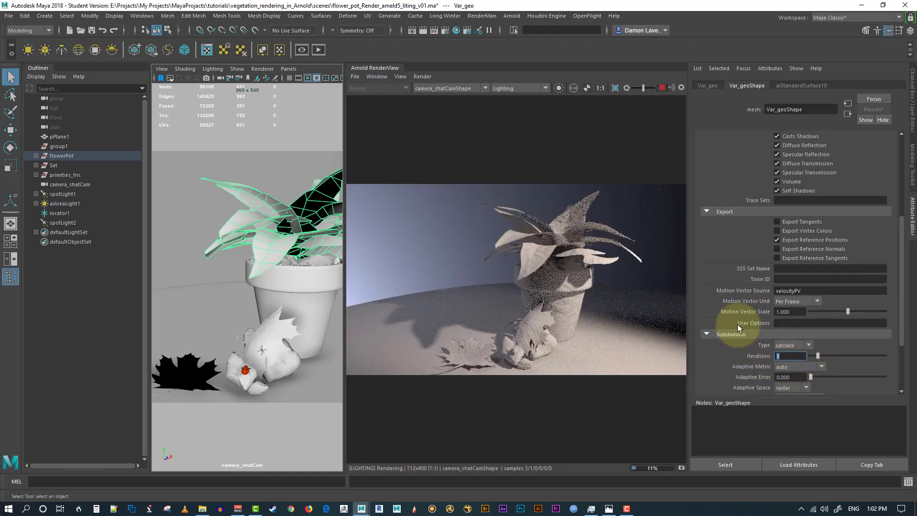
pyautogui.write('2')
pyautogui.press('Return')
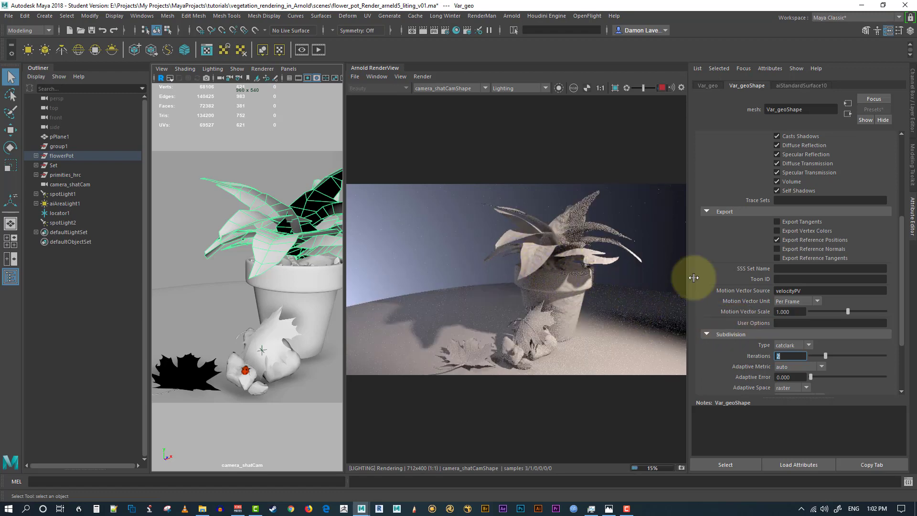
# - Set the Scale of the plant leaves' displacement shader, displacementShader2, to 0.5
pyautogui.click(807, 85)
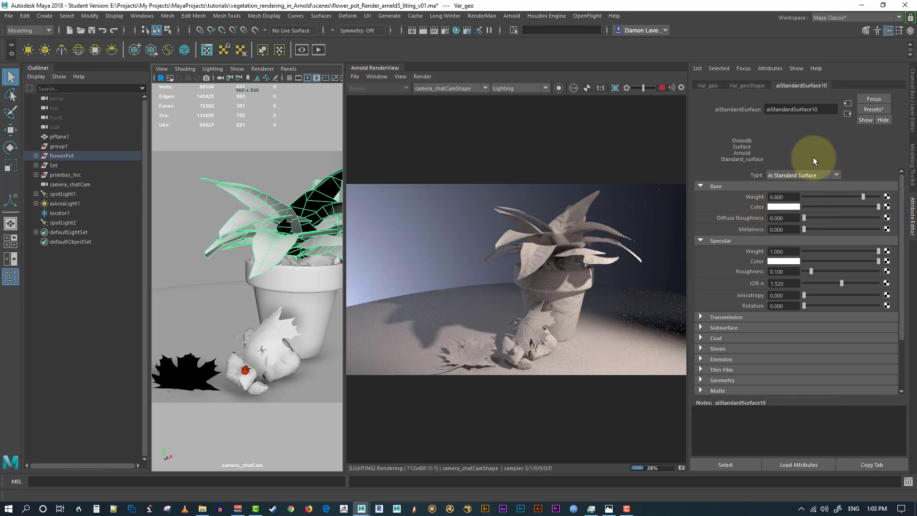
pyautogui.click(846, 114)
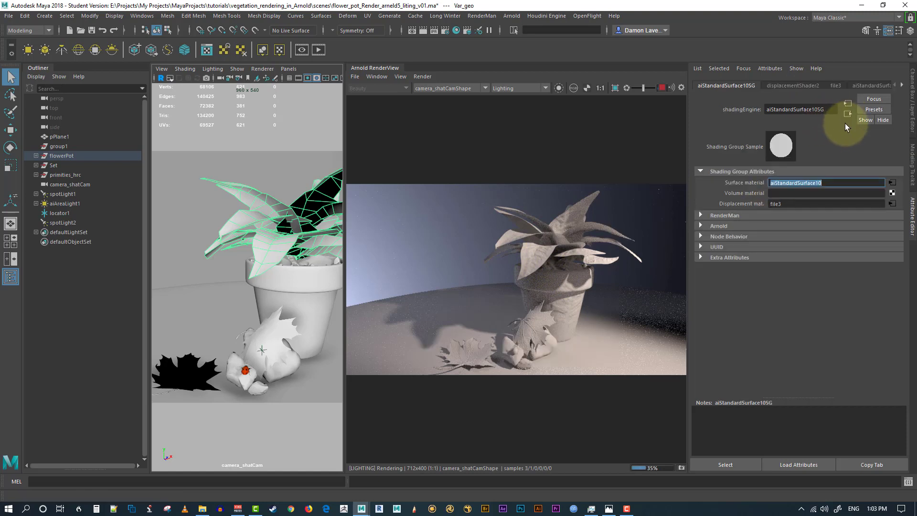
pyautogui.click(892, 204)
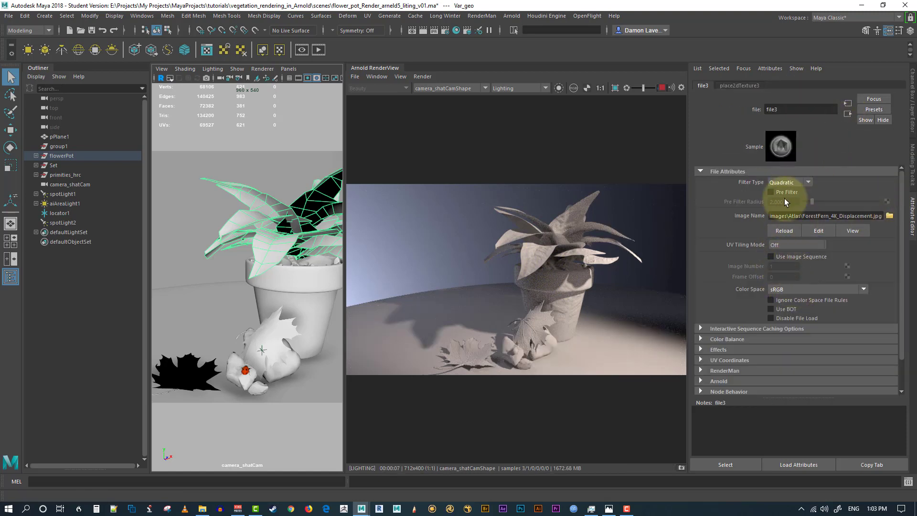
pyautogui.click(848, 114)
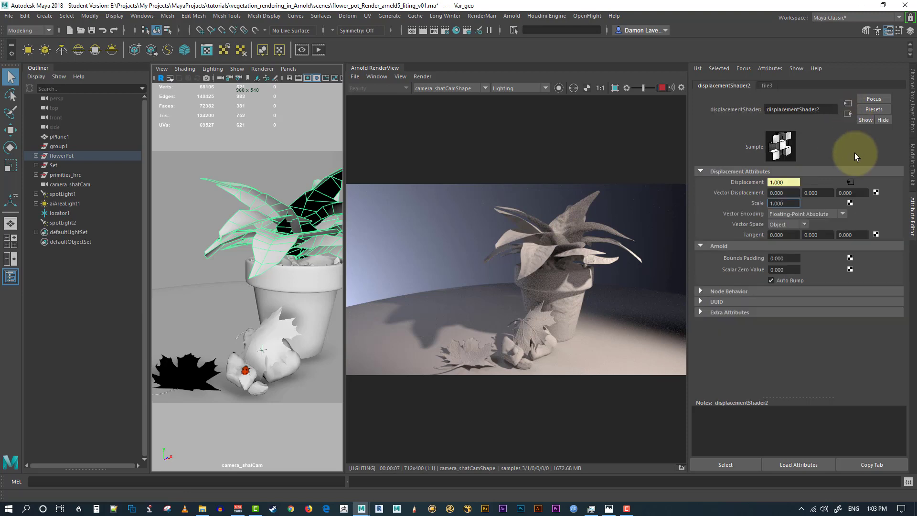
pyautogui.doubleClick(781, 202)
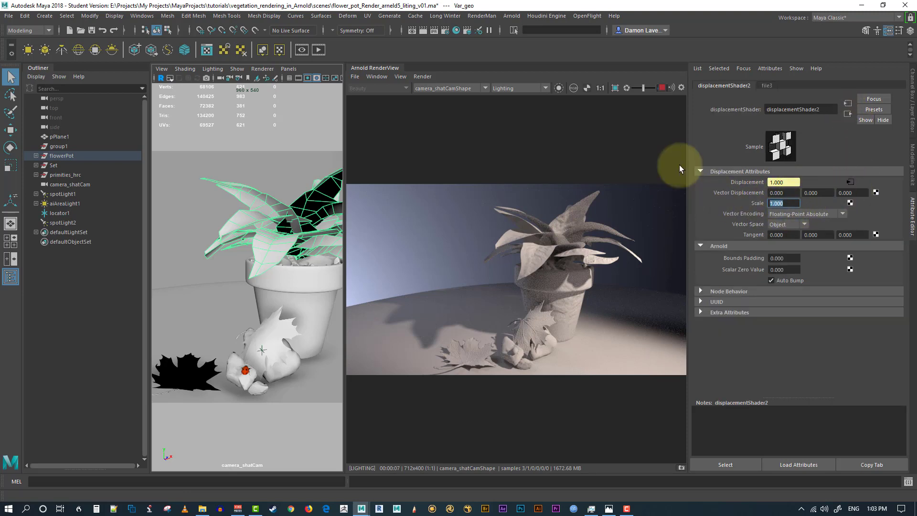
pyautogui.write('0.5')
pyautogui.press('Return')
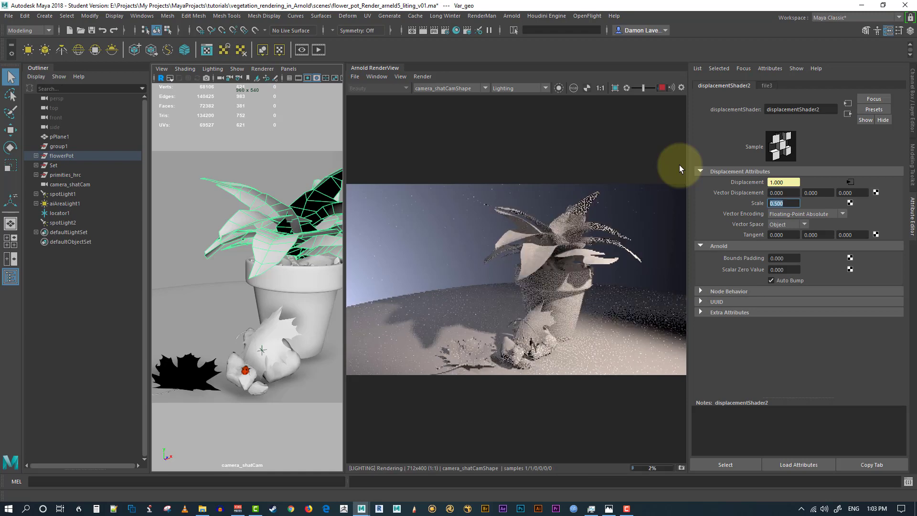
# - Set the plant leaves' displacement shader Bounds Padding to 1 and its Scalar Zero Value to 0.01
pyautogui.doubleClick(783, 258)
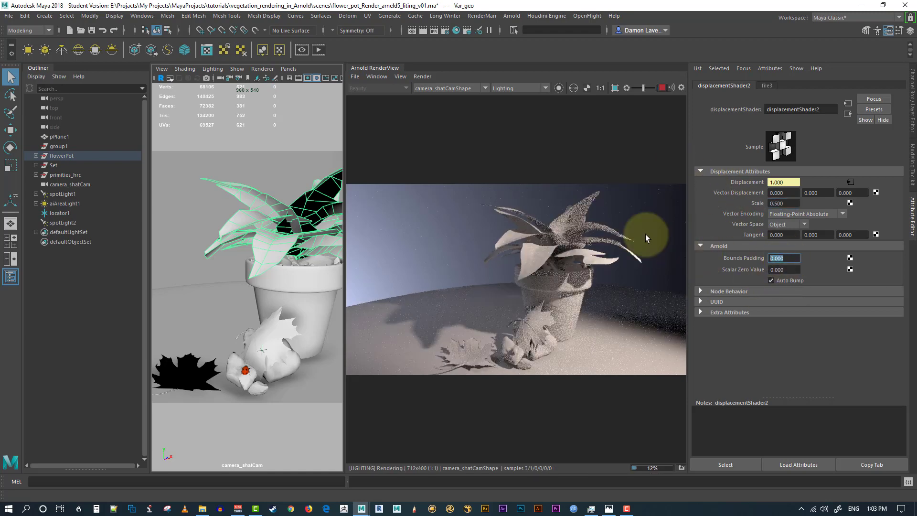
pyautogui.write('1')
pyautogui.press('Tab')
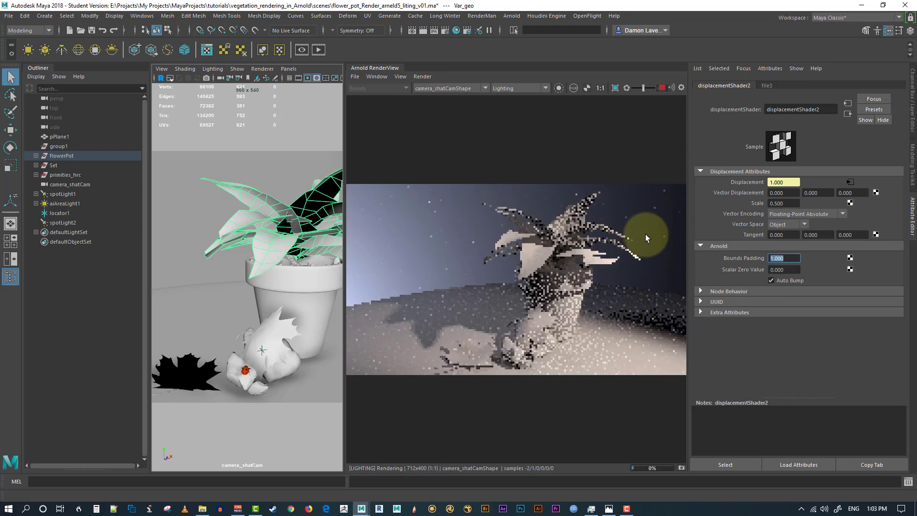
pyautogui.write('.01')
pyautogui.press('Return')
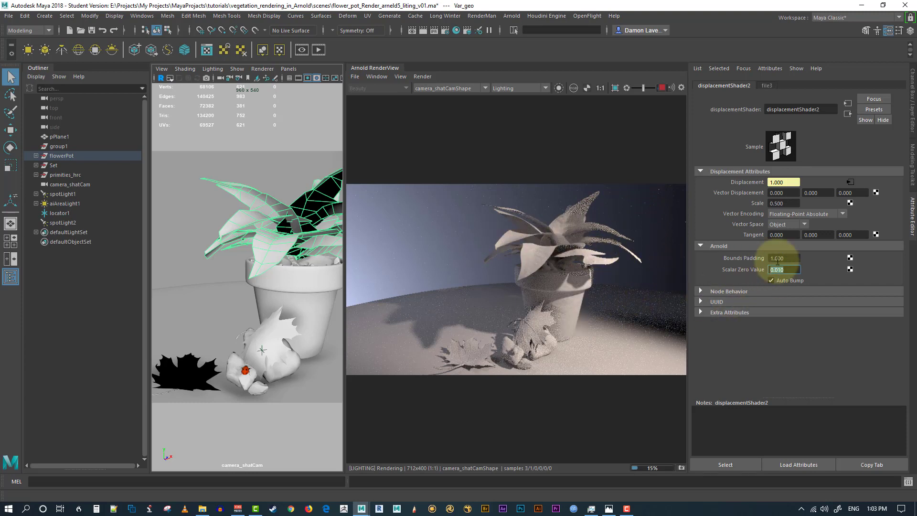
# - Turn off Opaque in the Arnold attributes of the plant leaves' shape
pyautogui.click(631, 224)
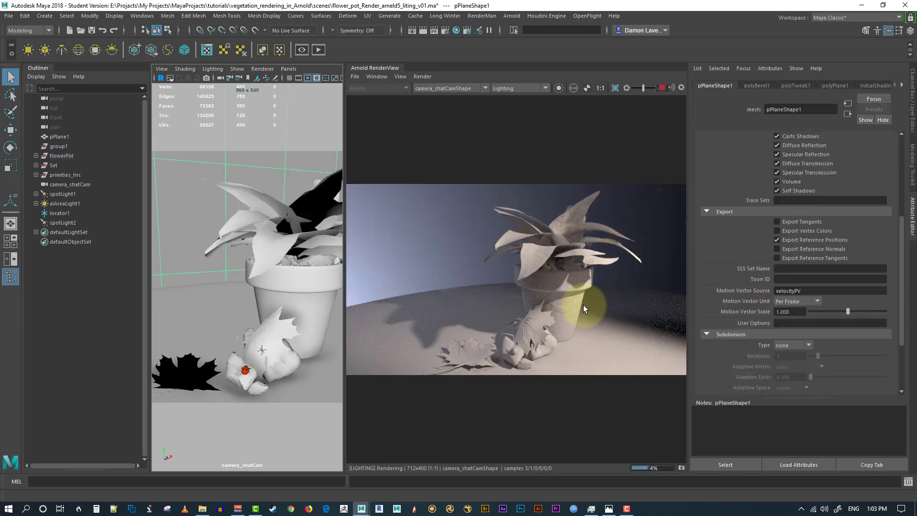
pyautogui.click(535, 263)
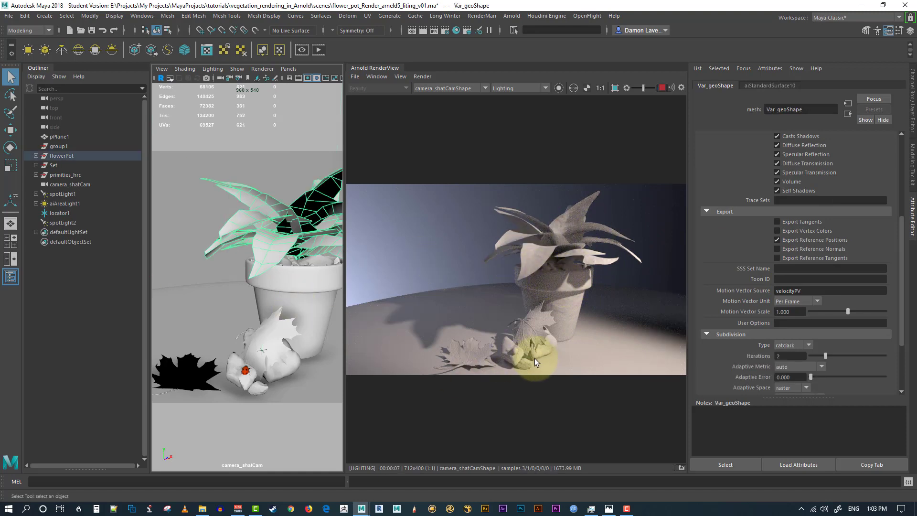
pyautogui.click(601, 348)
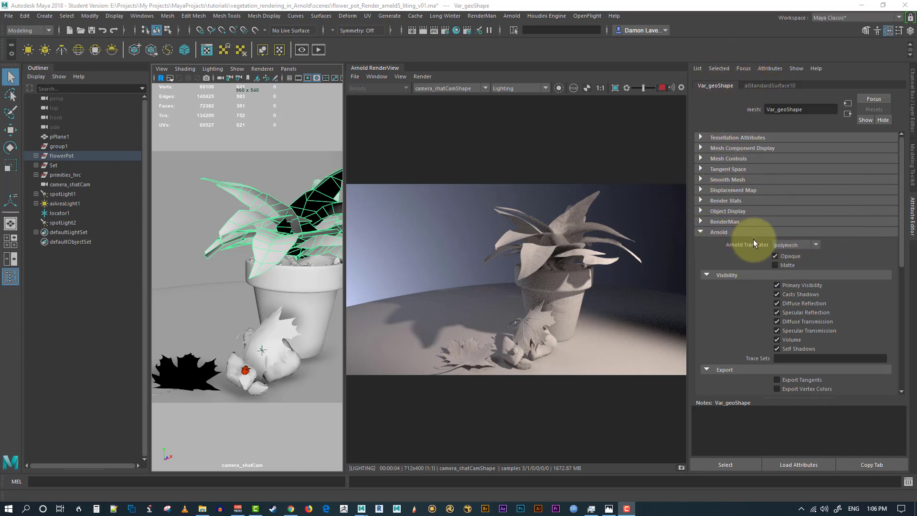
pyautogui.click(785, 258)
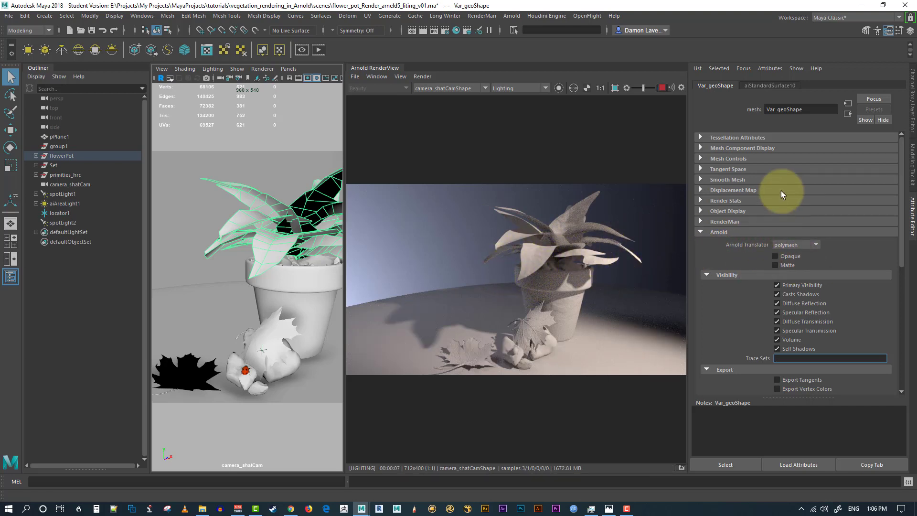
# - Connect a new File texture to the Opacity of the plant leaves' material, aiStandardSurface10
pyautogui.click(788, 85)
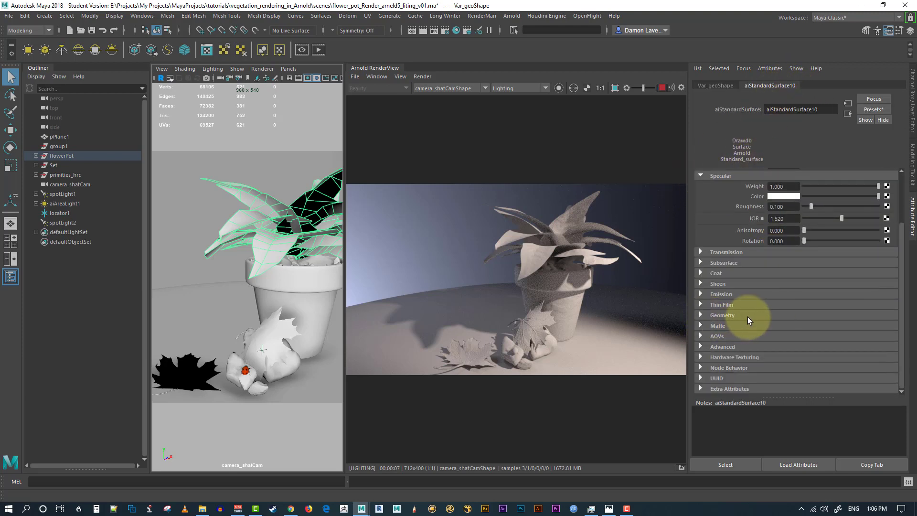
pyautogui.click(748, 316)
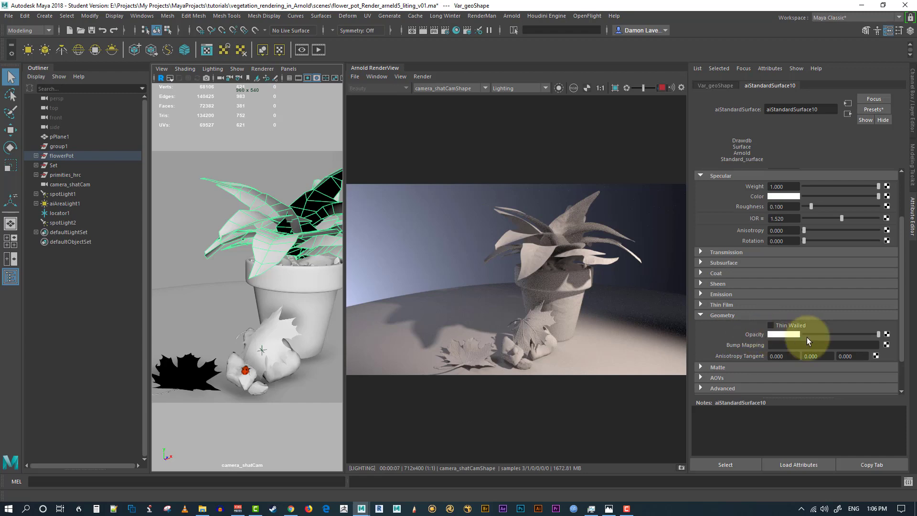
pyautogui.click(886, 334)
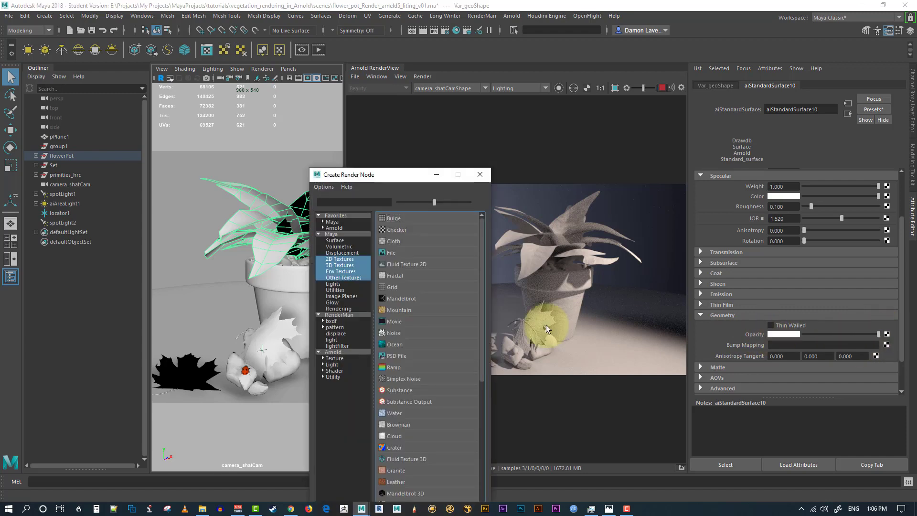
pyautogui.click(406, 254)
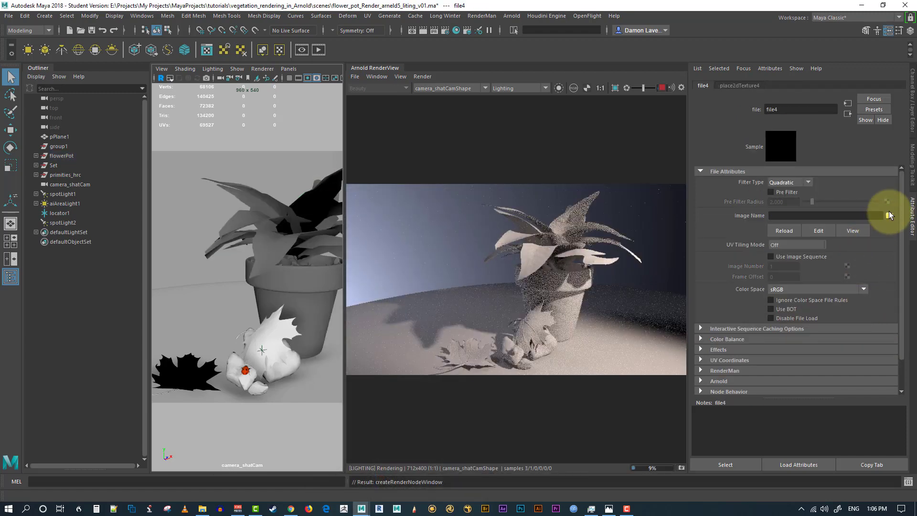
# - Load ForestFern_4K_Opacity.tx from the Atlas folder into the opacity File texture
pyautogui.click(889, 215)
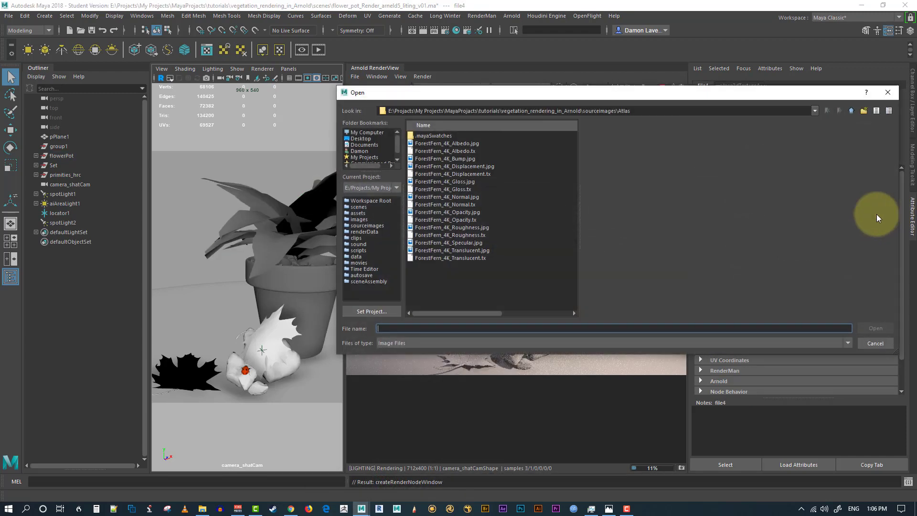
pyautogui.click(465, 258)
pyautogui.click(466, 251)
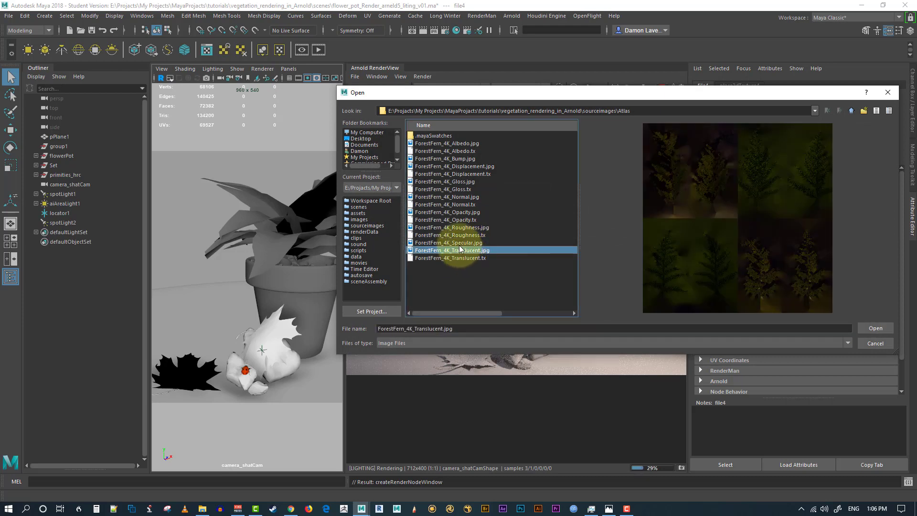
pyautogui.click(460, 242)
pyautogui.click(462, 236)
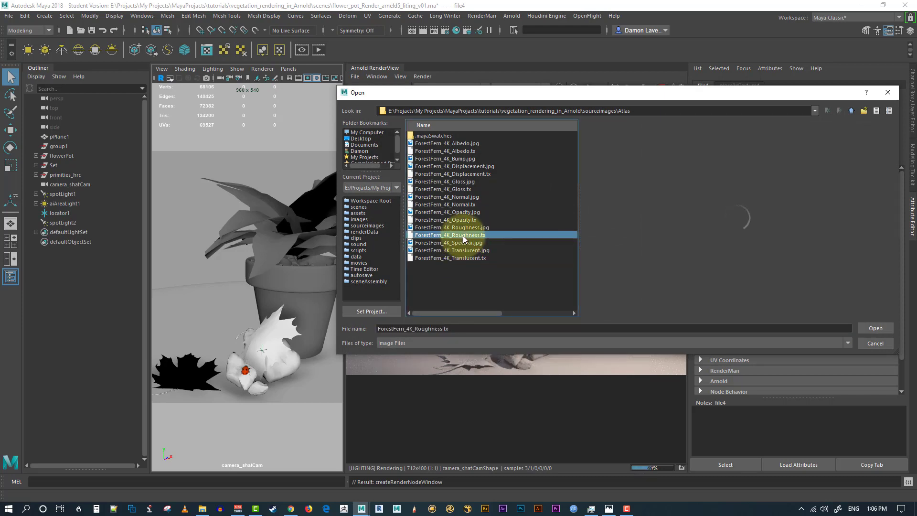
pyautogui.press('Up')
pyautogui.press('Up')
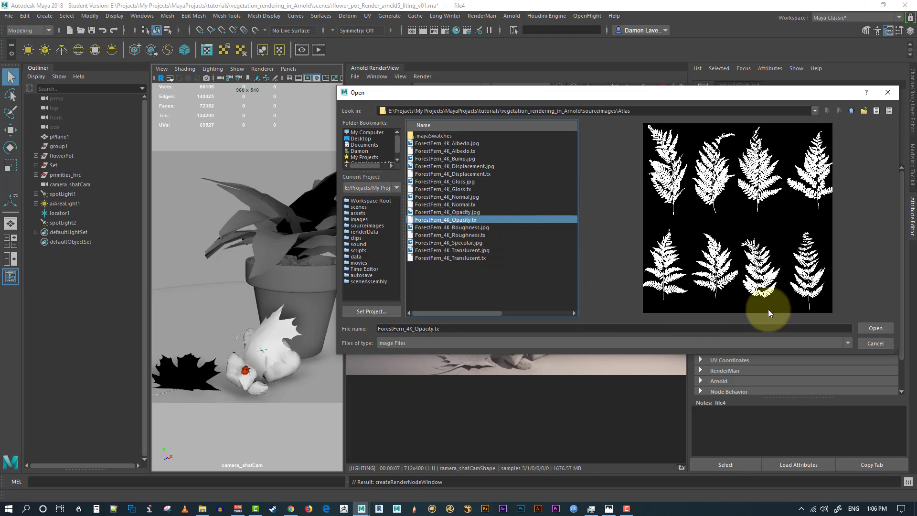
pyautogui.click(864, 329)
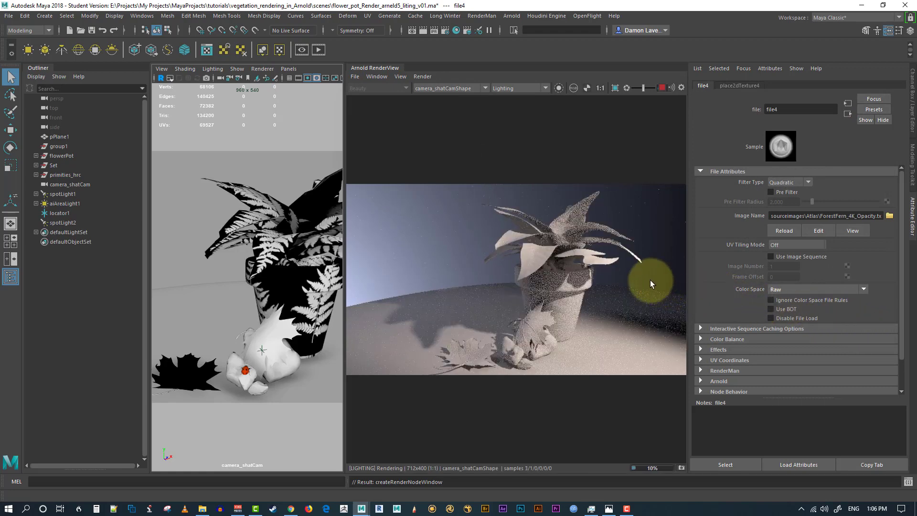
# - Assign a new aiStandardSurface material to the pot and a separate one to the rocks inside it
pyautogui.click(575, 289)
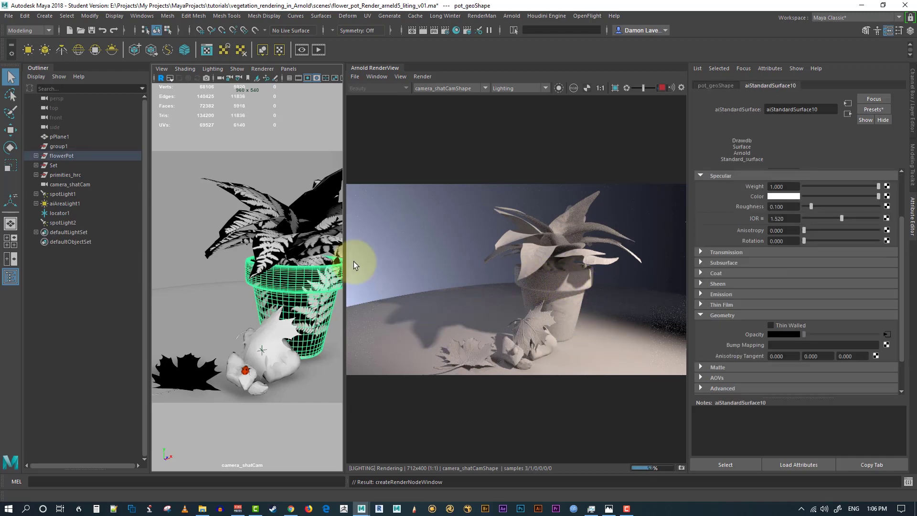
pyautogui.moveTo(276, 243); pyautogui.dragTo(352, 495, button='right')
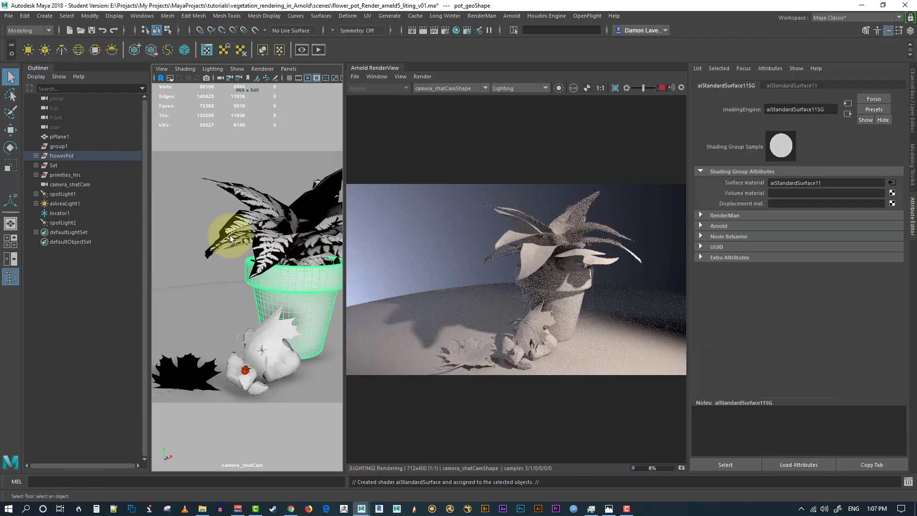
pyautogui.click(180, 234)
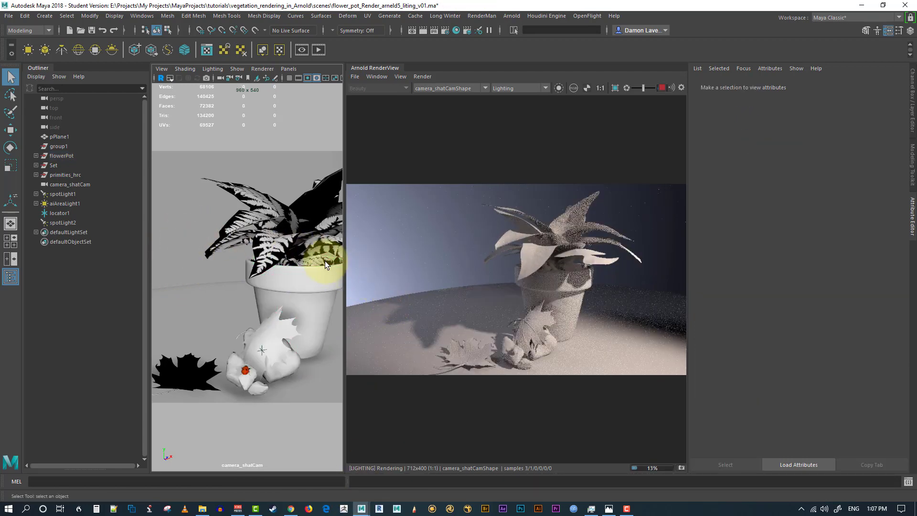
pyautogui.click(323, 261)
pyautogui.moveTo(322, 242); pyautogui.dragTo(398, 495, button='right')
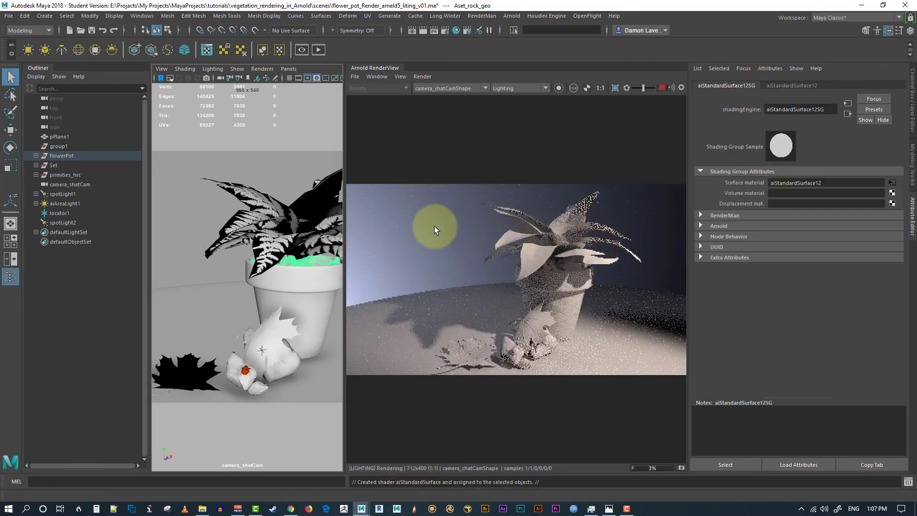
# - Reselect the plant leaves and switch the Arnold RenderView's Lighting mode to Shading
pyautogui.click(536, 258)
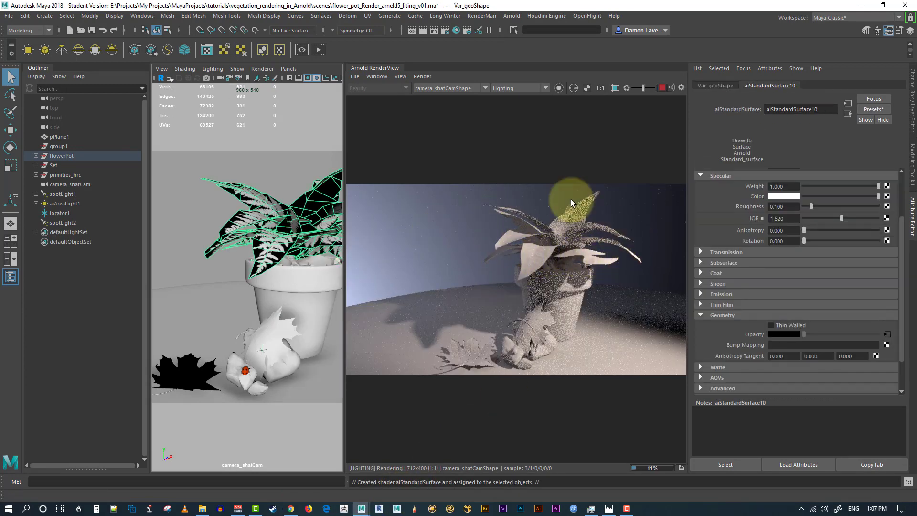
pyautogui.click(507, 88)
pyautogui.click(513, 96)
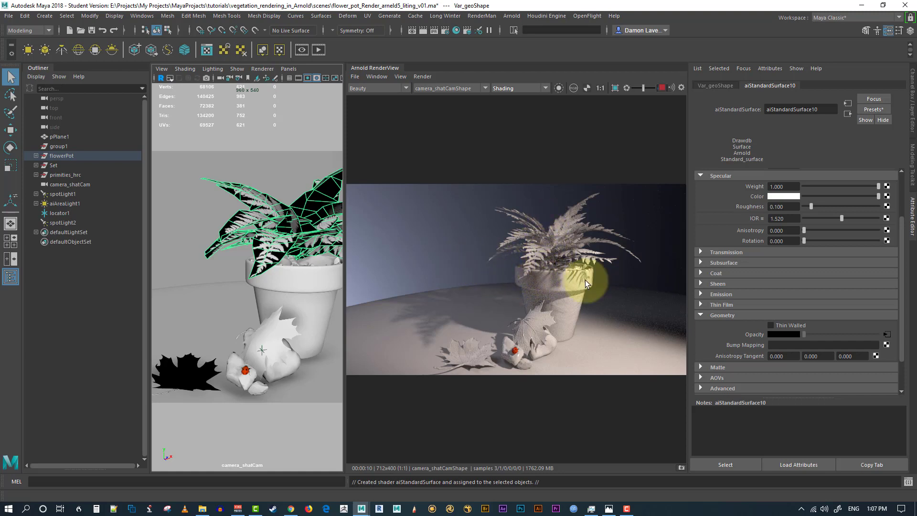
# - Connect a new File texture to the Bump Mapping of the plant leaves' material and open its attributes
pyautogui.click(886, 345)
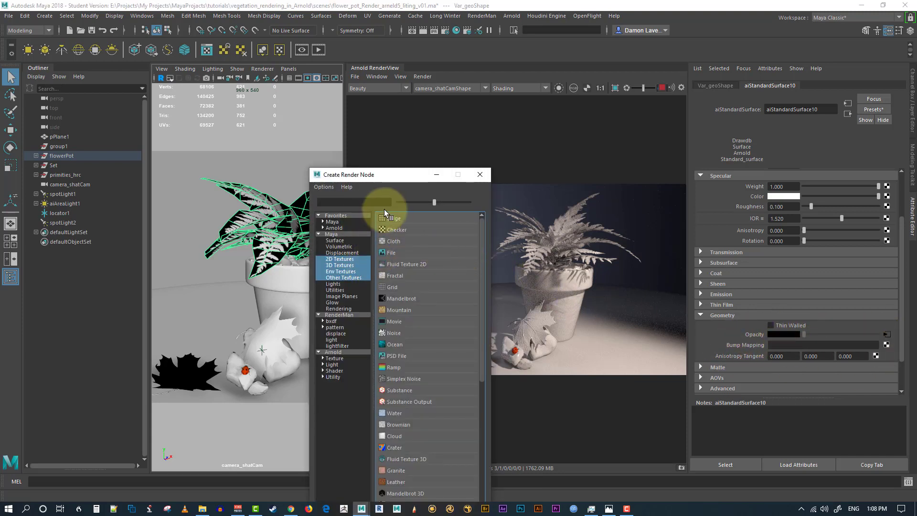
pyautogui.click(389, 252)
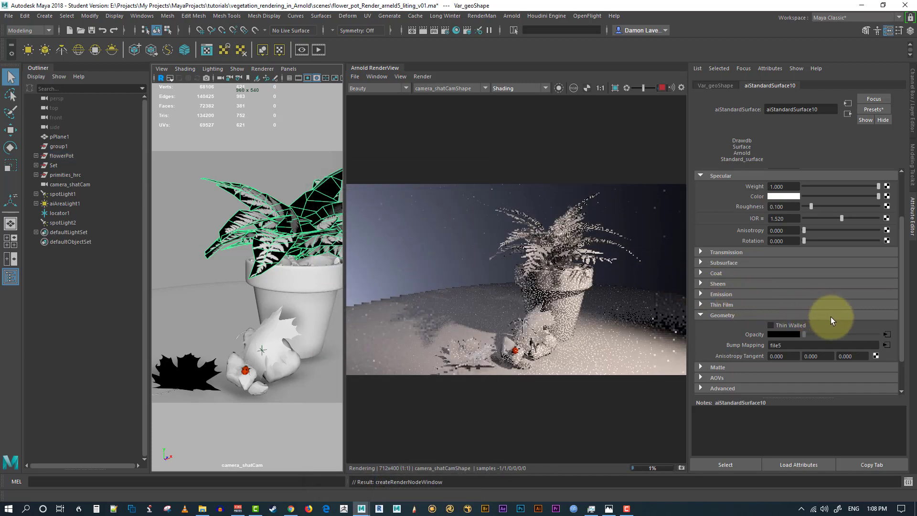
pyautogui.click(886, 187)
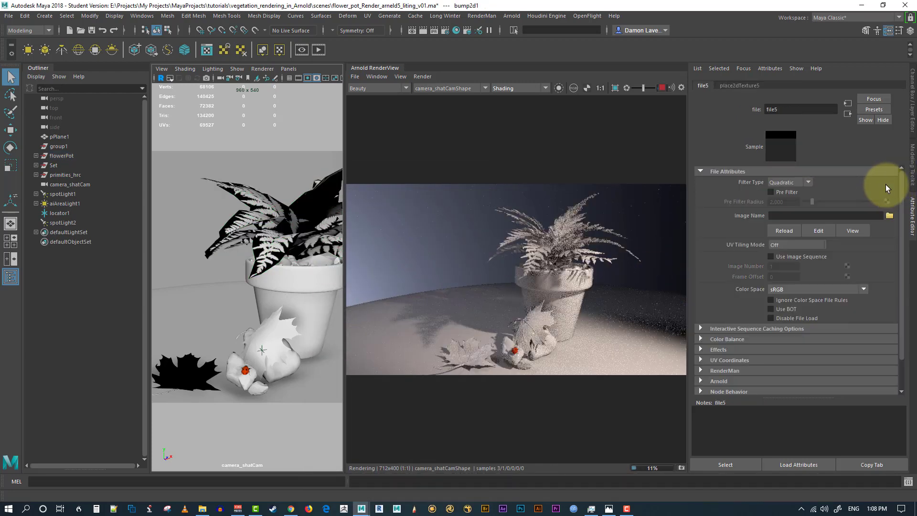
# - Load ForestFern_4K_Normal.jpg from the Atlas folder into the bump File texture
pyautogui.click(888, 216)
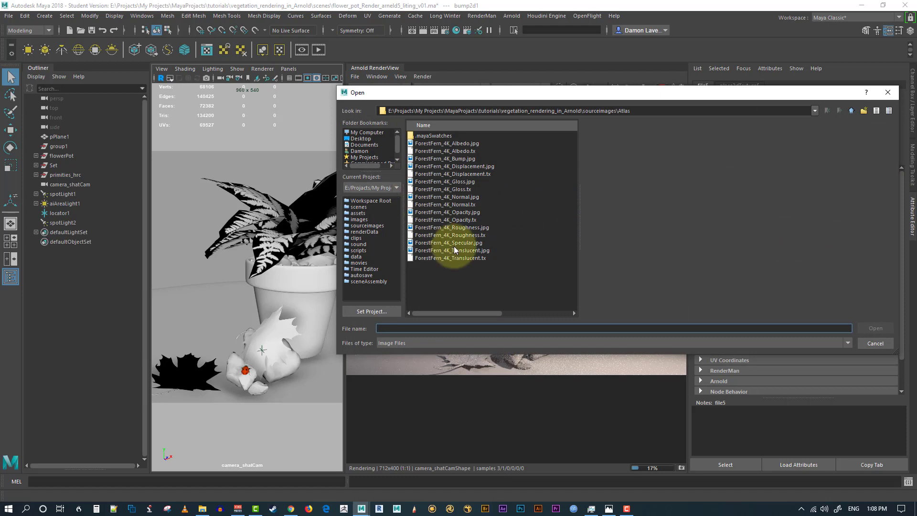
pyautogui.click(465, 158)
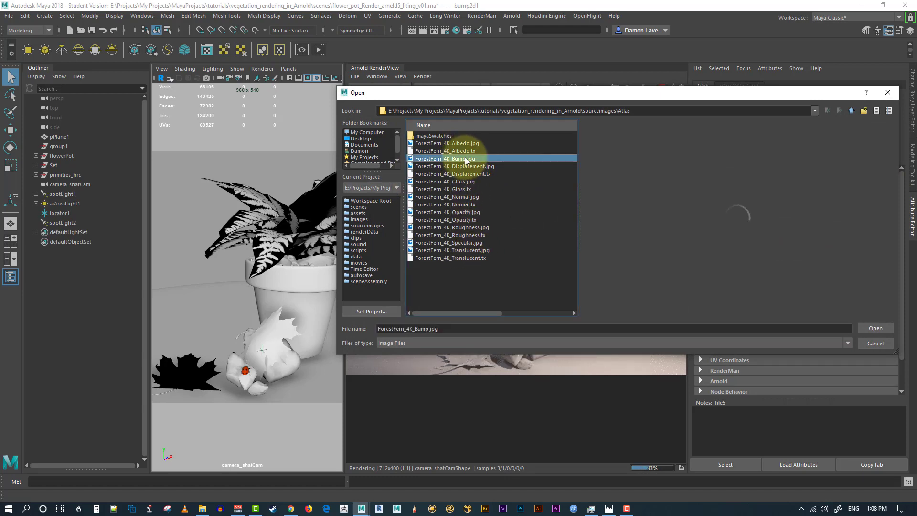
pyautogui.click(463, 197)
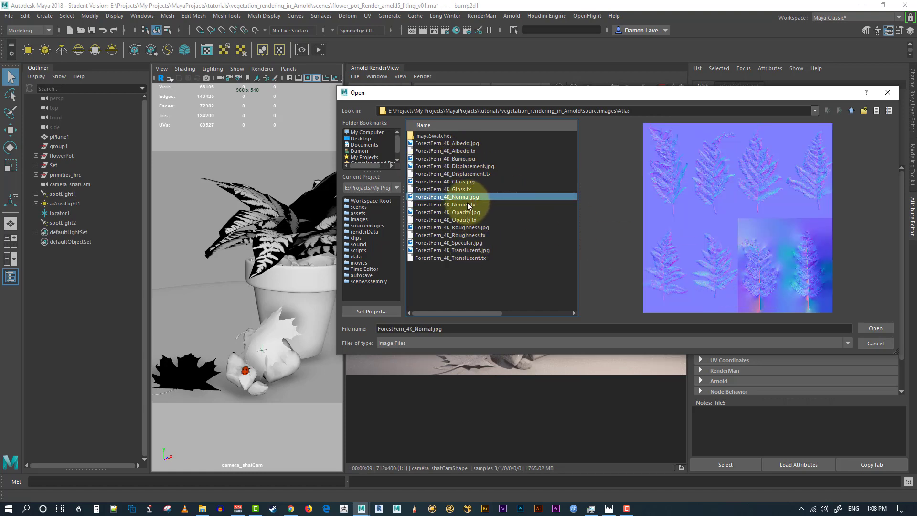
pyautogui.click(464, 198)
pyautogui.click(468, 198)
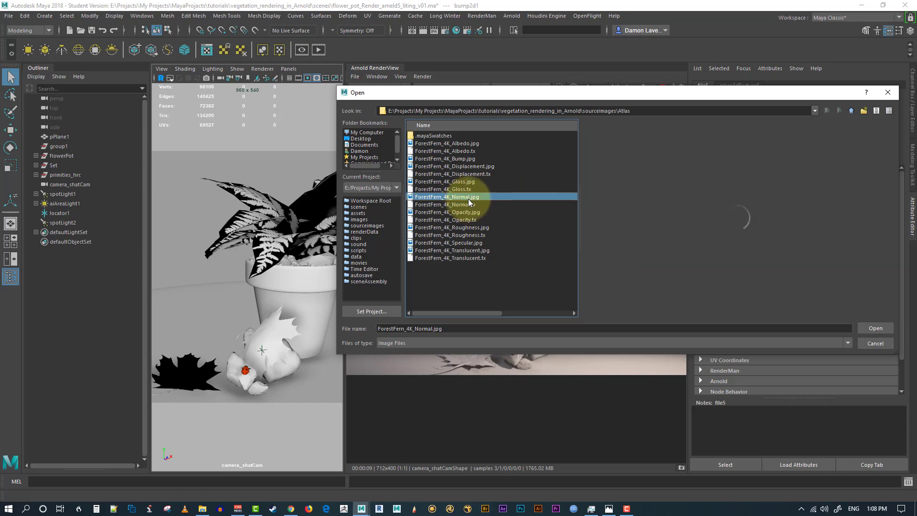
pyautogui.click(868, 326)
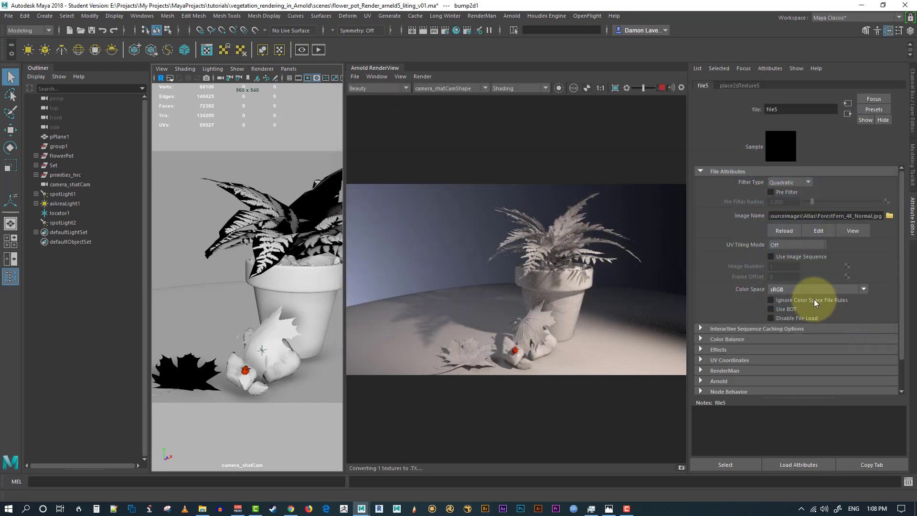
# - Set the normal map texture's Color Space to Raw
pyautogui.click(792, 289)
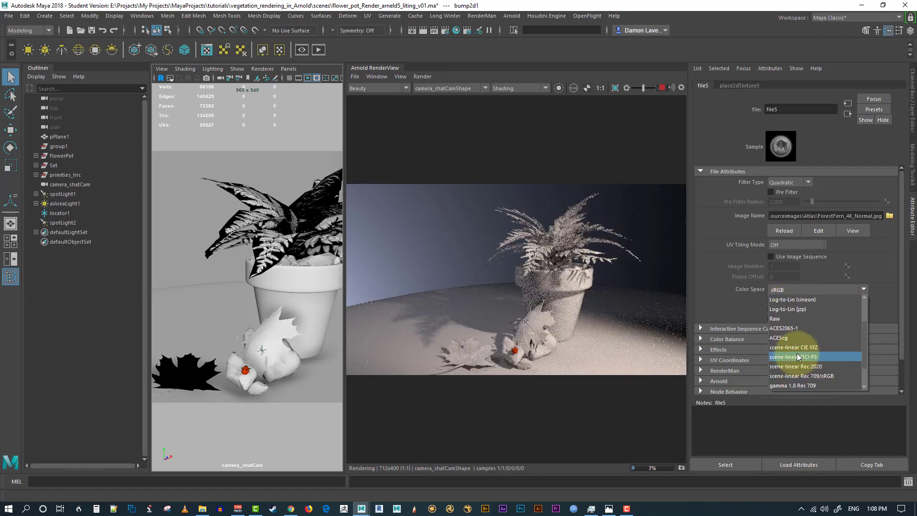
pyautogui.scroll(2, 793, 350)
pyautogui.click(790, 347)
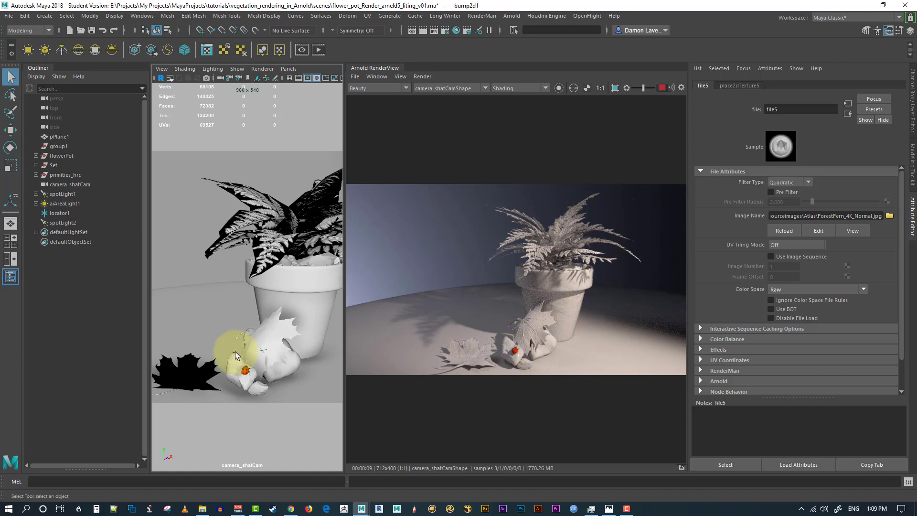
# - Graph the pot's material network in the Hypershade, inspect its shading group aiStandardSurface11SG, and put the window away
pyautogui.click(572, 308)
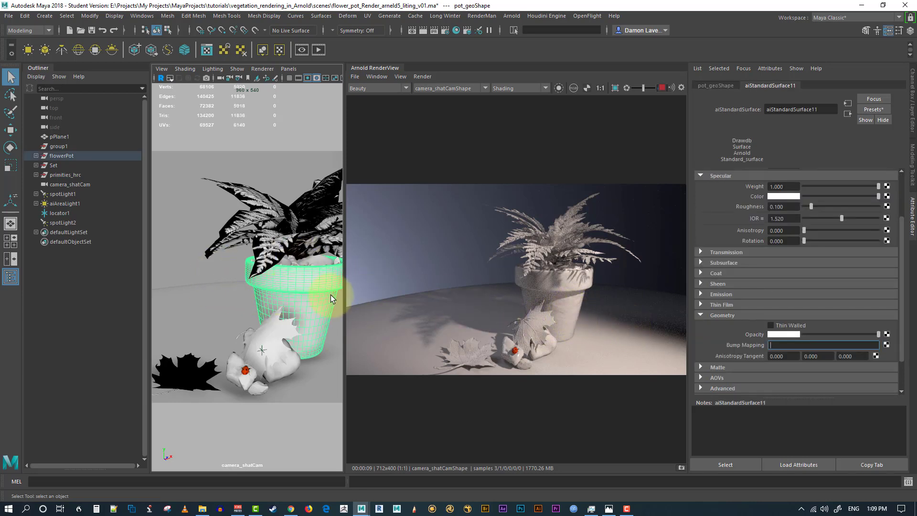
pyautogui.click(454, 30)
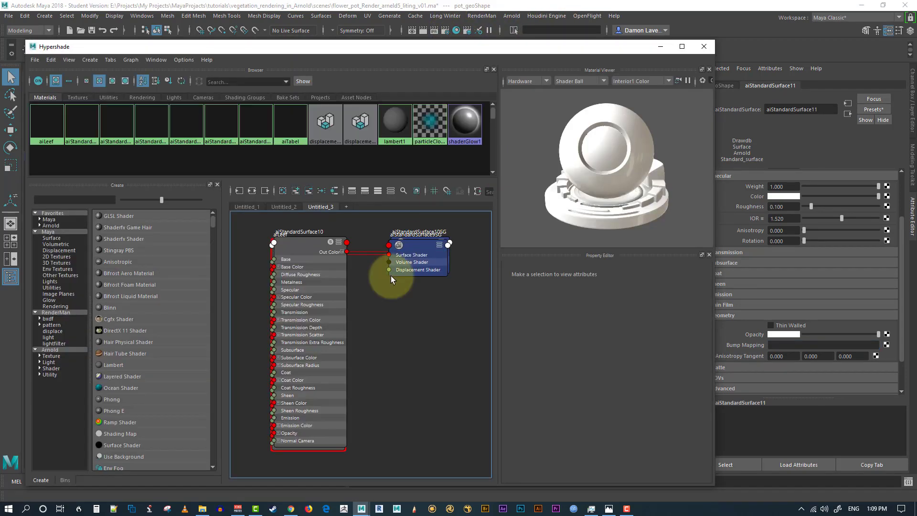
pyautogui.rightClick(401, 296)
pyautogui.click(399, 322)
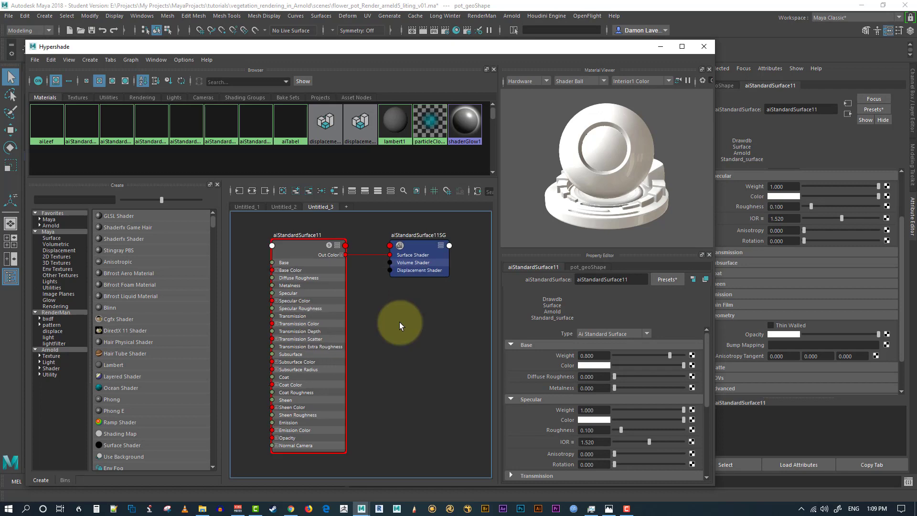
pyautogui.click(416, 247)
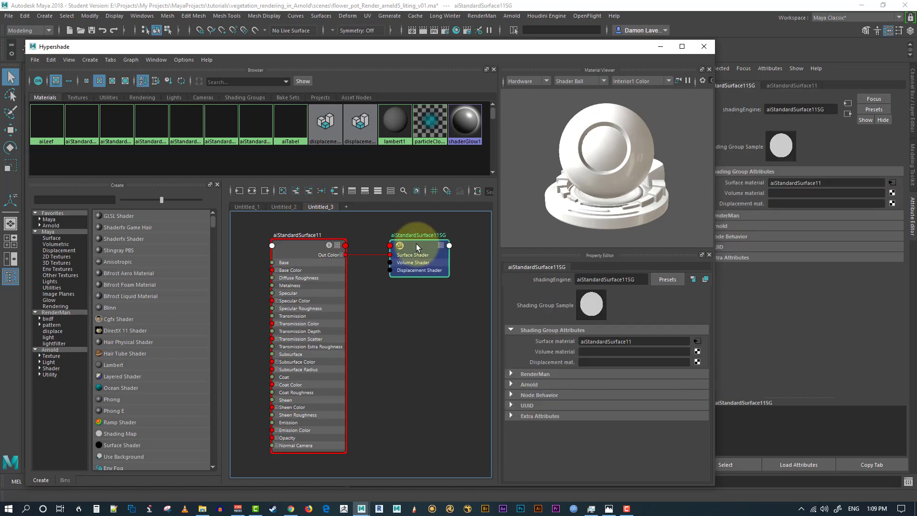
pyautogui.moveTo(558, 50); pyautogui.dragTo(568, 53)
pyautogui.click(671, 49)
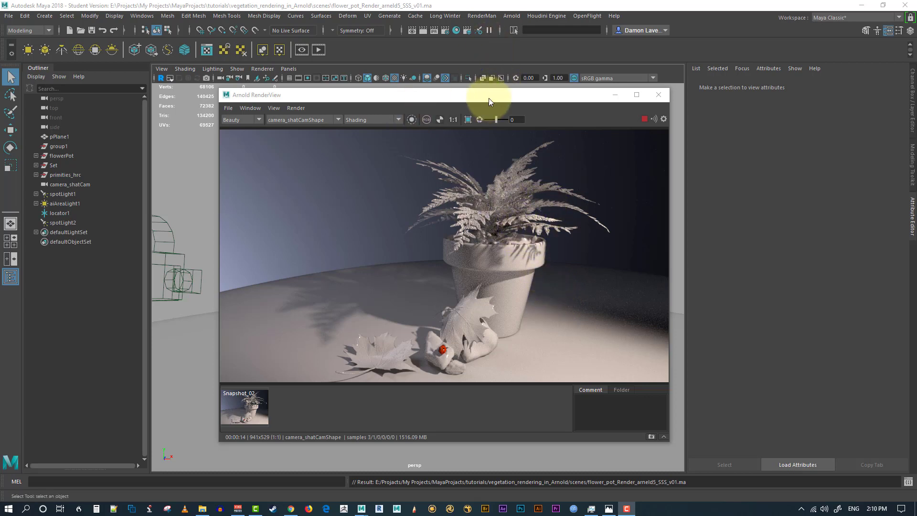
# - Enable Thin Walled in the Geometry attributes of the fern leaves' material, aiFeurns
pyautogui.moveTo(489, 98); pyautogui.dragTo(461, 98)
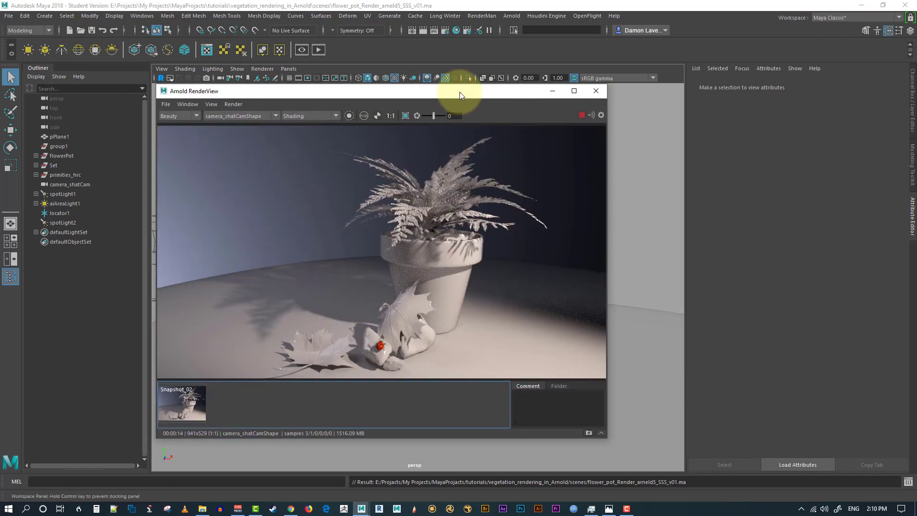
pyautogui.click(463, 190)
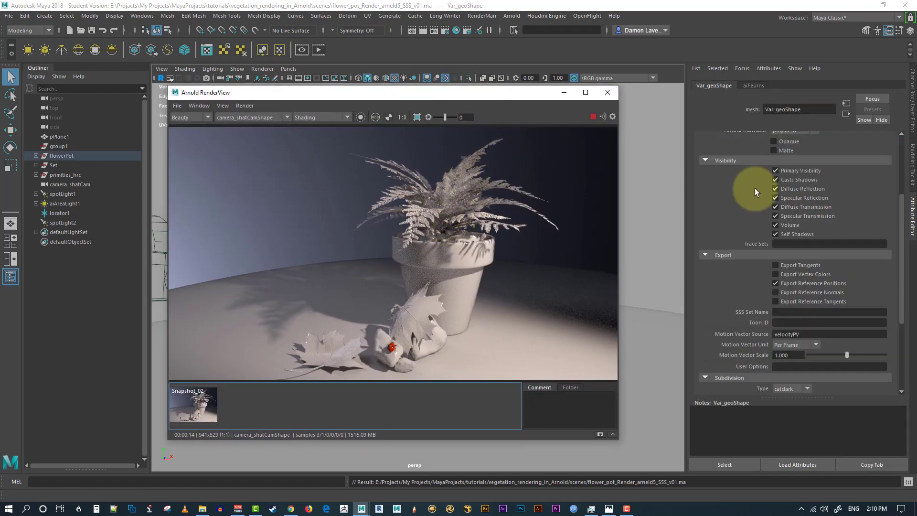
pyautogui.click(763, 85)
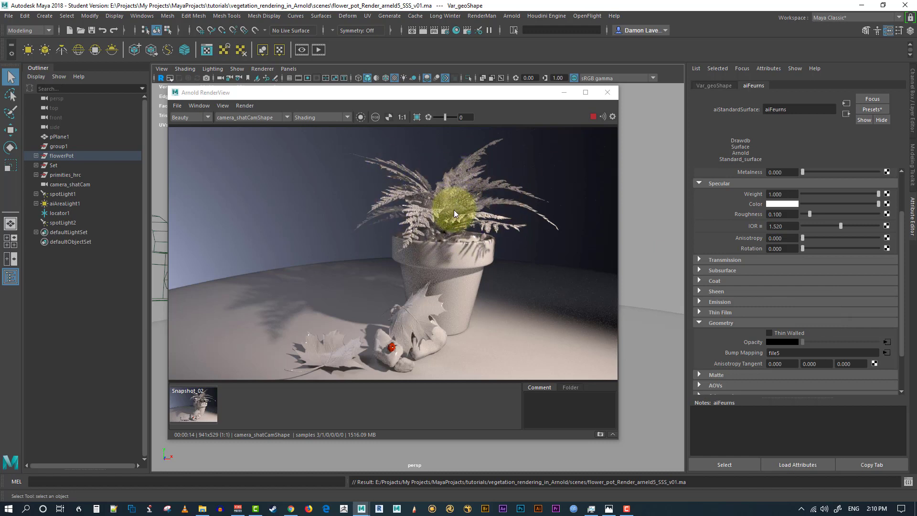
pyautogui.moveTo(452, 98); pyautogui.dragTo(436, 125)
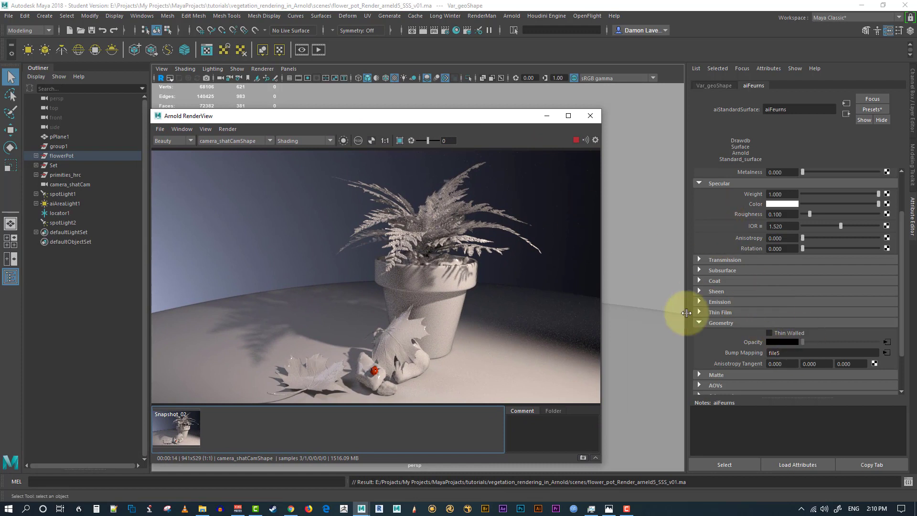
pyautogui.click(769, 332)
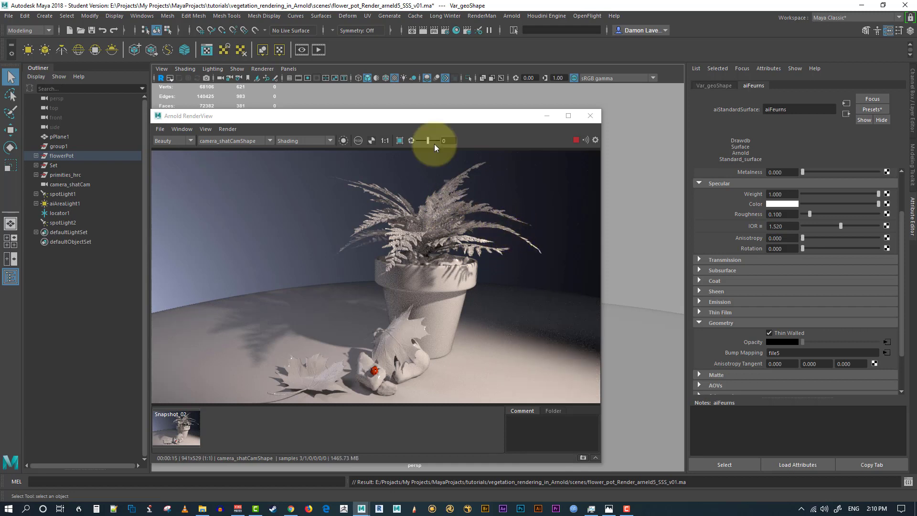
# - Store a snapshot of the thin-walled render in the Arnold RenderView
pyautogui.moveTo(411, 116); pyautogui.dragTo(463, 87)
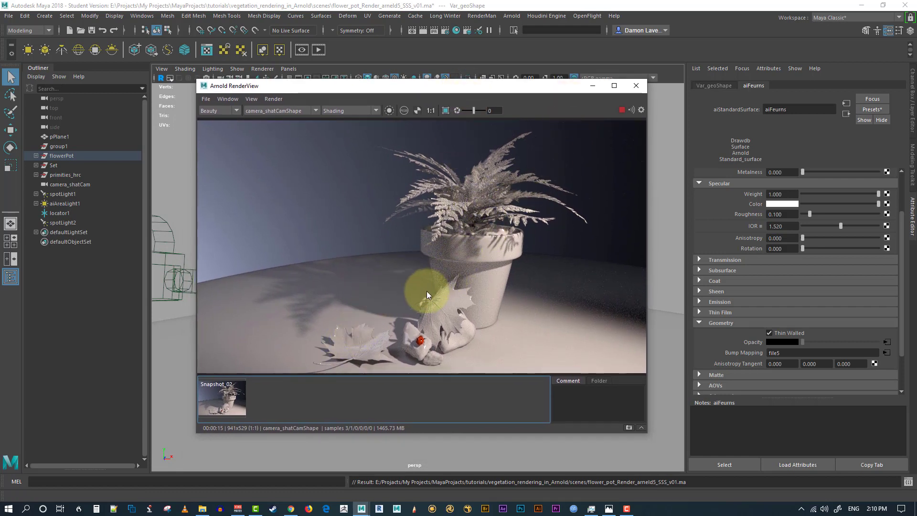
pyautogui.click(628, 428)
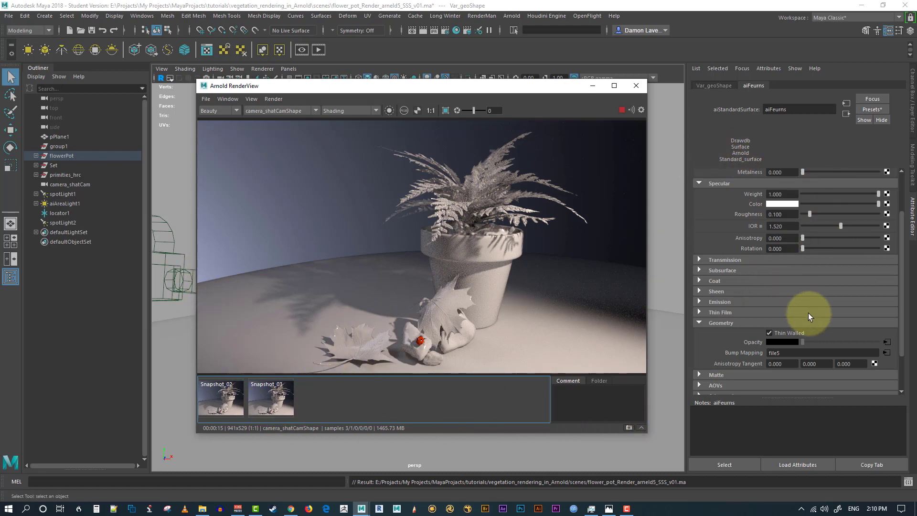
# - Set the Subsurface Weight of the fern leaves' material, aiFeurns, to 1 and store a snapshot of the render
pyautogui.click(746, 271)
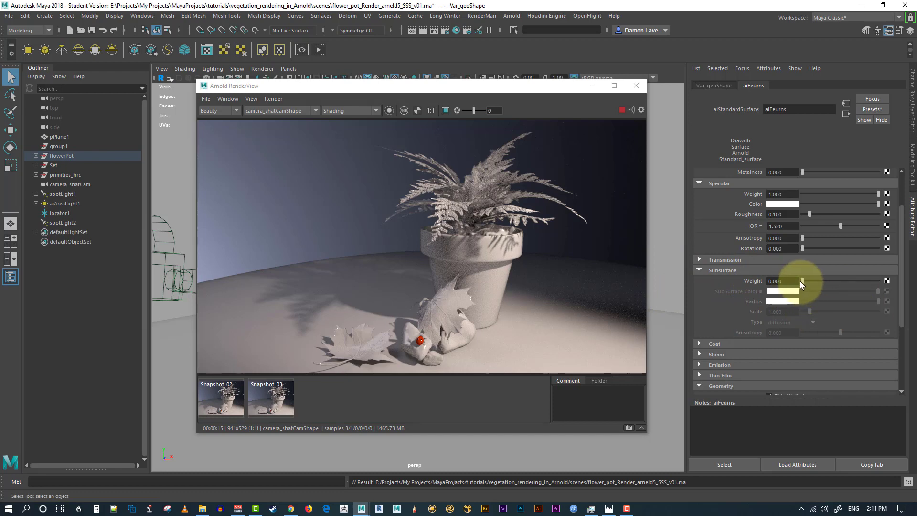
pyautogui.moveTo(804, 280); pyautogui.dragTo(900, 287)
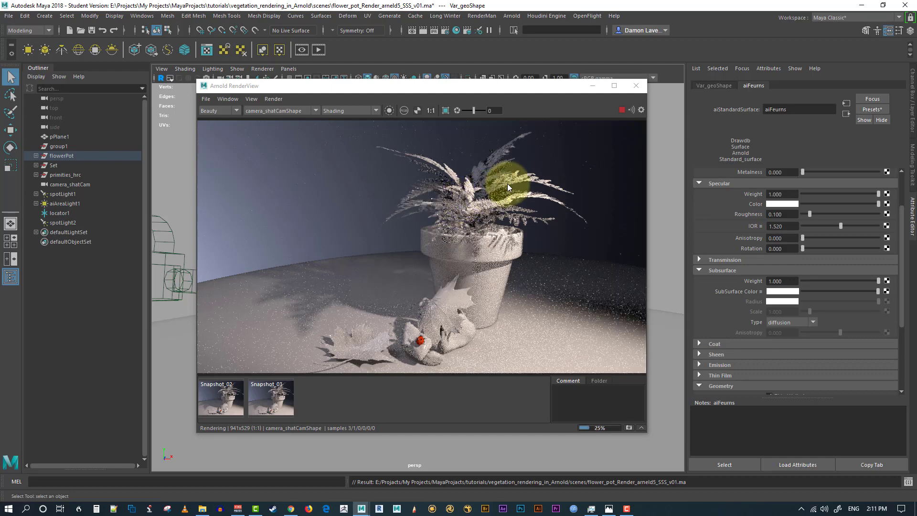
pyautogui.click(628, 427)
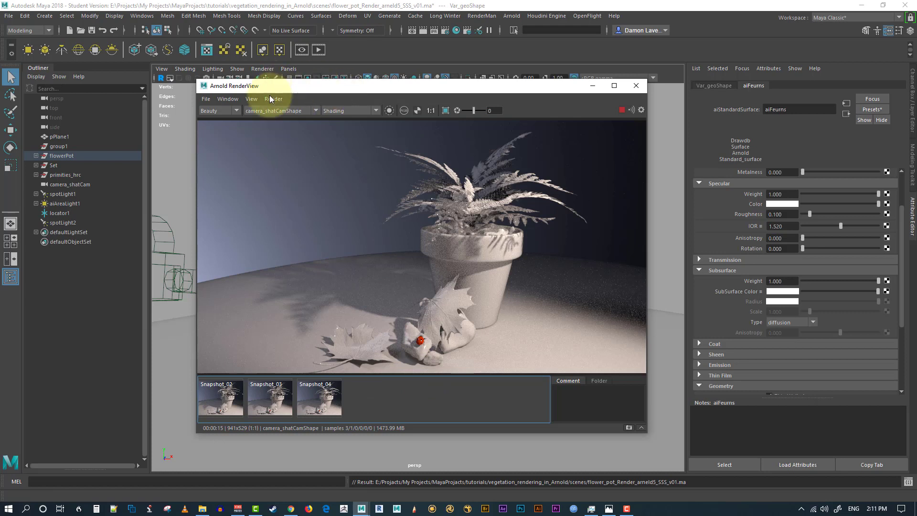
# - Compare Snapshot_04 as A with Snapshot_03 as B, sweeping the divider across the fern leaves
pyautogui.rightClick(323, 402)
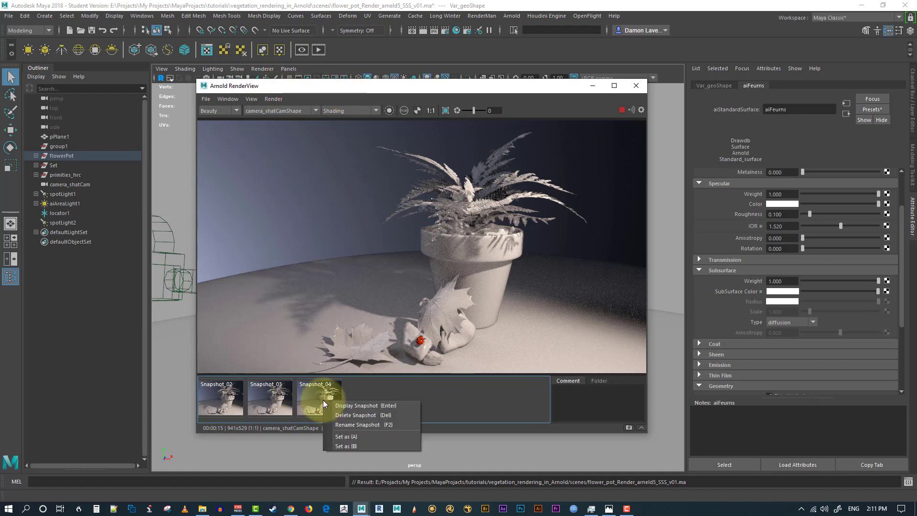
pyautogui.click(346, 437)
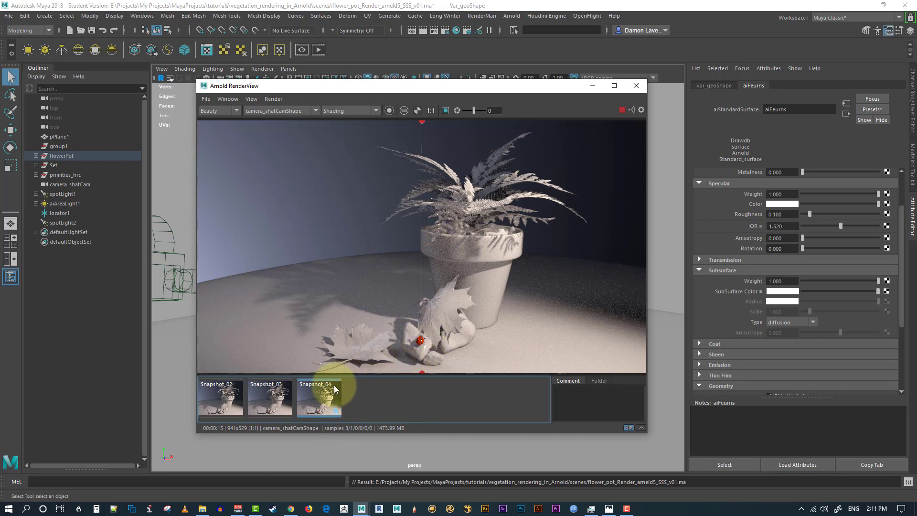
pyautogui.rightClick(273, 398)
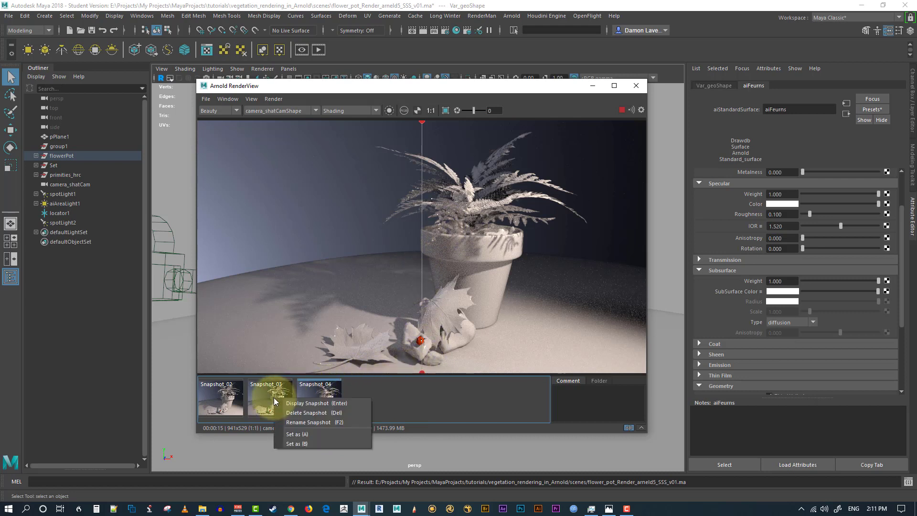
pyautogui.click(304, 444)
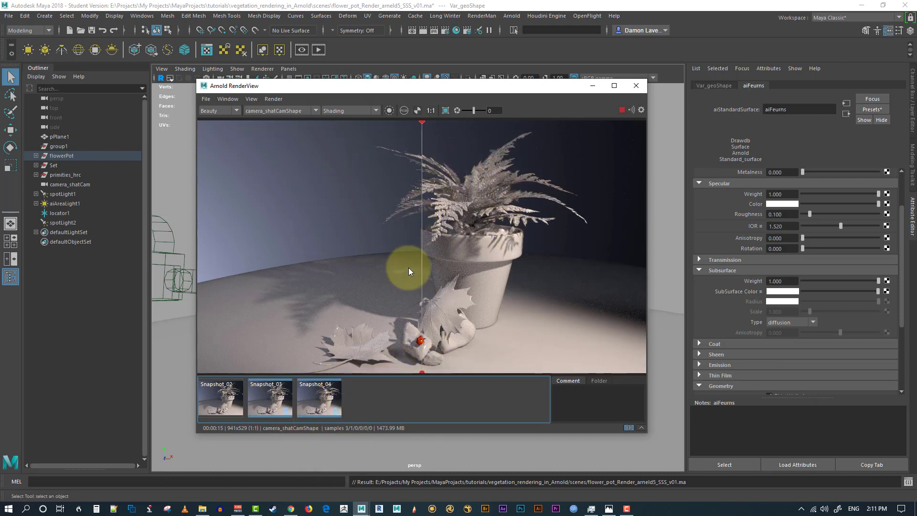
pyautogui.moveTo(422, 138); pyautogui.dragTo(517, 187)
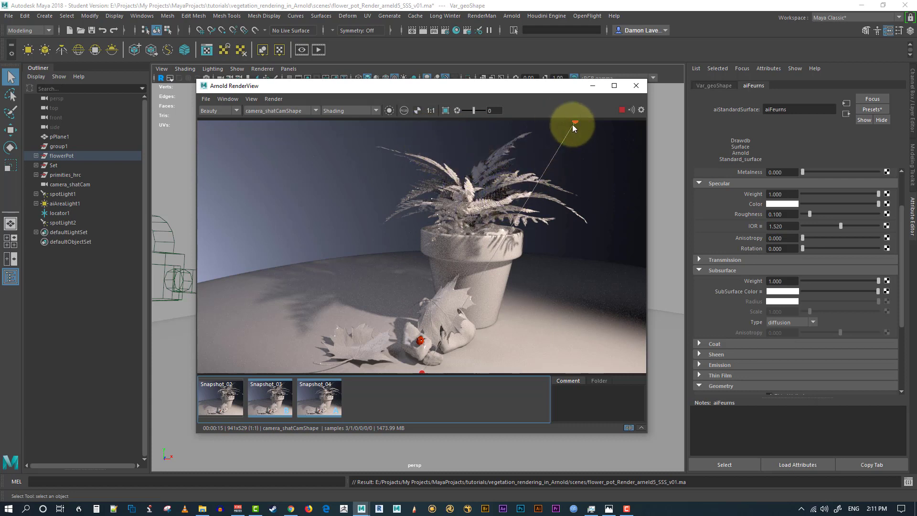
pyautogui.moveTo(574, 125); pyautogui.dragTo(463, 211)
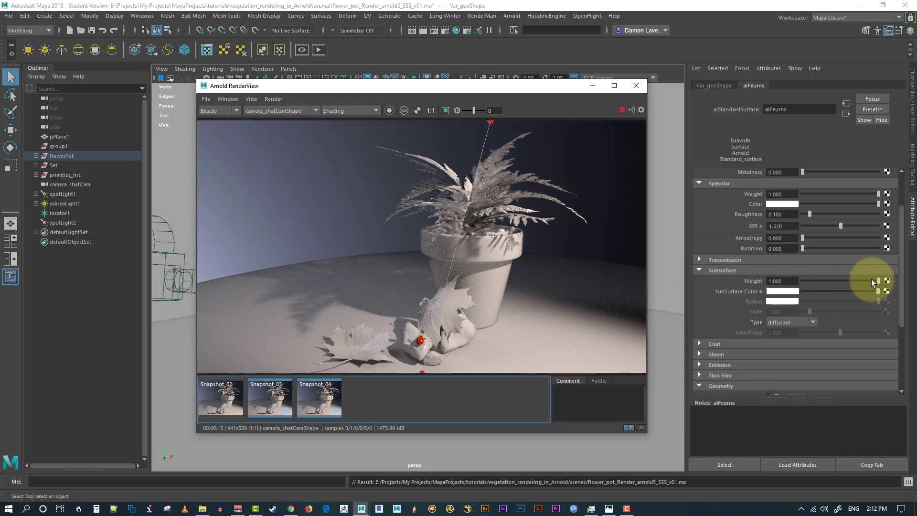
# - Try a Subsurface Weight of 0.72 on aiFeurns without the snapshot comparison, and return it to 1
pyautogui.moveTo(871, 281); pyautogui.dragTo(850, 281)
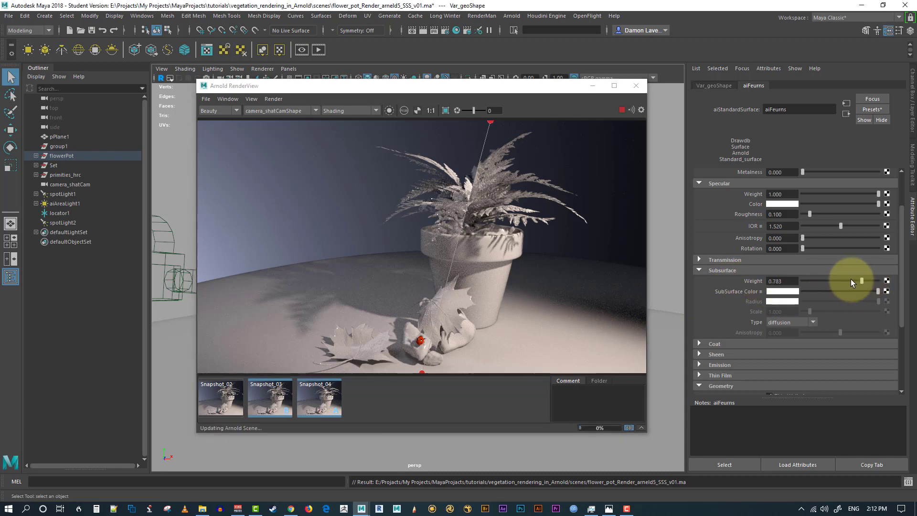
pyautogui.click(629, 427)
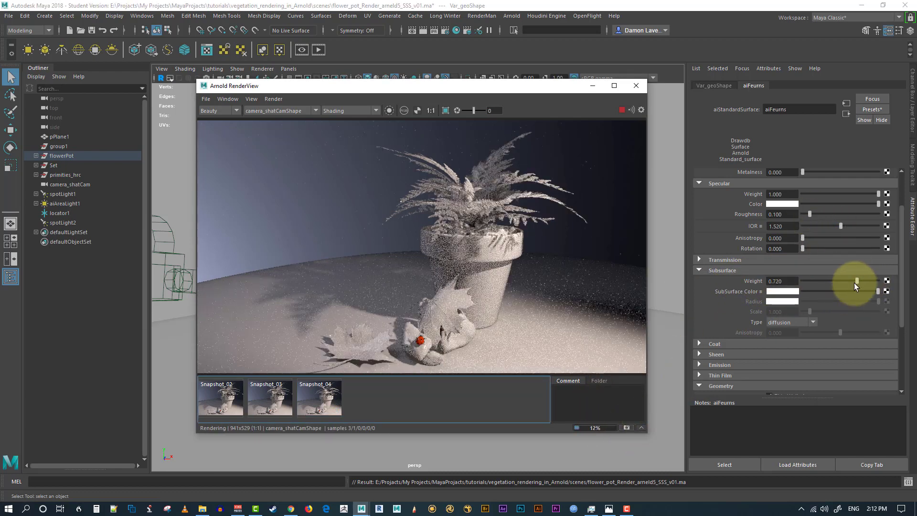
pyautogui.moveTo(854, 282); pyautogui.dragTo(897, 288)
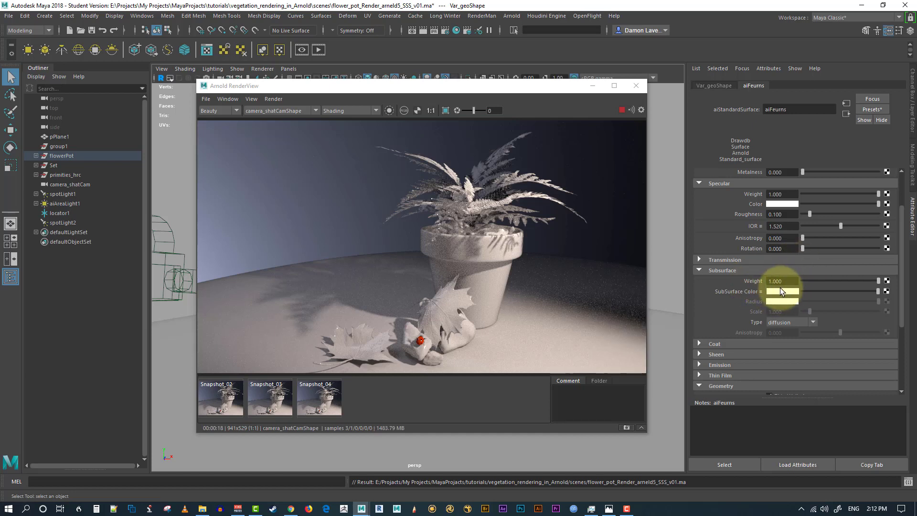
# - Pick a bright green SubSurface Color for the aiFeurns material
pyautogui.click(782, 292)
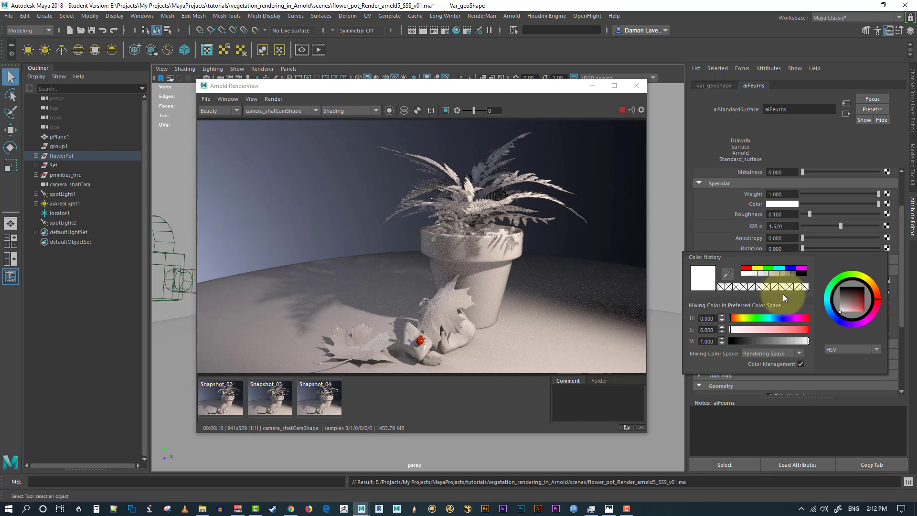
pyautogui.click(844, 276)
pyautogui.moveTo(852, 291); pyautogui.dragTo(871, 325)
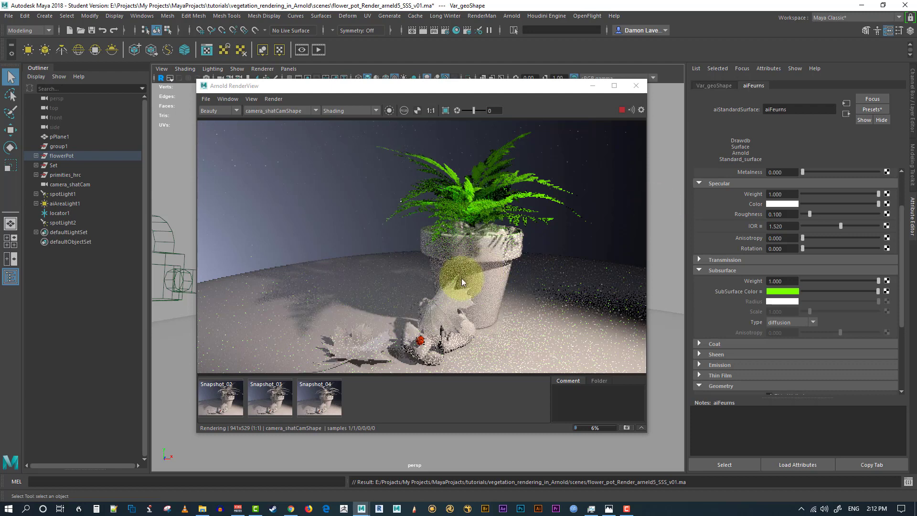
# - Set the Subsurface Weight of aiFeurns to 0.5 and store a snapshot of the green fern render
pyautogui.moveTo(866, 280); pyautogui.dragTo(832, 281)
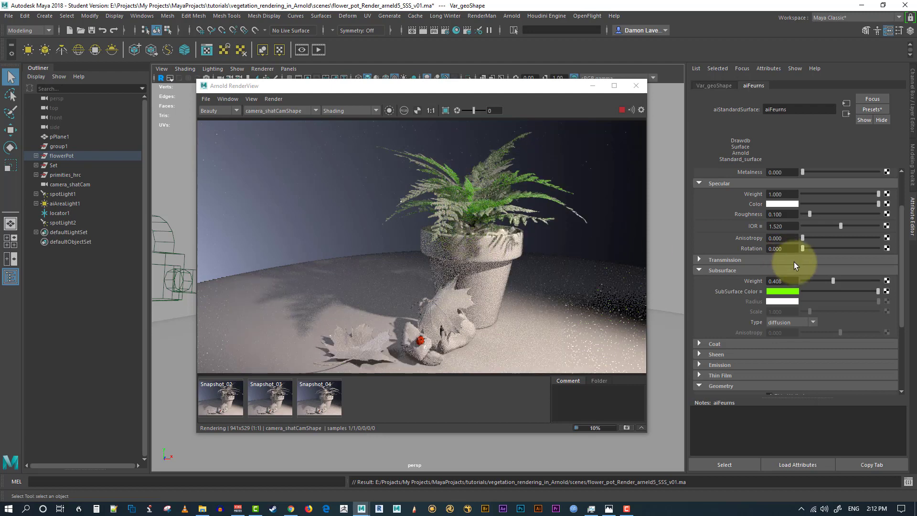
pyautogui.doubleClick(786, 281)
pyautogui.write('0.5')
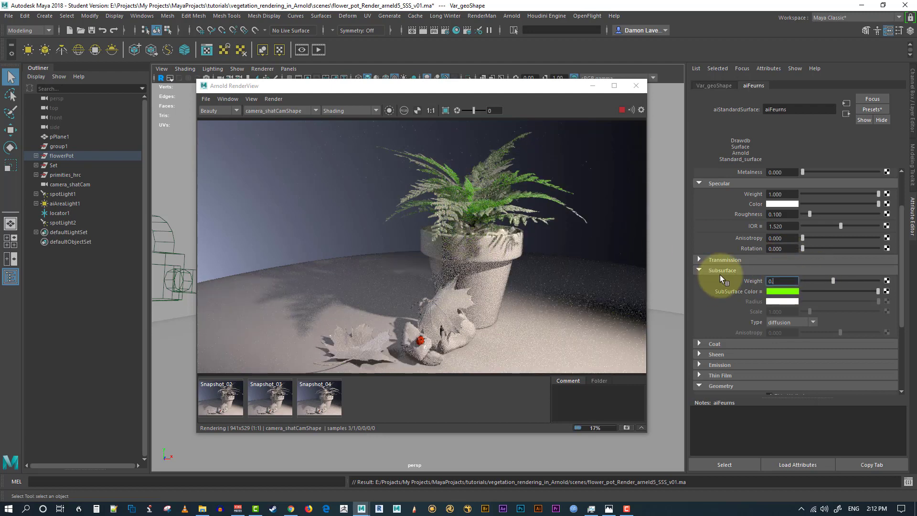
pyautogui.press('Return')
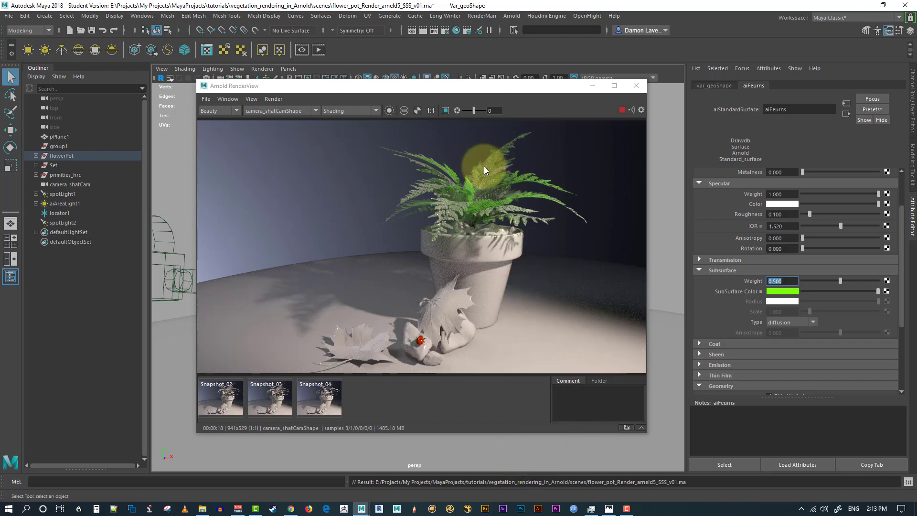
pyautogui.click(625, 427)
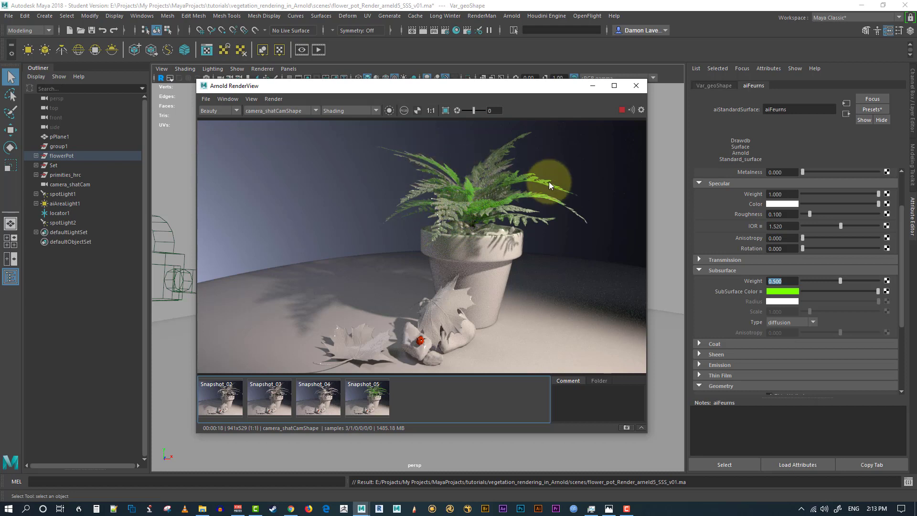
# - Compare Snapshot_05 as A with Snapshot_04 as B, moving and tilting the divider over the fern
pyautogui.rightClick(358, 395)
pyautogui.click(381, 431)
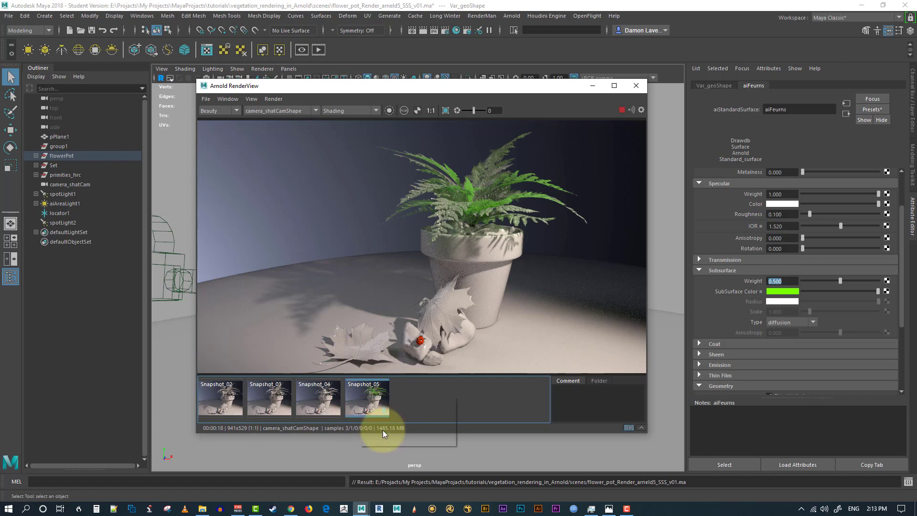
pyautogui.rightClick(323, 402)
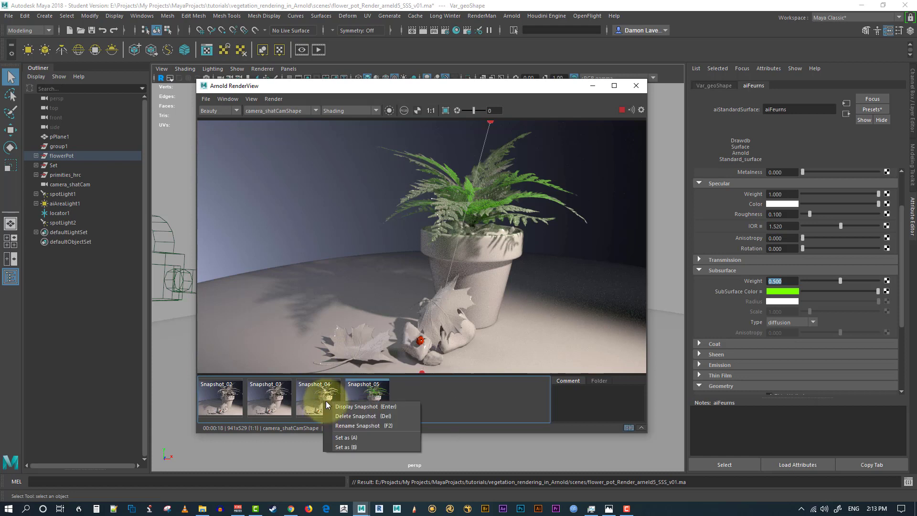
pyautogui.click(357, 444)
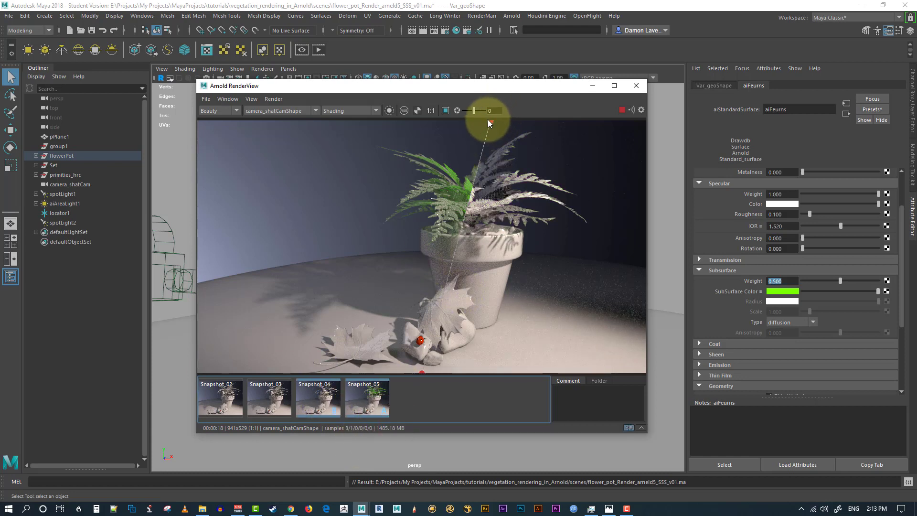
pyautogui.moveTo(489, 121)
pyautogui.mouseDown()
pyautogui.moveTo(430, 119)
pyautogui.moveTo(529, 141)
pyautogui.moveTo(502, 122)
pyautogui.mouseUp()
pyautogui.moveTo(414, 139); pyautogui.dragTo(524, 232)
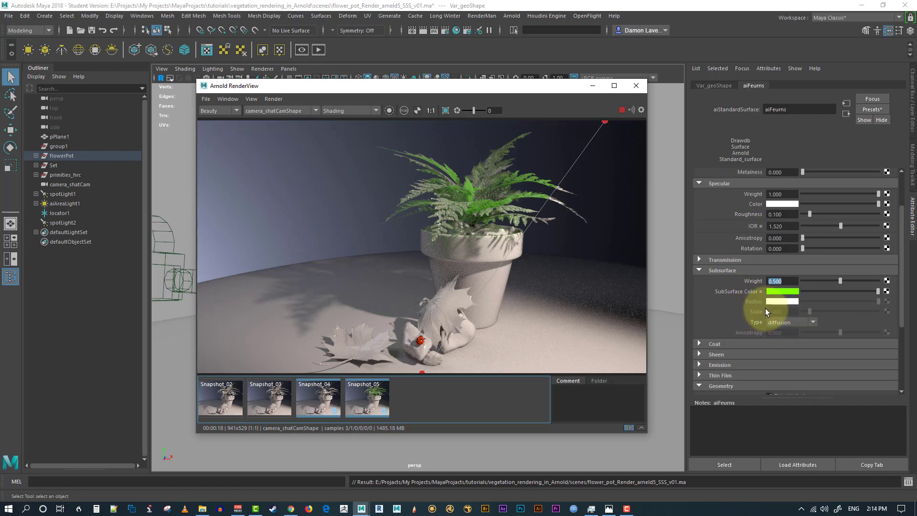
# - Turn off Thin Walled for aiFeurns and close the snapshot comparison to view the live render
pyautogui.scroll(-3, 736, 338)
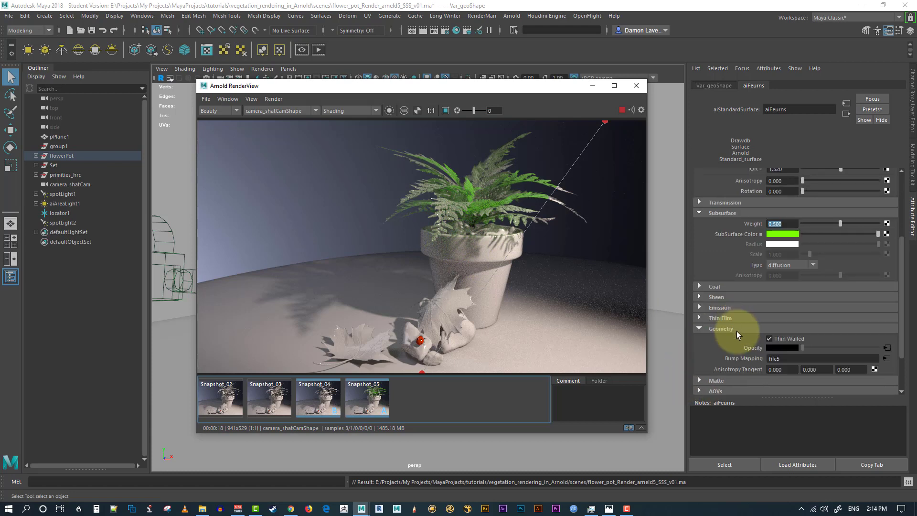
pyautogui.click(769, 339)
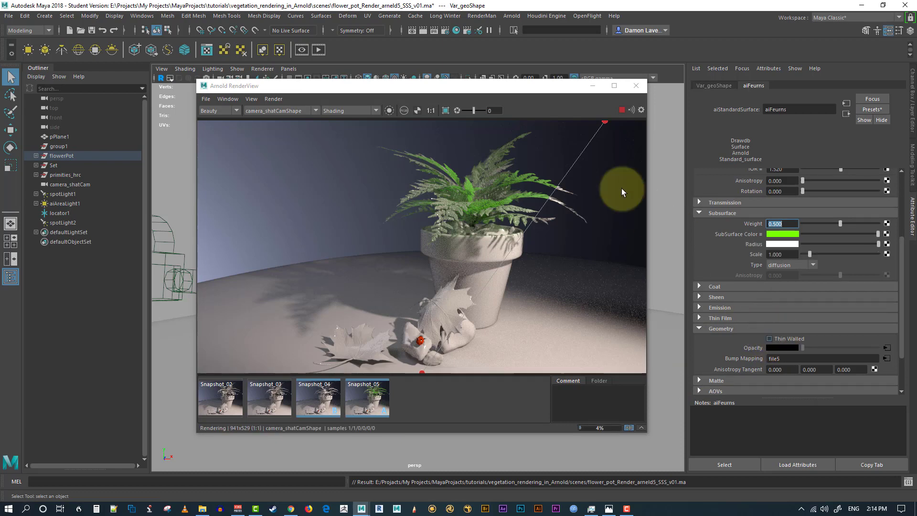
pyautogui.click(627, 426)
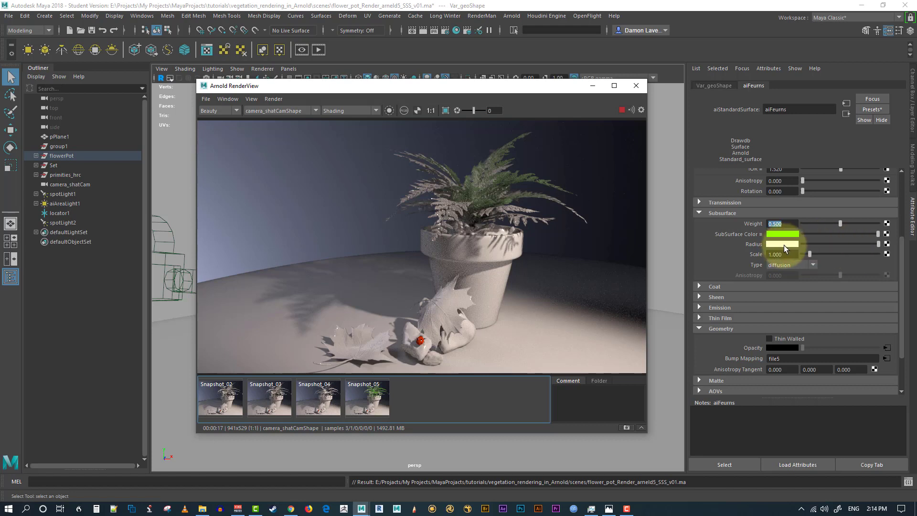
# - Set the Subsurface Radius colour of aiFeurns to a value (V) of 0.5
pyautogui.click(789, 242)
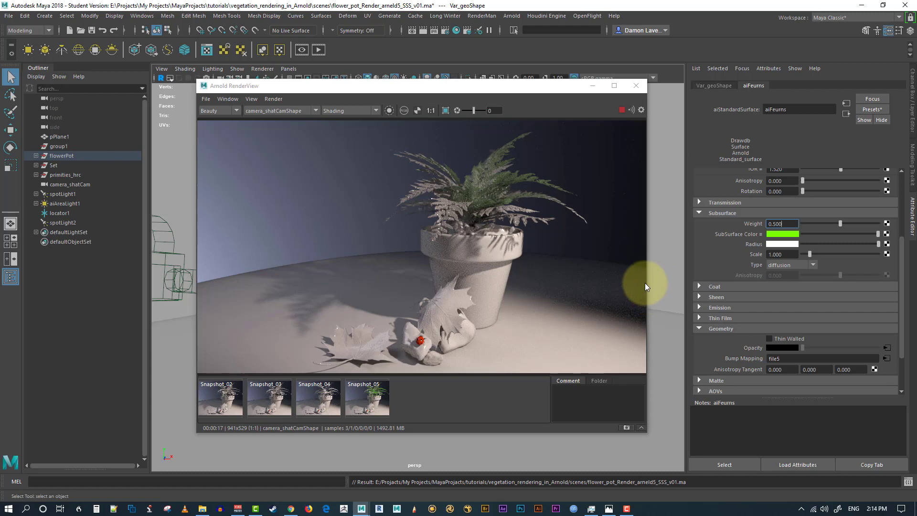
pyautogui.click(782, 244)
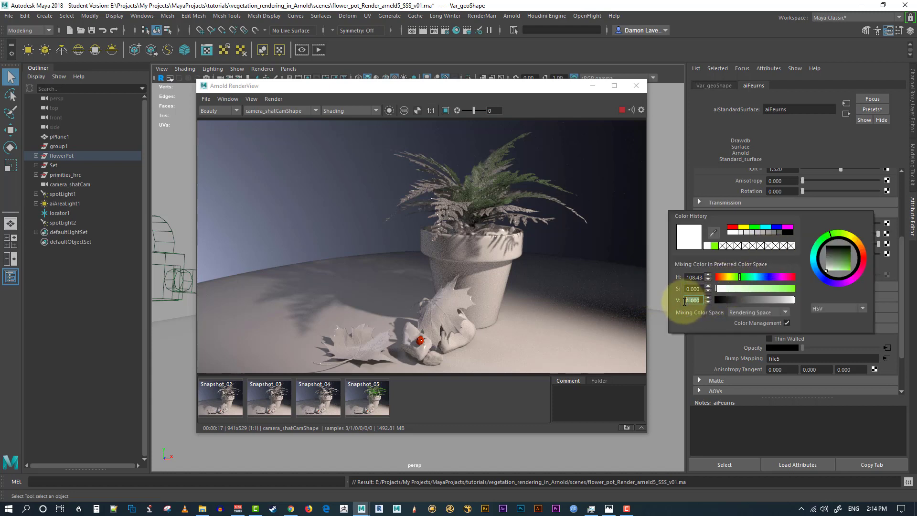
pyautogui.write('0.')
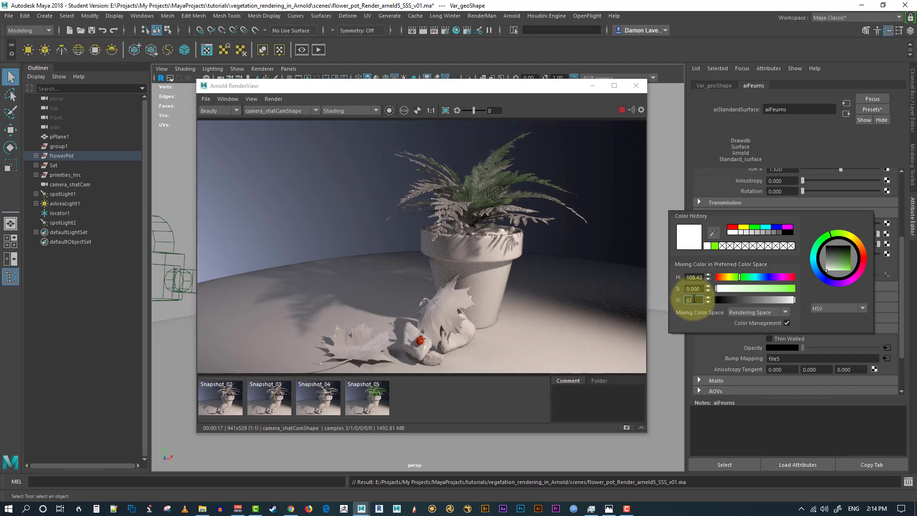
pyautogui.write('5')
pyautogui.press('Return')
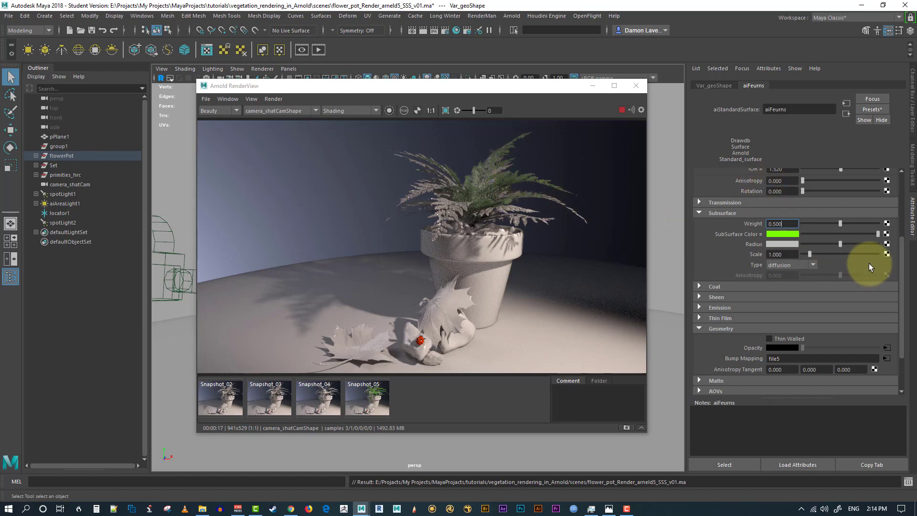
# - Re-enable Thin Walled on aiFeurns and set the Subsurface Type to randomwalk
pyautogui.click(769, 338)
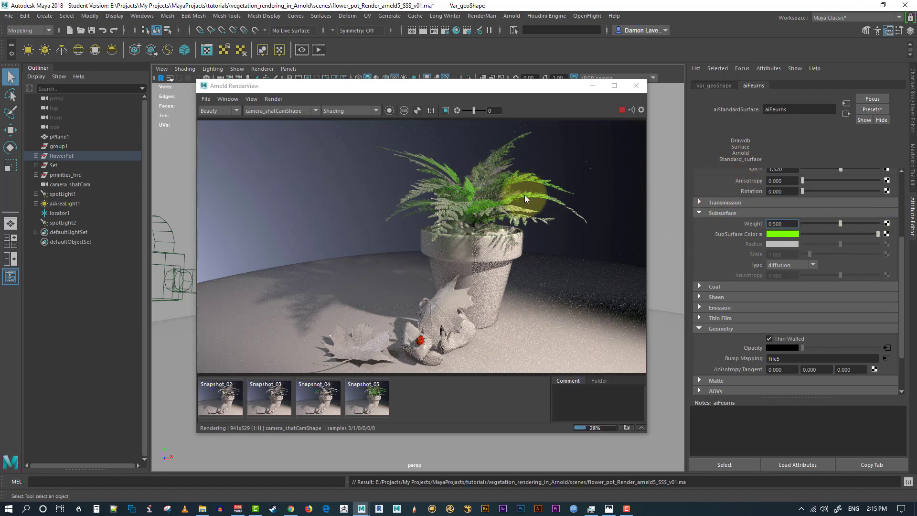
pyautogui.click(793, 265)
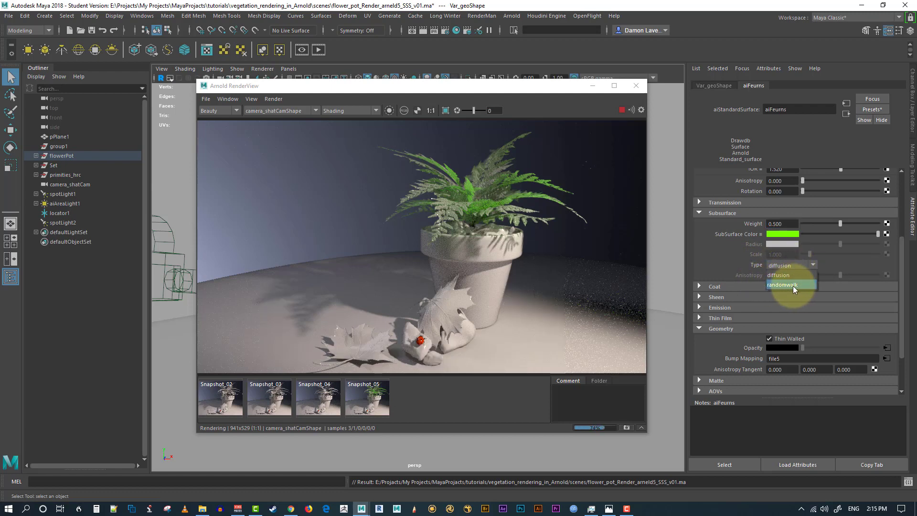
pyautogui.click(792, 285)
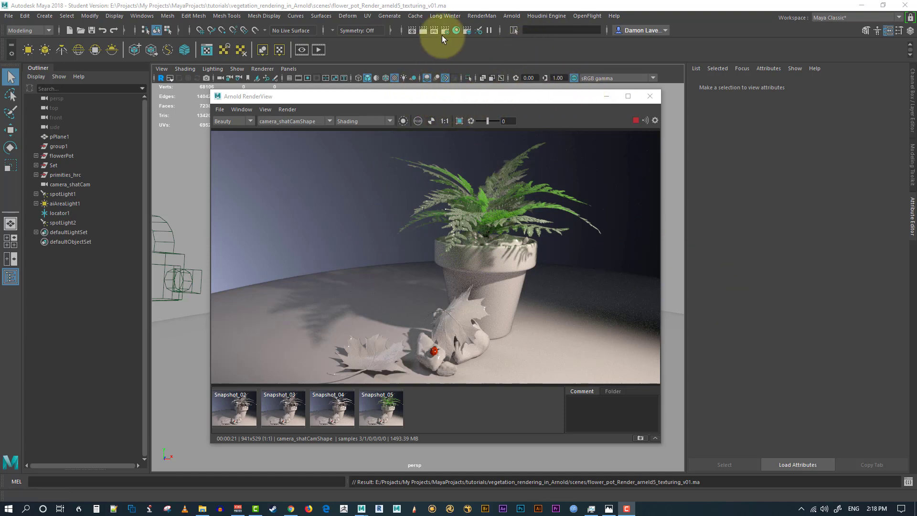
# - Open the Hypershade, dock the Arnold RenderView beside its panels and maximize the combined window
pyautogui.click(457, 30)
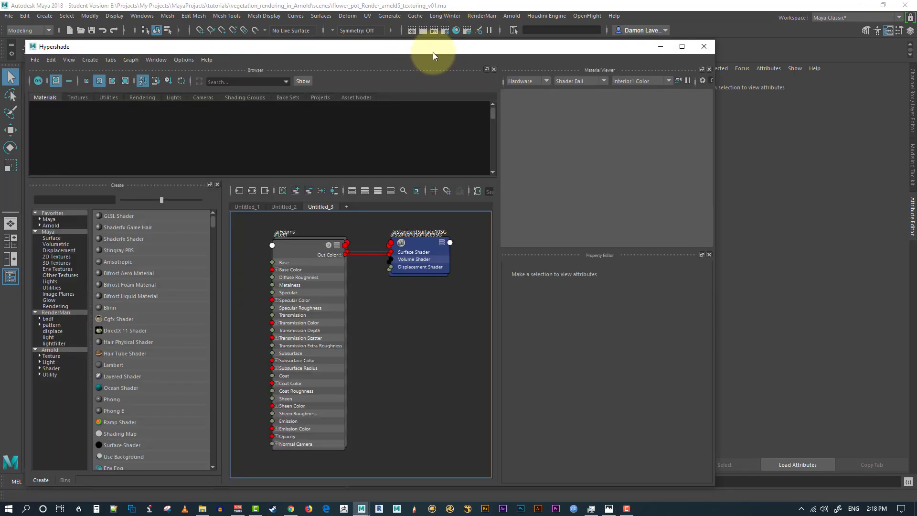
pyautogui.moveTo(456, 51); pyautogui.dragTo(280, 81)
pyautogui.moveTo(552, 99); pyautogui.dragTo(535, 179)
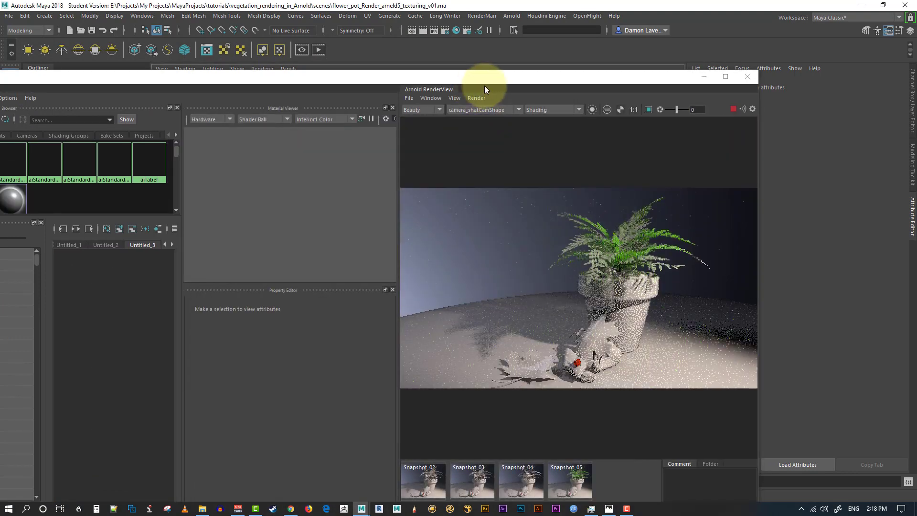
pyautogui.moveTo(484, 76); pyautogui.dragTo(591, 85)
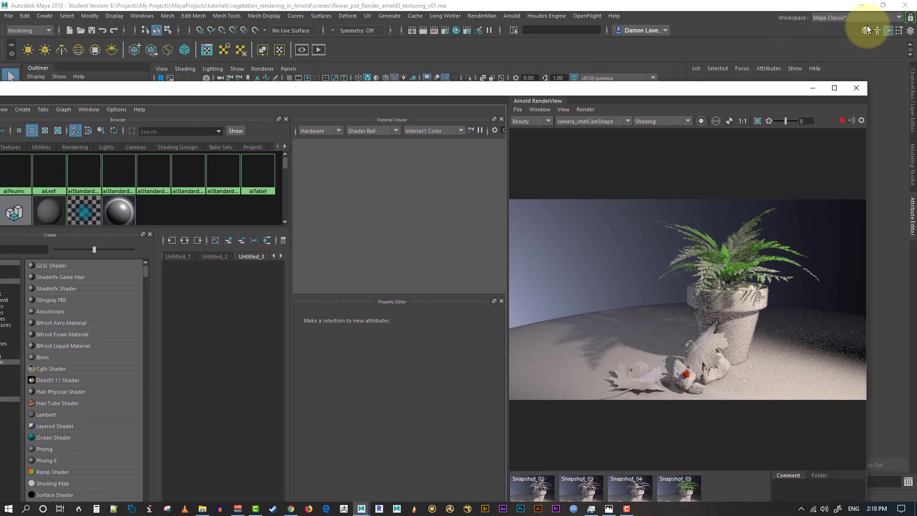
pyautogui.doubleClick(808, 87)
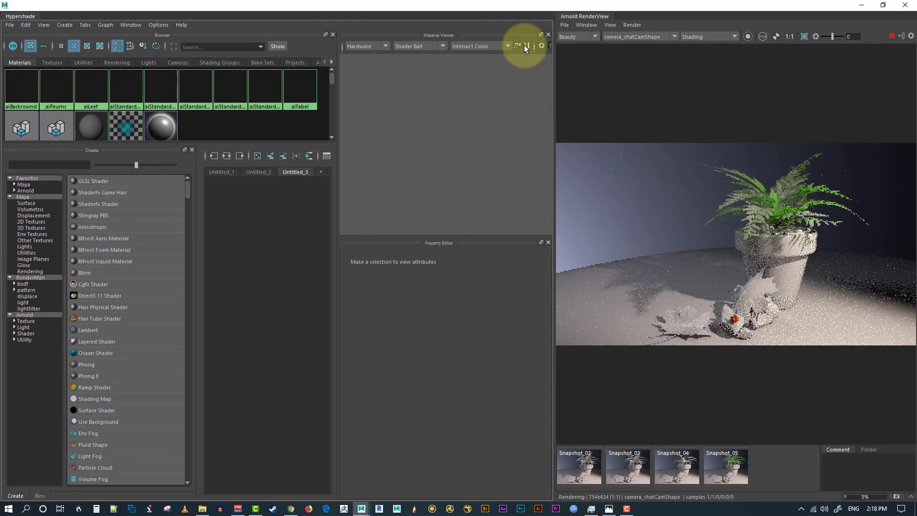
# - Close the Hypershade's Material Viewer, pick the fern in the render to show aiFeurns, and narrow the Create pane to enlarge the node graph
pyautogui.click(548, 34)
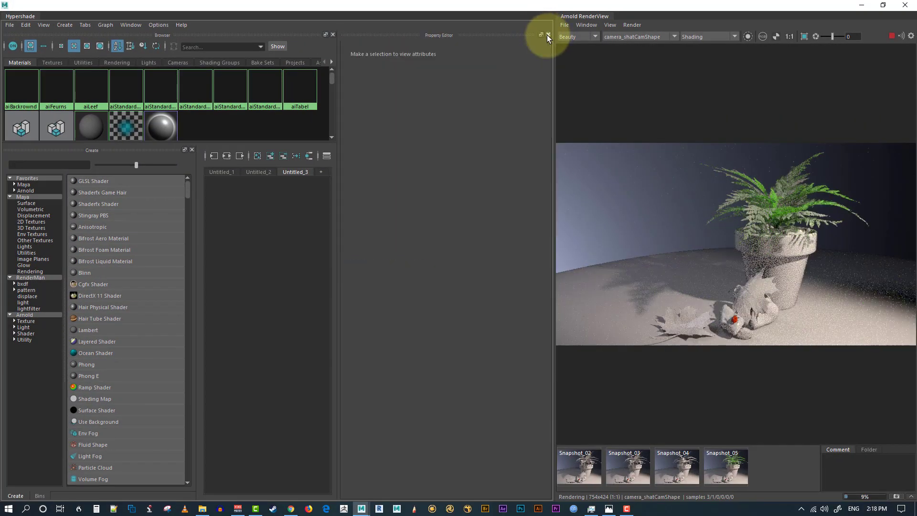
pyautogui.click(770, 207)
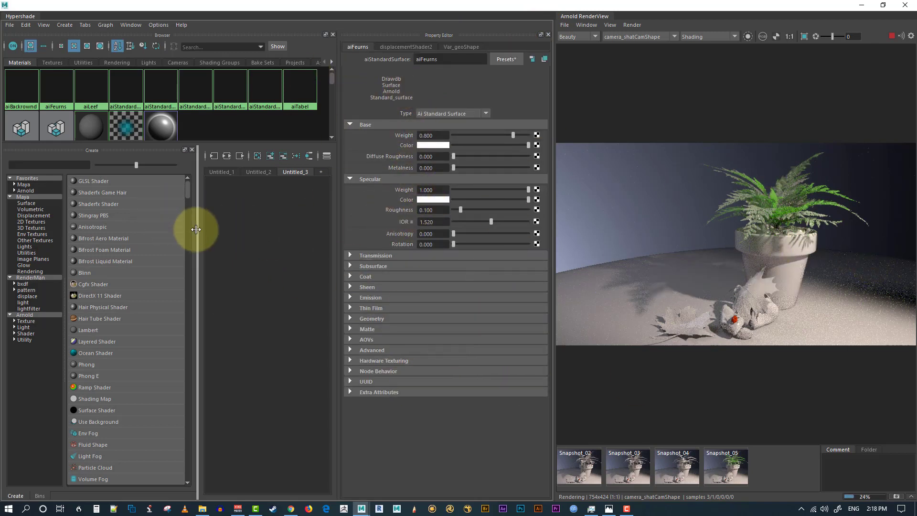
pyautogui.moveTo(196, 229); pyautogui.dragTo(2, 214)
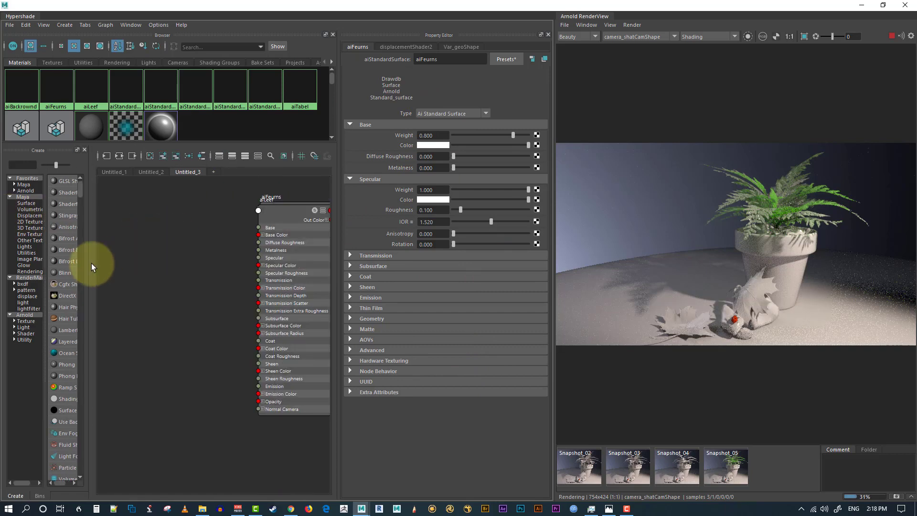
# - Graph the complete aiFeurns shading network in the Hypershade and stop the live Arnold render
pyautogui.keyDown('alt'); pyautogui.moveTo(166, 236); pyautogui.dragTo(90, 262, button='middle'); pyautogui.keyUp('alt')
pyautogui.moveTo(254, 211); pyautogui.dragTo(248, 242, button='right')
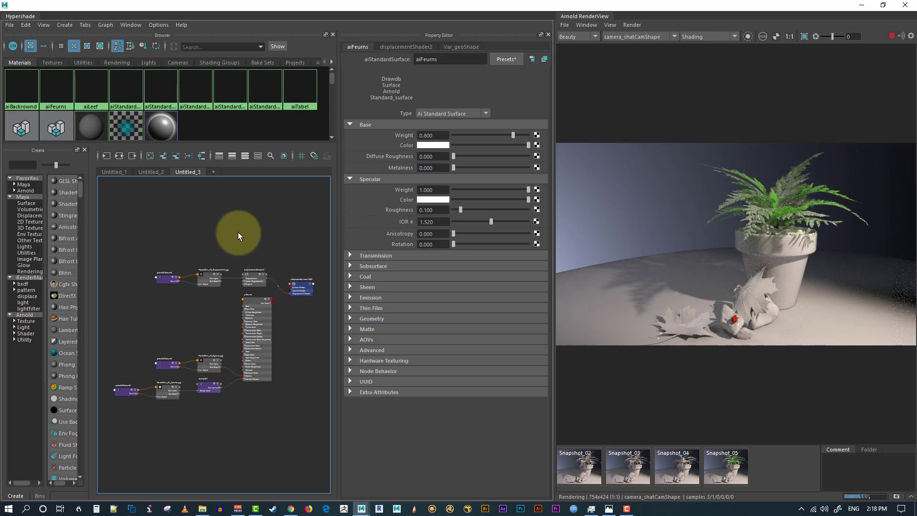
pyautogui.keyDown('alt'); pyautogui.moveTo(226, 244); pyautogui.dragTo(204, 221, button='middle'); pyautogui.keyUp('alt')
pyautogui.rightClick(233, 206)
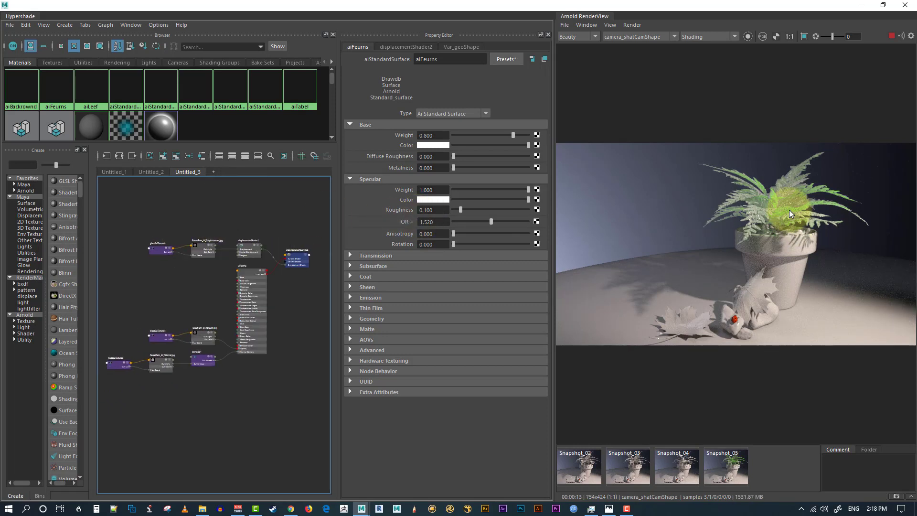
pyautogui.moveTo(264, 194); pyautogui.dragTo(269, 229, button='right')
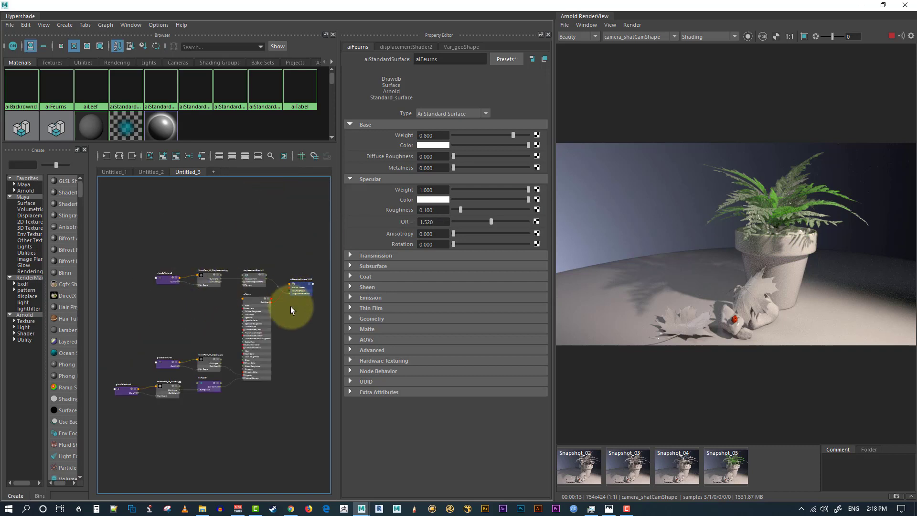
pyautogui.moveTo(280, 296)
pyautogui.keyDown('alt'); pyautogui.mouseDown(button='middle')
pyautogui.moveTo(277, 260)
pyautogui.moveTo(311, 280)
pyautogui.moveTo(153, 262)
pyautogui.moveTo(204, 276)
pyautogui.moveTo(164, 272)
pyautogui.moveTo(219, 262)
pyautogui.moveTo(229, 249)
pyautogui.mouseUp(button='middle'); pyautogui.keyUp('alt')
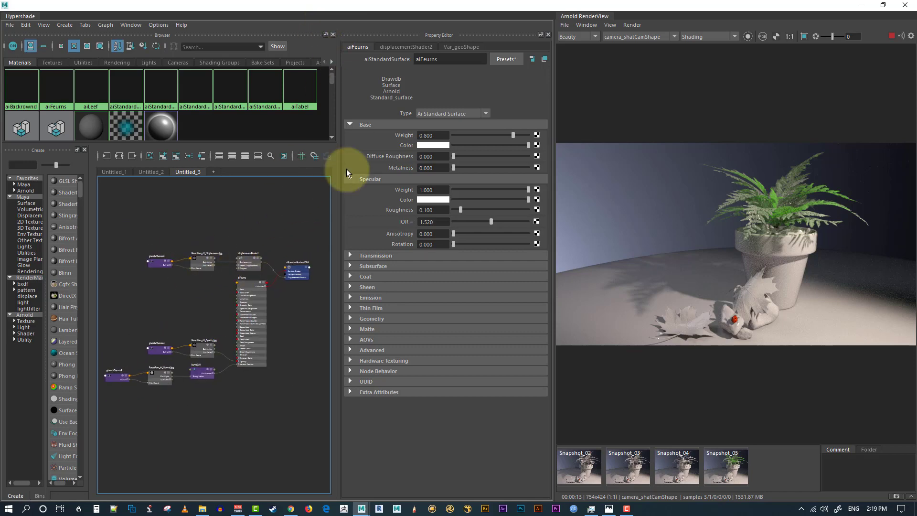
pyautogui.moveTo(325, 4); pyautogui.dragTo(306, 12)
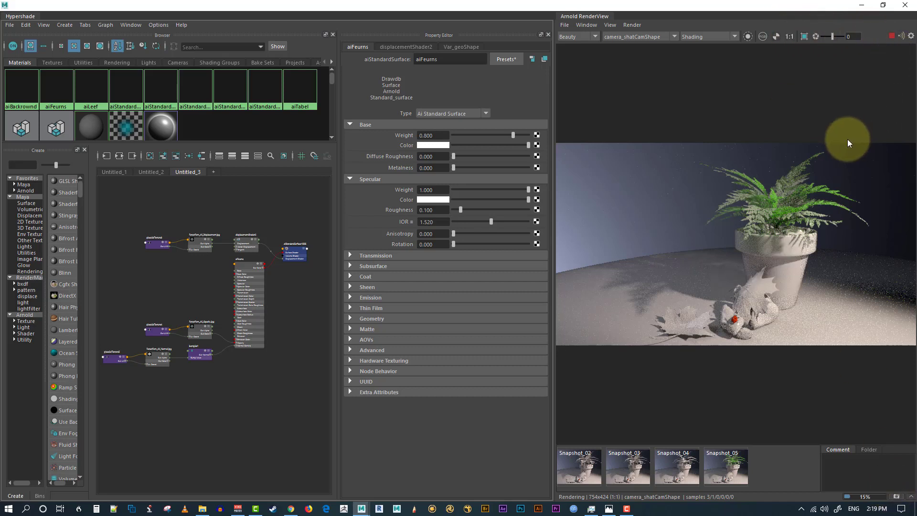
pyautogui.press('Escape')
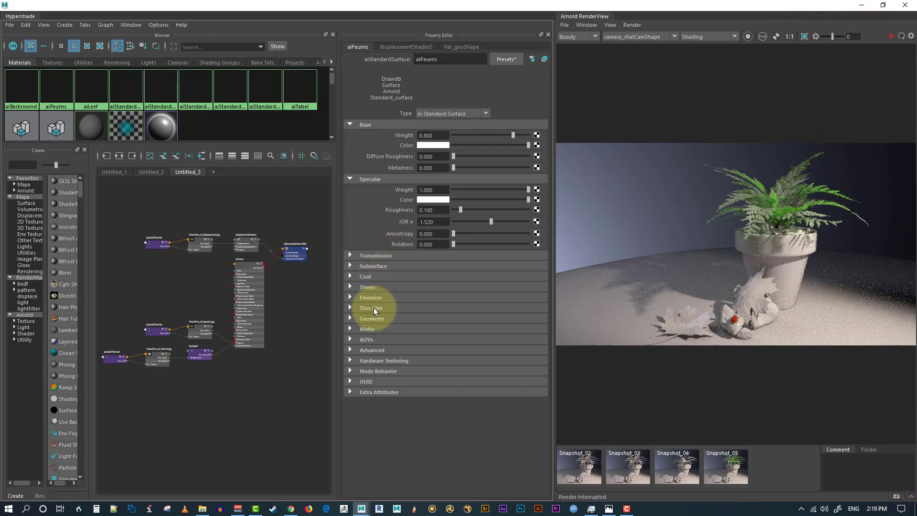
# - Refresh the swatches of the ForestFern_4K_Displacement.jpg and ForestFern_4K_Opacity.jpg texture nodes
pyautogui.scroll(5, 277, 320)
pyautogui.scroll(-5, 268, 313)
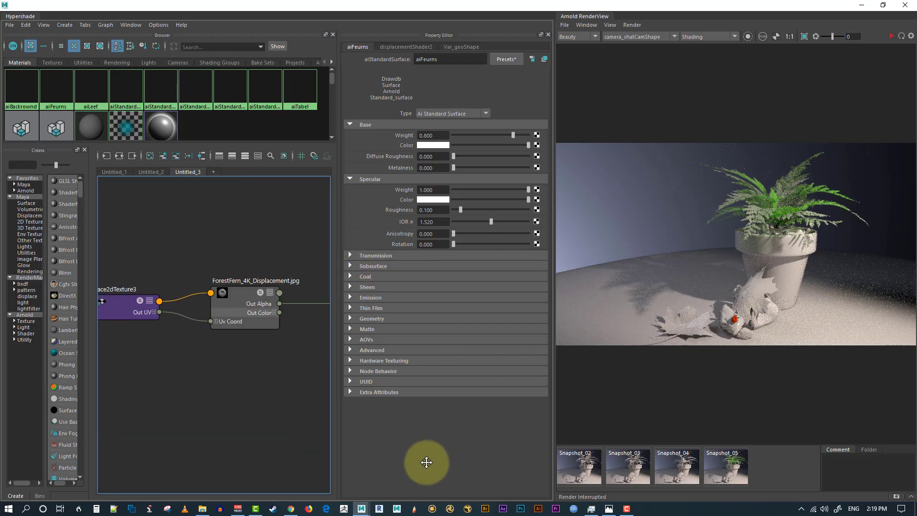
pyautogui.scroll(3, 262, 359)
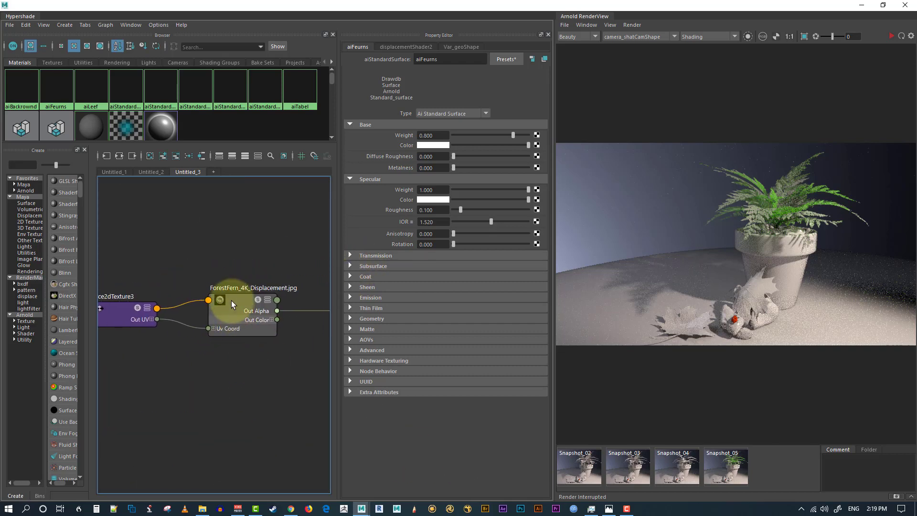
pyautogui.moveTo(231, 300); pyautogui.dragTo(181, 321, button='right')
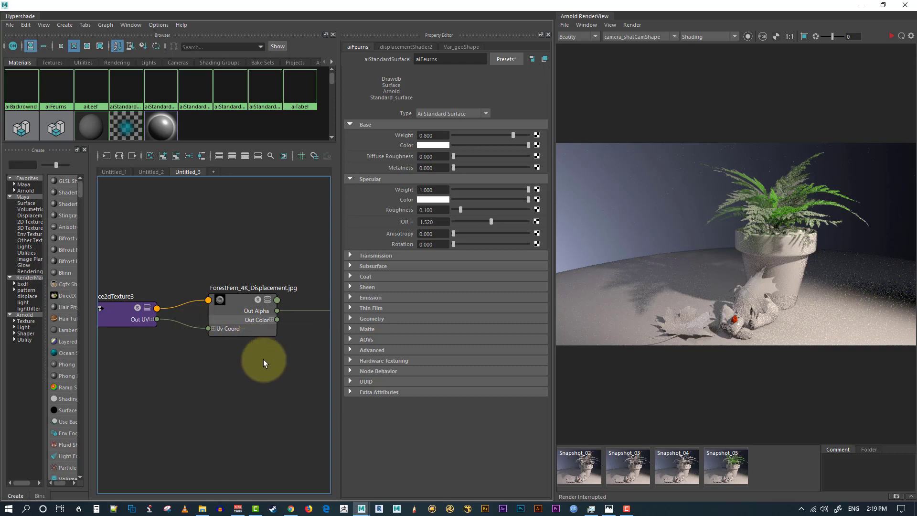
pyautogui.scroll(-5, 246, 393)
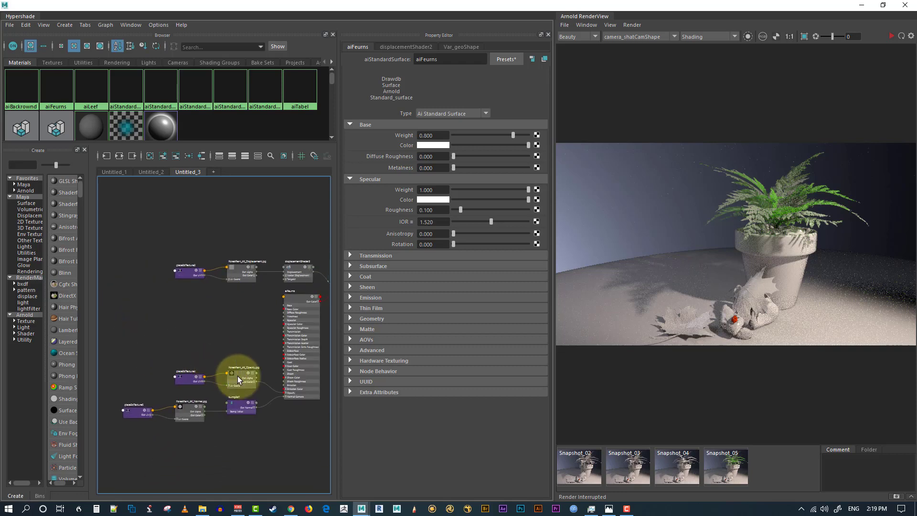
pyautogui.moveTo(242, 368)
pyautogui.mouseDown(button='right')
pyautogui.moveTo(180, 368)
pyautogui.moveTo(242, 364)
pyautogui.mouseUp(button='right')
pyautogui.moveTo(241, 364); pyautogui.dragTo(208, 324, button='middle')
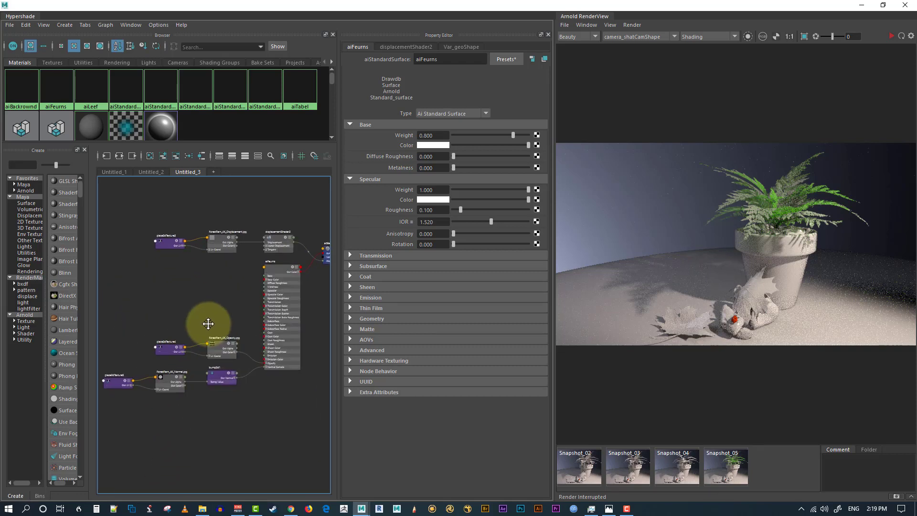
# - Refresh the swatch of the ForestFern_4K_Normal.jpg texture node
pyautogui.keyDown('alt'); pyautogui.moveTo(209, 324); pyautogui.dragTo(510, 397, button='right'); pyautogui.keyUp('alt')
pyautogui.moveTo(258, 366); pyautogui.dragTo(170, 247, button='middle')
pyautogui.keyDown('alt'); pyautogui.moveTo(229, 381); pyautogui.dragTo(211, 207, button='middle'); pyautogui.keyUp('alt')
pyautogui.keyDown('alt'); pyautogui.moveTo(168, 344); pyautogui.dragTo(548, 362, button='middle'); pyautogui.keyUp('alt')
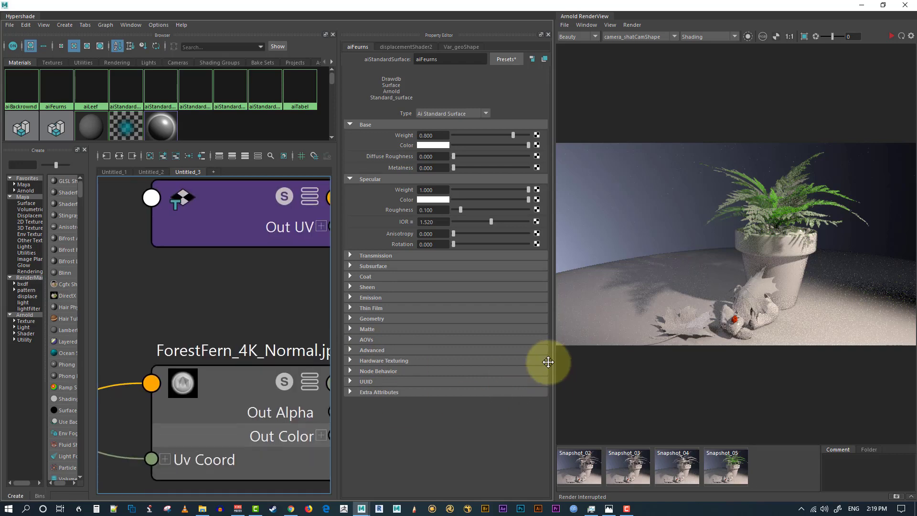
pyautogui.moveTo(219, 371); pyautogui.dragTo(160, 366, button='right')
pyautogui.keyDown('alt'); pyautogui.moveTo(231, 317); pyautogui.dragTo(232, 287, button='middle'); pyautogui.keyUp('alt')
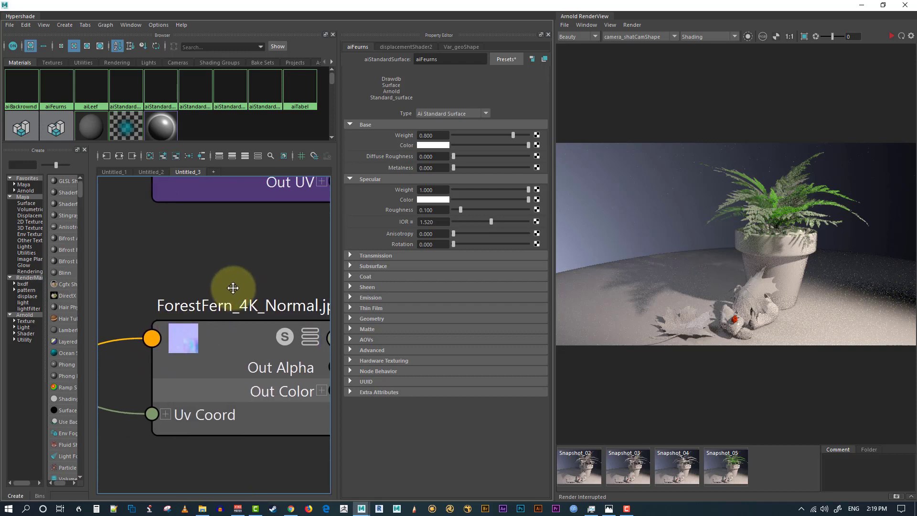
# - Select aiFeurns in the graph and connect a new File texture to its Base Color
pyautogui.keyDown('alt'); pyautogui.moveTo(232, 287); pyautogui.dragTo(164, 293, button='right'); pyautogui.keyUp('alt')
pyautogui.moveTo(164, 292)
pyautogui.keyDown('alt'); pyautogui.mouseDown(button='middle')
pyautogui.moveTo(182, 317)
pyautogui.moveTo(167, 452)
pyautogui.moveTo(209, 439)
pyautogui.moveTo(148, 349)
pyautogui.mouseUp(button='middle'); pyautogui.keyUp('alt')
pyautogui.moveTo(268, 467)
pyautogui.keyDown('alt'); pyautogui.mouseDown(button='middle')
pyautogui.moveTo(95, 346)
pyautogui.moveTo(225, 238)
pyautogui.moveTo(313, 230)
pyautogui.moveTo(282, 293)
pyautogui.moveTo(217, 262)
pyautogui.mouseUp(button='middle'); pyautogui.keyUp('alt')
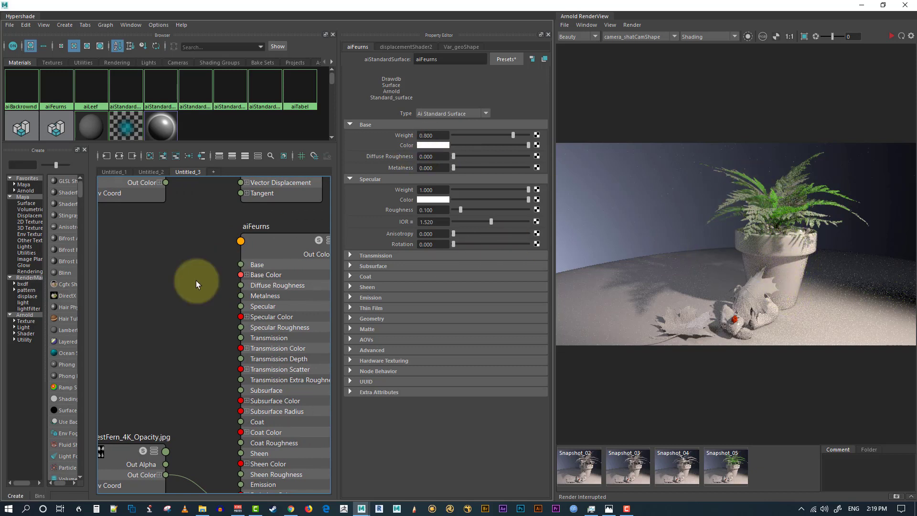
pyautogui.click(270, 240)
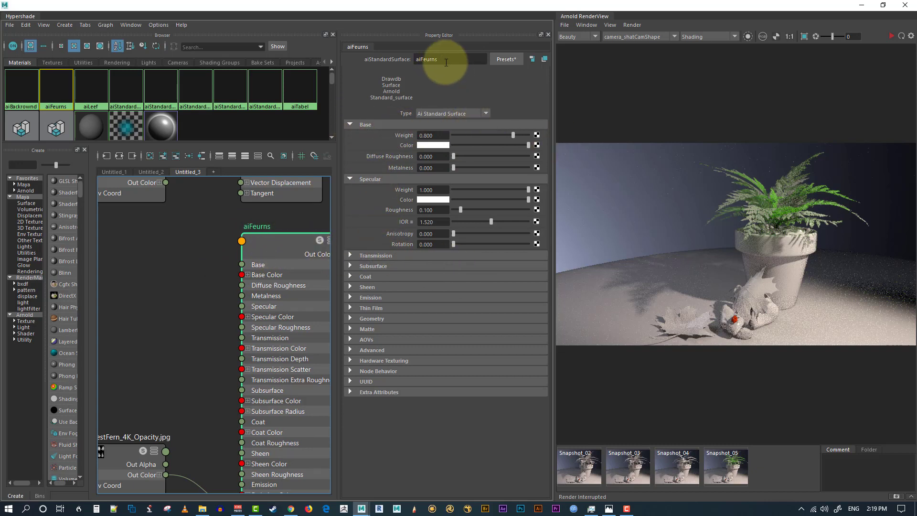
pyautogui.click(537, 145)
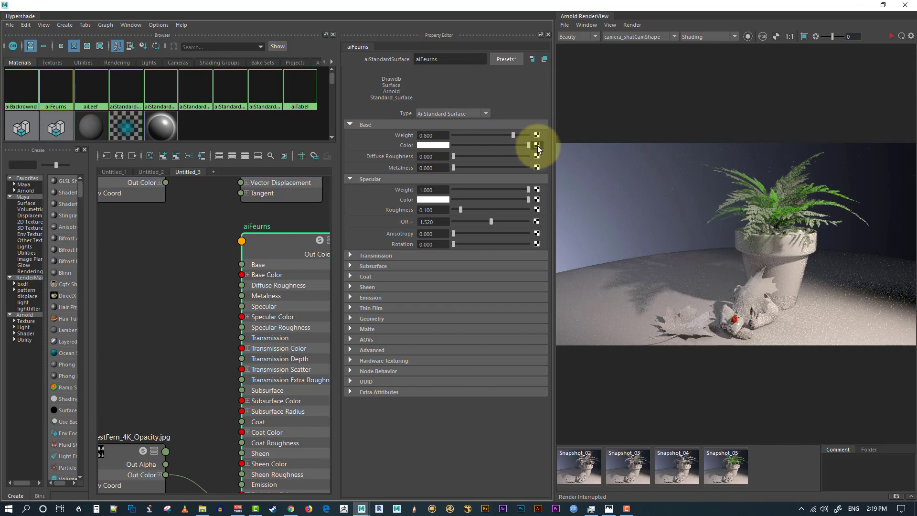
pyautogui.click(400, 251)
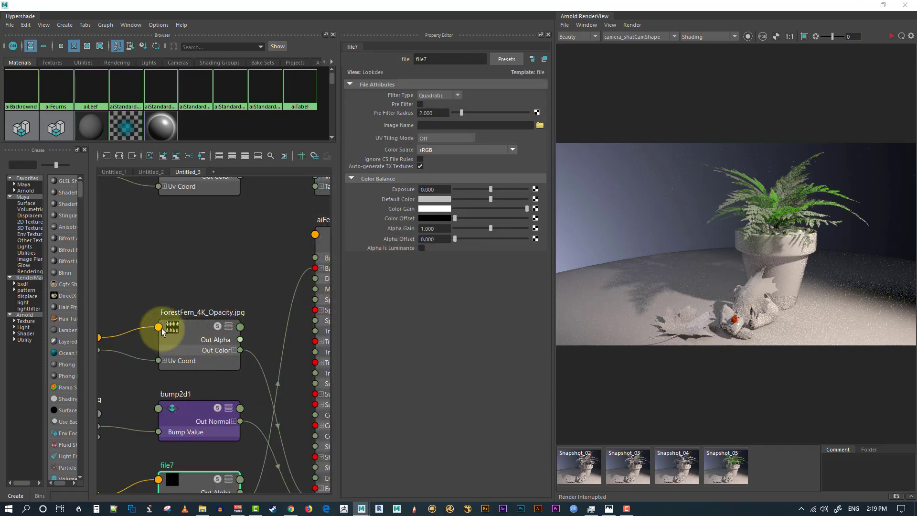
# - Move the new file texture and its place2dTexture node between the displacement and opacity texture nodes
pyautogui.scroll(-4, 162, 329)
pyautogui.moveTo(132, 386)
pyautogui.mouseDown()
pyautogui.moveTo(263, 419)
pyautogui.moveTo(222, 275)
pyautogui.moveTo(218, 434)
pyautogui.moveTo(143, 388)
pyautogui.mouseUp()
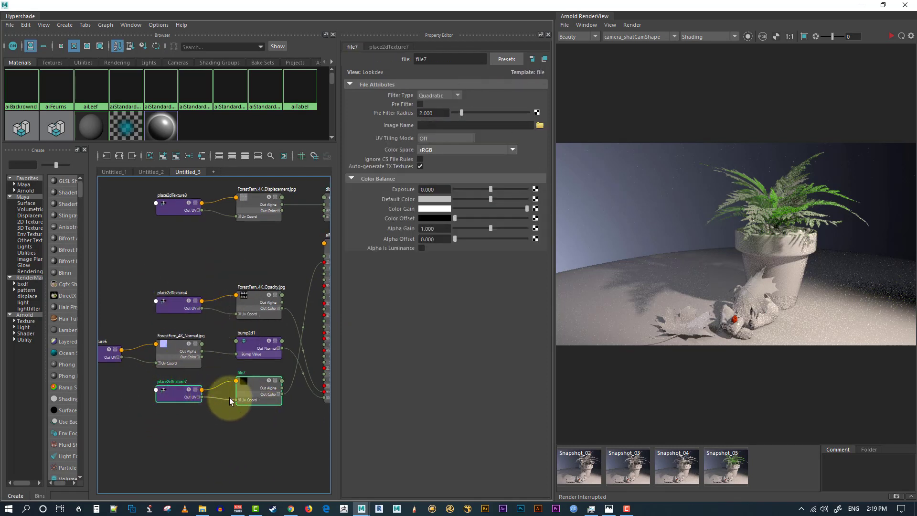
pyautogui.moveTo(234, 396); pyautogui.dragTo(236, 260)
pyautogui.press('f')
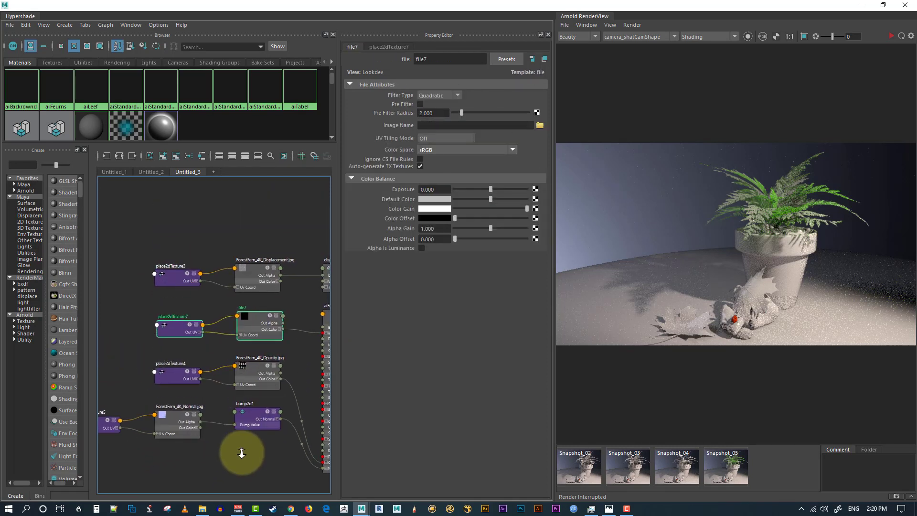
# - Load ForestFern_4K_Albedo.tx from the Atlas folder as the image of the new file texture
pyautogui.click(539, 125)
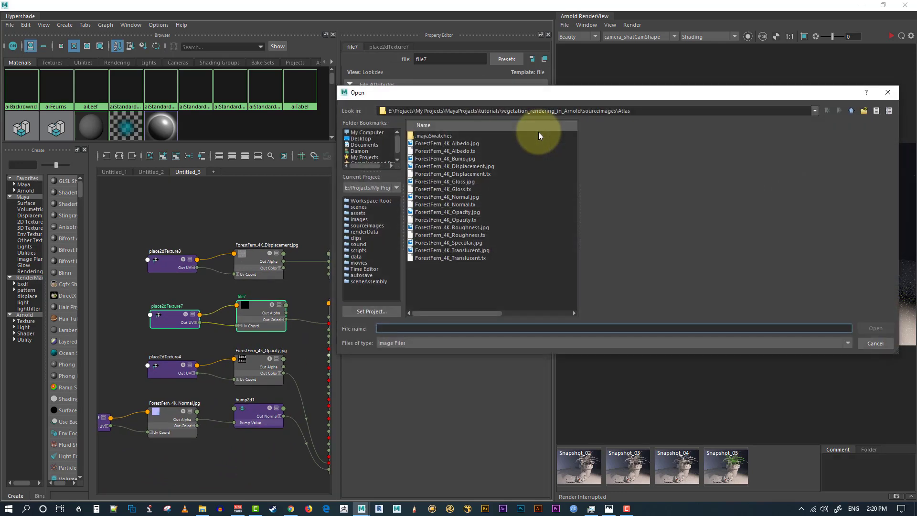
pyautogui.click(483, 166)
pyautogui.click(469, 158)
pyautogui.click(468, 151)
pyautogui.click(468, 144)
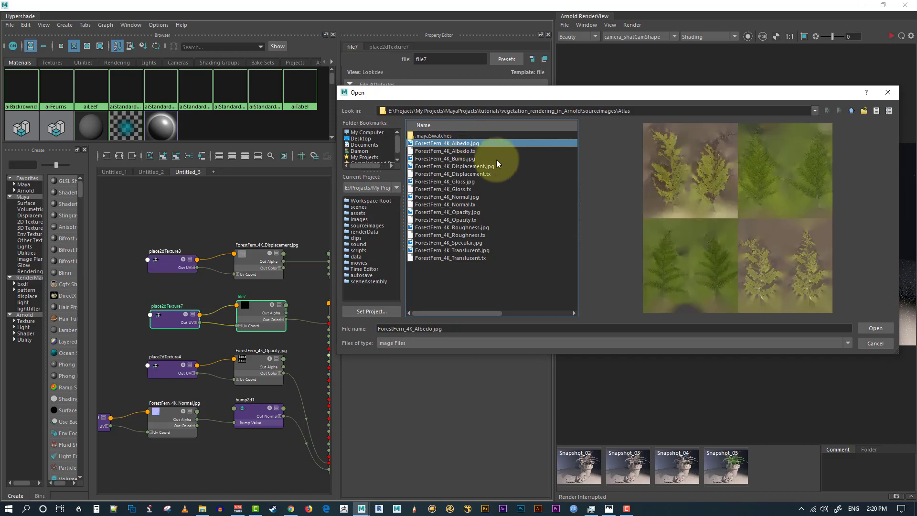
pyautogui.click(456, 150)
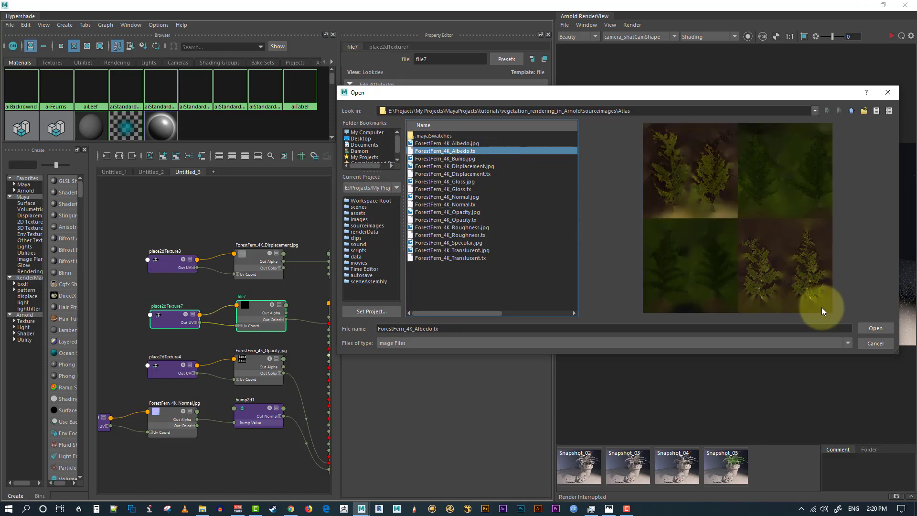
pyautogui.click(875, 328)
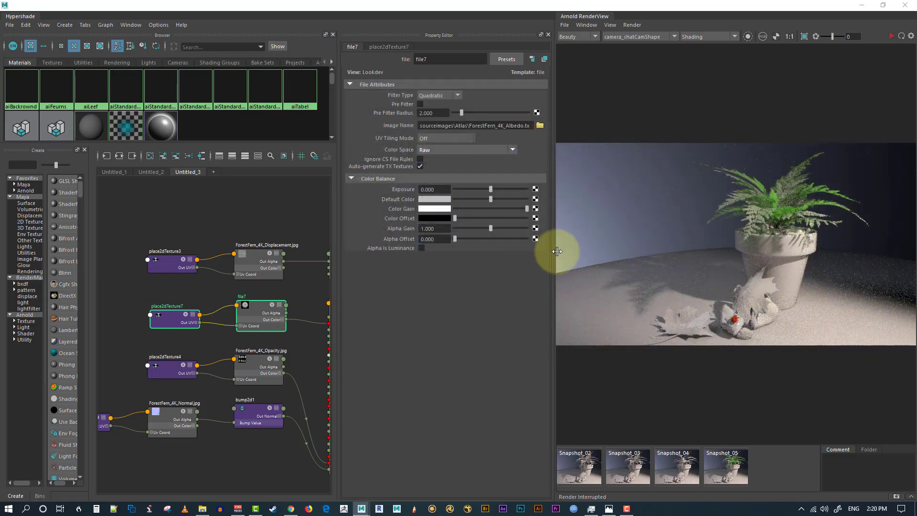
# - Restart the live Arnold render and refresh the swatch of the albedo file texture
pyautogui.click(891, 35)
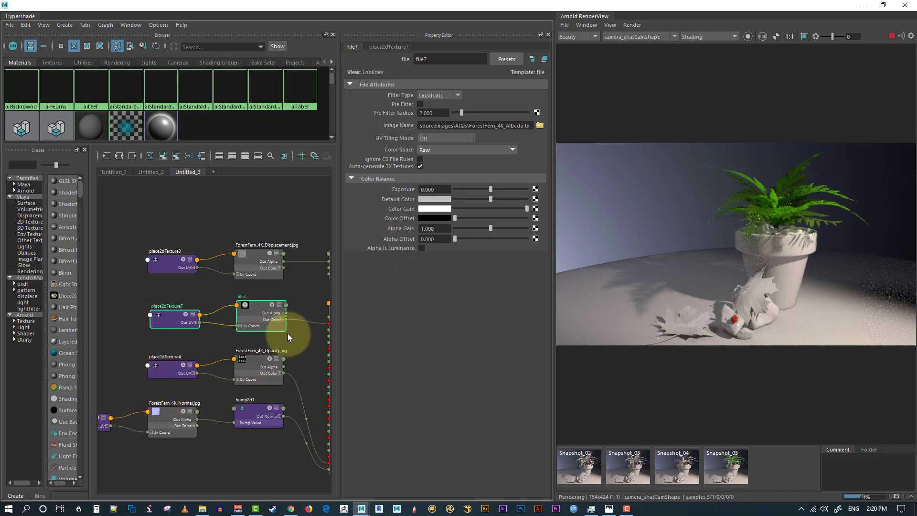
pyautogui.keyDown('alt'); pyautogui.moveTo(242, 299); pyautogui.dragTo(215, 287, button='middle'); pyautogui.keyUp('alt')
pyautogui.moveTo(229, 293); pyautogui.dragTo(174, 314, button='right')
pyautogui.keyDown('alt'); pyautogui.moveTo(189, 344); pyautogui.dragTo(139, 325, button='middle'); pyautogui.keyUp('alt')
pyautogui.keyDown('alt'); pyautogui.moveTo(209, 332); pyautogui.dragTo(301, 344, button='right'); pyautogui.keyUp('alt')
pyautogui.keyDown('alt'); pyautogui.moveTo(301, 344); pyautogui.dragTo(210, 249, button='middle'); pyautogui.keyUp('alt')
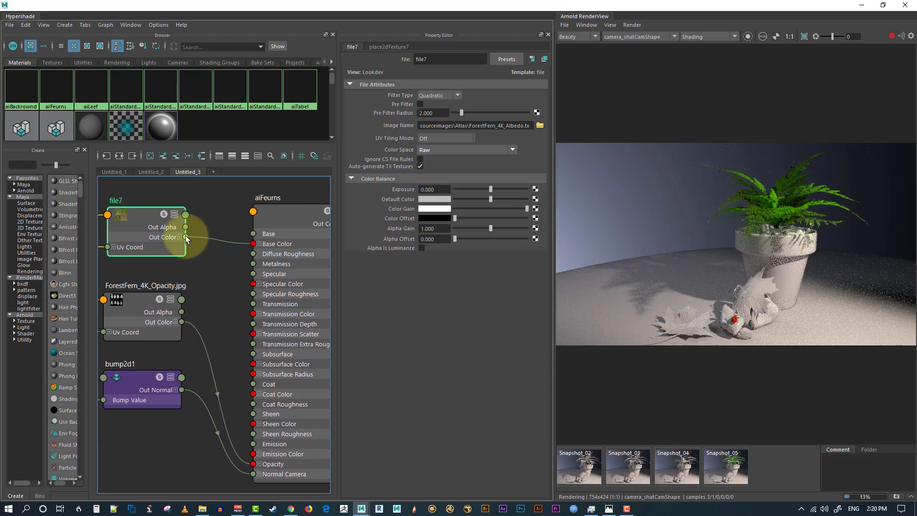
# - Switch the albedo texture's Out Color from Base Color to Subsurface Color on aiFeurns and show the material's attributes
pyautogui.moveTo(186, 237); pyautogui.dragTo(261, 366)
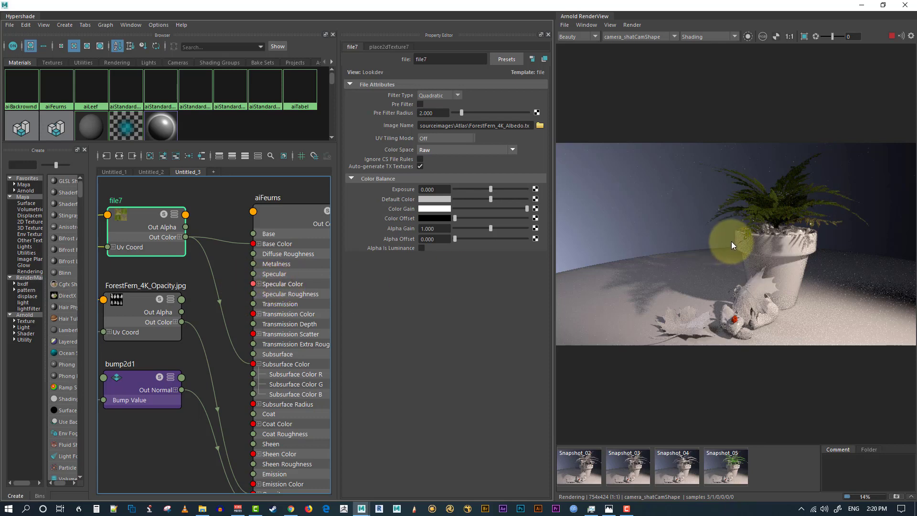
pyautogui.moveTo(245, 243); pyautogui.dragTo(233, 250)
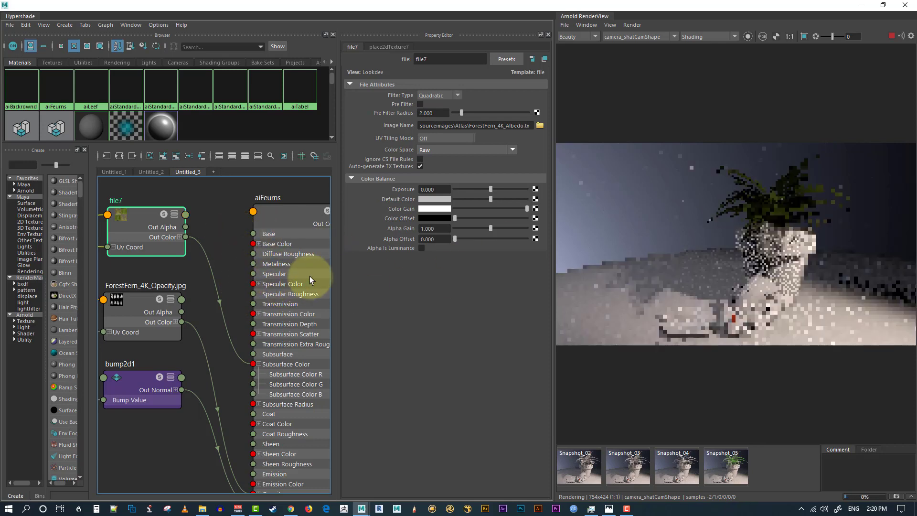
pyautogui.click(289, 219)
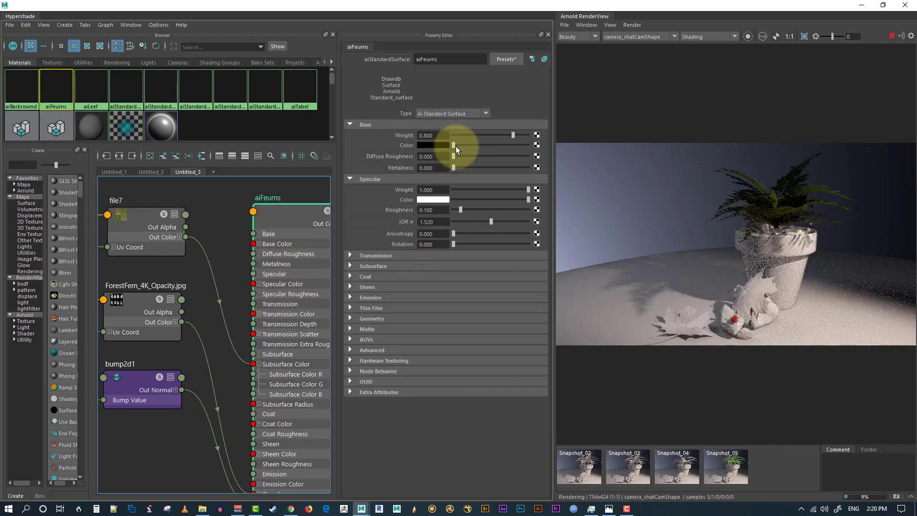
# - Connect the fern albedo texture's Out Color to the Base Color of aiFeurns and shift the texture node slightly away from the material
pyautogui.moveTo(456, 146); pyautogui.dragTo(567, 159)
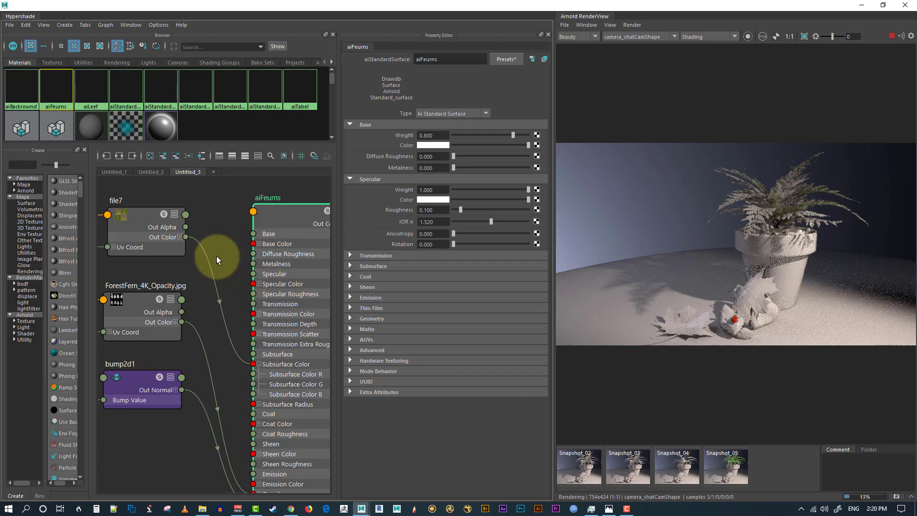
pyautogui.moveTo(186, 237); pyautogui.dragTo(252, 244)
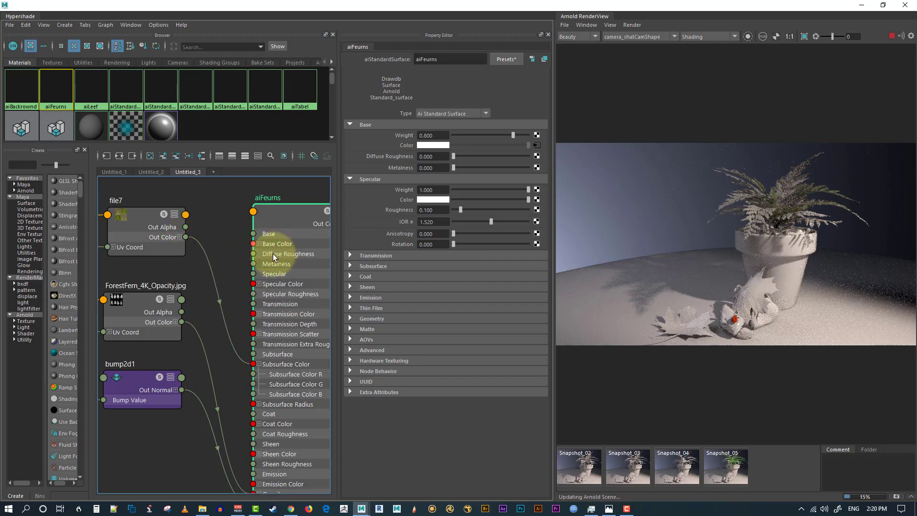
pyautogui.keyDown('alt'); pyautogui.moveTo(159, 288); pyautogui.dragTo(222, 311, button='middle'); pyautogui.keyUp('alt')
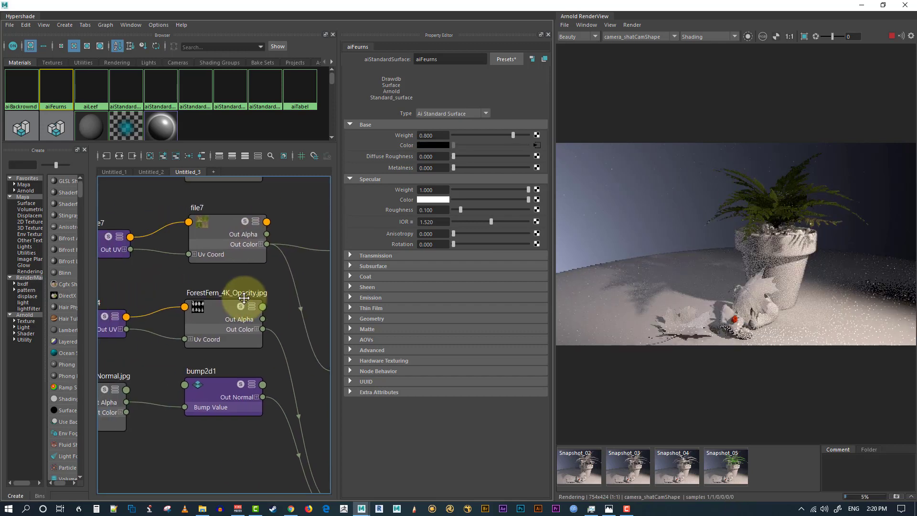
pyautogui.scroll(-2, 252, 287)
pyautogui.click(208, 233)
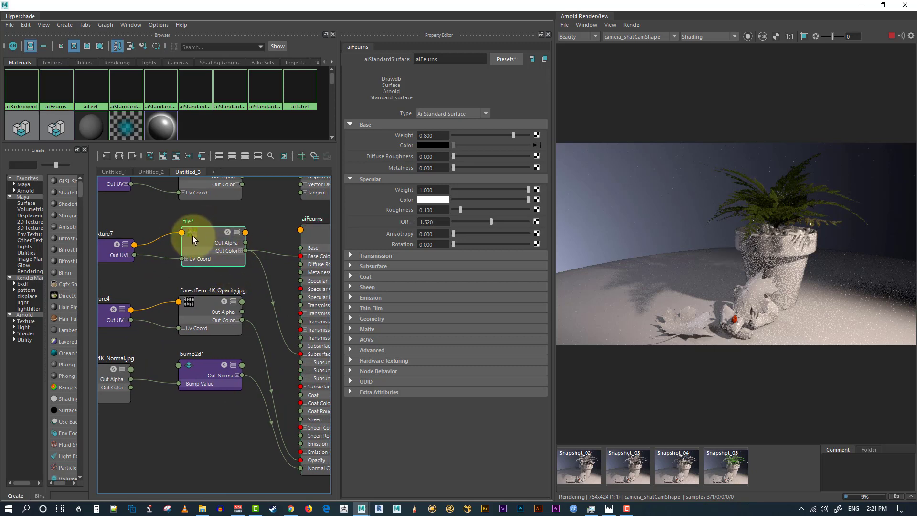
pyautogui.moveTo(197, 227); pyautogui.dragTo(186, 226)
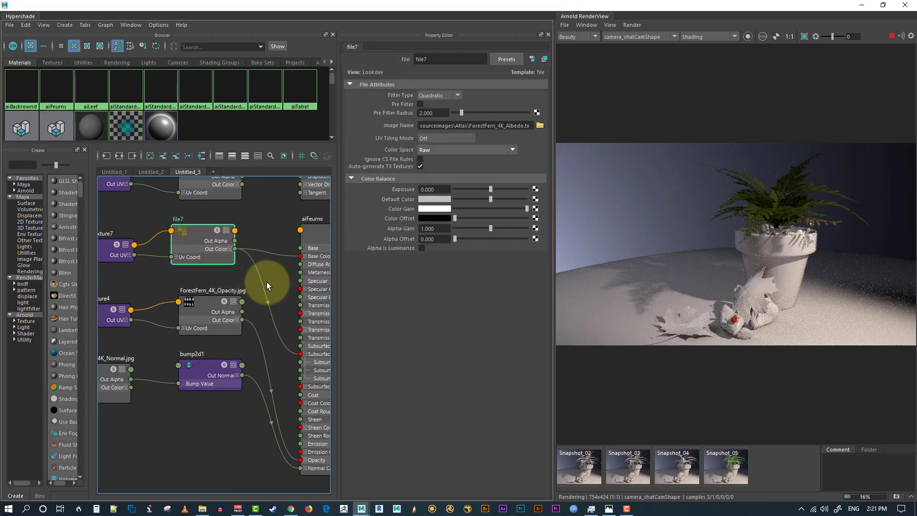
# - Create a remapHsv node in the fern shading graph
pyautogui.press('Tab')
pyautogui.write('re')
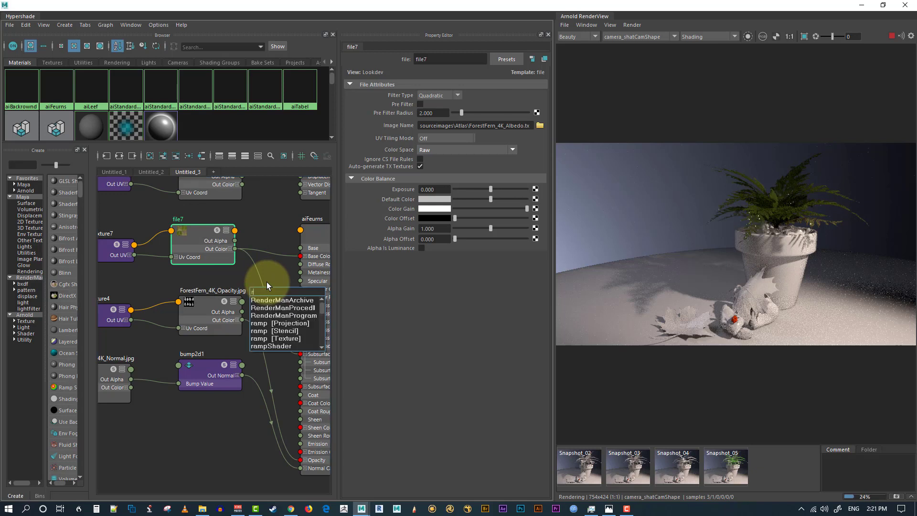
pyautogui.press('Down')
pyautogui.press('Down')
pyautogui.press('Down')
pyautogui.press('Down')
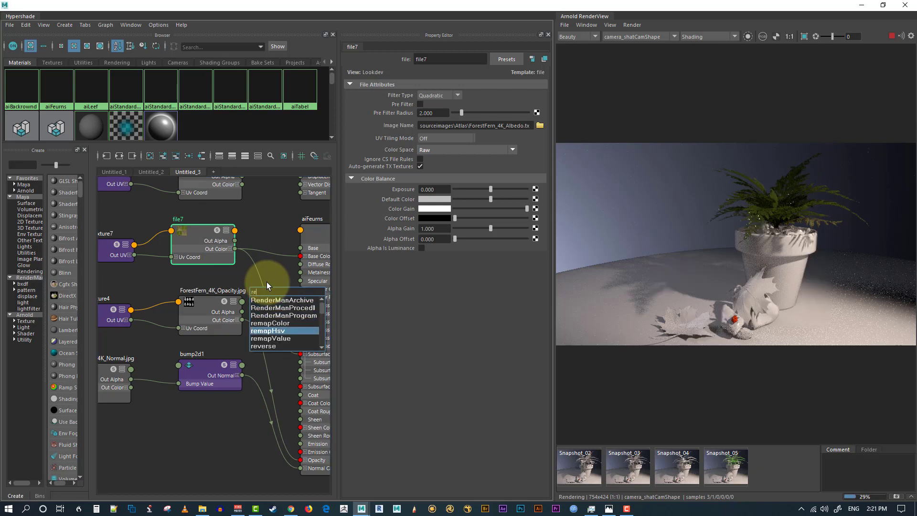
pyautogui.press('Return')
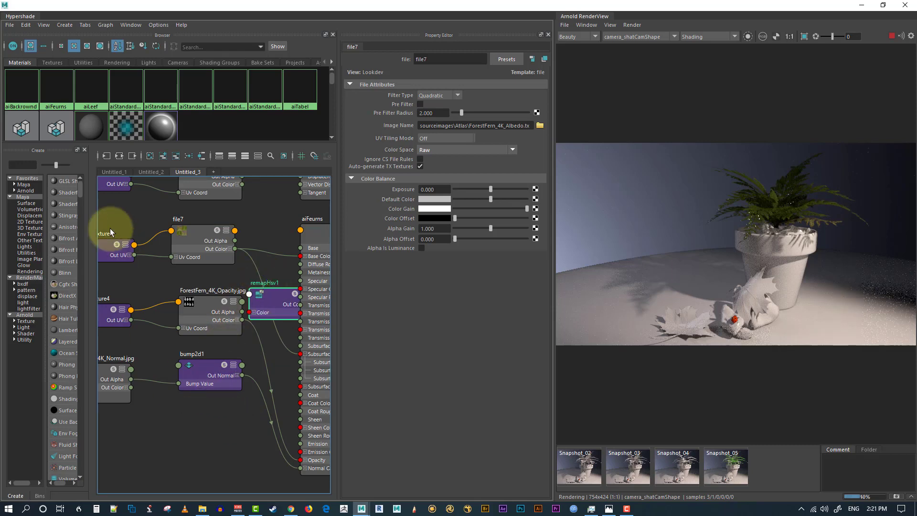
# - Hide the Create and Bins panes to give the fern shading graph more room
pyautogui.press('a')
pyautogui.click(85, 150)
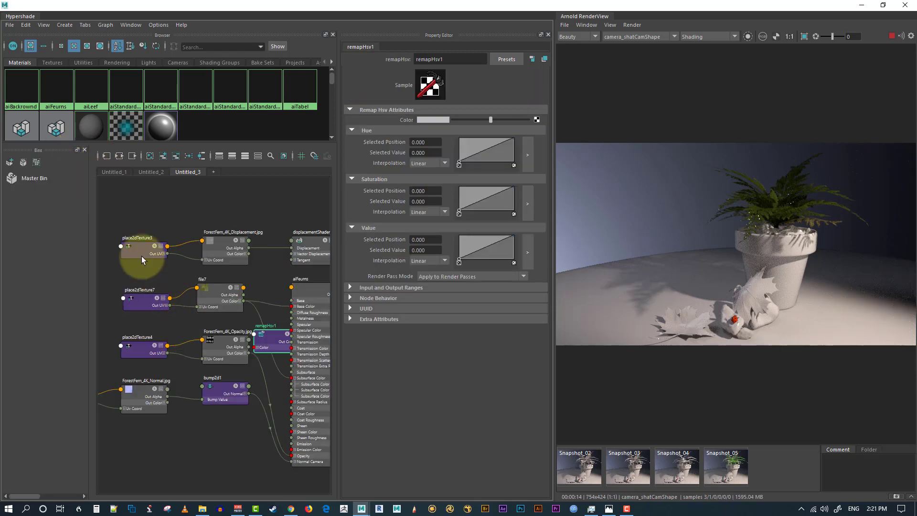
pyautogui.click(85, 149)
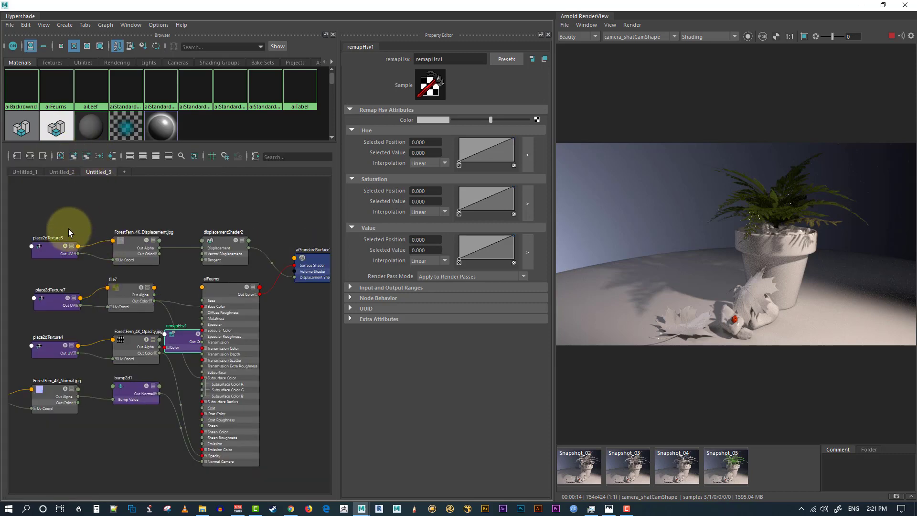
pyautogui.keyDown('alt'); pyautogui.moveTo(68, 228); pyautogui.dragTo(150, 205, button='middle'); pyautogui.keyUp('alt')
pyautogui.scroll(-1, 151, 263)
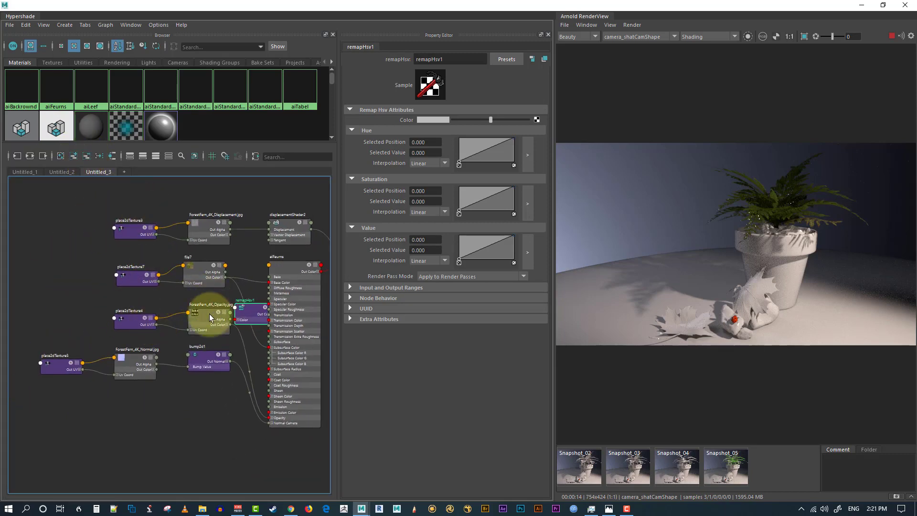
# - Make room in the graph and insert remapHsv between the albedo texture's Out Color and the Subsurface Color of aiFeurns
pyautogui.moveTo(128, 276); pyautogui.dragTo(64, 274)
pyautogui.moveTo(199, 269); pyautogui.dragTo(131, 263)
pyautogui.moveTo(248, 307); pyautogui.dragTo(271, 347)
pyautogui.click(254, 346)
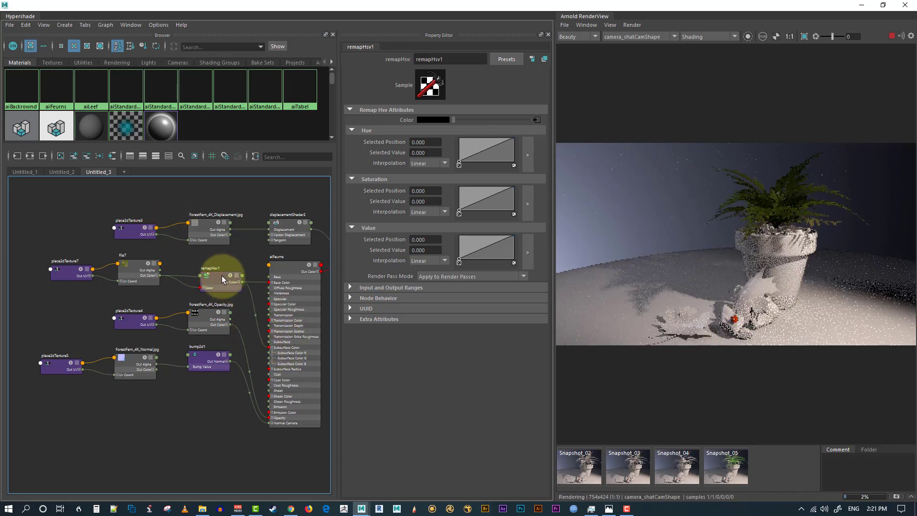
pyautogui.moveTo(222, 280); pyautogui.dragTo(196, 291)
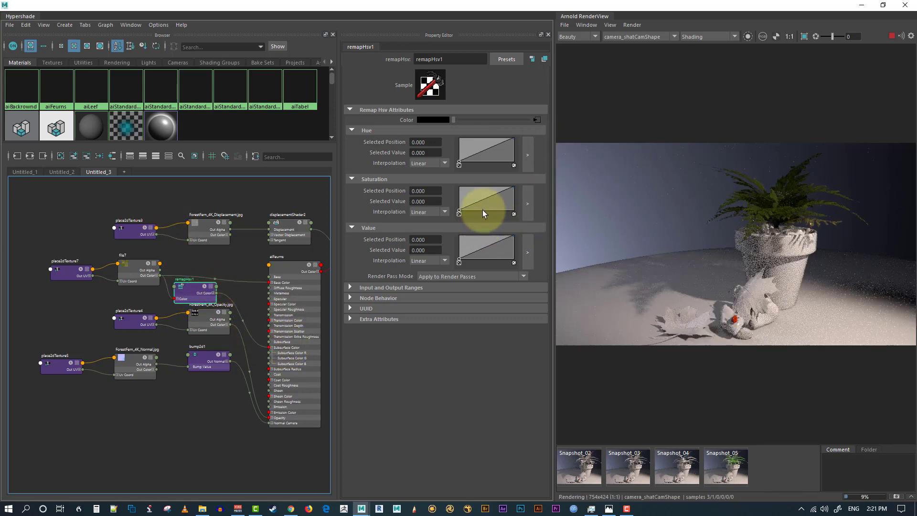
# - Boost the remapHsv node's Saturation curve with a point at position 0.470, value 1.000
pyautogui.moveTo(482, 211); pyautogui.dragTo(485, 184)
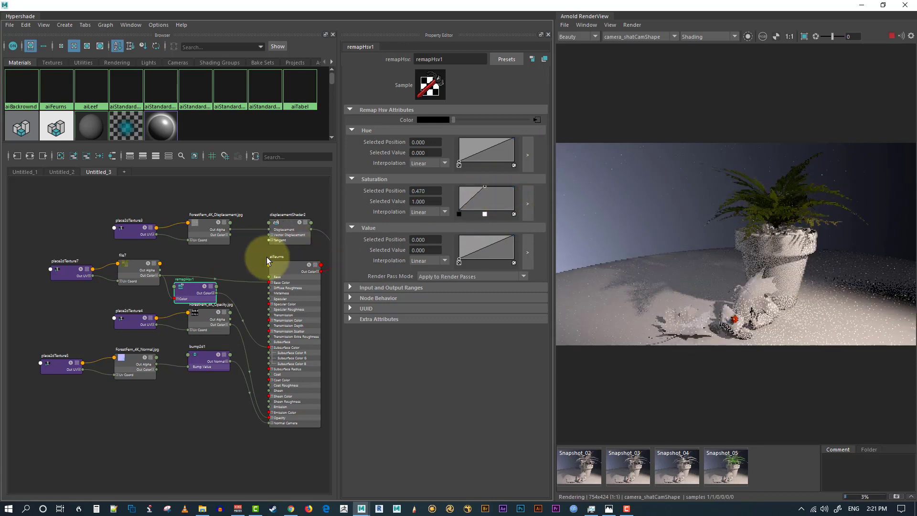
pyautogui.moveTo(249, 281); pyautogui.dragTo(255, 297)
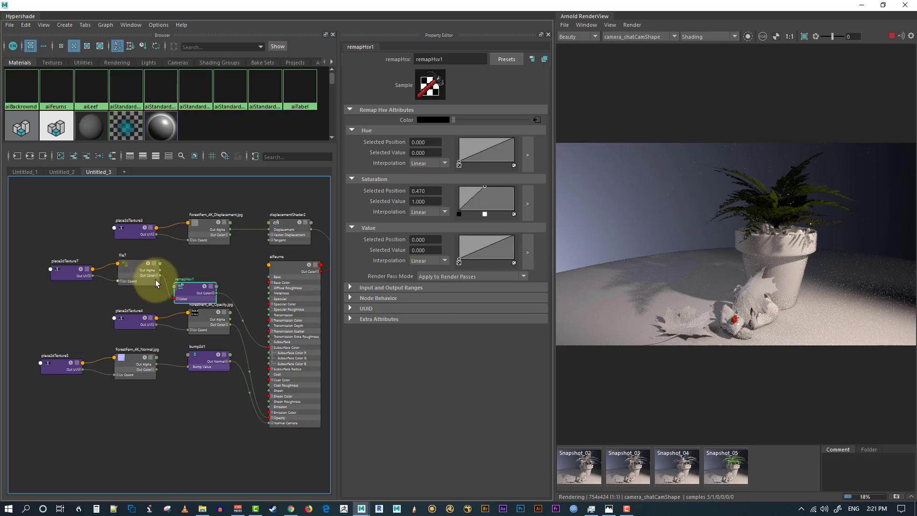
pyautogui.moveTo(159, 275); pyautogui.dragTo(276, 282)
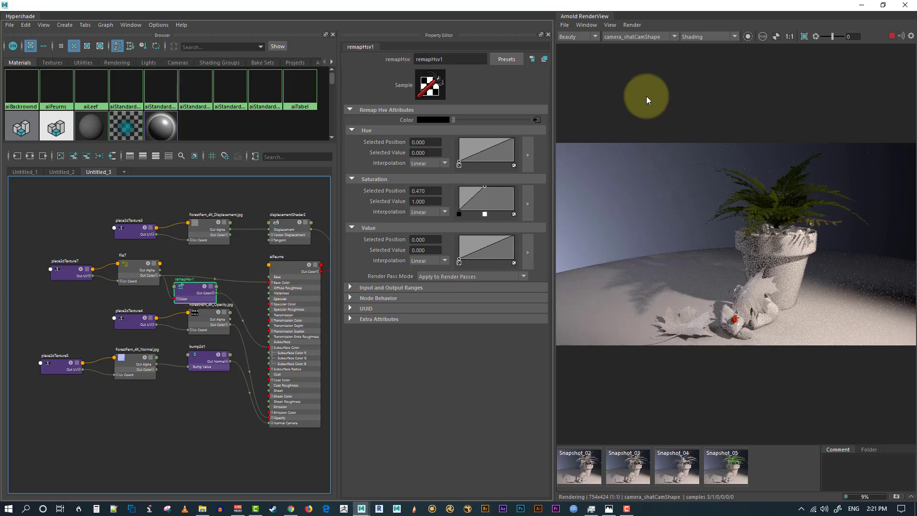
# - With remapHsv isolated in the render, place a Value curve point at position 0.174, value 1.000, and a Hue point at position 0.539, value 0.380
pyautogui.click(749, 37)
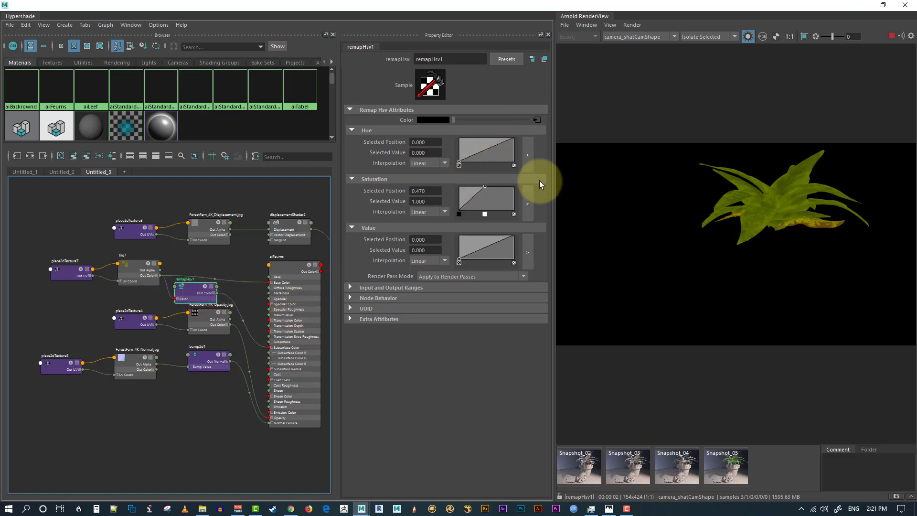
pyautogui.moveTo(489, 245); pyautogui.dragTo(468, 231)
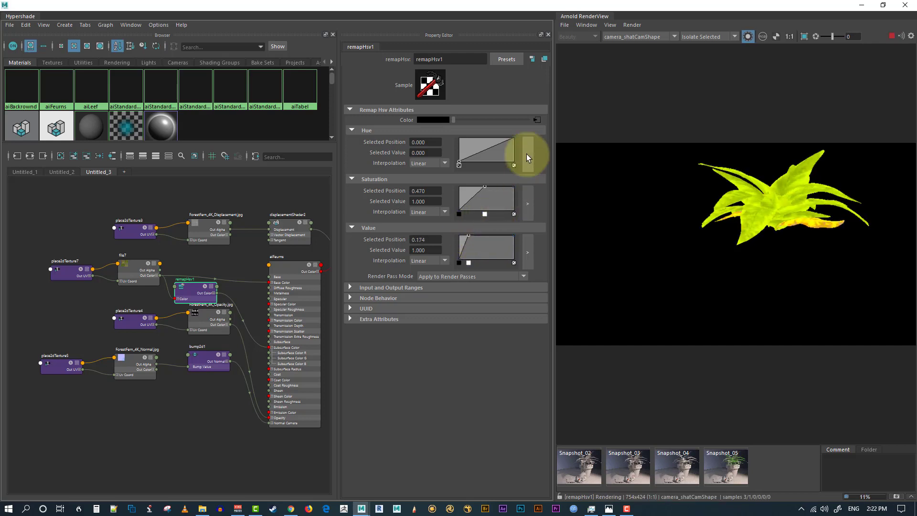
pyautogui.moveTo(486, 151); pyautogui.dragTo(483, 140)
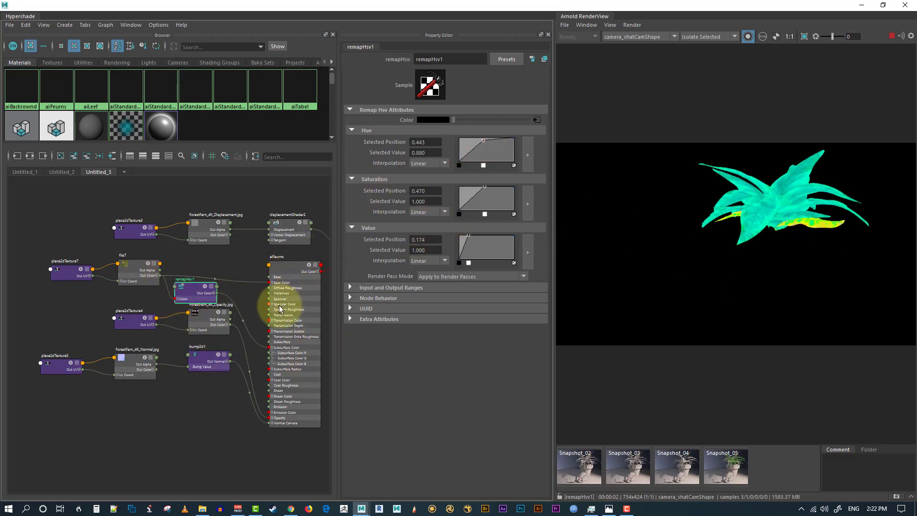
pyautogui.click(287, 271)
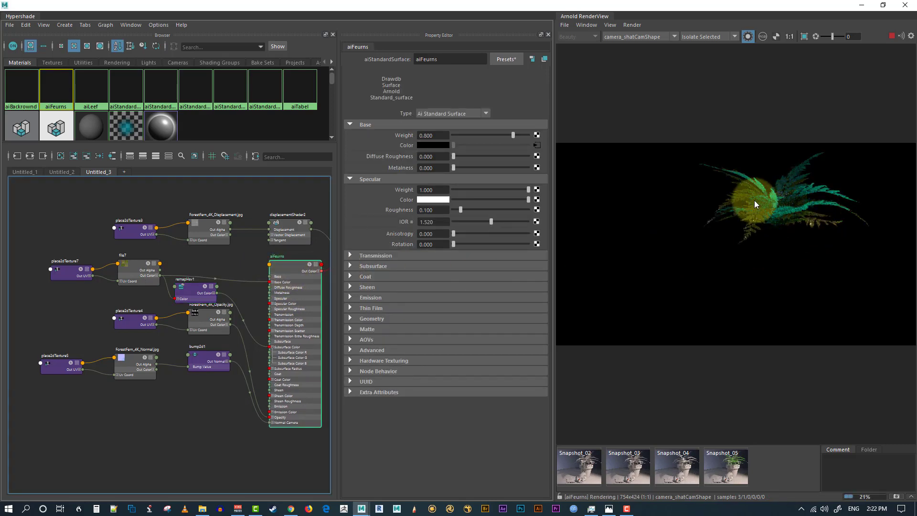
pyautogui.click(190, 288)
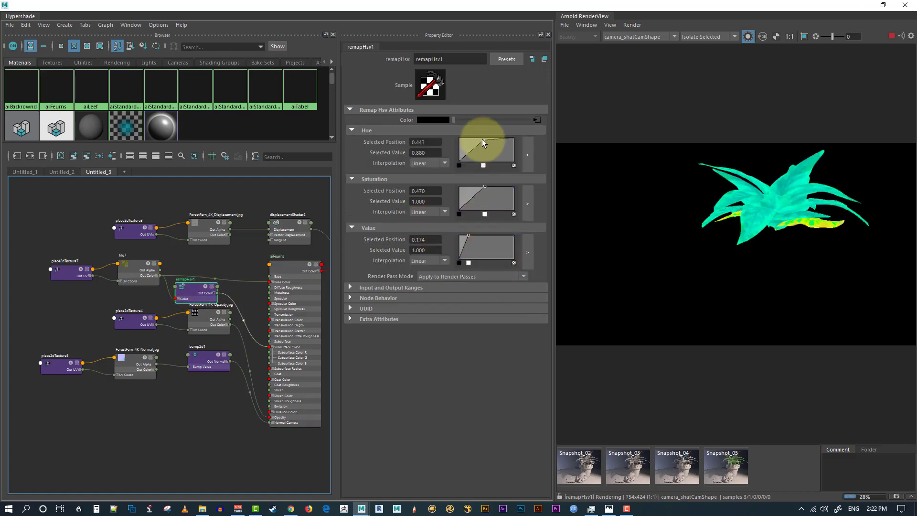
pyautogui.moveTo(482, 139); pyautogui.dragTo(489, 152)
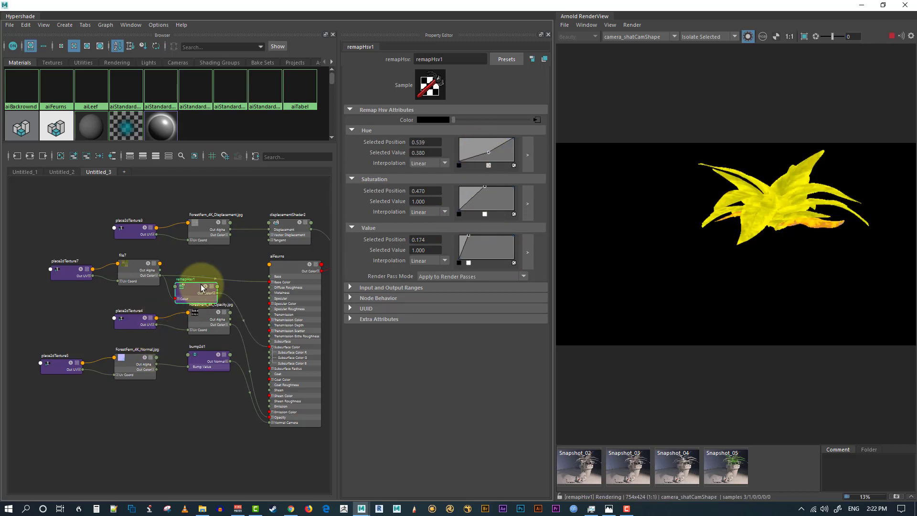
# - Check the isolated aiFeurns material in the render and switch the render view back to the full scene
pyautogui.click(286, 263)
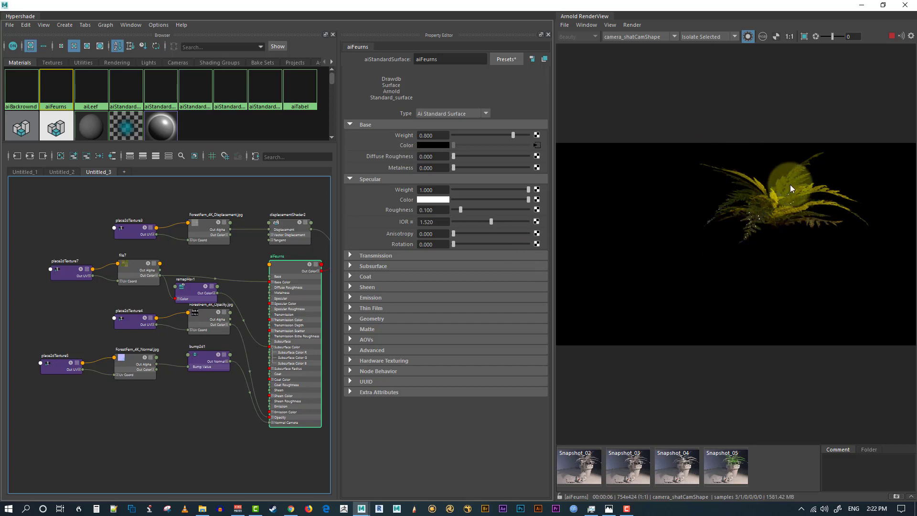
pyautogui.click(748, 36)
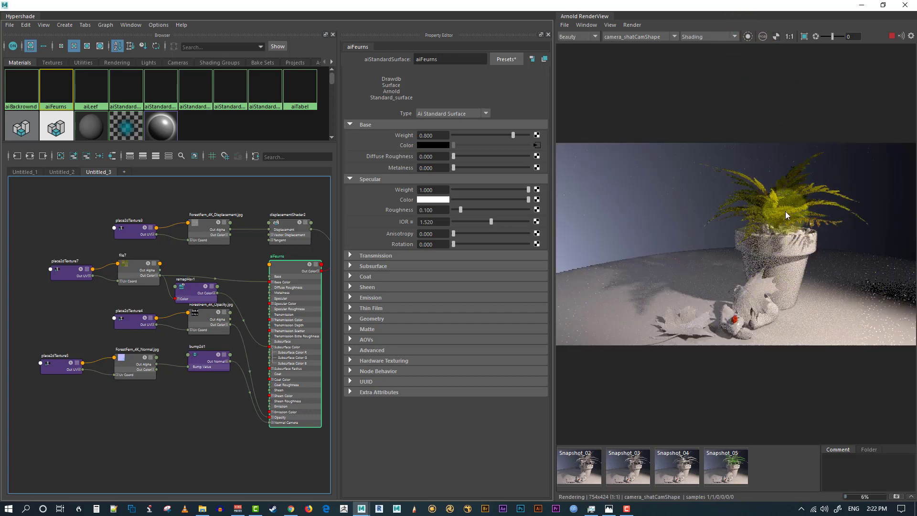
pyautogui.click(795, 204)
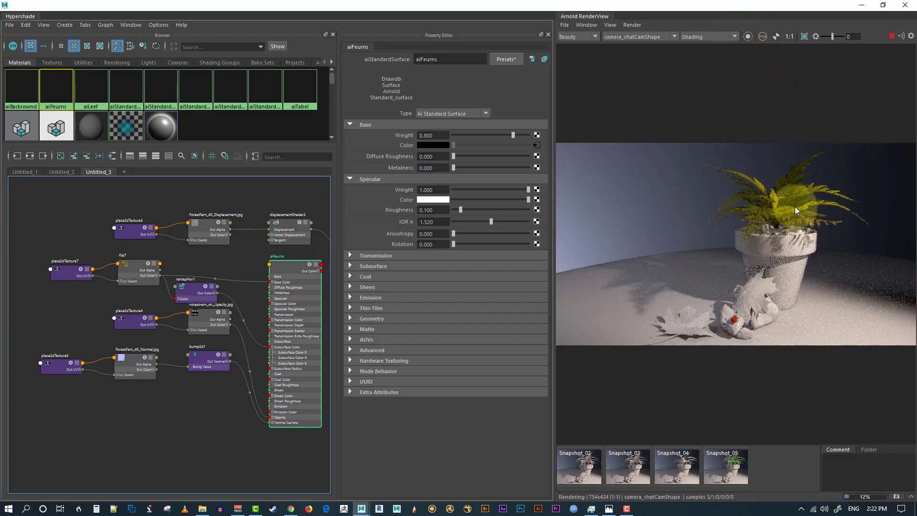
pyautogui.click(807, 252)
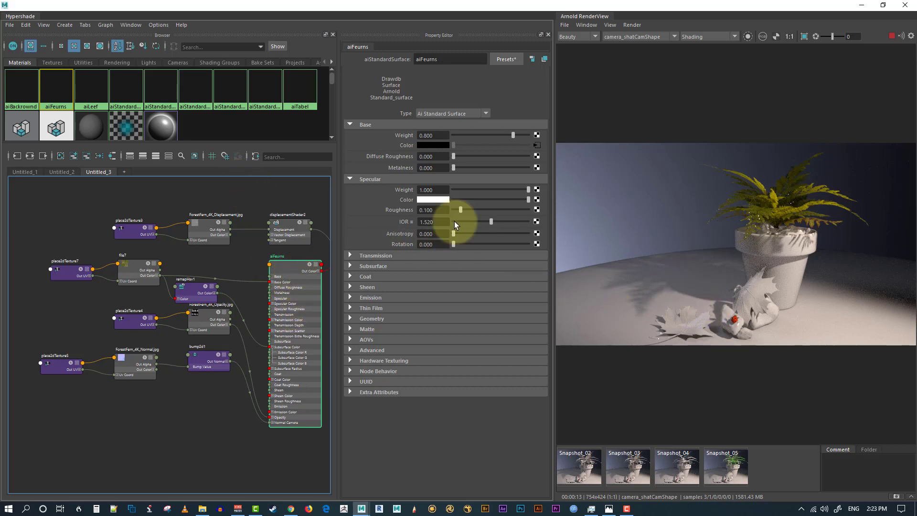
# - Map a new file texture with ForestFern_4K_Gloss.jpg from the Atlas folder to the Specular Color of aiFeurns and show the material's attributes again
pyautogui.click(535, 200)
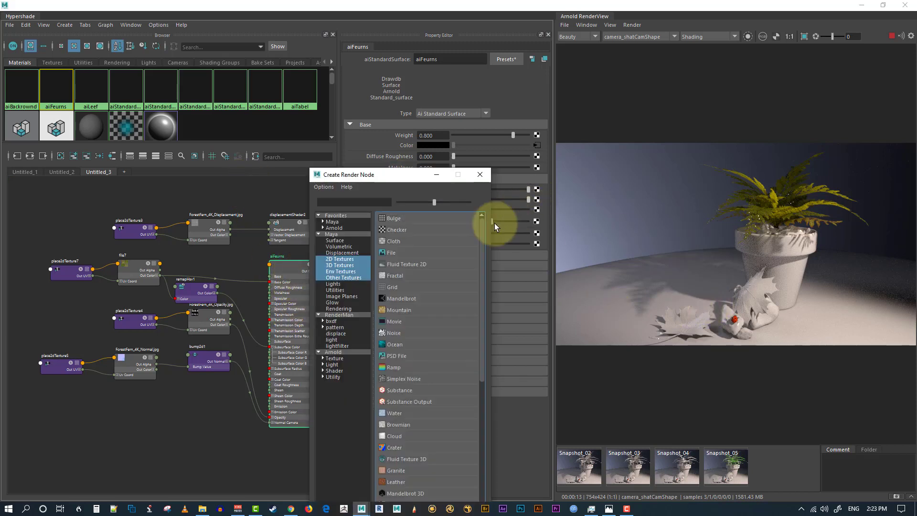
pyautogui.click(392, 255)
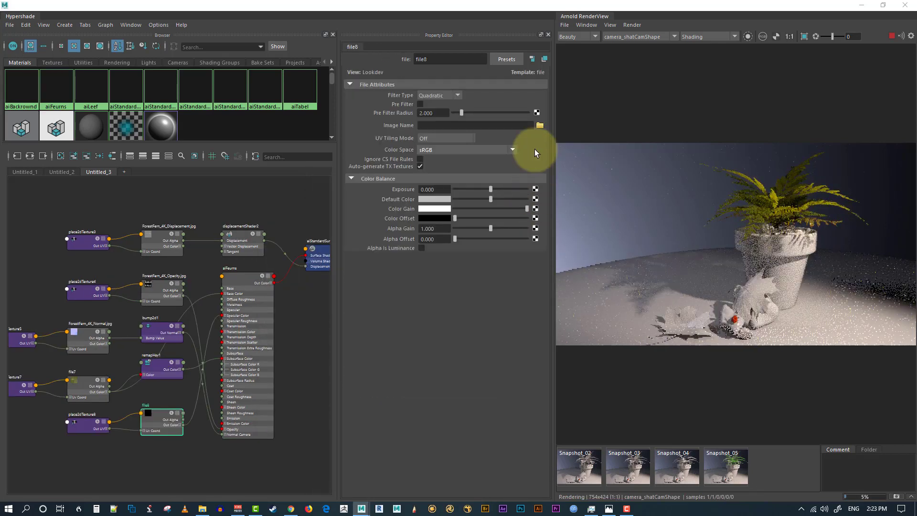
pyautogui.click(540, 127)
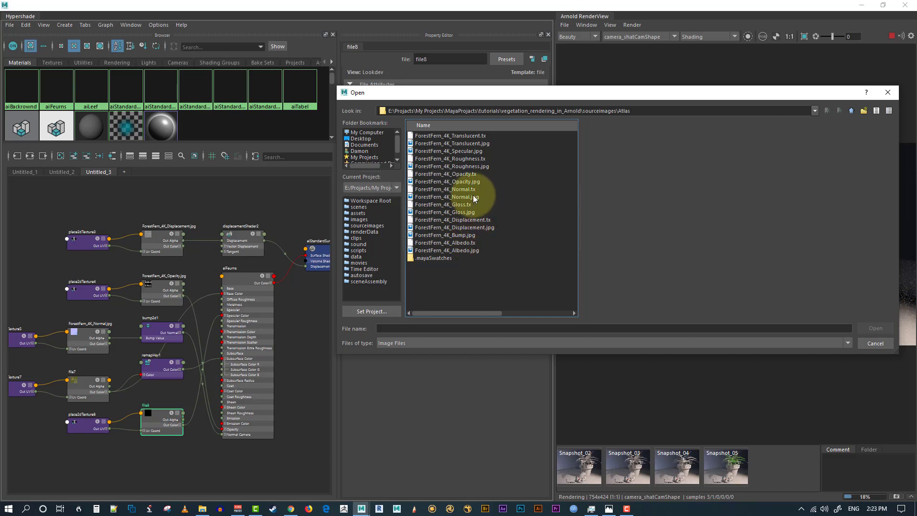
pyautogui.click(464, 205)
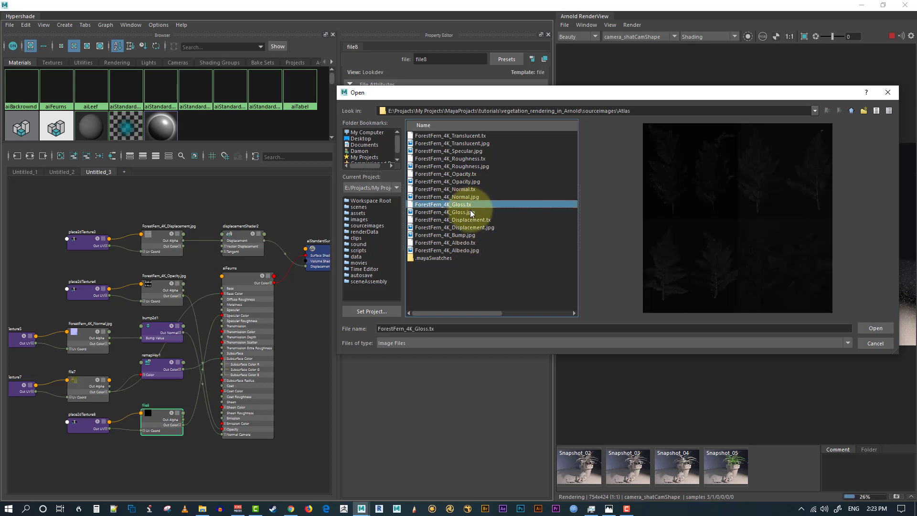
pyautogui.click(466, 212)
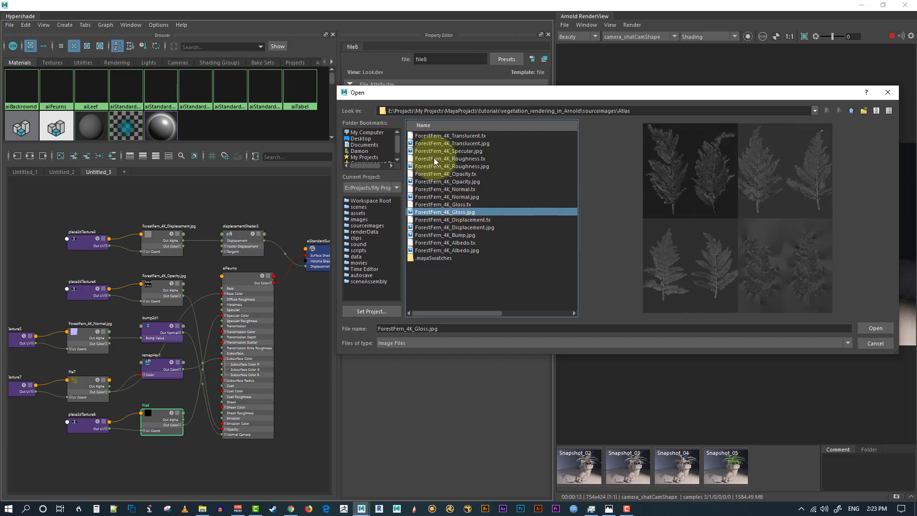
pyautogui.click(466, 159)
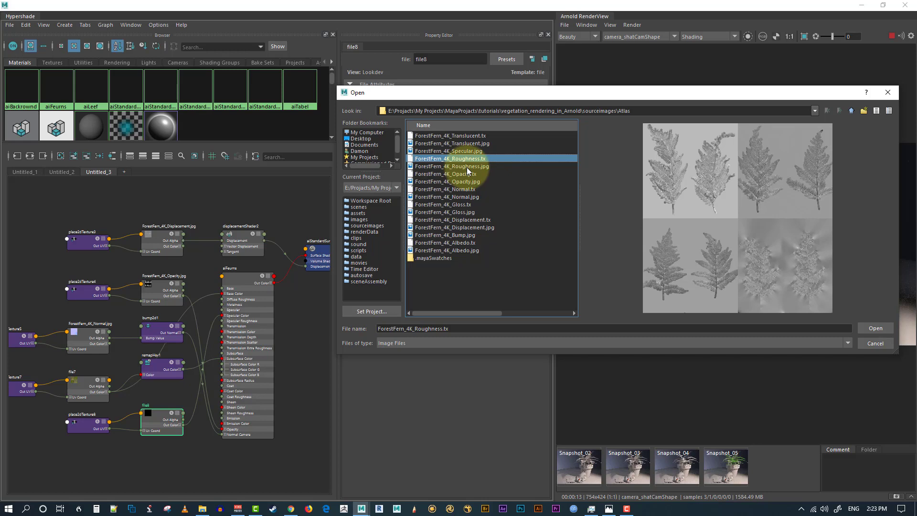
pyautogui.click(473, 212)
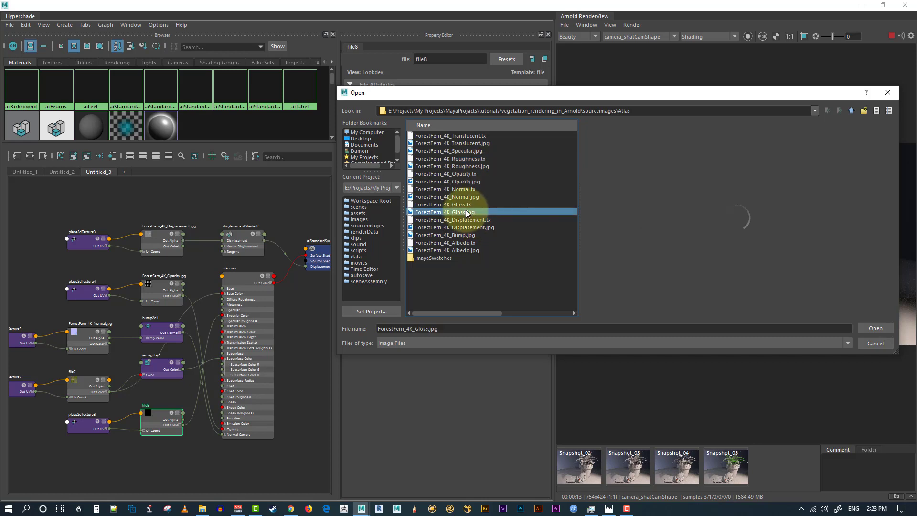
pyautogui.click(877, 329)
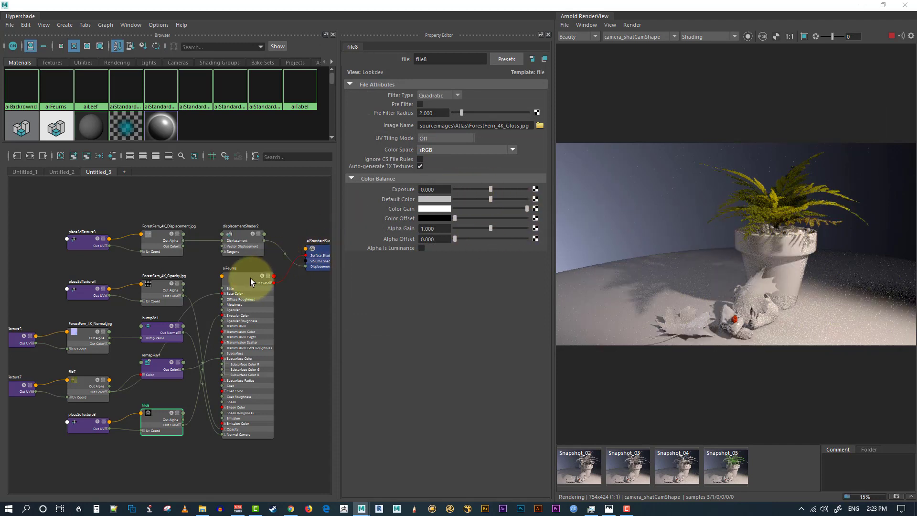
pyautogui.click(267, 281)
pyautogui.click(236, 279)
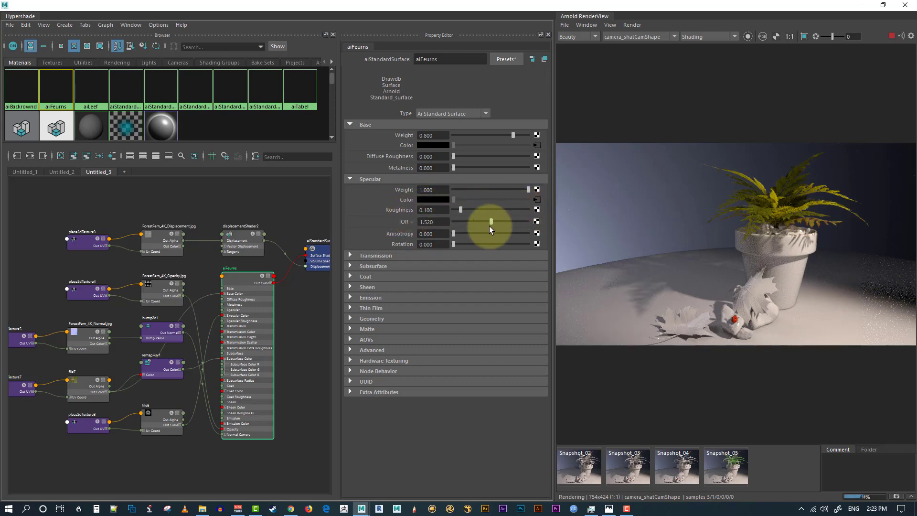
# - Map a new file texture with ForestFern_4K_Roughness.jpg from the Atlas folder to the Specular IOR of aiFeurns
pyautogui.click(537, 222)
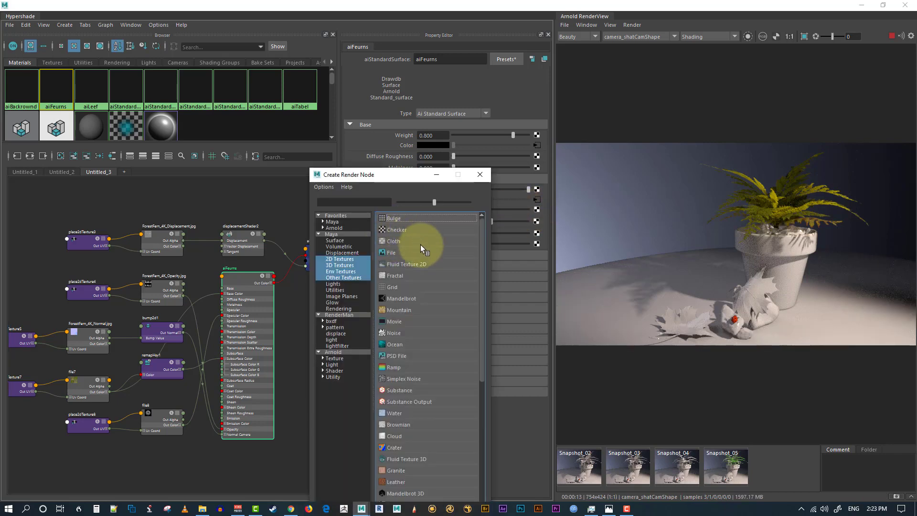
pyautogui.click(389, 252)
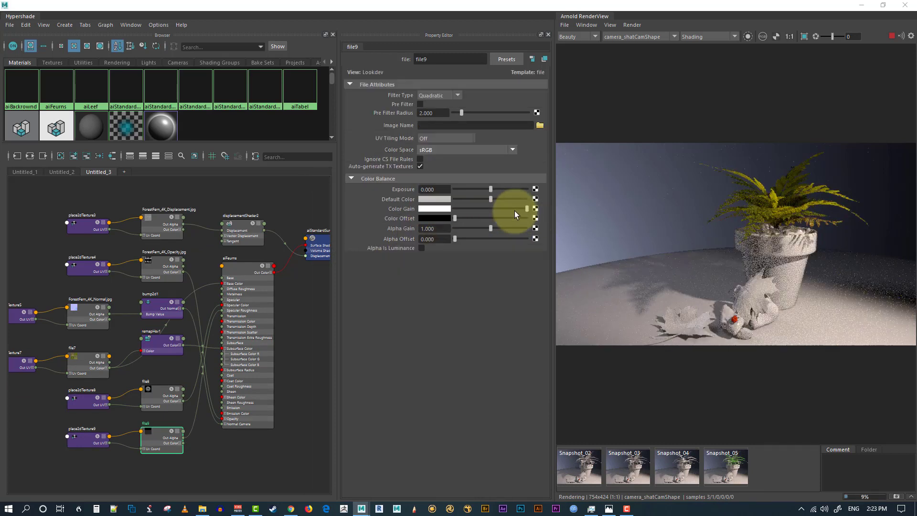
pyautogui.click(540, 125)
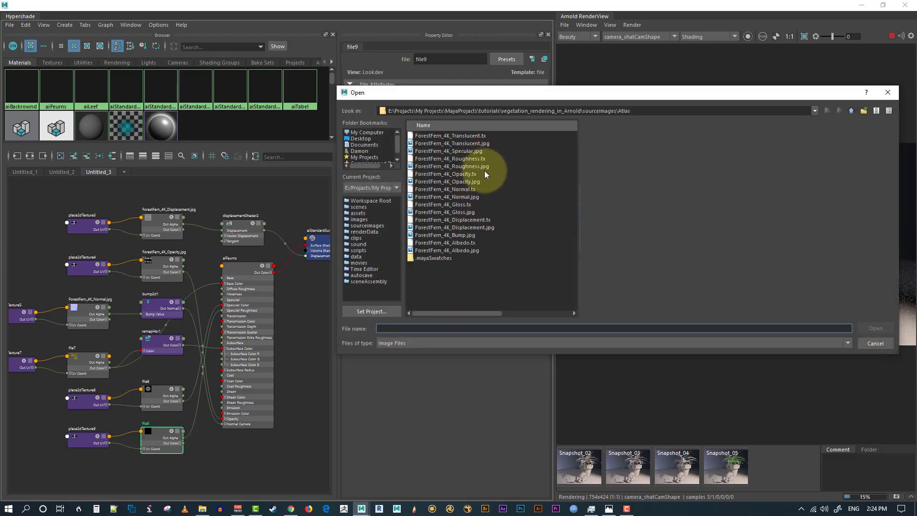
pyautogui.click(477, 166)
pyautogui.click(863, 328)
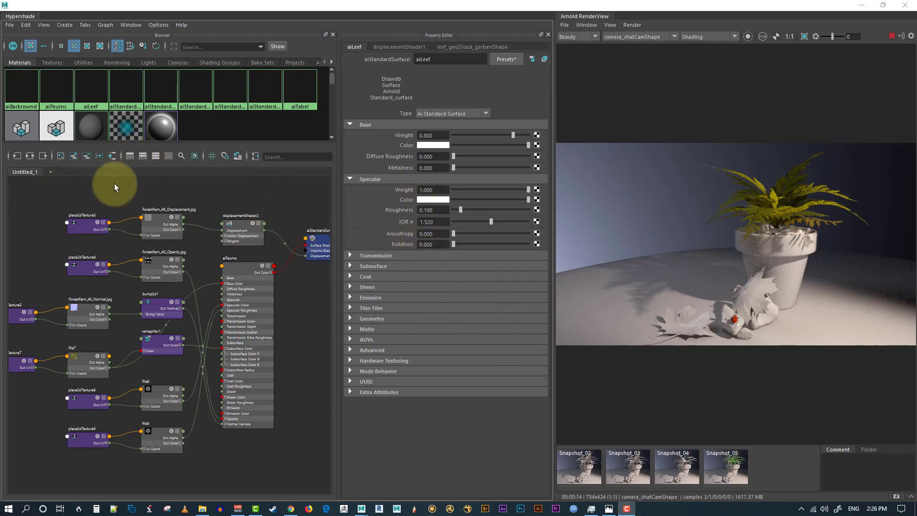
# - Add an empty graph tab and rearrange the Hypershade with a list-style material browser and a wider area beside the render view
pyautogui.click(50, 172)
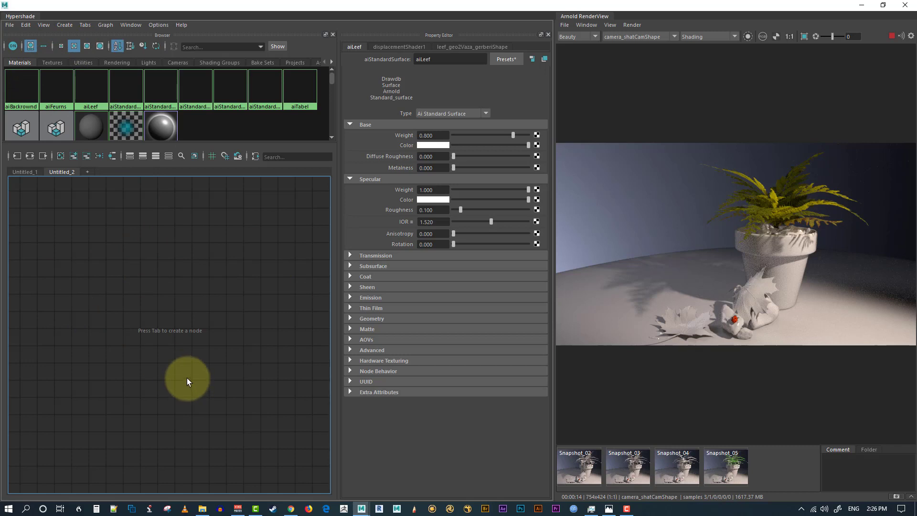
pyautogui.click(43, 47)
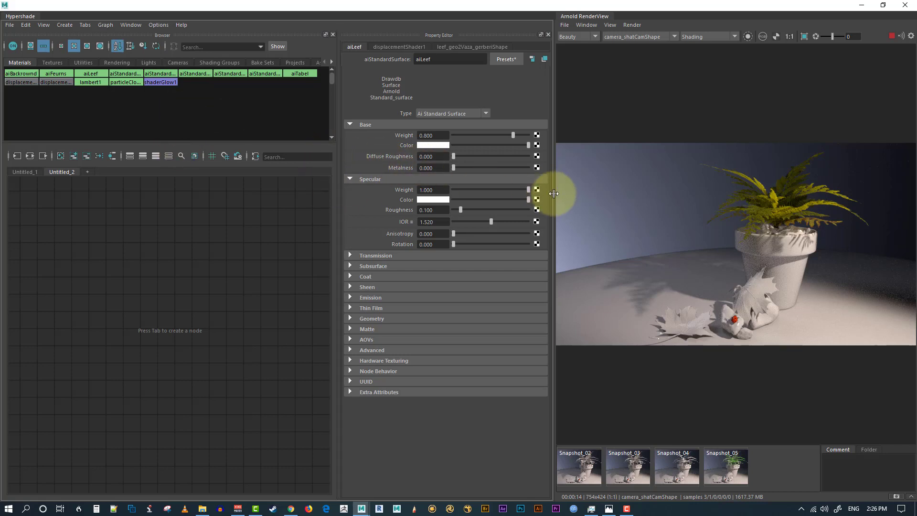
pyautogui.moveTo(547, 191); pyautogui.dragTo(595, 192)
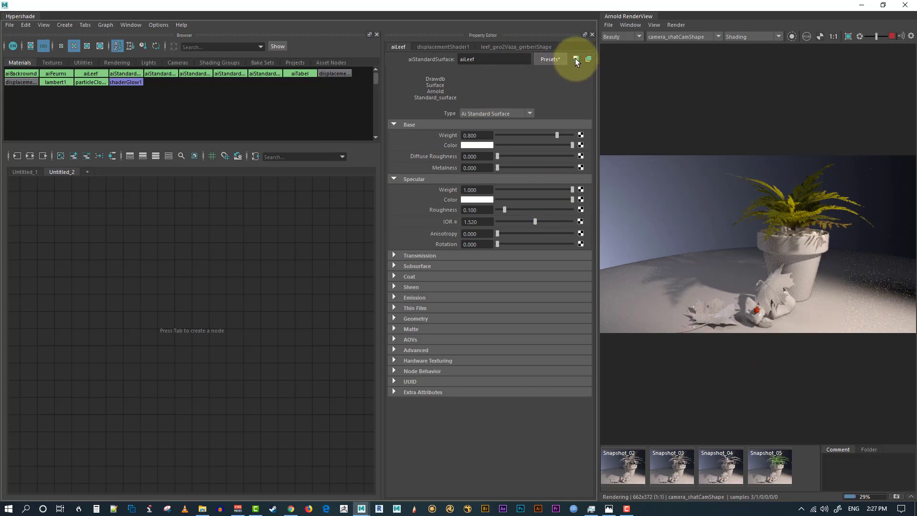
# - Graph the material network of the selected leaf geometry in the empty graph
pyautogui.click(212, 258)
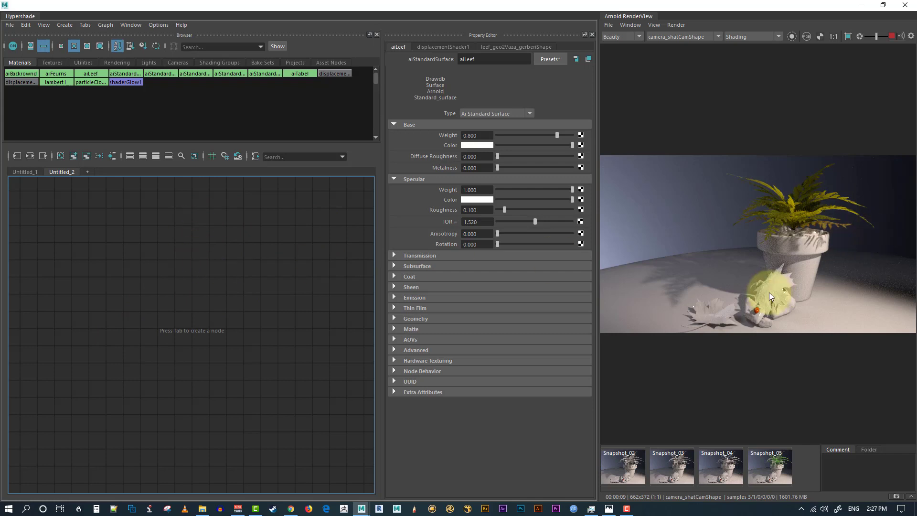
pyautogui.rightClick(250, 265)
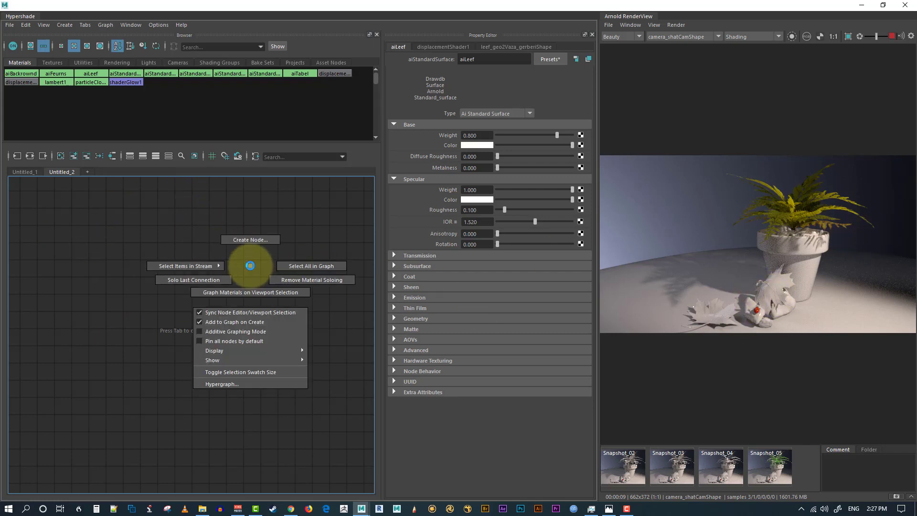
pyautogui.moveTo(247, 246); pyautogui.dragTo(245, 276, button='right')
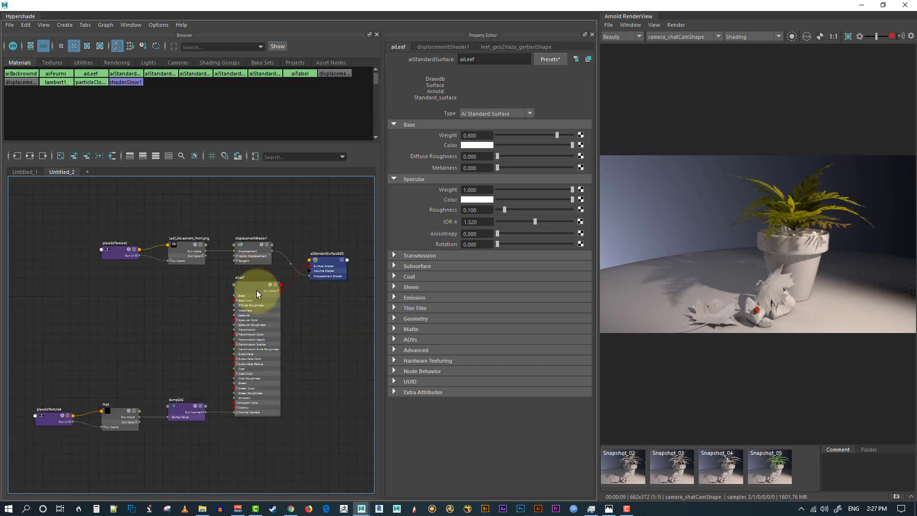
# - Delete the place2dTexture6, file6 and bump2d2 nodes feeding the Normal Camera of aiLeef
pyautogui.keyDown('alt'); pyautogui.moveTo(131, 307); pyautogui.dragTo(221, 303, button='middle'); pyautogui.keyUp('alt')
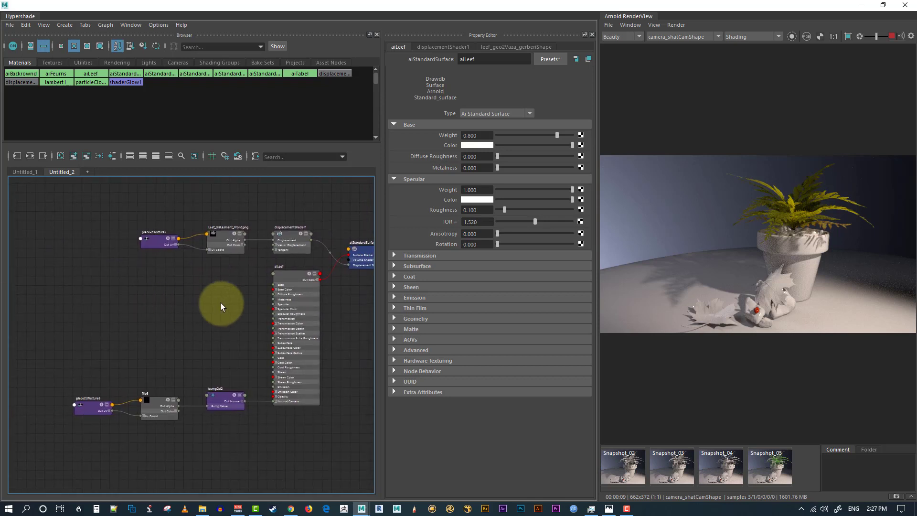
pyautogui.moveTo(34, 368); pyautogui.dragTo(243, 455)
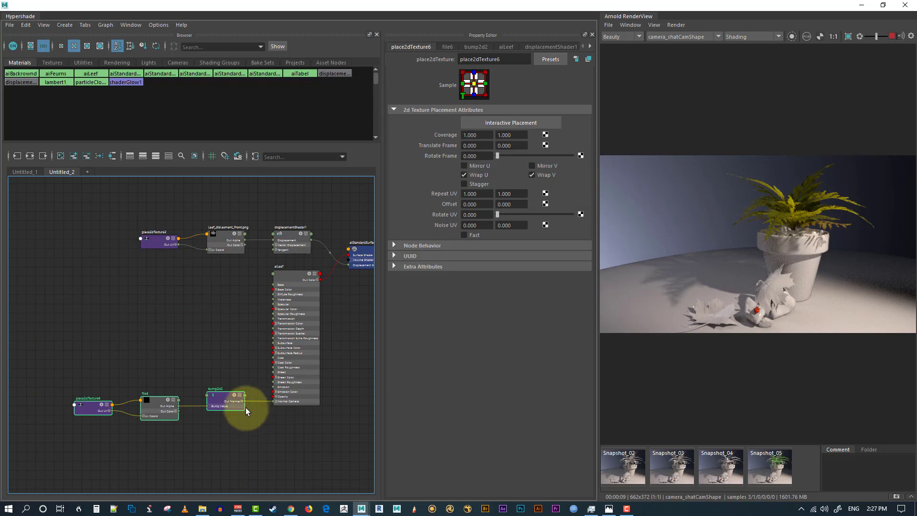
pyautogui.press('Delete')
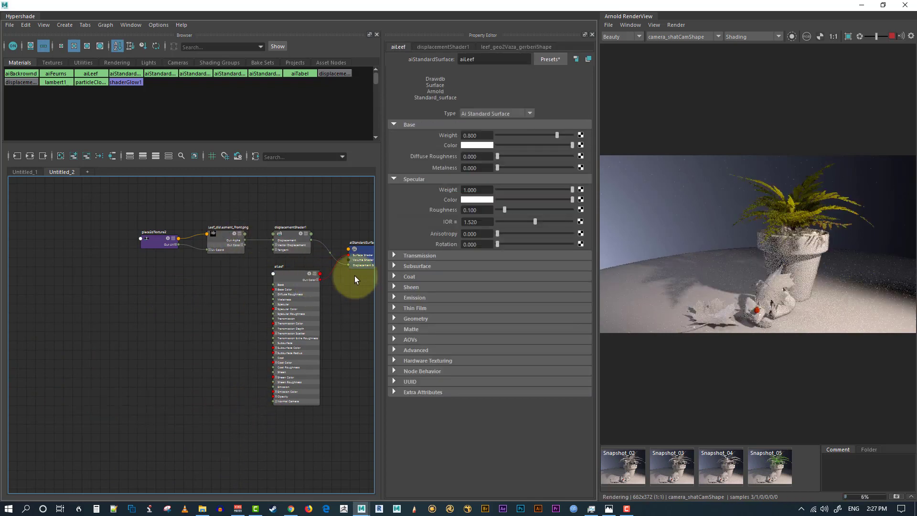
# - Move the aiLeef node clear of the displacement nodes and rename it aiLeef_top
pyautogui.moveTo(279, 277); pyautogui.dragTo(157, 304)
pyautogui.keyDown('alt'); pyautogui.moveTo(292, 336); pyautogui.dragTo(338, 369, button='middle'); pyautogui.keyUp('alt')
pyautogui.scroll(5, 260, 358)
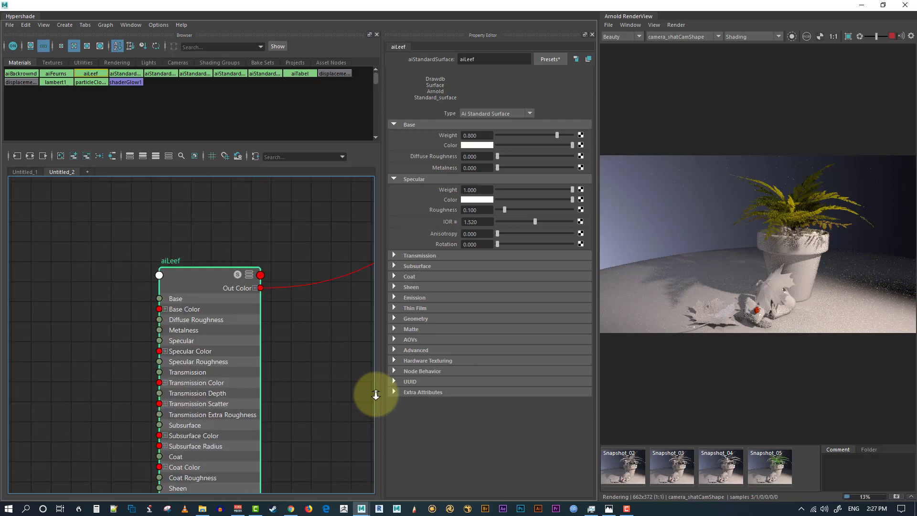
pyautogui.moveTo(178, 271); pyautogui.dragTo(173, 208)
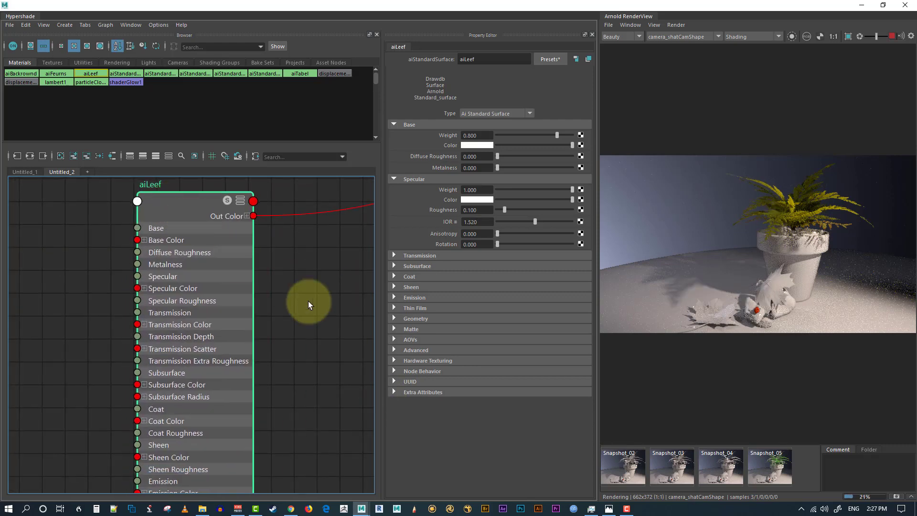
pyautogui.keyDown('alt'); pyautogui.moveTo(309, 301); pyautogui.dragTo(350, 335, button='middle'); pyautogui.keyUp('alt')
pyautogui.keyDown('alt'); pyautogui.moveTo(305, 327); pyautogui.dragTo(288, 329, button='right'); pyautogui.keyUp('alt')
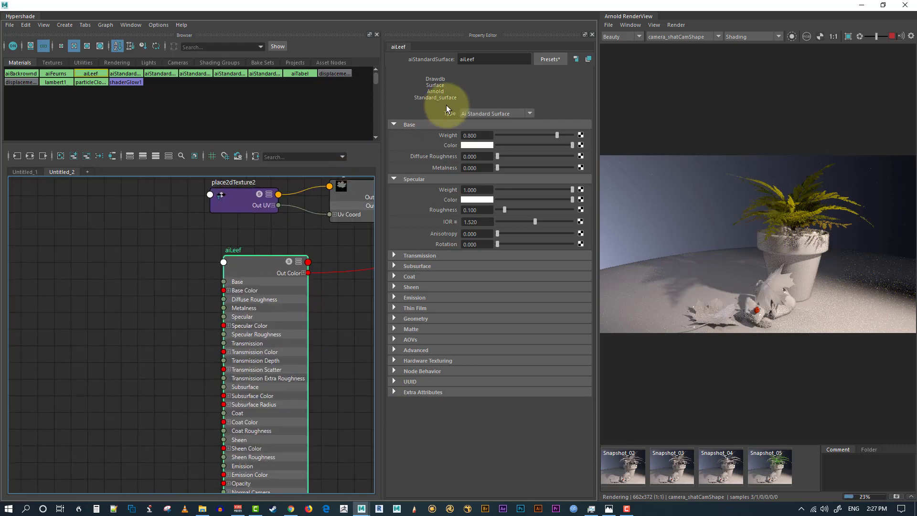
pyautogui.click(487, 58)
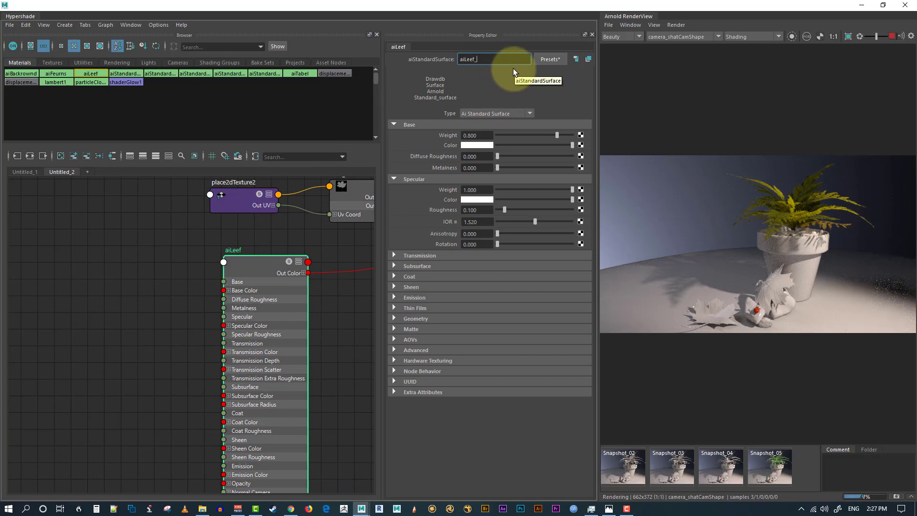
pyautogui.write('_to')
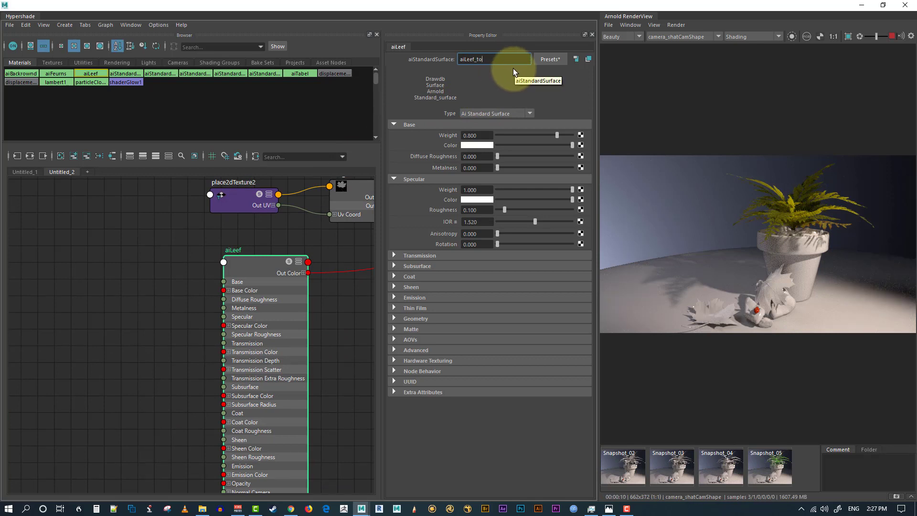
pyautogui.write('p')
pyautogui.press('Return')
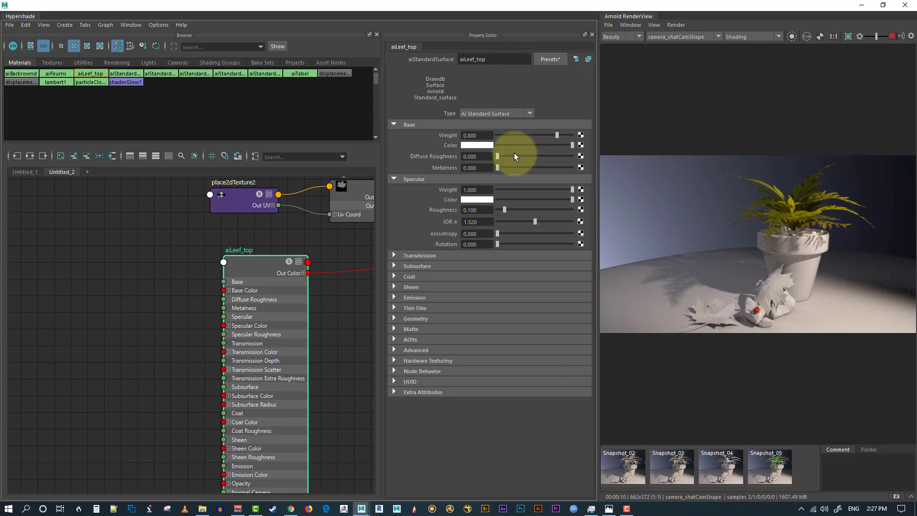
# - Place aiLeef_top further from the other nodes, duplicate it and rename the copy aiLeef_botume
pyautogui.moveTo(239, 266); pyautogui.dragTo(79, 242)
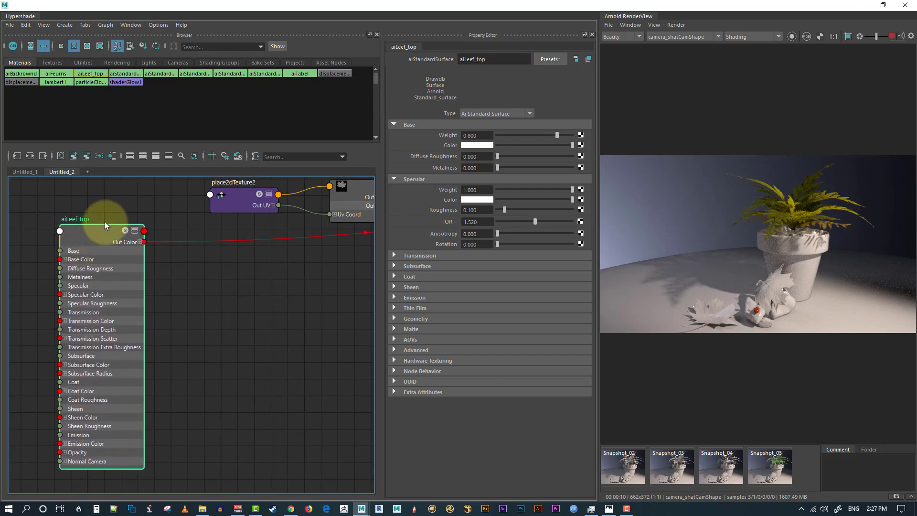
pyautogui.hotkey('ctrl', 'd')
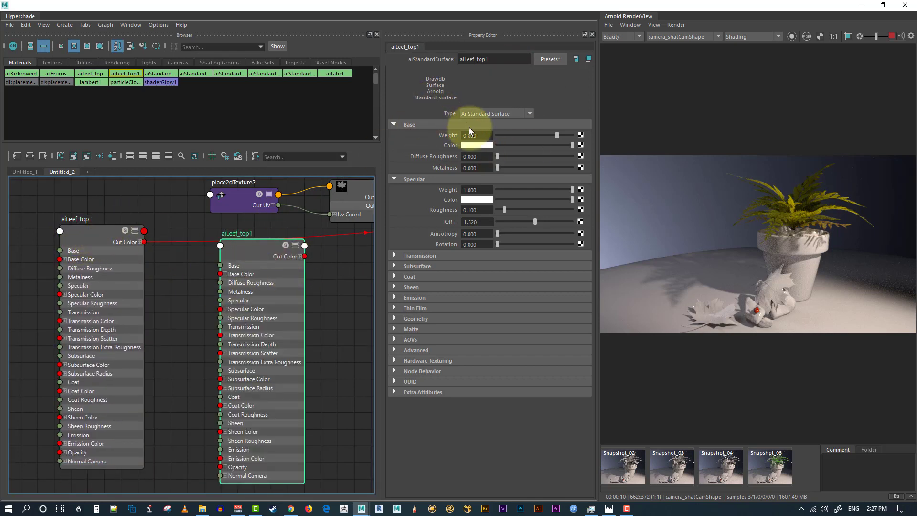
pyautogui.moveTo(489, 59); pyautogui.dragTo(475, 59)
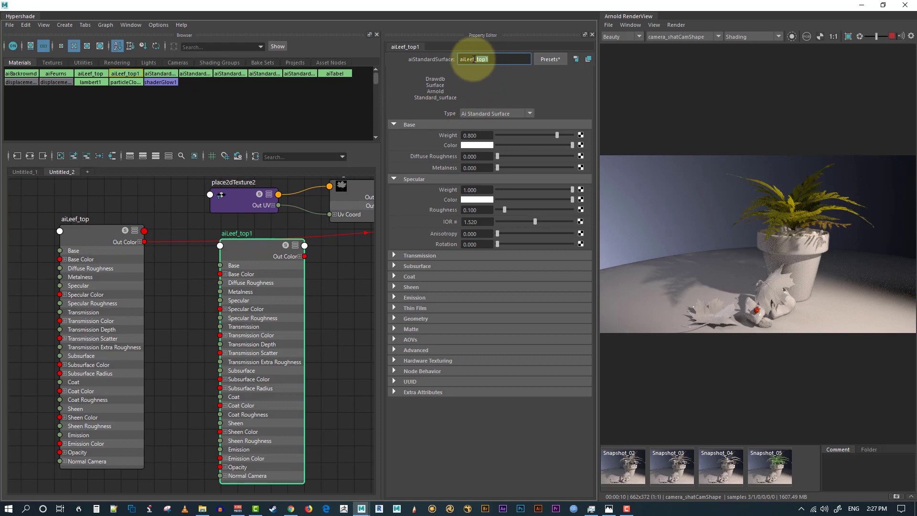
pyautogui.write('botume')
pyautogui.press('Return')
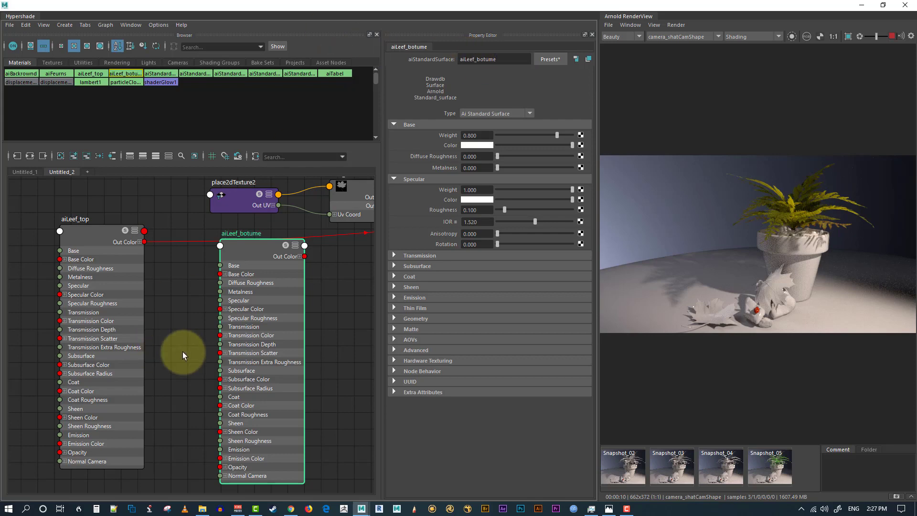
# - Move the aiLeef_botume node directly below the aiLeef_top node in the shading graph
pyautogui.keyDown('alt'); pyautogui.moveTo(182, 352); pyautogui.dragTo(206, 307, button='middle'); pyautogui.keyUp('alt')
pyautogui.scroll(-4, 205, 301)
pyautogui.moveTo(251, 241); pyautogui.dragTo(159, 389)
pyautogui.keyDown('alt'); pyautogui.moveTo(261, 297); pyautogui.dragTo(328, 288, button='middle'); pyautogui.keyUp('alt')
pyautogui.scroll(-2, 327, 287)
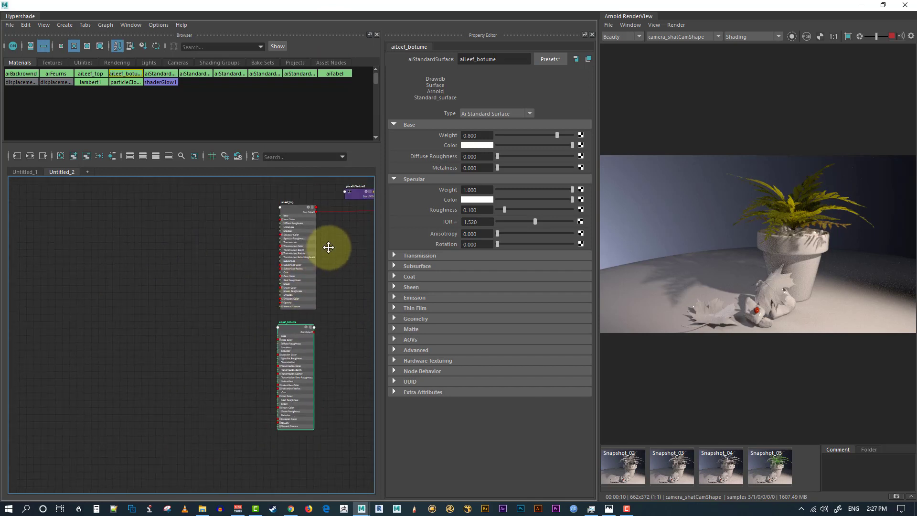
# - Select the aiStandardSurface9SG shading group node and shift it slightly lower in the graph
pyautogui.keyDown('alt'); pyautogui.moveTo(328, 248); pyautogui.dragTo(106, 299, button='middle'); pyautogui.keyUp('alt')
pyautogui.moveTo(295, 249); pyautogui.dragTo(286, 271)
pyautogui.keyDown('alt'); pyautogui.moveTo(252, 317); pyautogui.dragTo(225, 348, button='middle'); pyautogui.keyUp('alt')
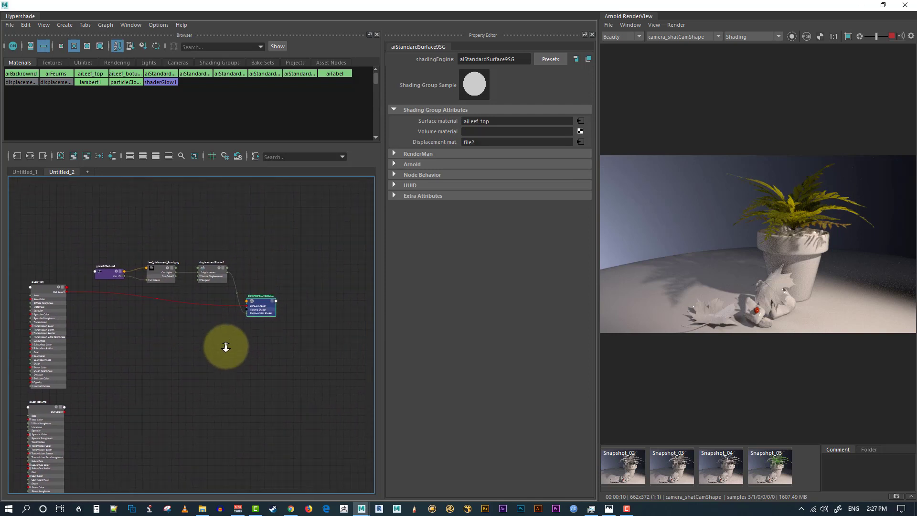
# - Examine how aiLeef_top and the displacement texture connect into the aiStandardSurface9SG shading group, and where aiLeef_botume sits
pyautogui.keyDown('alt'); pyautogui.moveTo(219, 343); pyautogui.dragTo(348, 389, button='right'); pyautogui.keyUp('alt')
pyautogui.keyDown('alt'); pyautogui.moveTo(297, 316); pyautogui.dragTo(263, 355, button='middle'); pyautogui.keyUp('alt')
pyautogui.keyDown('alt'); pyautogui.moveTo(265, 355); pyautogui.dragTo(317, 369, button='right'); pyautogui.keyUp('alt')
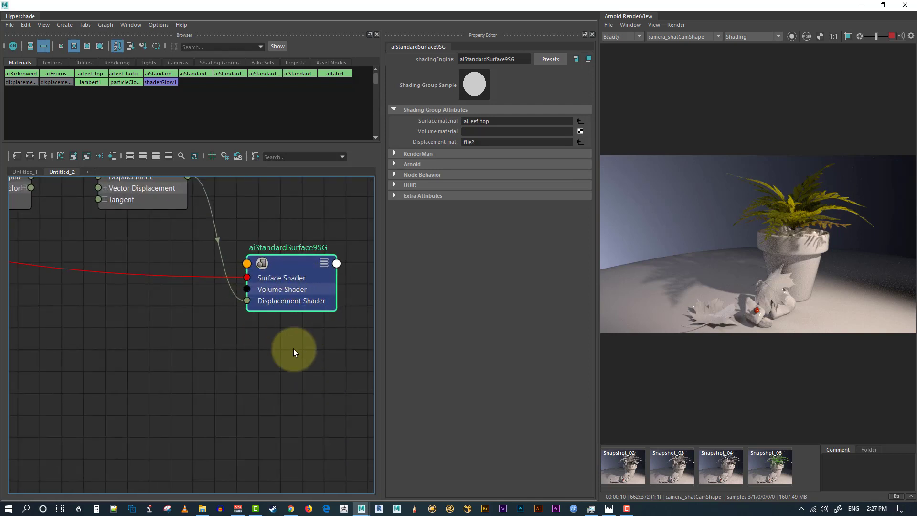
pyautogui.moveTo(152, 358)
pyautogui.keyDown('alt'); pyautogui.mouseDown(button='middle')
pyautogui.moveTo(270, 380)
pyautogui.moveTo(261, 369)
pyautogui.mouseUp(button='middle'); pyautogui.keyUp('alt')
pyautogui.keyDown('alt'); pyautogui.moveTo(260, 369); pyautogui.dragTo(189, 344, button='right'); pyautogui.keyUp('alt')
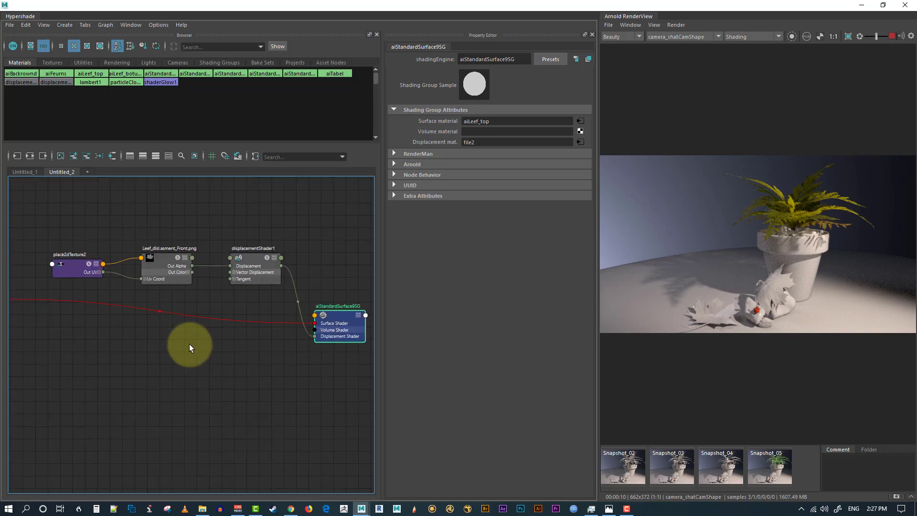
pyautogui.keyDown('alt'); pyautogui.moveTo(67, 322); pyautogui.dragTo(254, 327, button='middle'); pyautogui.keyUp('alt')
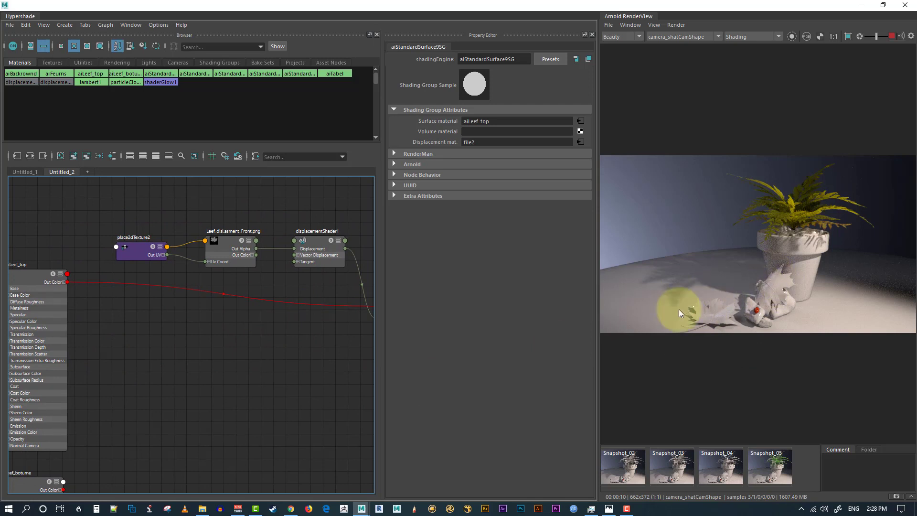
pyautogui.keyDown('alt'); pyautogui.moveTo(210, 344); pyautogui.dragTo(123, 339, button='right'); pyautogui.keyUp('alt')
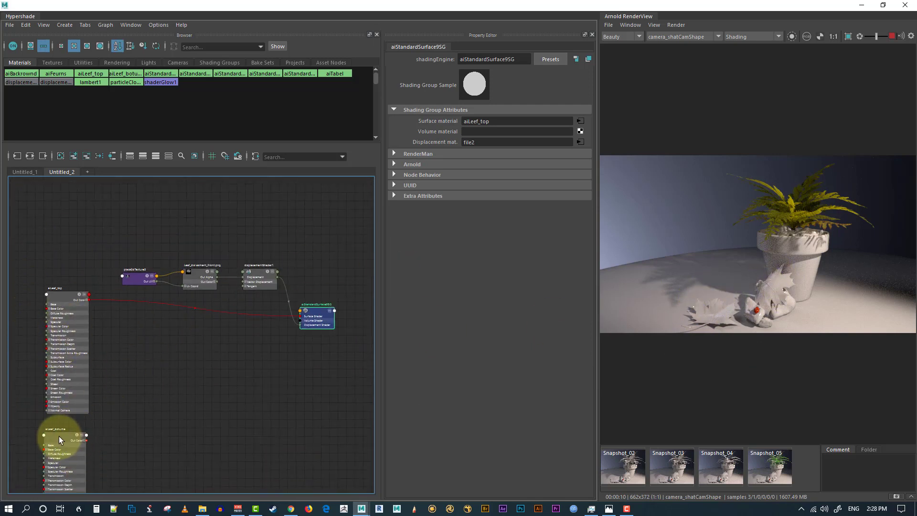
pyautogui.moveTo(85, 440)
pyautogui.mouseDown()
pyautogui.moveTo(145, 437)
pyautogui.moveTo(308, 313)
pyautogui.moveTo(196, 409)
pyautogui.moveTo(214, 385)
pyautogui.mouseUp()
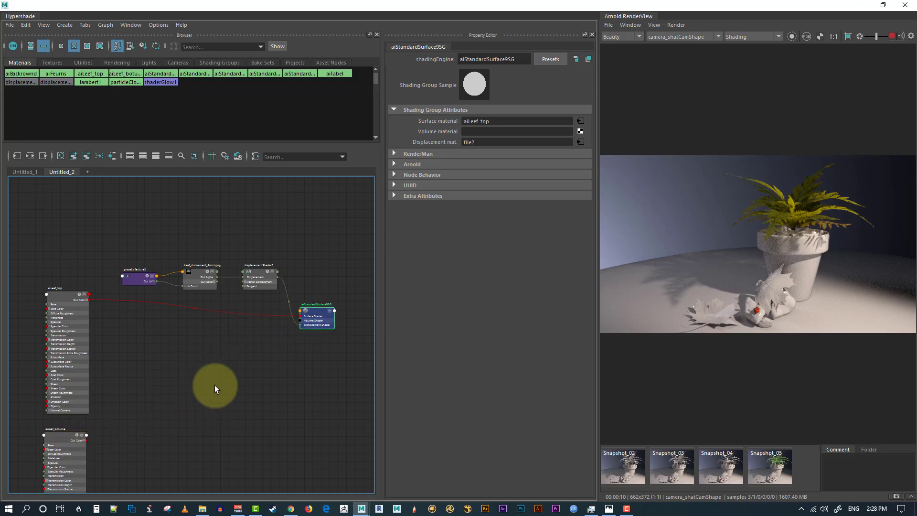
pyautogui.keyDown('alt'); pyautogui.moveTo(213, 383); pyautogui.dragTo(210, 358, button='right'); pyautogui.keyUp('alt')
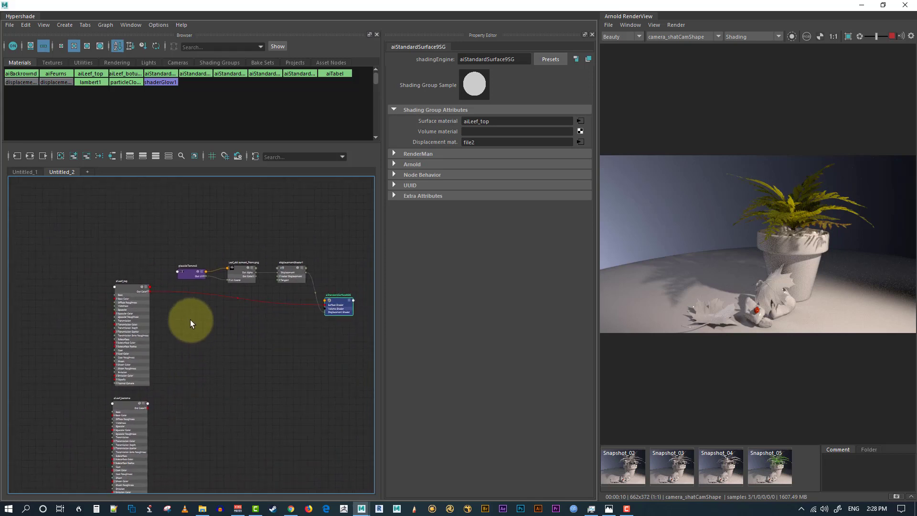
pyautogui.click(126, 405)
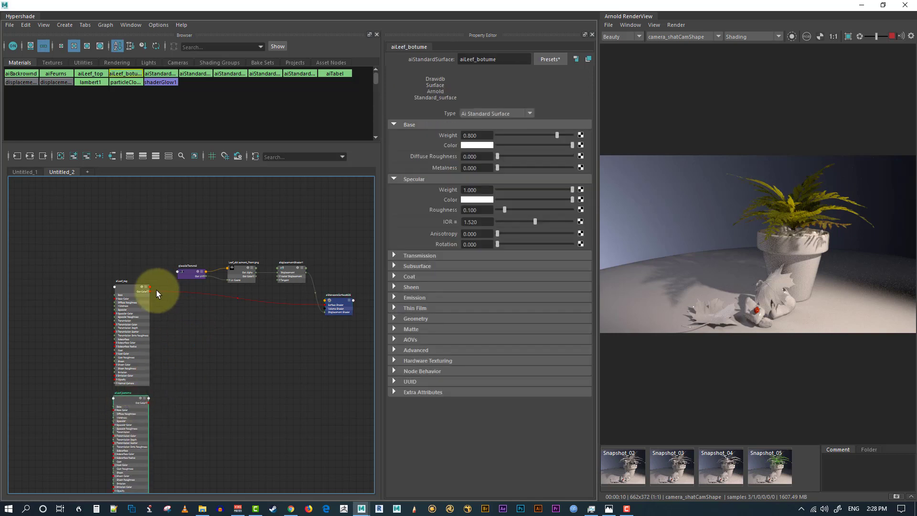
# - Create a File texture node for the Base Color of the aiLeef_top material
pyautogui.keyDown('alt'); pyautogui.moveTo(214, 322); pyautogui.dragTo(245, 324, button='middle'); pyautogui.keyUp('alt')
pyautogui.keyDown('alt'); pyautogui.moveTo(245, 324); pyautogui.dragTo(323, 367, button='right'); pyautogui.keyUp('alt')
pyautogui.keyDown('alt'); pyautogui.moveTo(173, 302); pyautogui.dragTo(222, 320, button='middle'); pyautogui.keyUp('alt')
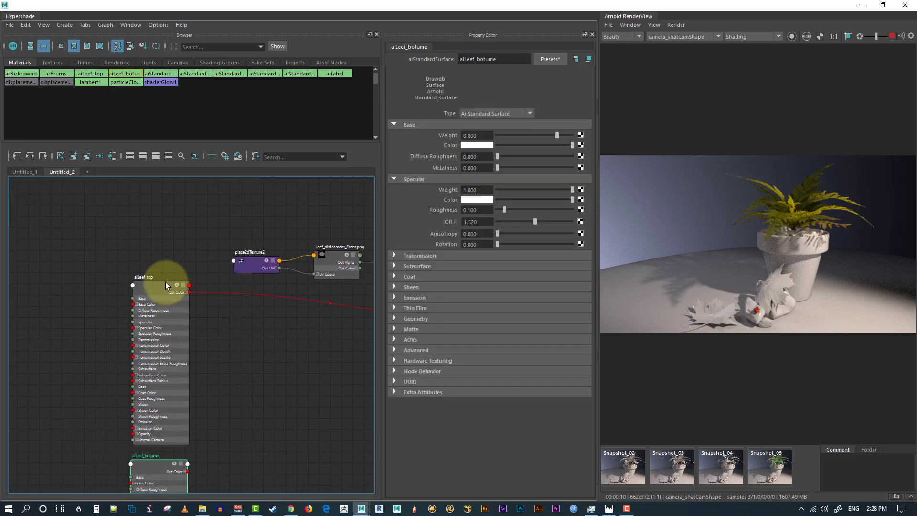
pyautogui.click(166, 284)
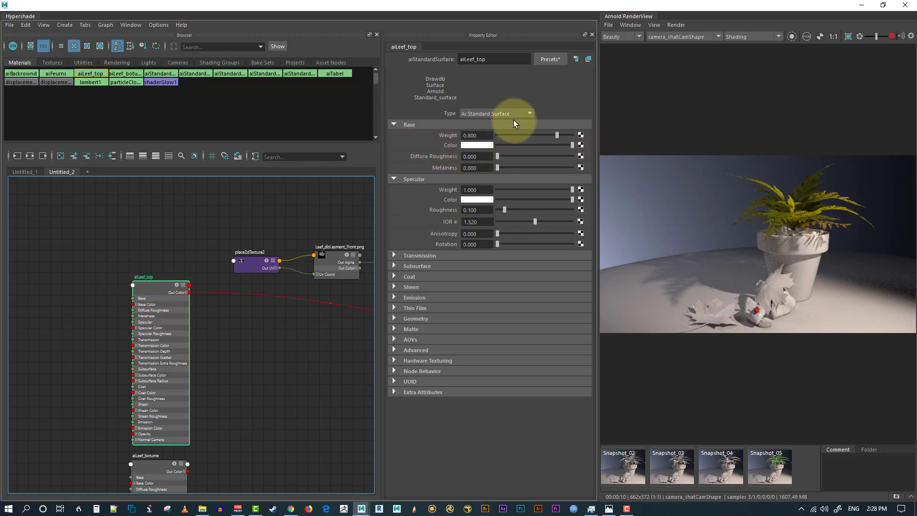
pyautogui.click(580, 145)
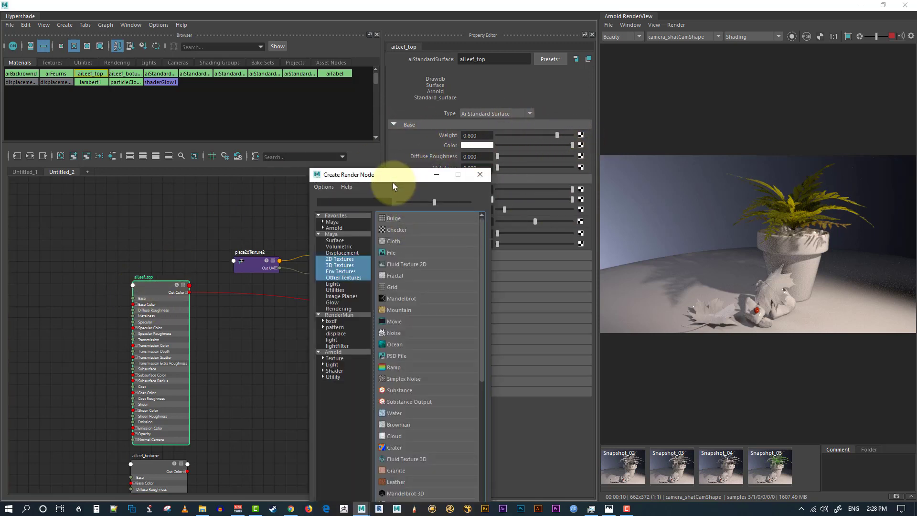
pyautogui.moveTo(390, 175); pyautogui.dragTo(447, 63)
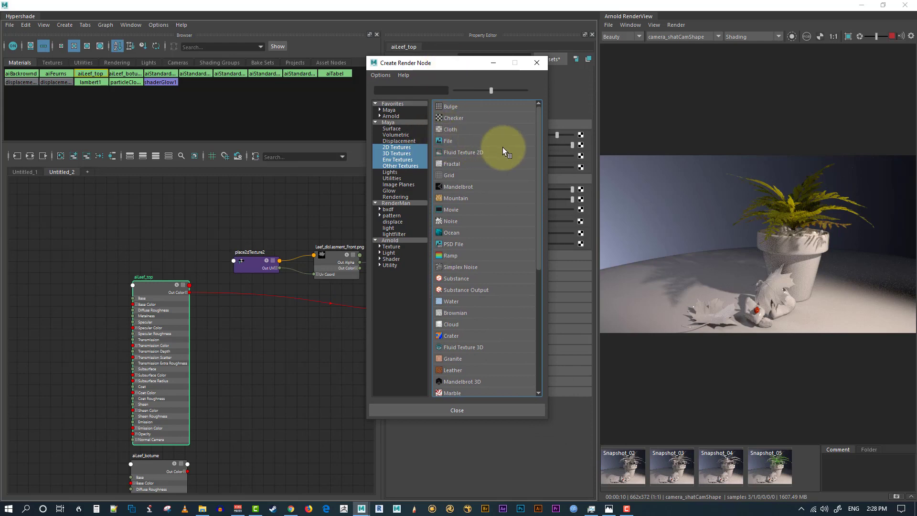
pyautogui.click(447, 141)
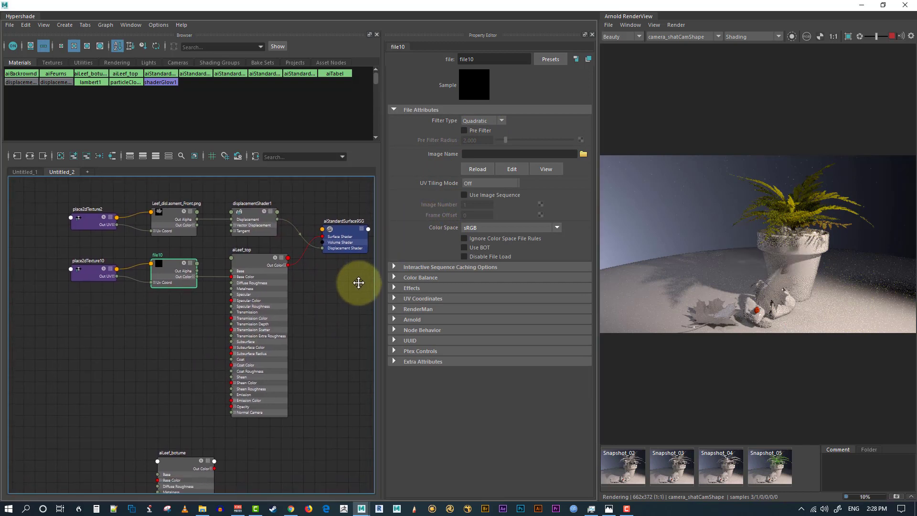
# - Examine the shading group, displacement shader, texture placement and both leaf material nodes in the rearranged network
pyautogui.click(344, 240)
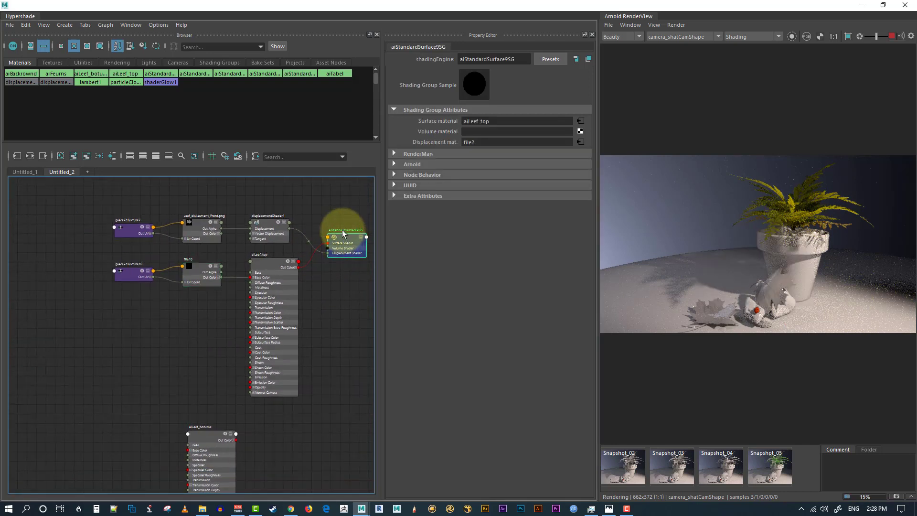
pyautogui.click(344, 240)
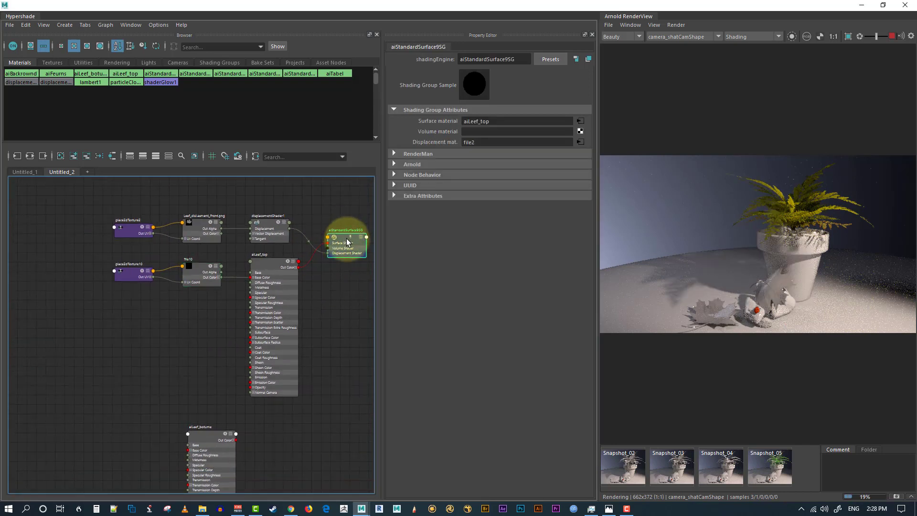
pyautogui.click(265, 222)
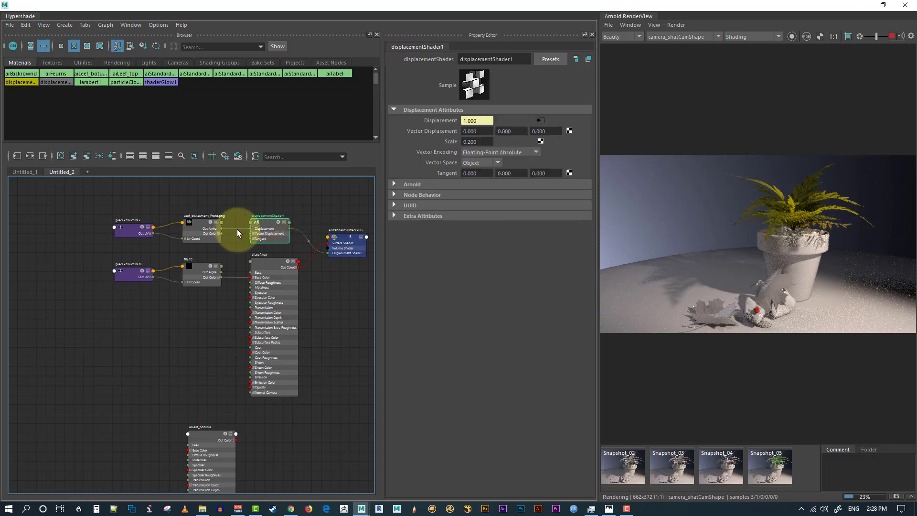
pyautogui.click(146, 233)
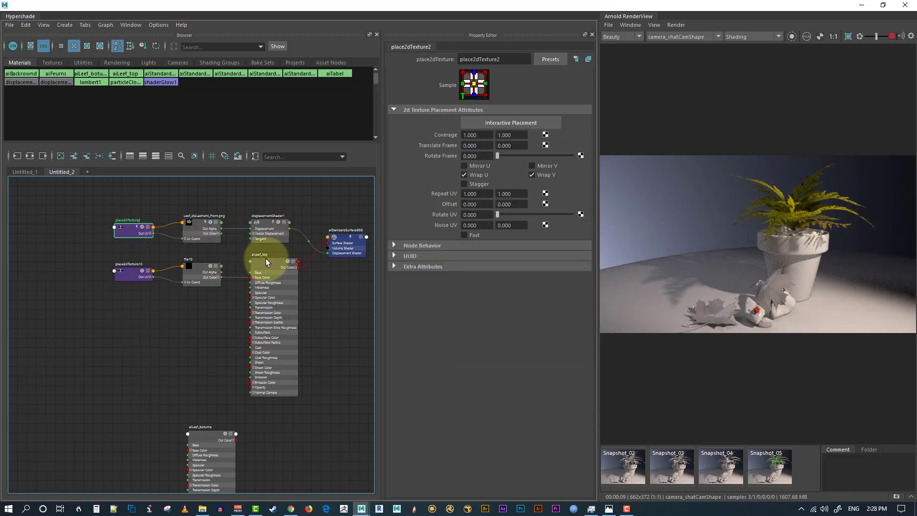
pyautogui.click(266, 260)
pyautogui.click(202, 433)
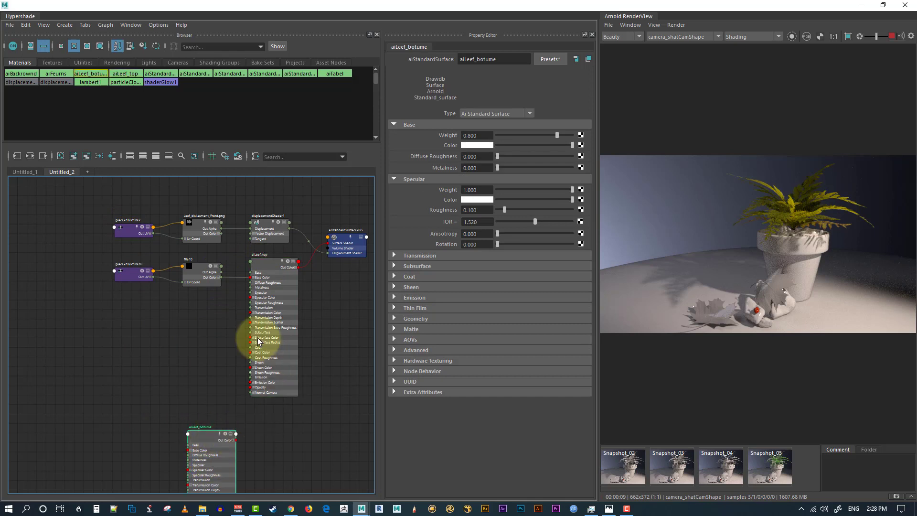
pyautogui.click(202, 323)
pyautogui.keyDown('alt'); pyautogui.moveTo(329, 275); pyautogui.dragTo(268, 294, button='middle'); pyautogui.keyUp('alt')
pyautogui.keyDown('alt'); pyautogui.moveTo(266, 295); pyautogui.dragTo(324, 308, button='right'); pyautogui.keyUp('alt')
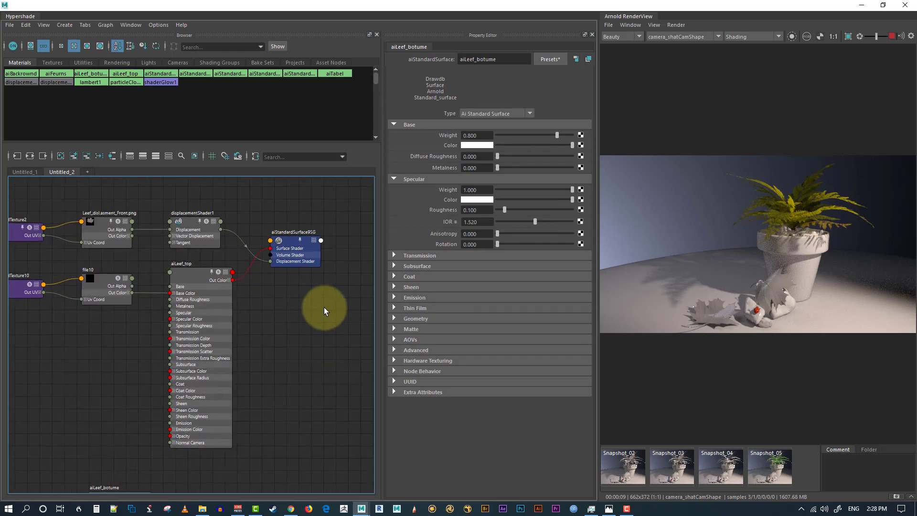
pyautogui.moveTo(239, 295)
pyautogui.keyDown('alt'); pyautogui.mouseDown(button='middle')
pyautogui.moveTo(260, 301)
pyautogui.moveTo(239, 304)
pyautogui.mouseUp(button='middle'); pyautogui.keyUp('alt')
pyautogui.keyDown('alt'); pyautogui.moveTo(240, 304); pyautogui.dragTo(279, 291, button='right'); pyautogui.keyUp('alt')
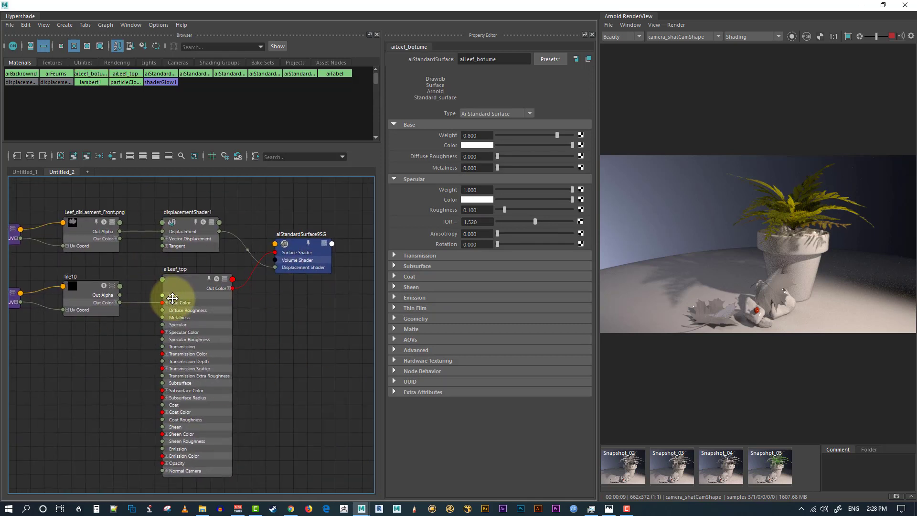
# - Load TexturesCom front2.tif from the sourceimages Leef folder into the file10 texture node
pyautogui.keyDown('alt'); pyautogui.moveTo(174, 292); pyautogui.dragTo(219, 307, button='middle'); pyautogui.keyUp('alt')
pyautogui.scroll(2, 218, 307)
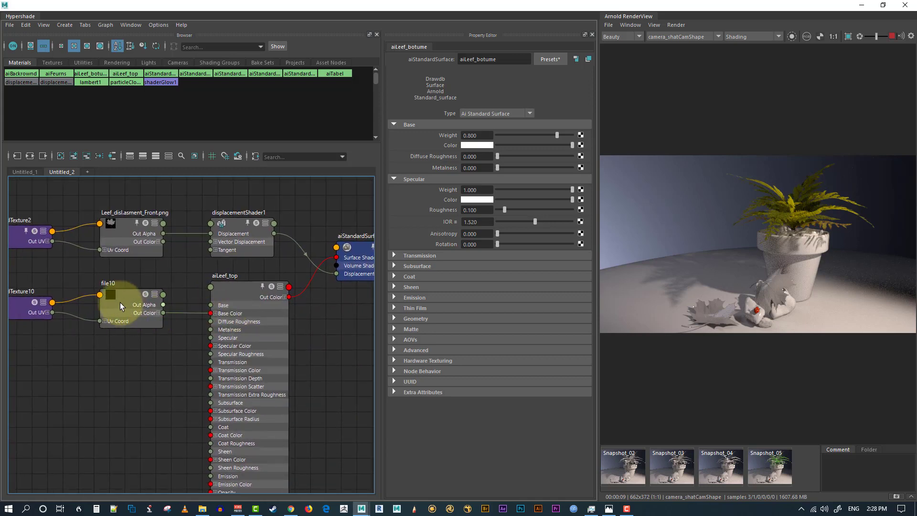
pyautogui.click(126, 297)
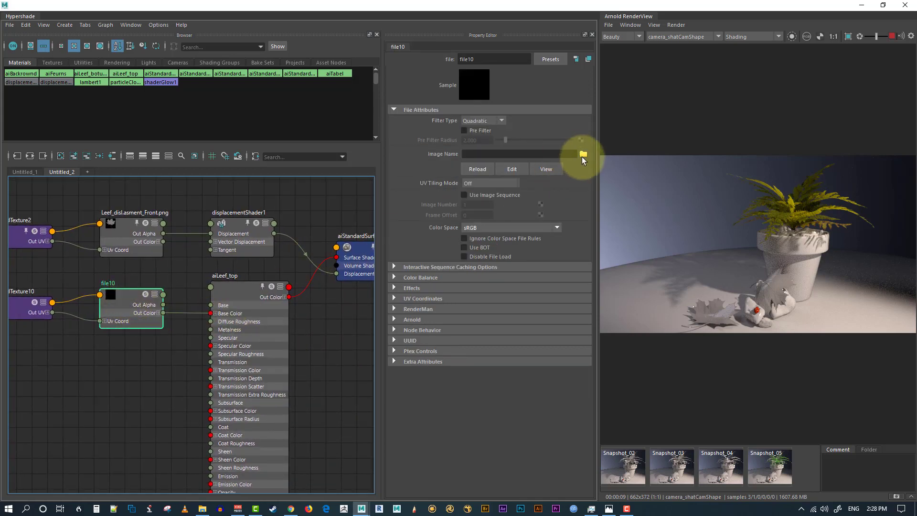
pyautogui.click(584, 153)
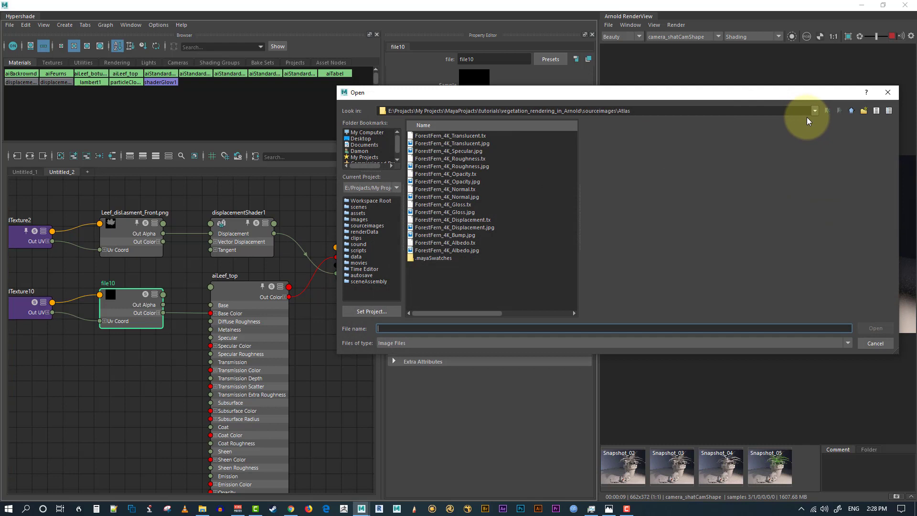
pyautogui.click(851, 110)
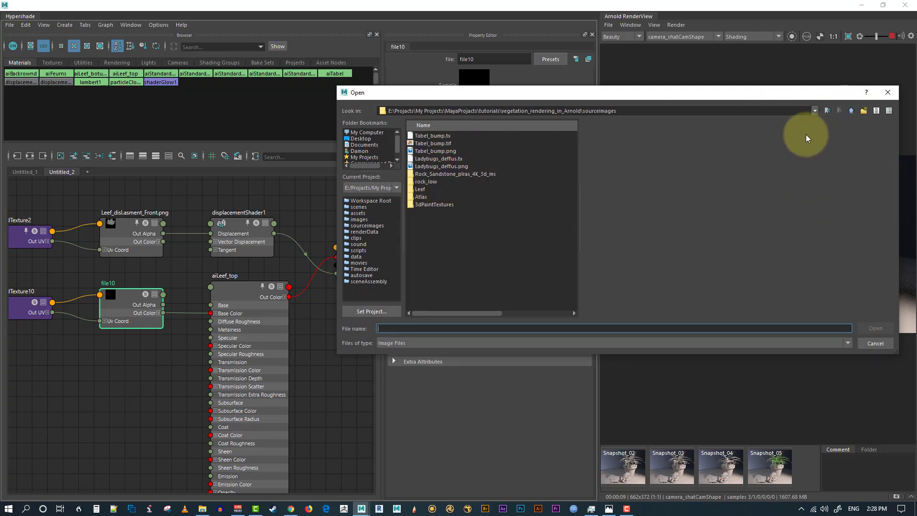
pyautogui.doubleClick(420, 189)
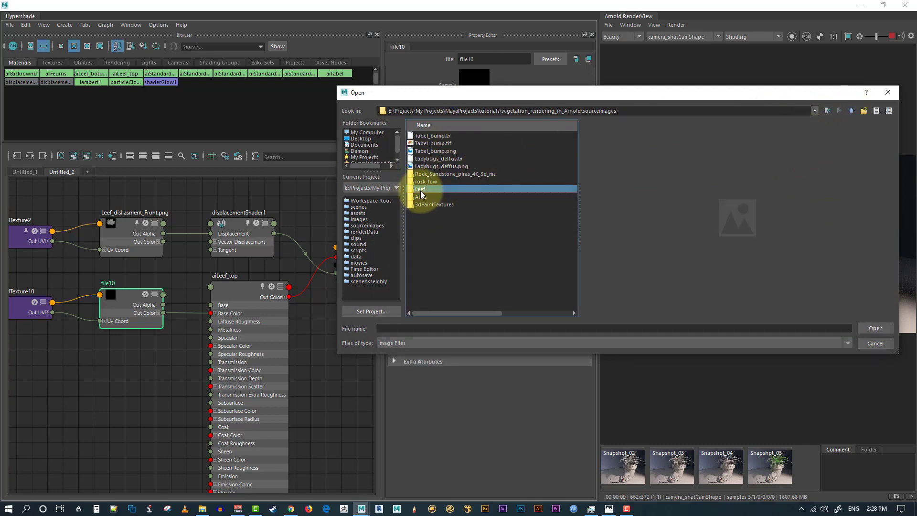
pyautogui.click(466, 126)
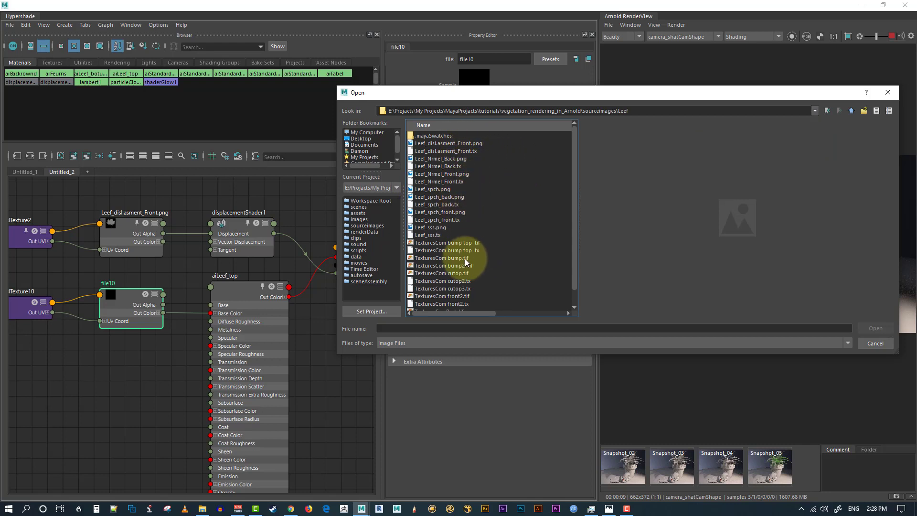
pyautogui.scroll(-1, 473, 287)
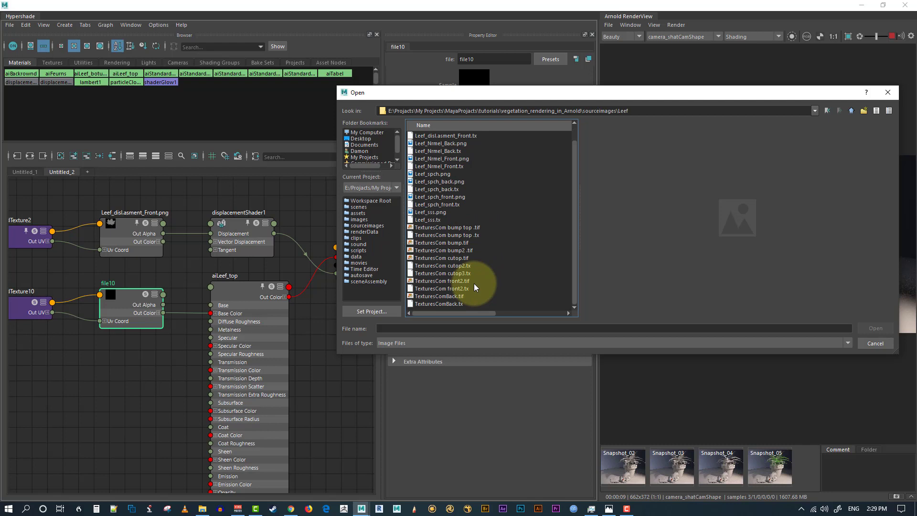
pyautogui.click(450, 280)
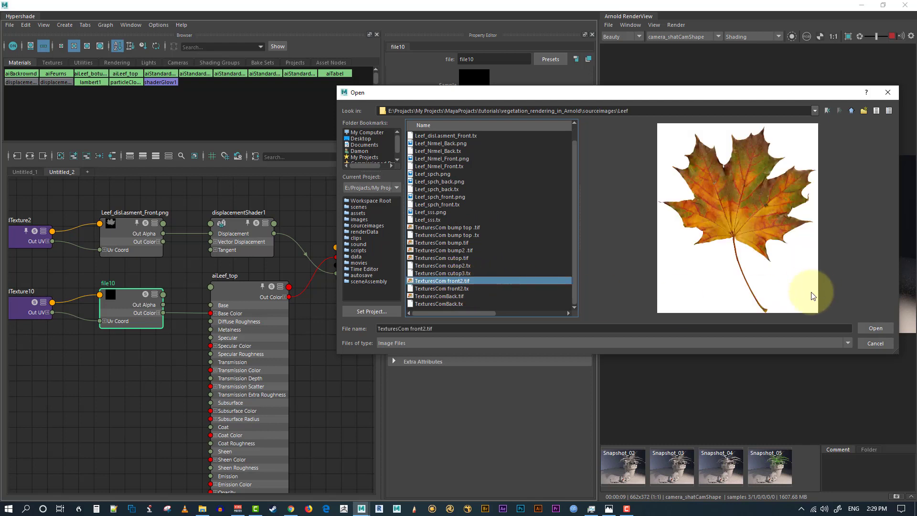
pyautogui.click(876, 329)
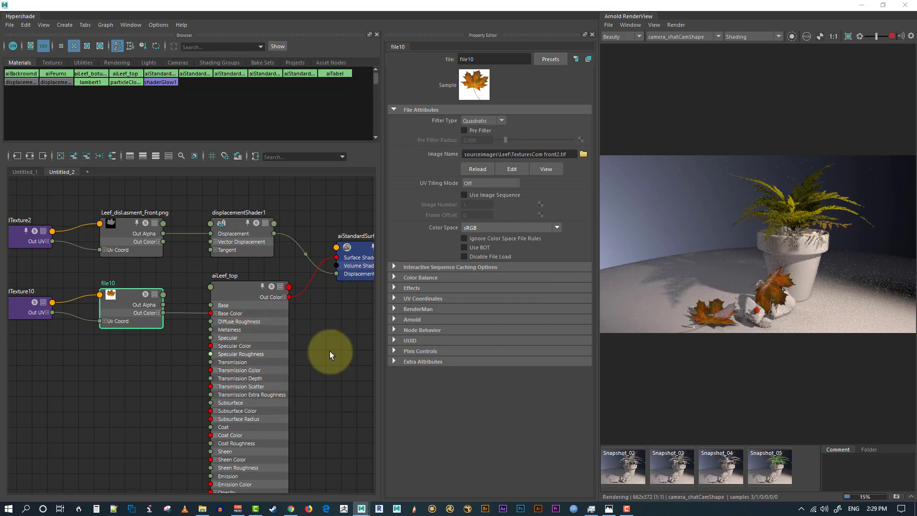
# - Raise the Specular Roughness of the aiLeef_top material to 0.174
pyautogui.keyDown('alt'); pyautogui.moveTo(329, 331); pyautogui.dragTo(356, 307, button='middle'); pyautogui.keyUp('alt')
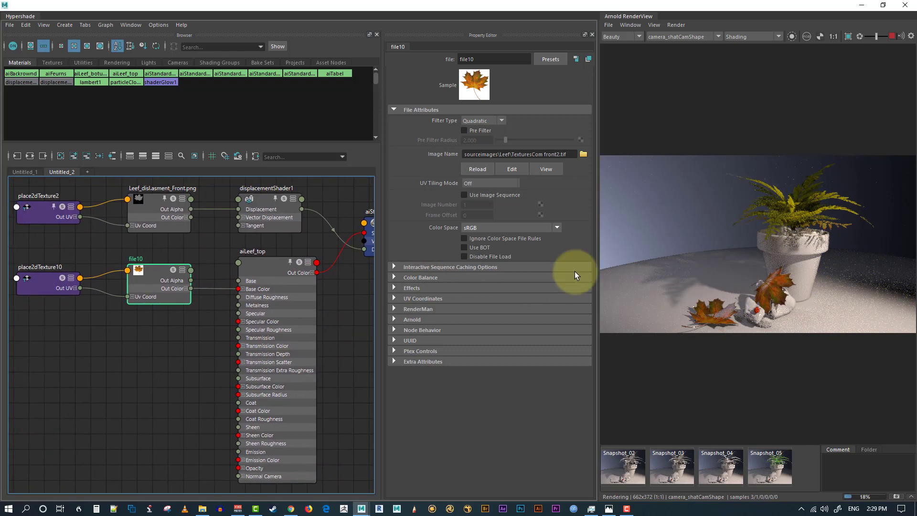
pyautogui.click(264, 271)
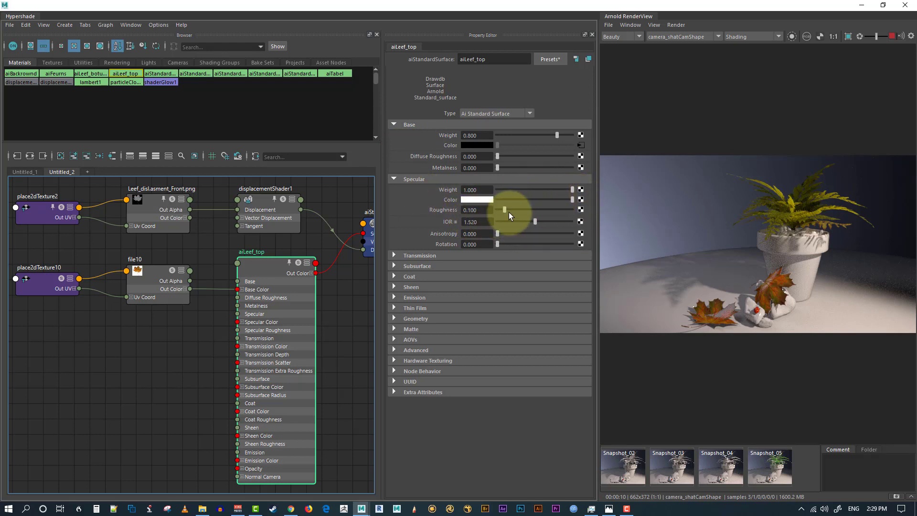
pyautogui.moveTo(505, 208); pyautogui.dragTo(510, 209)
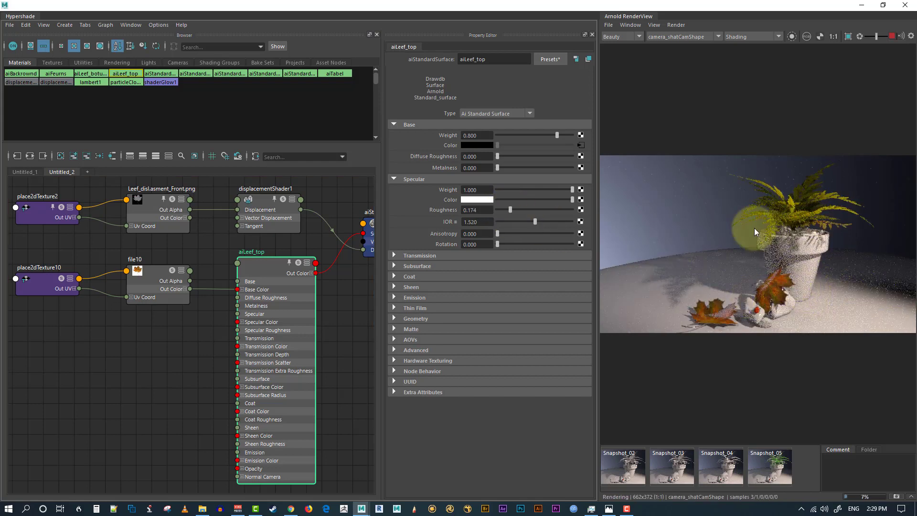
# - Enable 3D Manipulation for the Arnold render view
pyautogui.click(736, 37)
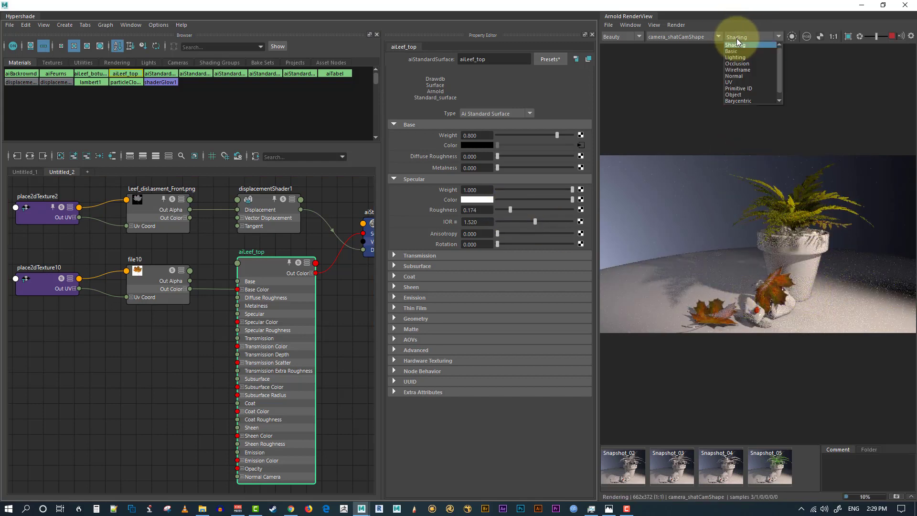
pyautogui.click(629, 24)
pyautogui.click(629, 24)
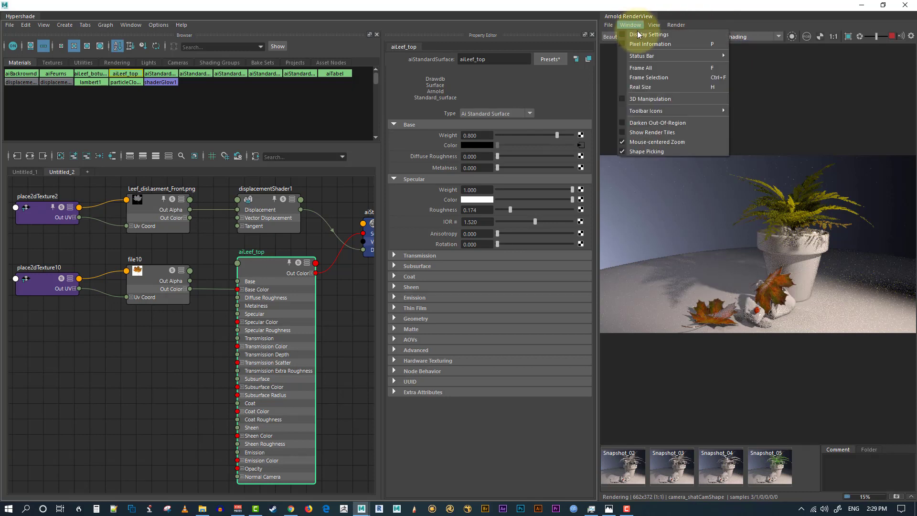
pyautogui.click(625, 97)
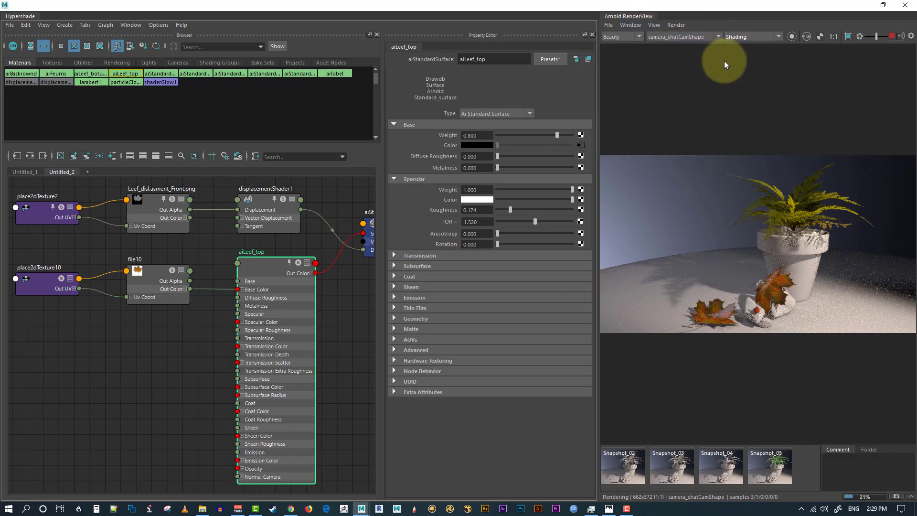
# - Switch the render camera to perspShape and frame the maple leaf leaning against the pot up close
pyautogui.click(677, 34)
pyautogui.click(679, 43)
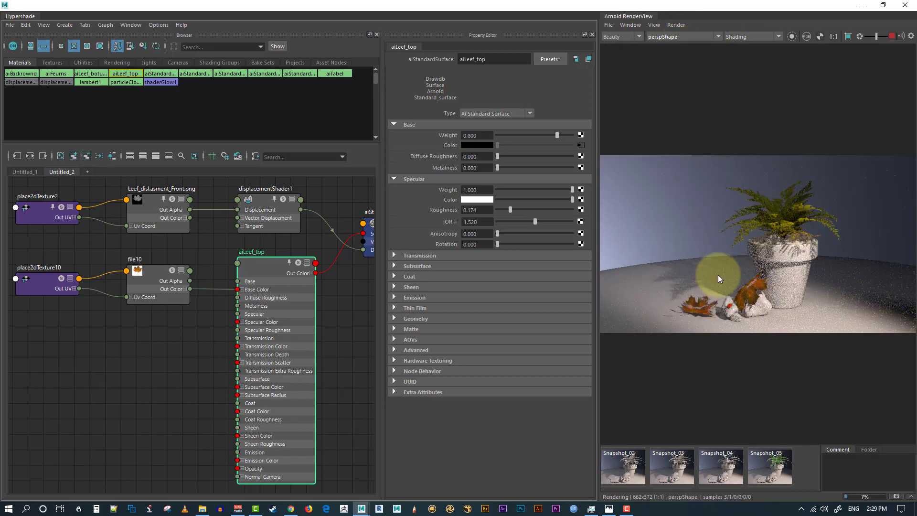
pyautogui.keyDown('alt'); pyautogui.moveTo(729, 270); pyautogui.dragTo(804, 288); pyautogui.keyUp('alt')
pyautogui.click(688, 283)
pyautogui.press('f')
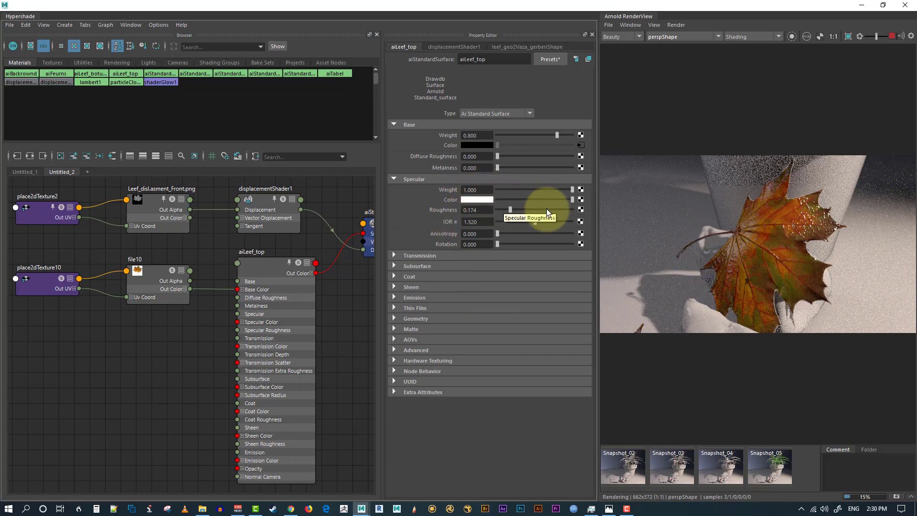
# - Set the Specular Roughness of the aiLeef_top material to 0.310
pyautogui.click(510, 210)
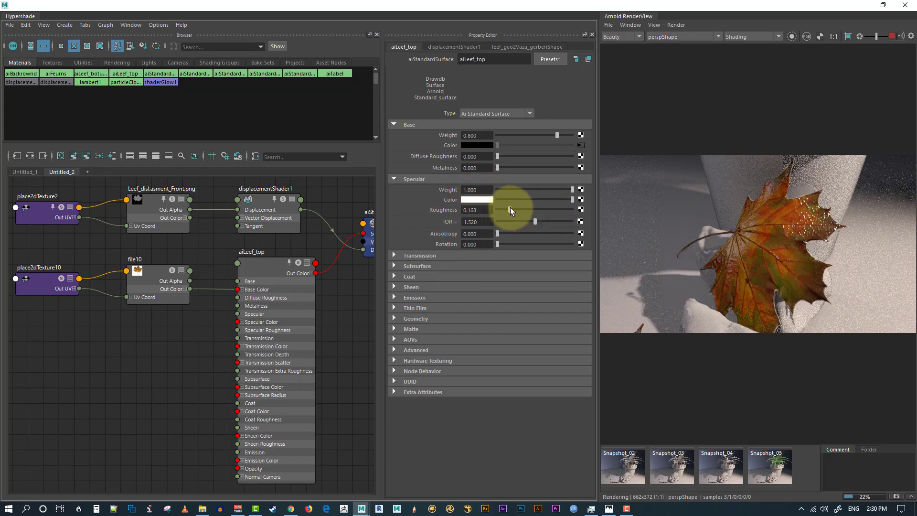
pyautogui.moveTo(511, 210); pyautogui.dragTo(520, 209)
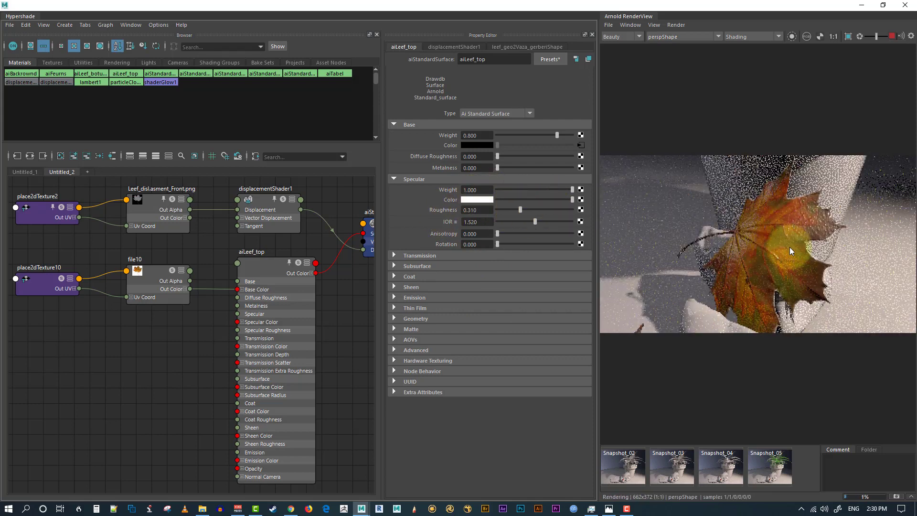
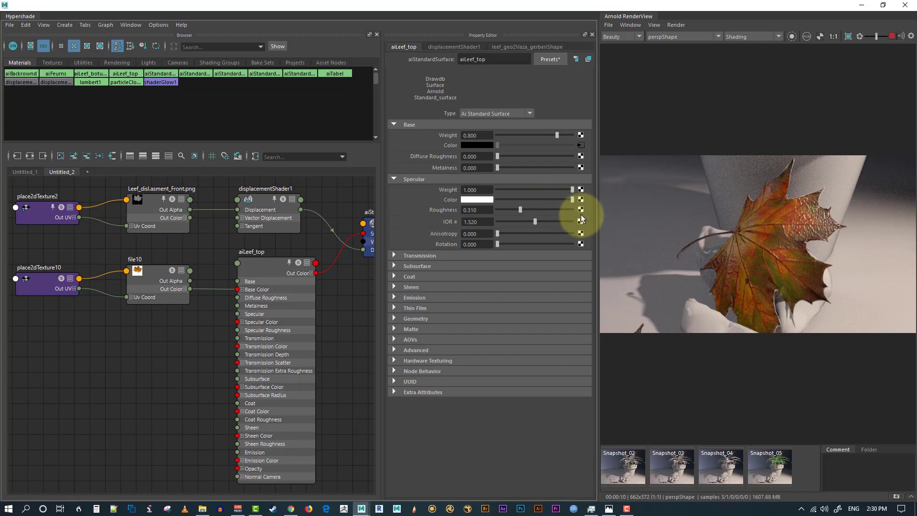
# - Map a File texture to the Specular Roughness of aiLeef_top and load Leef_spch.png from the sourceimages Leef folder
pyautogui.moveTo(441, 115); pyautogui.dragTo(442, 114, button='middle')
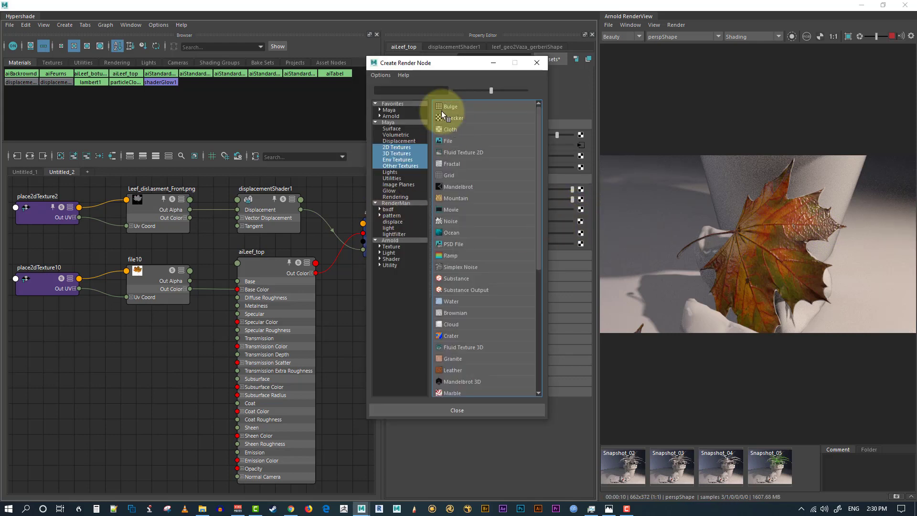
pyautogui.click(445, 143)
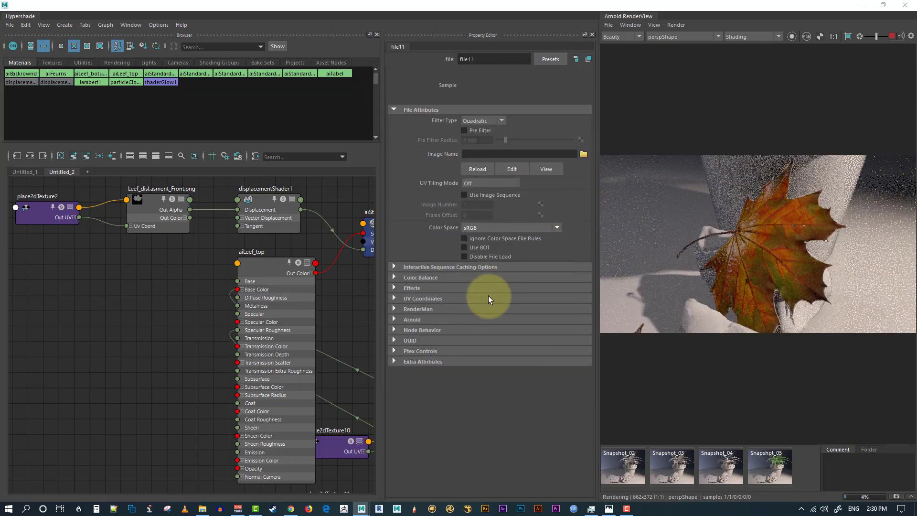
pyautogui.click(584, 154)
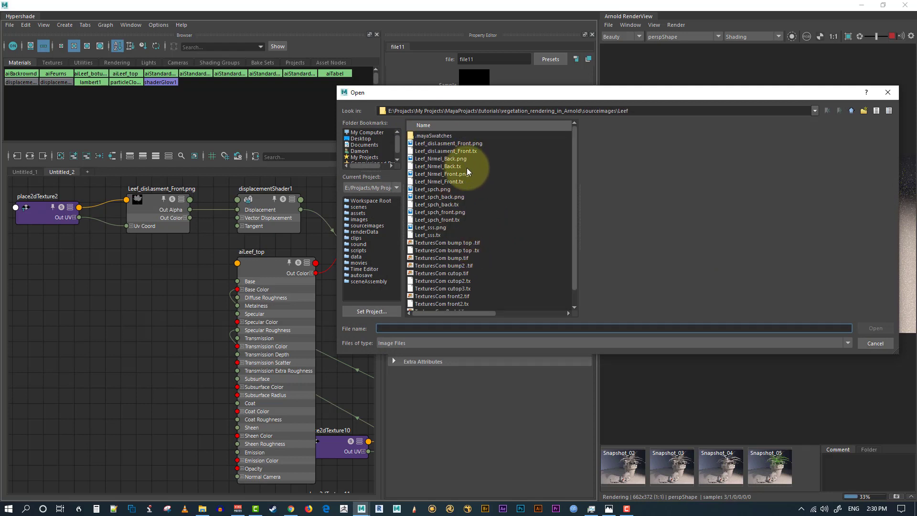
pyautogui.click(468, 150)
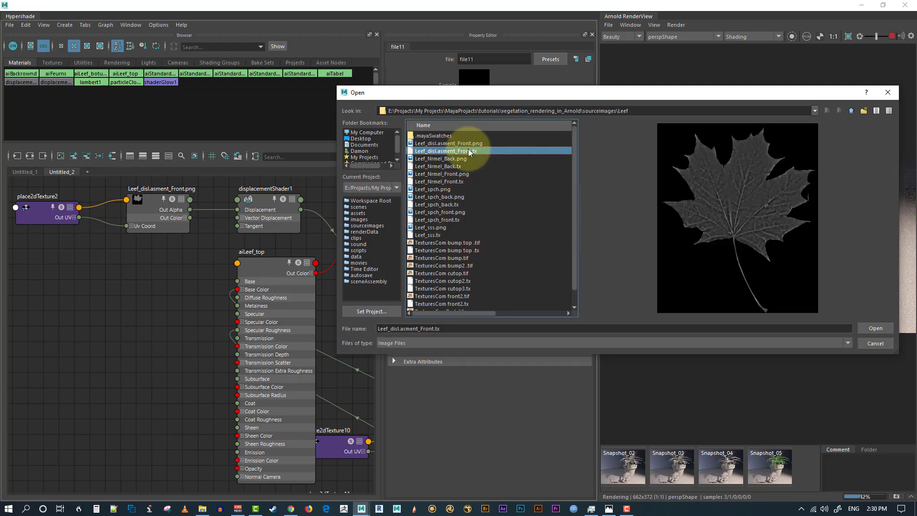
pyautogui.click(461, 161)
pyautogui.click(460, 174)
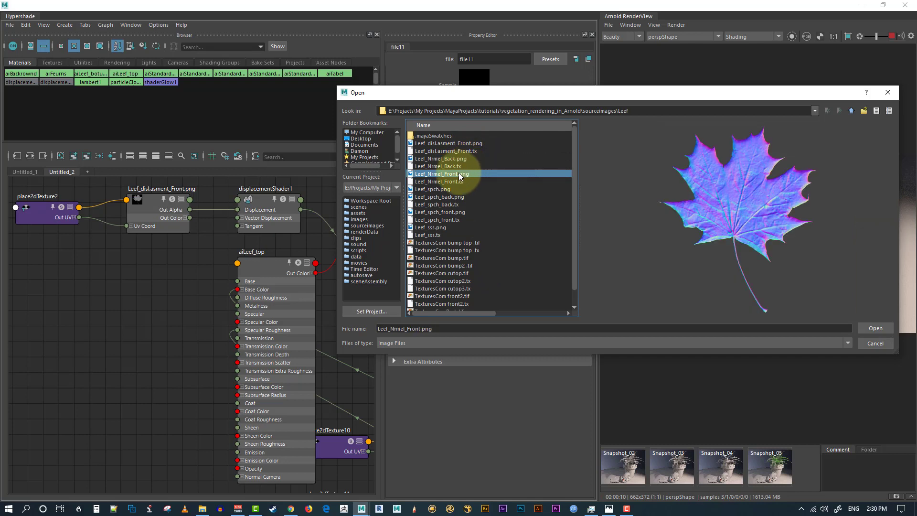
pyautogui.click(457, 188)
pyautogui.click(453, 196)
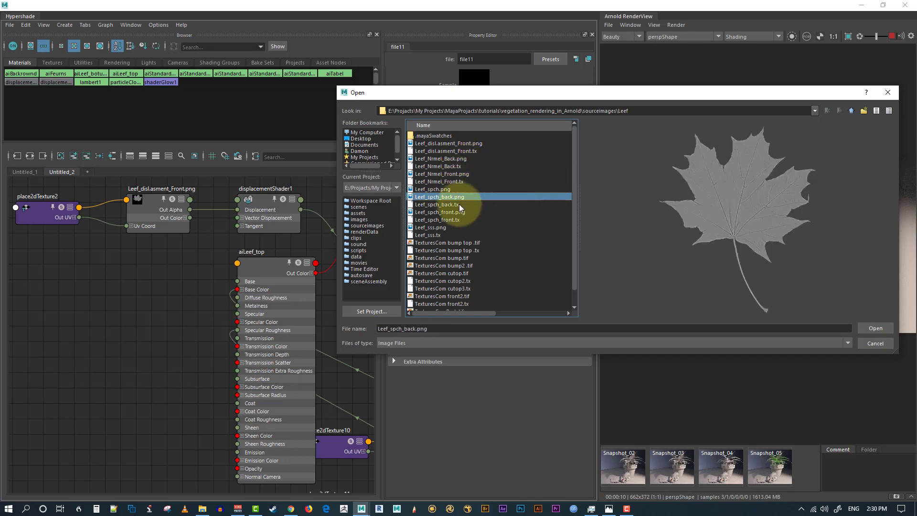
pyautogui.click(453, 189)
pyautogui.click(874, 328)
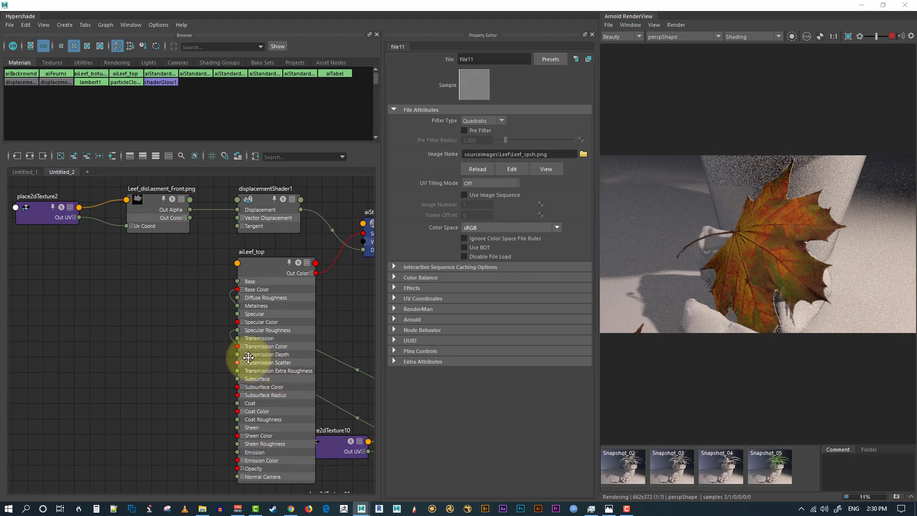
# - Arrange the file11 and place2dTexture11 nodes on the input side of the aiLeef_top material
pyautogui.scroll(-2, 188, 328)
pyautogui.keyDown('alt'); pyautogui.moveTo(253, 364); pyautogui.dragTo(223, 361, button='middle'); pyautogui.keyUp('alt')
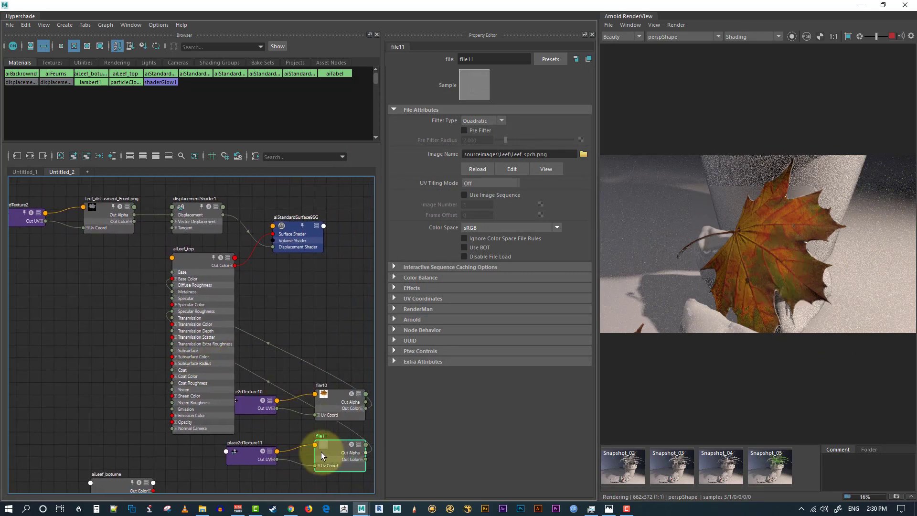
pyautogui.moveTo(321, 452); pyautogui.dragTo(44, 304)
pyautogui.moveTo(242, 450); pyautogui.dragTo(13, 372)
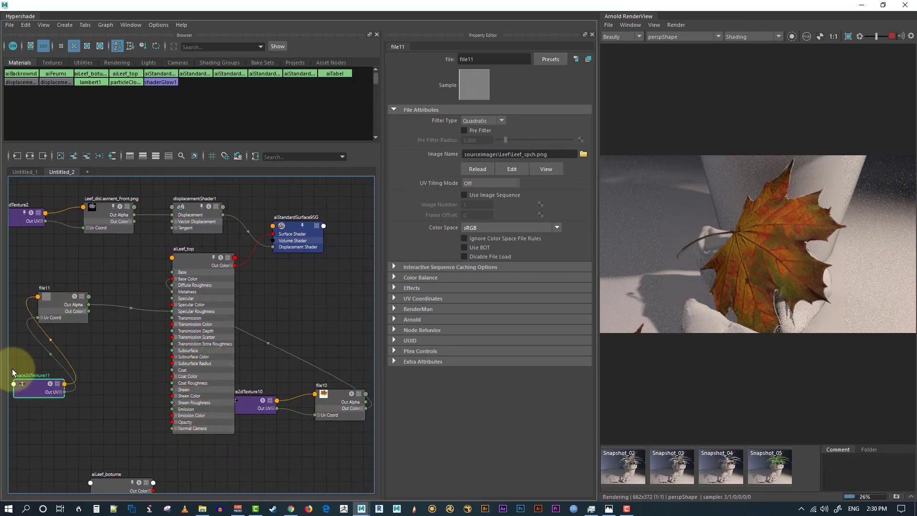
pyautogui.keyDown('alt'); pyautogui.moveTo(65, 352); pyautogui.dragTo(147, 382, button='middle'); pyautogui.keyUp('alt')
pyautogui.scroll(2, 225, 391)
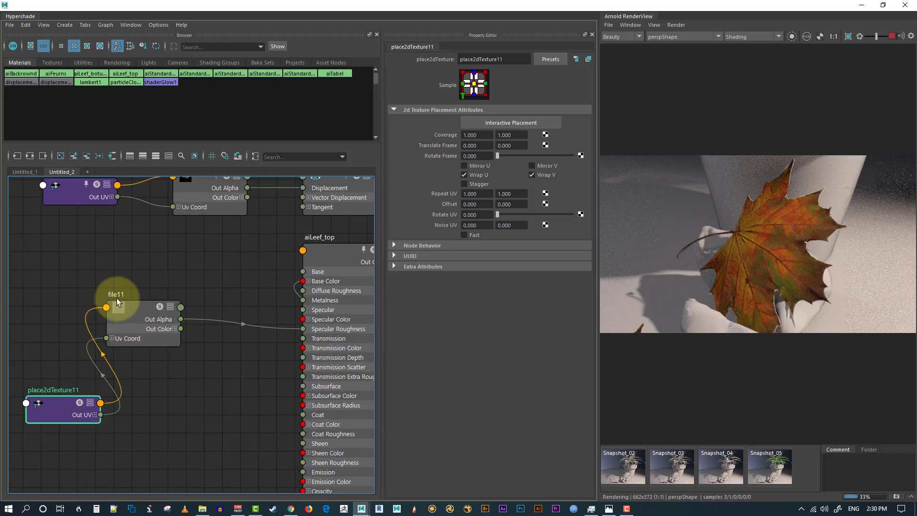
pyautogui.click(127, 313)
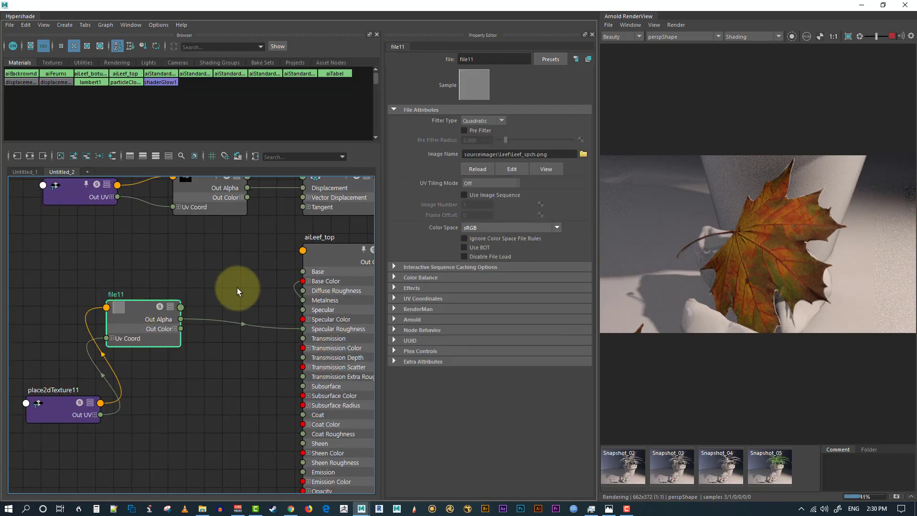
# - Create a remapHsv node in the graph between file11 and the aiLeef_top material
pyautogui.scroll(3, 194, 328)
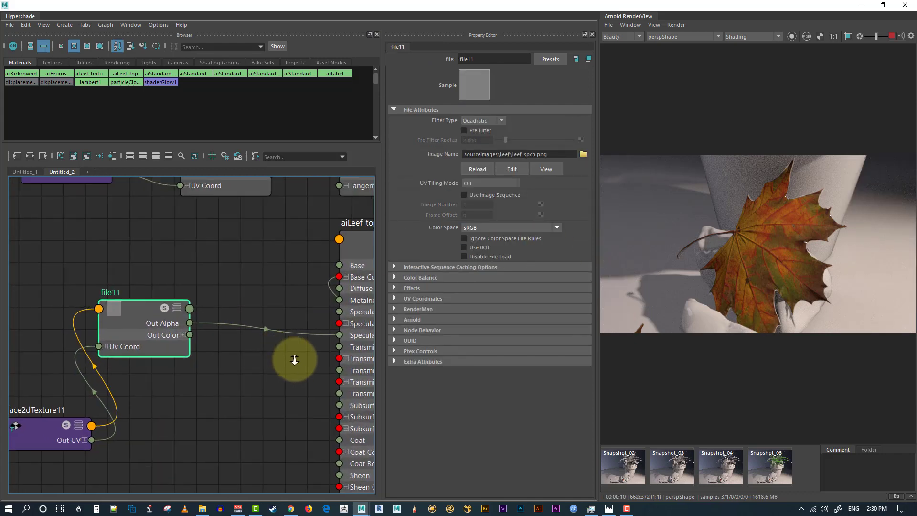
pyautogui.click(248, 368)
pyautogui.press('Tab')
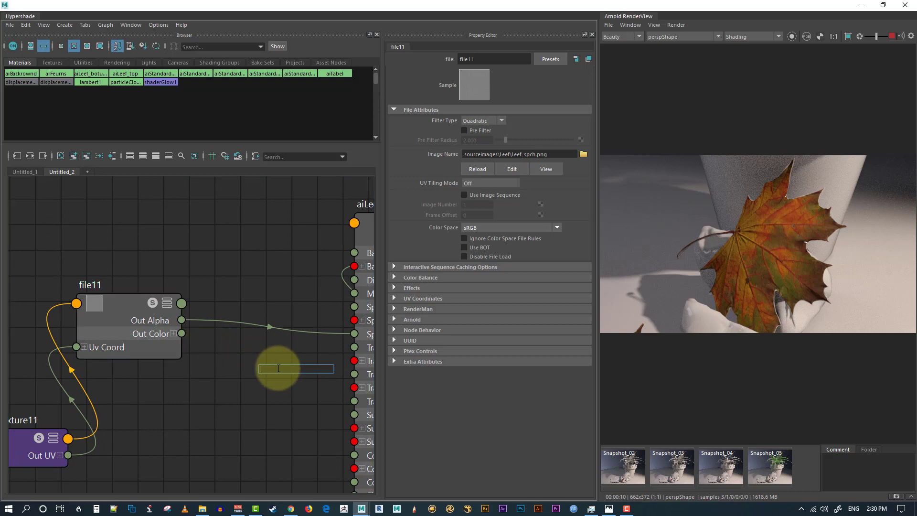
pyautogui.write('re')
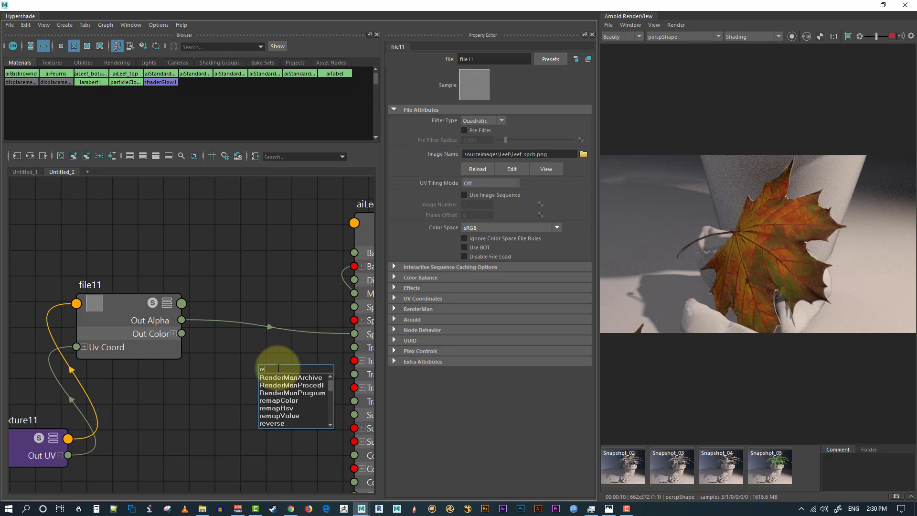
pyautogui.press('Down')
pyautogui.press('Down')
pyautogui.press('Down')
pyautogui.press('Down')
pyautogui.press('Down')
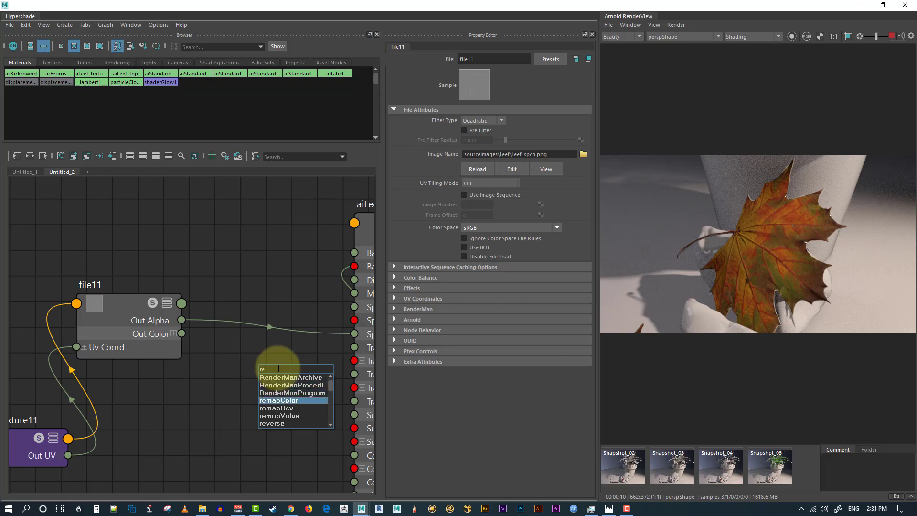
pyautogui.press('Return')
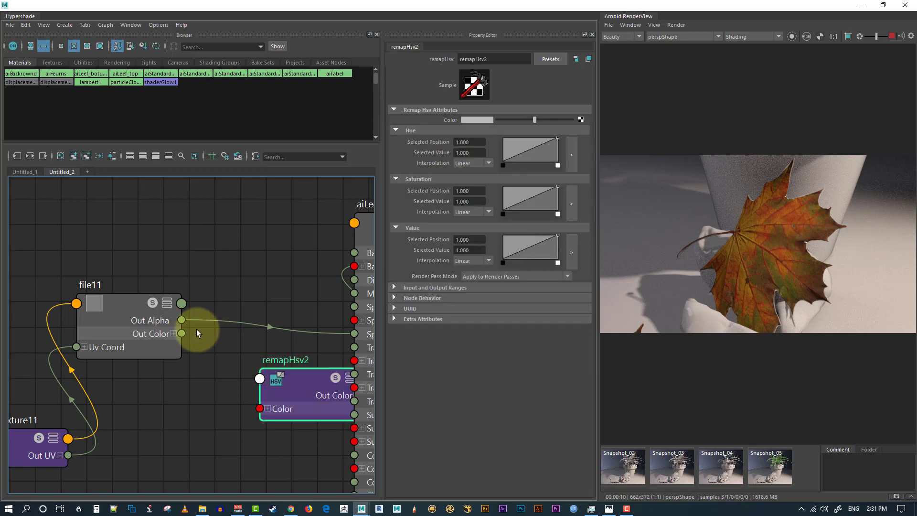
# - Wire file11's Out Color into the remapHsv2 Color, and its Out Color R into the Specular Roughness of aiLeef_top
pyautogui.moveTo(296, 382); pyautogui.dragTo(230, 351)
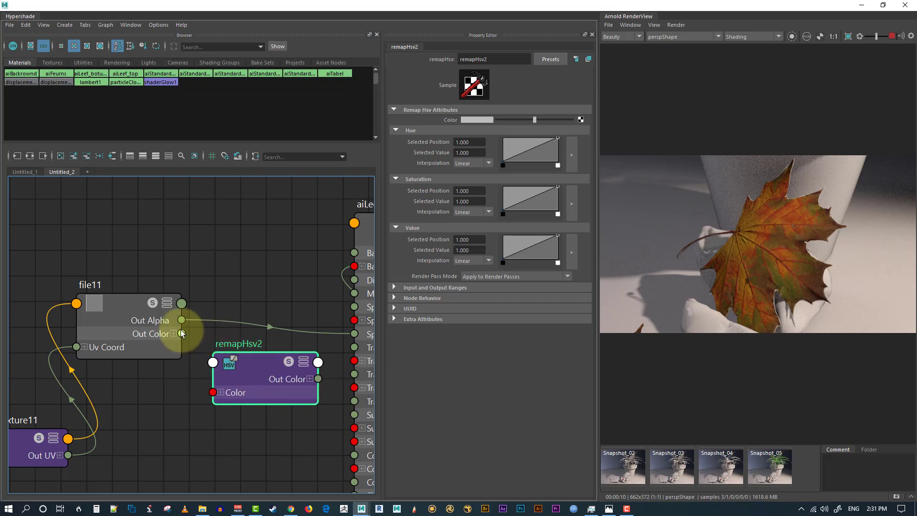
pyautogui.moveTo(154, 308); pyautogui.dragTo(112, 306)
pyautogui.keyDown('alt'); pyautogui.moveTo(259, 318); pyautogui.dragTo(263, 296, button='middle'); pyautogui.keyUp('alt')
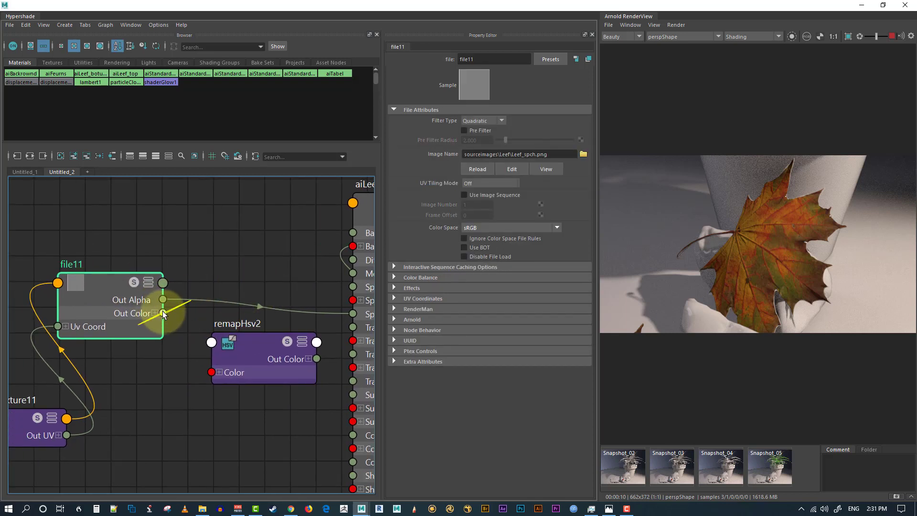
pyautogui.moveTo(163, 313); pyautogui.dragTo(207, 376)
pyautogui.click(308, 358)
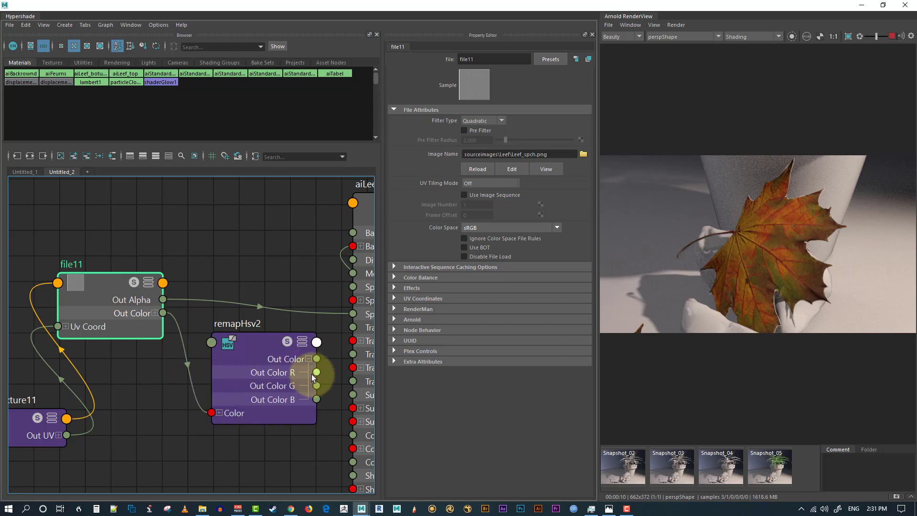
pyautogui.moveTo(317, 372); pyautogui.dragTo(353, 314)
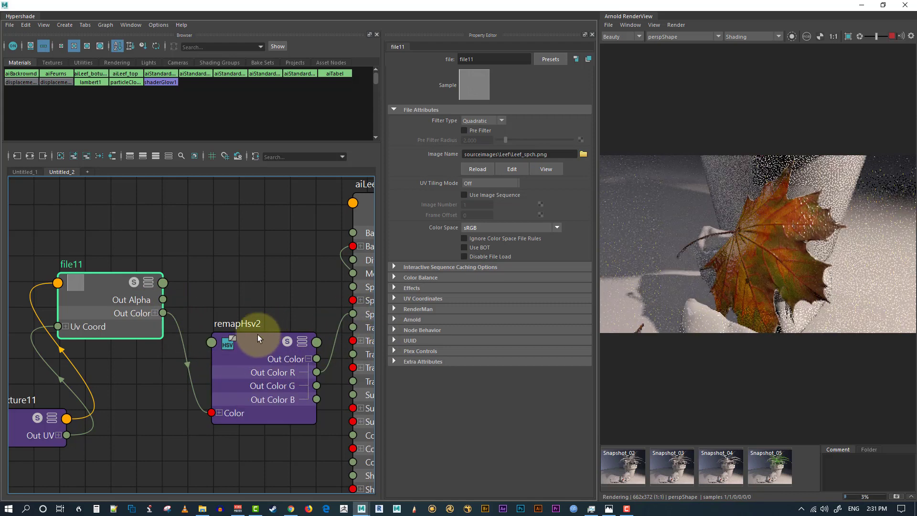
pyautogui.moveTo(259, 348); pyautogui.dragTo(258, 263)
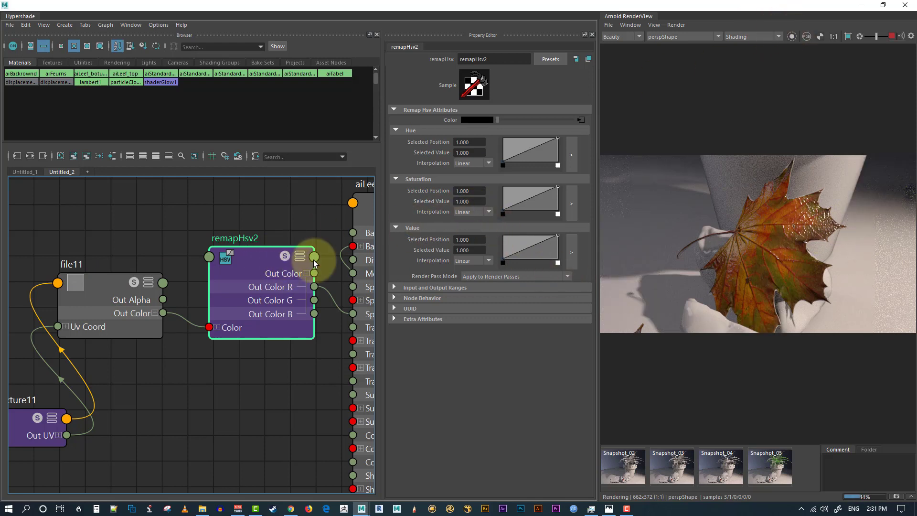
# - Isolate remapHsv2 in the render and add curve points at 0.487/0.840 for Value and 0.600/0.640 for Saturation
pyautogui.click(792, 36)
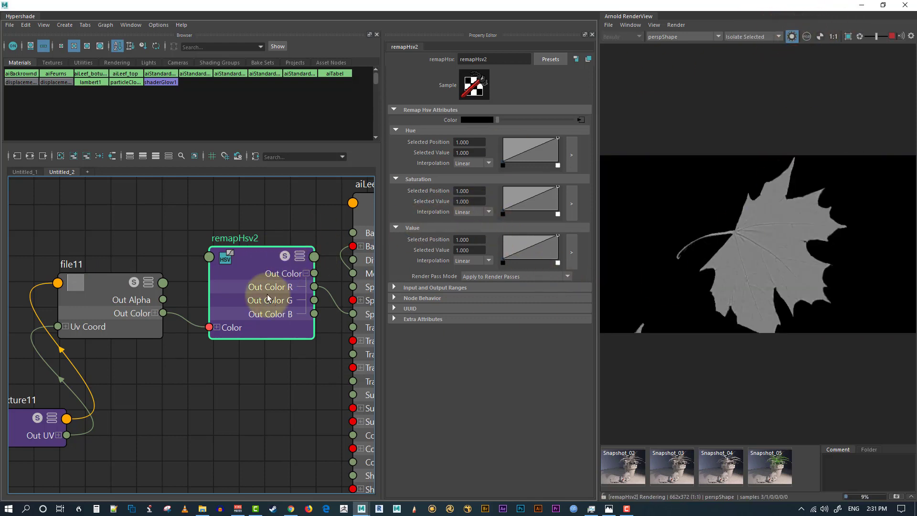
pyautogui.click(529, 248)
pyautogui.moveTo(534, 255); pyautogui.dragTo(529, 239)
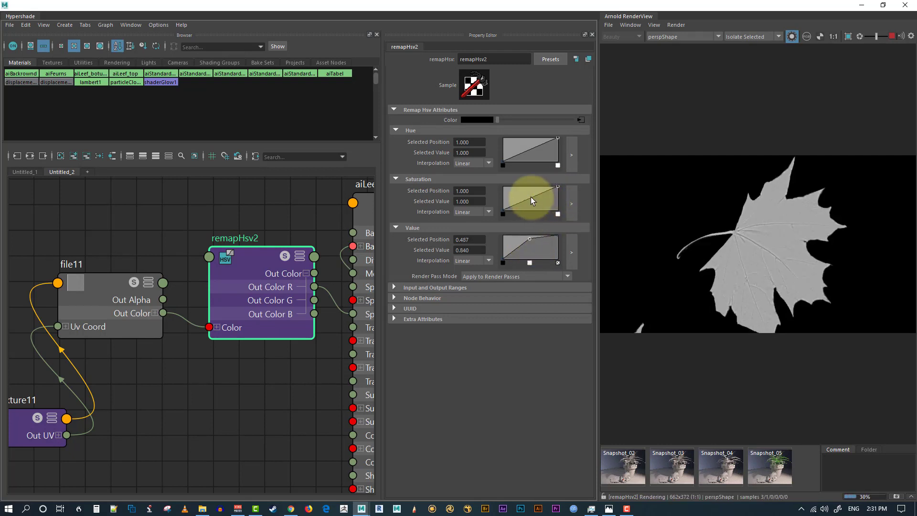
pyautogui.moveTo(535, 201)
pyautogui.mouseDown()
pyautogui.moveTo(530, 190)
pyautogui.moveTo(535, 195)
pyautogui.mouseUp()
# - Set the remapHsv2 Input Min to 0.194 and Output Min to 0.045, and return the render to full shading
pyautogui.click(402, 288)
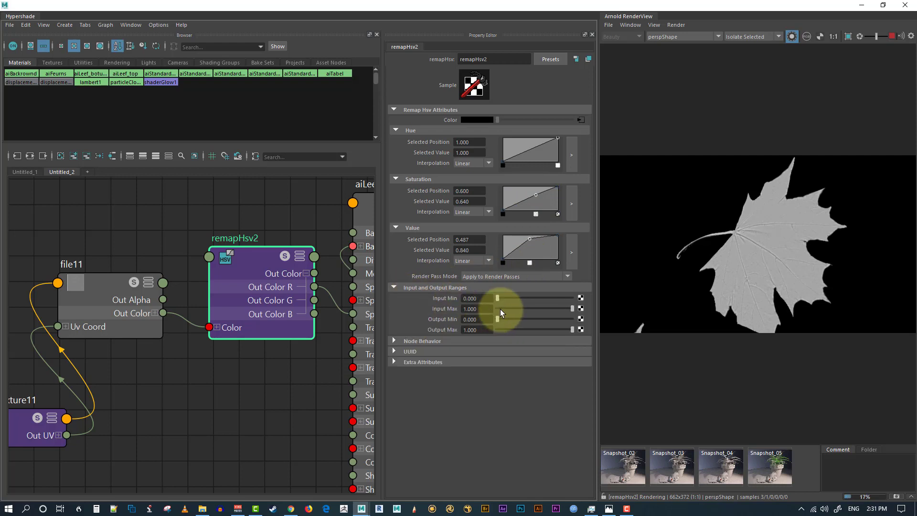
pyautogui.moveTo(499, 296)
pyautogui.mouseDown()
pyautogui.moveTo(509, 297)
pyautogui.moveTo(500, 317)
pyautogui.moveTo(511, 296)
pyautogui.mouseUp()
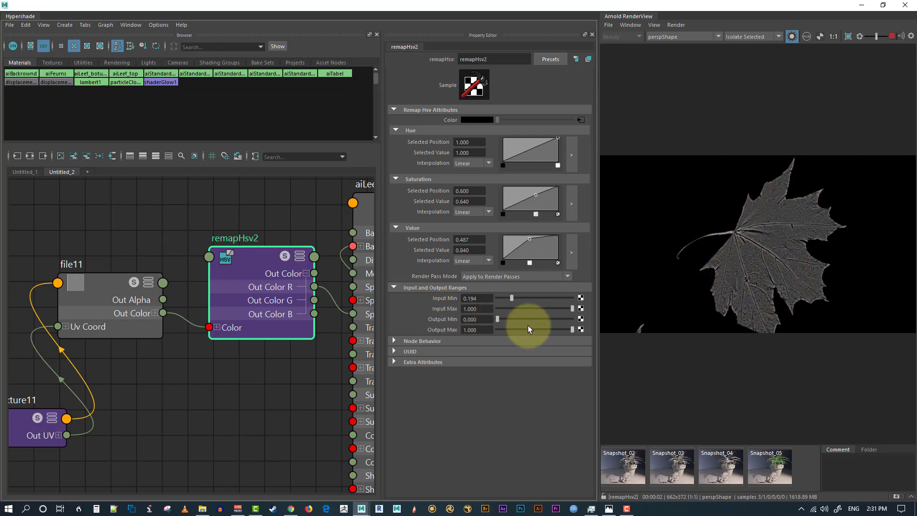
pyautogui.moveTo(500, 319); pyautogui.dragTo(500, 317)
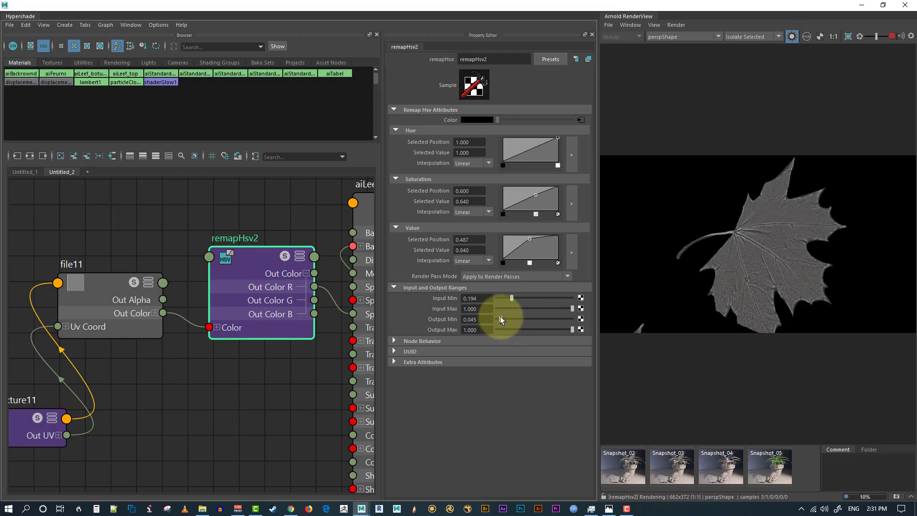
pyautogui.click(791, 37)
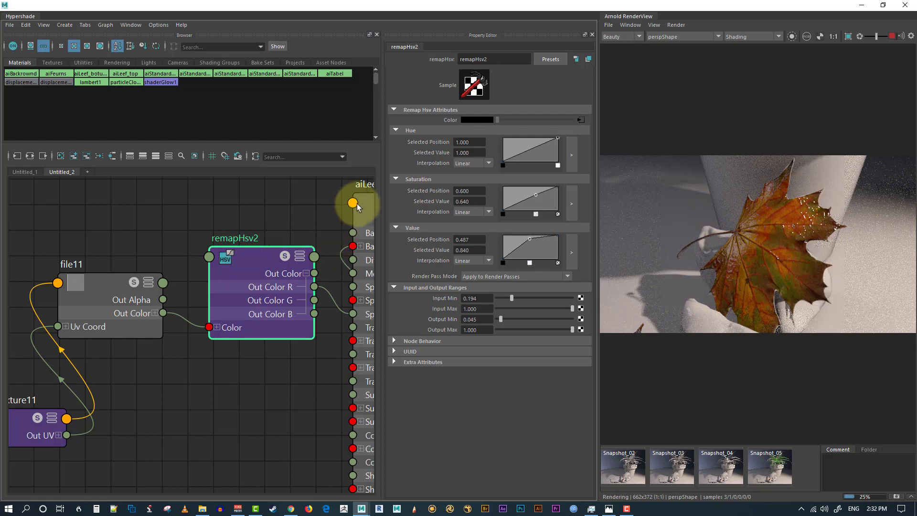
# - Select the aiLeef_top material and darken its Specular Color slightly to a light grey
pyautogui.click(373, 214)
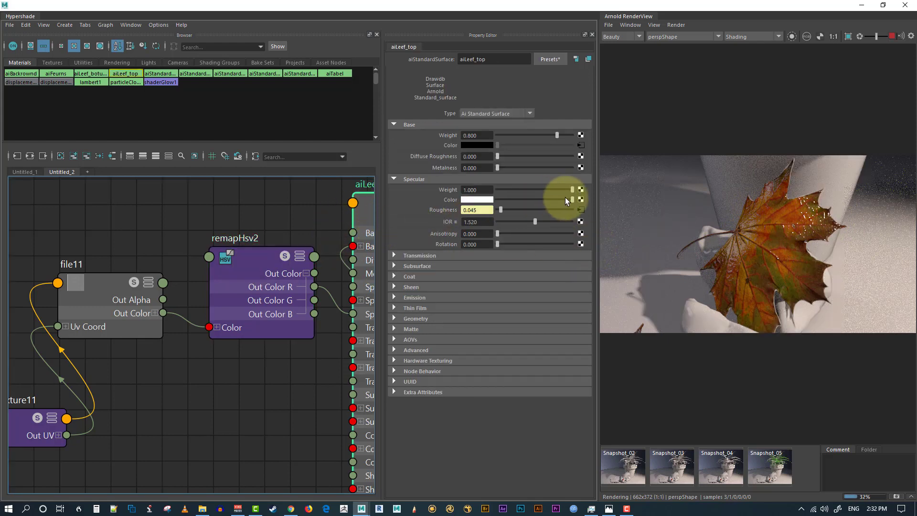
pyautogui.moveTo(565, 197); pyautogui.dragTo(555, 199)
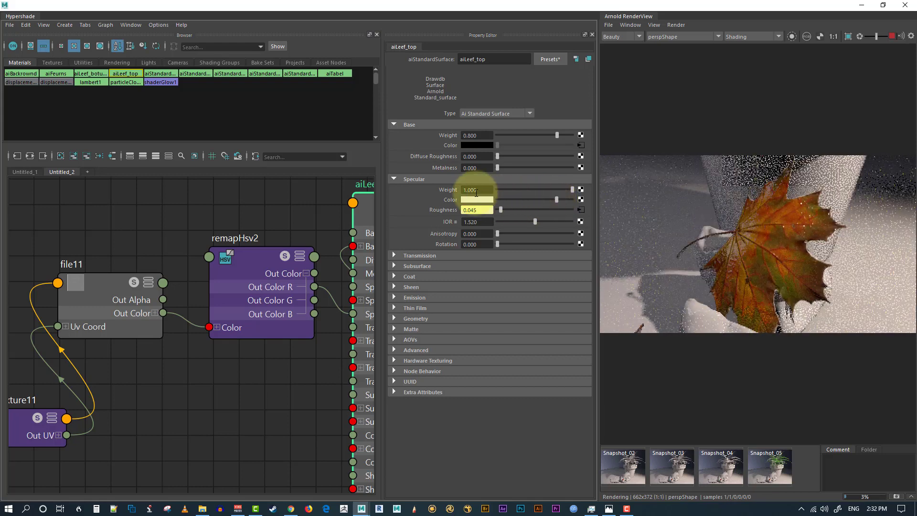
# - Try Specular IOR values of 2, 5 and 1.2 on aiLeef_top, comparing the leaf's reflections in the render
pyautogui.click(484, 222)
pyautogui.write('2')
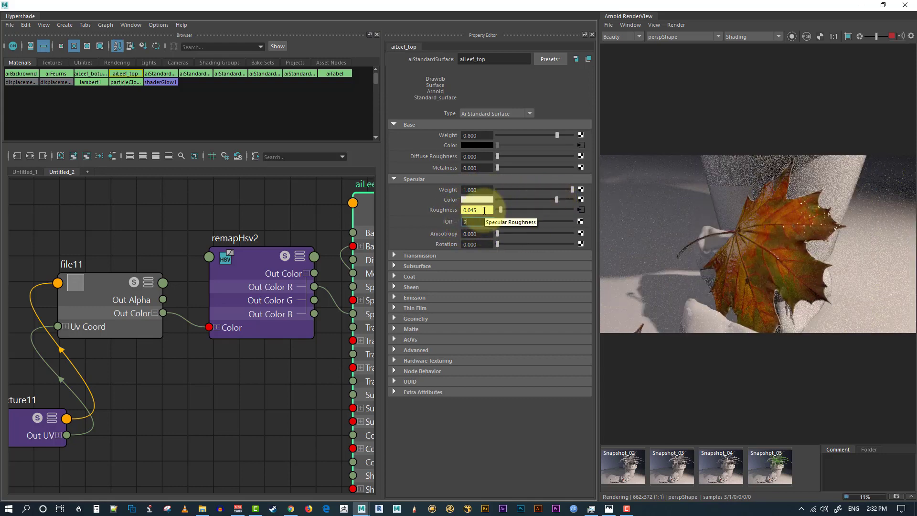
pyautogui.press('Return')
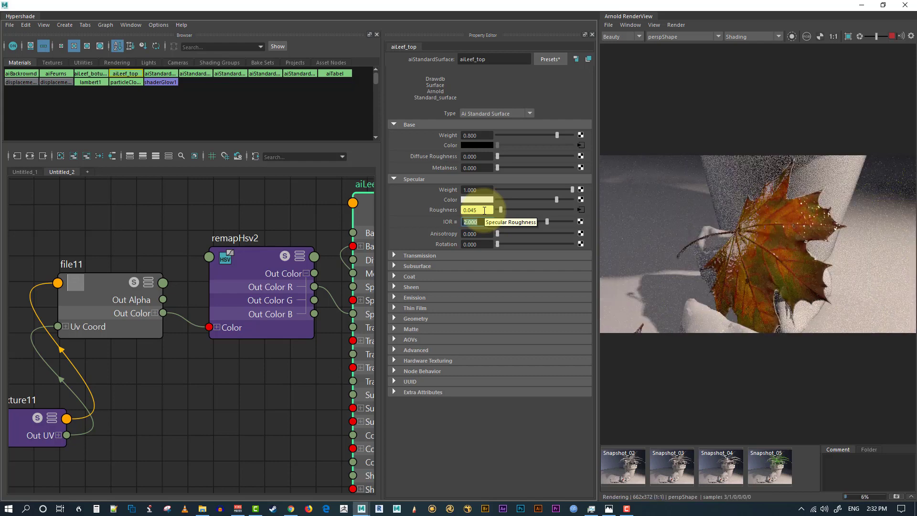
pyautogui.write('5')
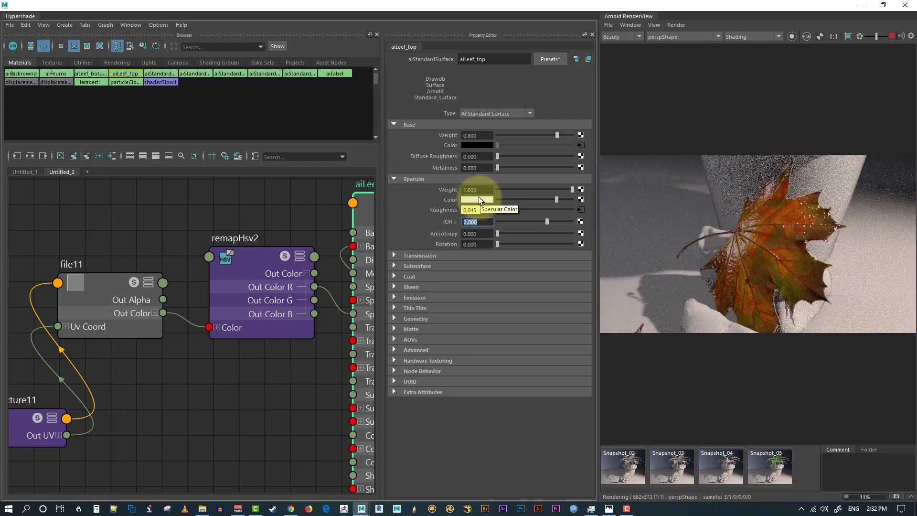
pyautogui.press('Return')
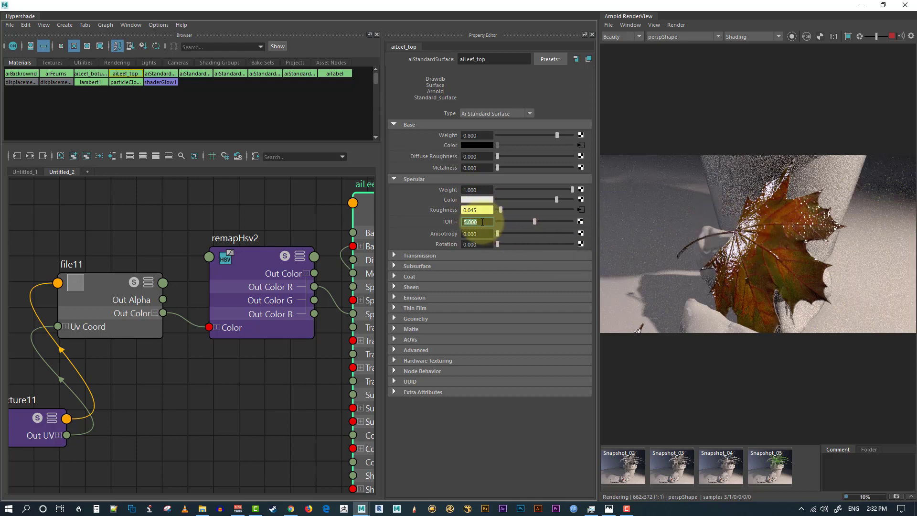
pyautogui.write('1.2')
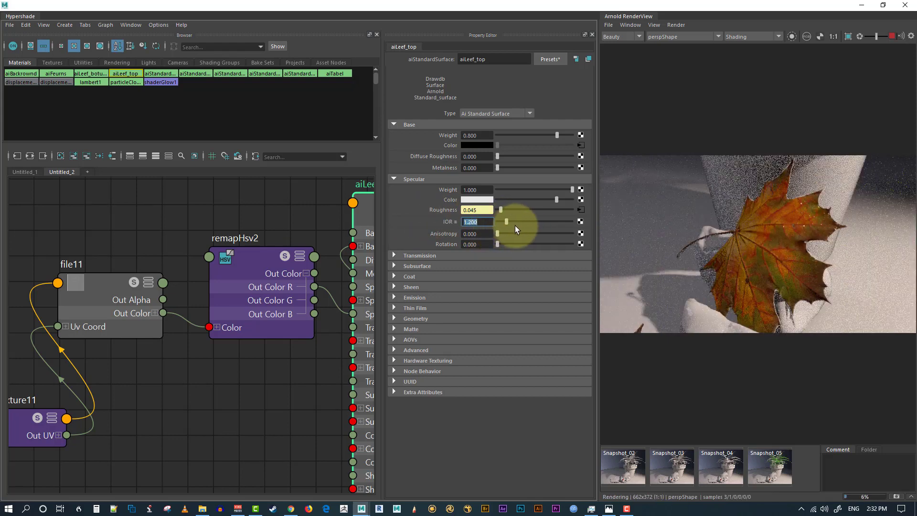
# - Set the Specular IOR of aiLeef_top to 1.3
pyautogui.click(471, 222)
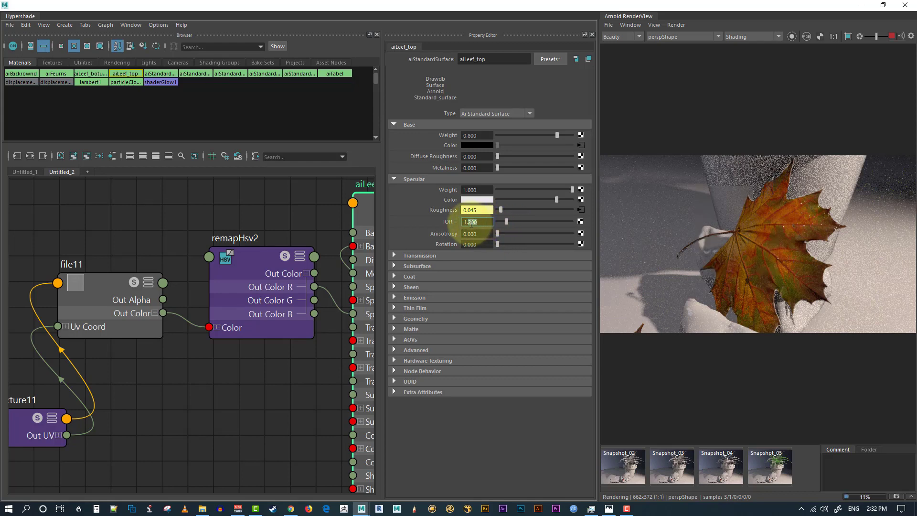
pyautogui.doubleClick(471, 222)
pyautogui.write('3')
pyautogui.press('Return')
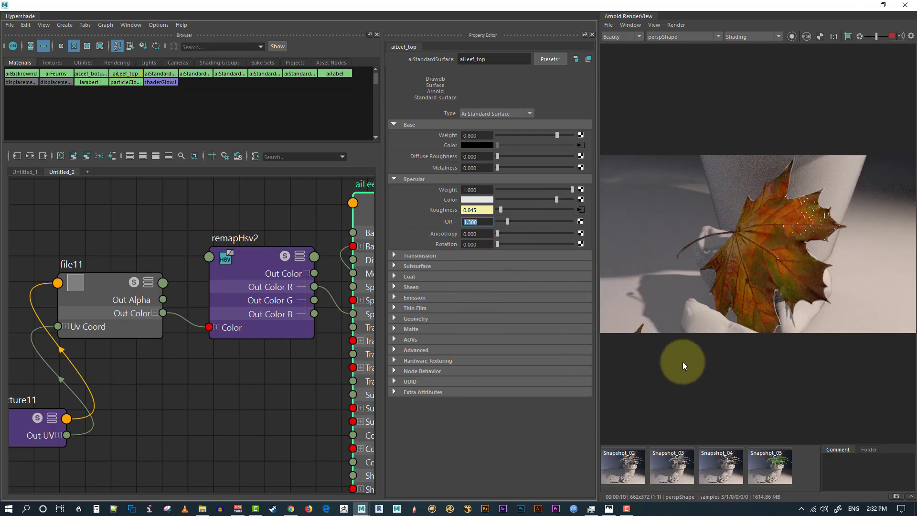
# - Move the file10 and place2dTexture10 nodes to the input side of aiLeef_top, below the file11 nodes
pyautogui.click(288, 381)
pyautogui.scroll(-8, 244, 381)
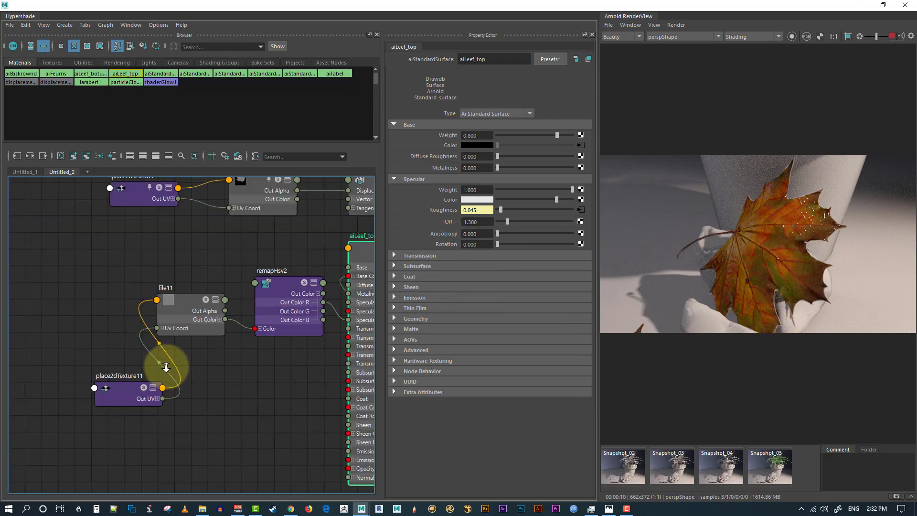
pyautogui.keyDown('alt'); pyautogui.moveTo(236, 380); pyautogui.dragTo(98, 285, button='middle'); pyautogui.keyUp('alt')
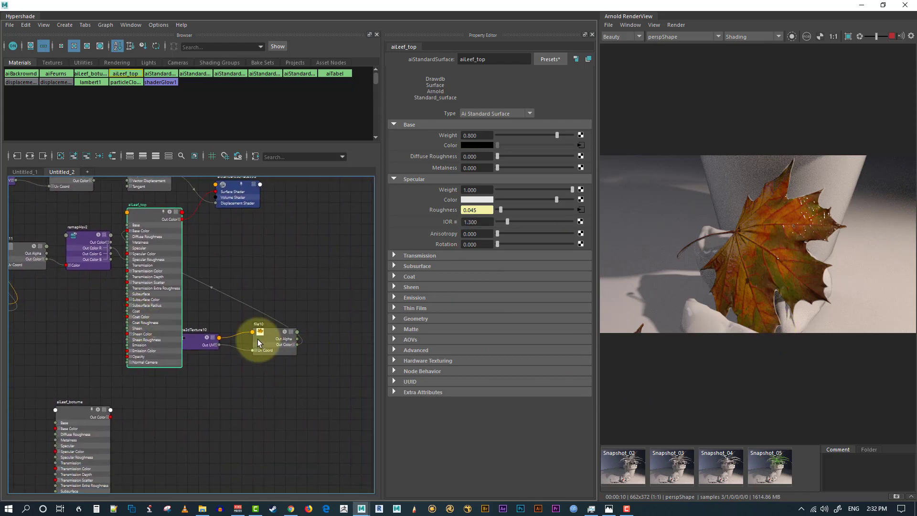
pyautogui.moveTo(199, 341); pyautogui.dragTo(1, 379)
pyautogui.moveTo(267, 334); pyautogui.dragTo(56, 317)
pyautogui.scroll(2, 164, 373)
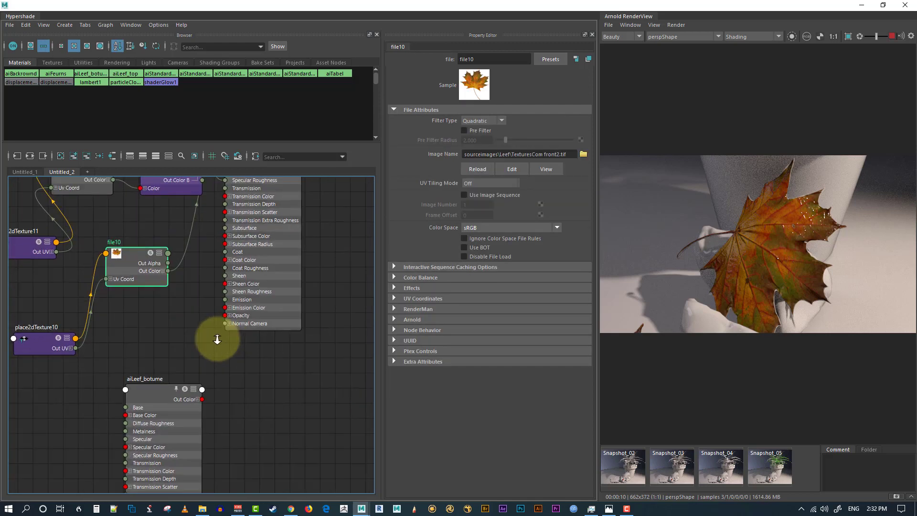
# - Connect the Out Color of aiLeef_botume to the leaf shading group's Surface Shader, replacing aiLeef_top, and tuck the material under it
pyautogui.click(148, 405)
pyautogui.moveTo(202, 412); pyautogui.dragTo(270, 364)
pyautogui.keyDown('alt'); pyautogui.moveTo(270, 364); pyautogui.dragTo(252, 375, button='middle'); pyautogui.keyUp('alt')
pyautogui.scroll(-3, 252, 375)
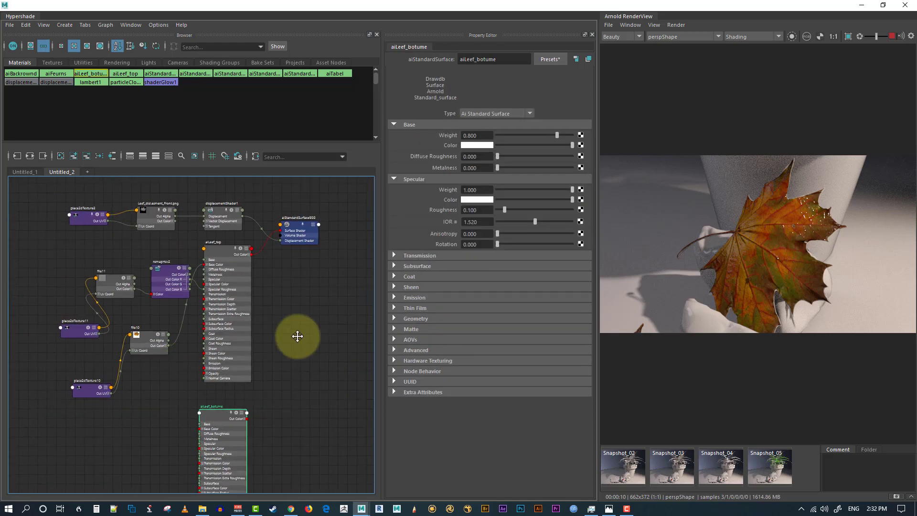
pyautogui.moveTo(251, 427); pyautogui.dragTo(288, 237)
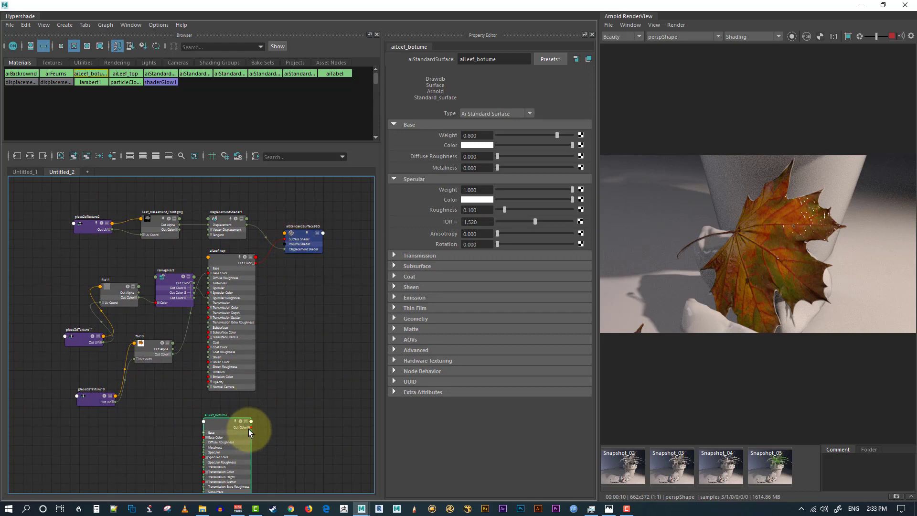
pyautogui.moveTo(251, 427); pyautogui.dragTo(287, 239)
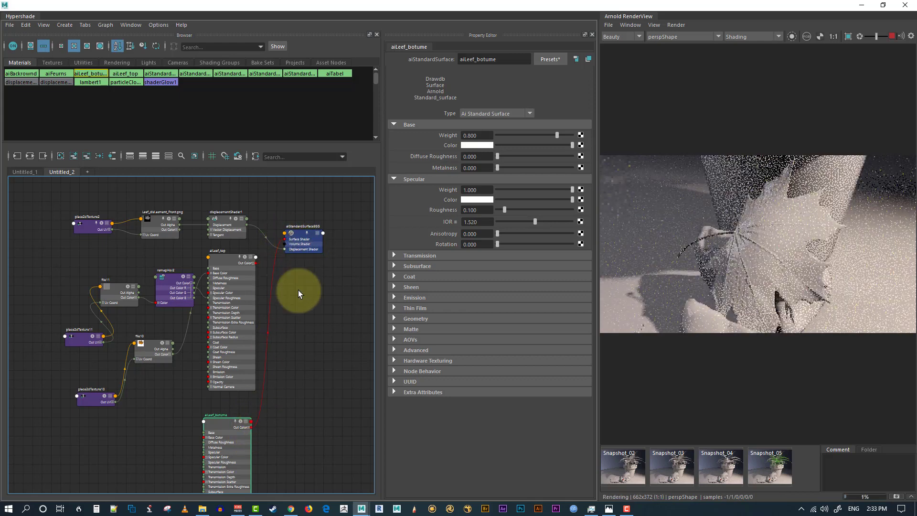
pyautogui.moveTo(217, 425)
pyautogui.mouseDown()
pyautogui.moveTo(213, 401)
pyautogui.moveTo(211, 411)
pyautogui.mouseUp()
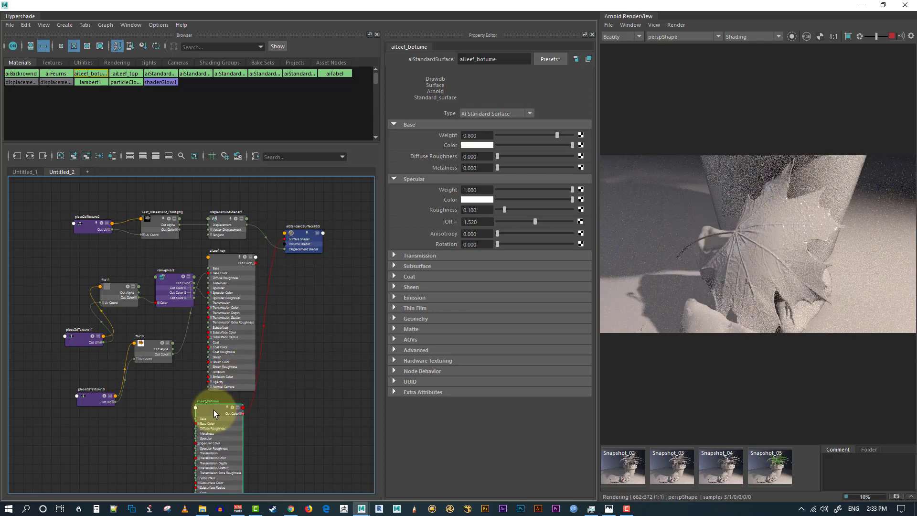
# - Add a File texture to the Base Color of aiLeef_botume and place its two nodes on the material's input side
pyautogui.click(581, 144)
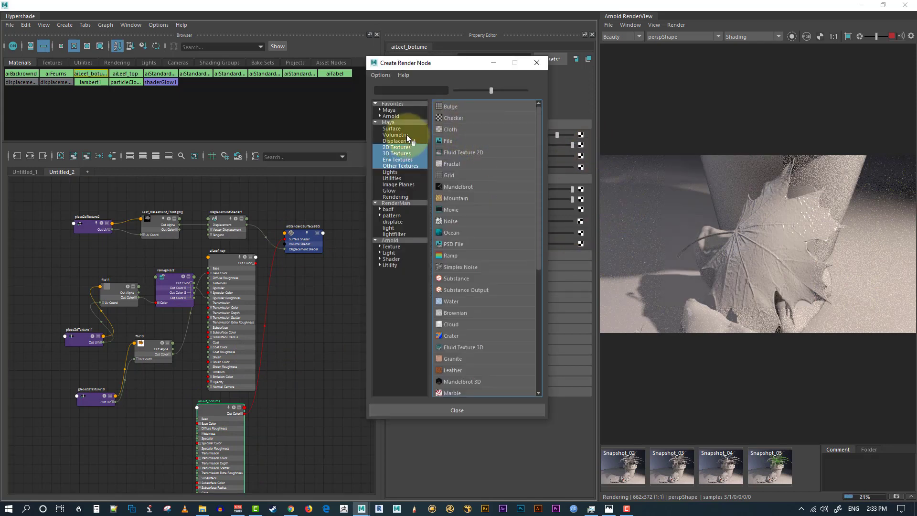
pyautogui.click(448, 141)
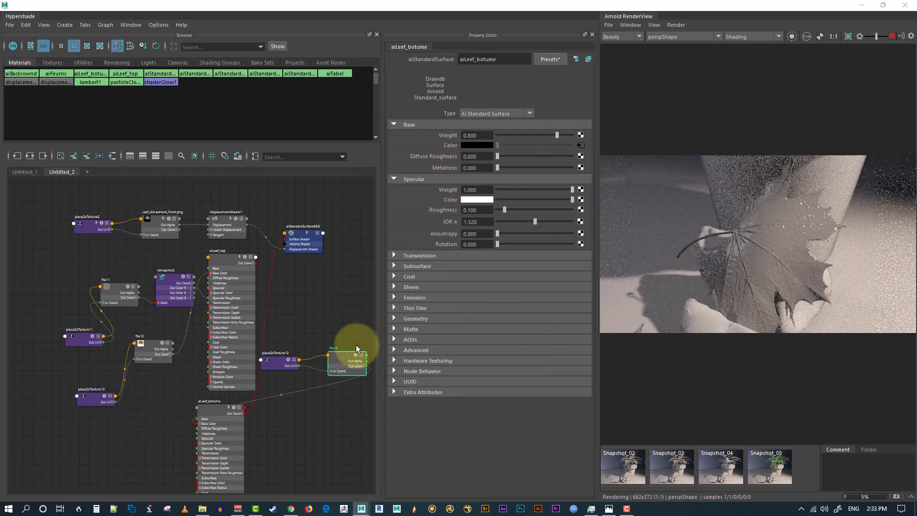
pyautogui.click(348, 358)
pyautogui.moveTo(348, 358); pyautogui.dragTo(126, 444)
pyautogui.moveTo(264, 358); pyautogui.dragTo(56, 448)
pyautogui.click(122, 445)
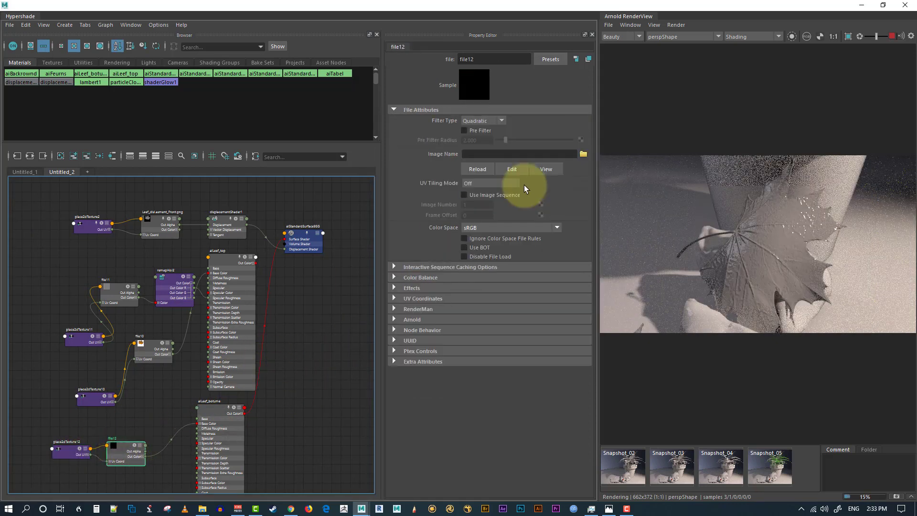
# - Load TexturesComBack.tif from the Leef source images into the new base color file node
pyautogui.click(584, 152)
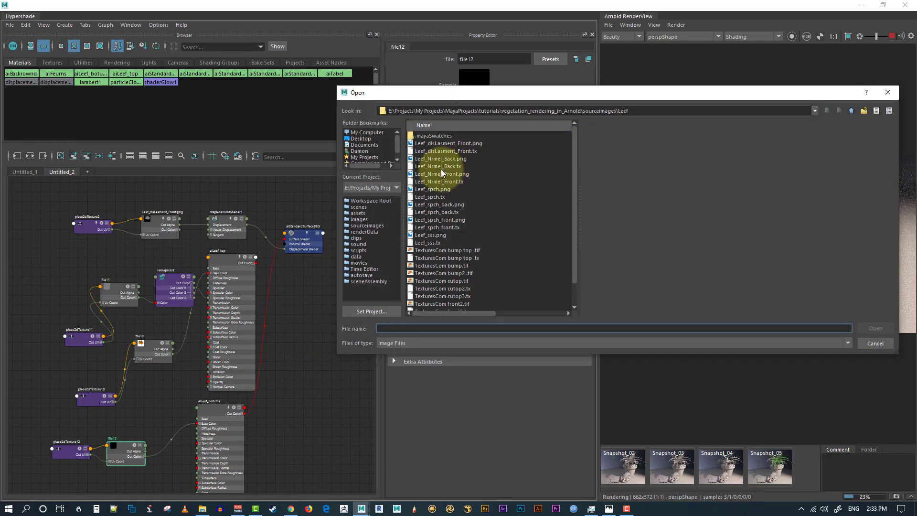
pyautogui.scroll(-1, 475, 265)
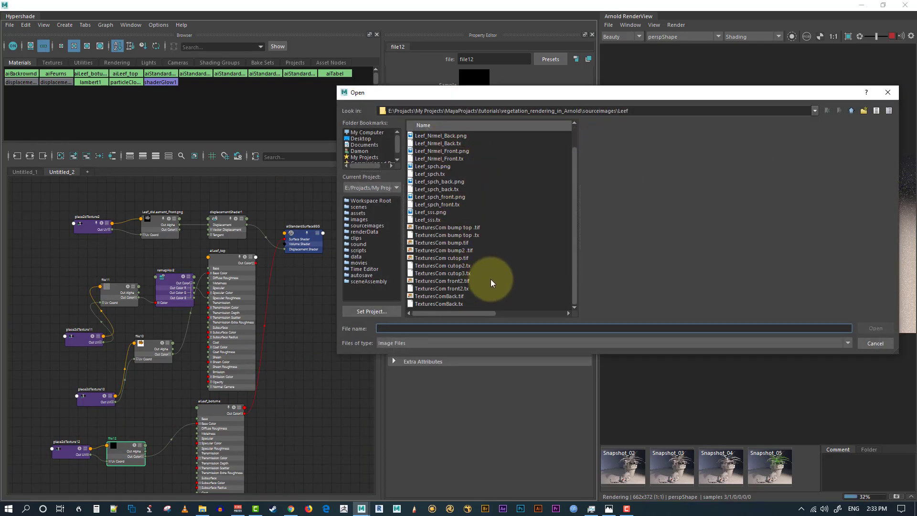
pyautogui.click(448, 297)
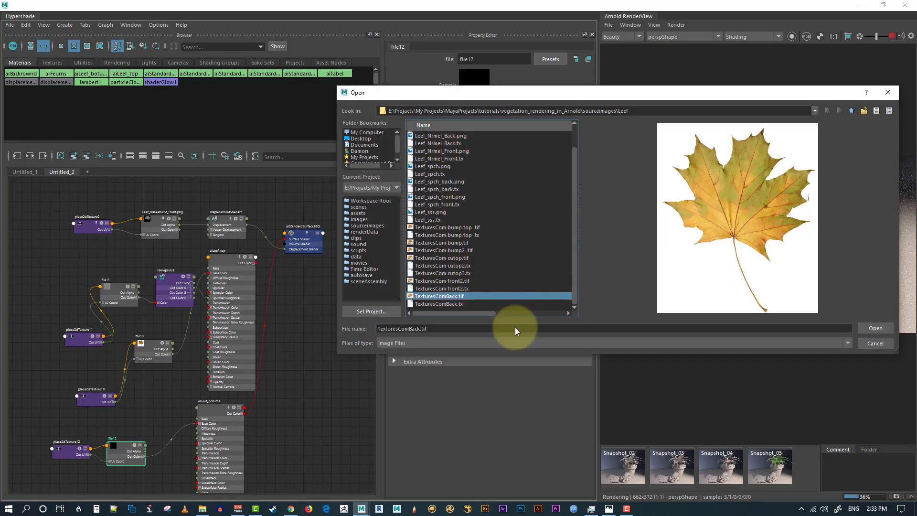
pyautogui.click(874, 328)
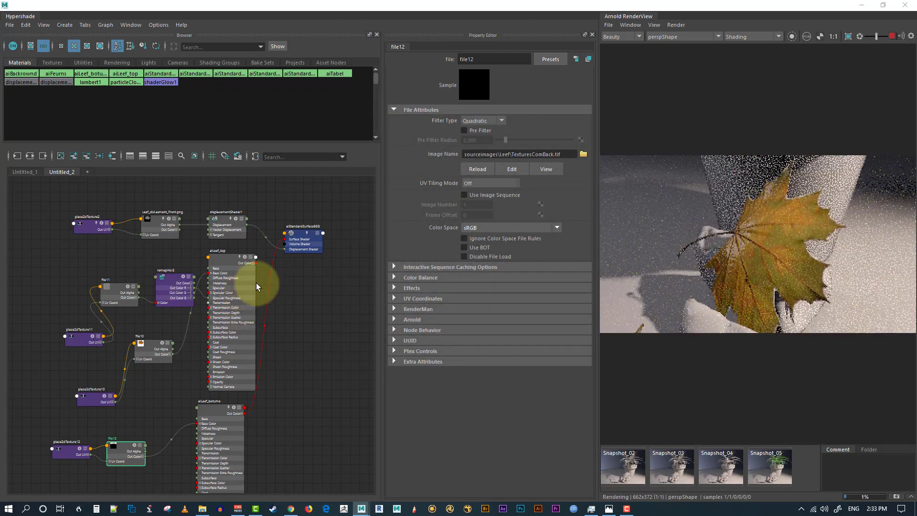
# - Set the aiLeef_botume Specular Roughness to 0.768 and its Specular Weight to 0.374
pyautogui.click(210, 405)
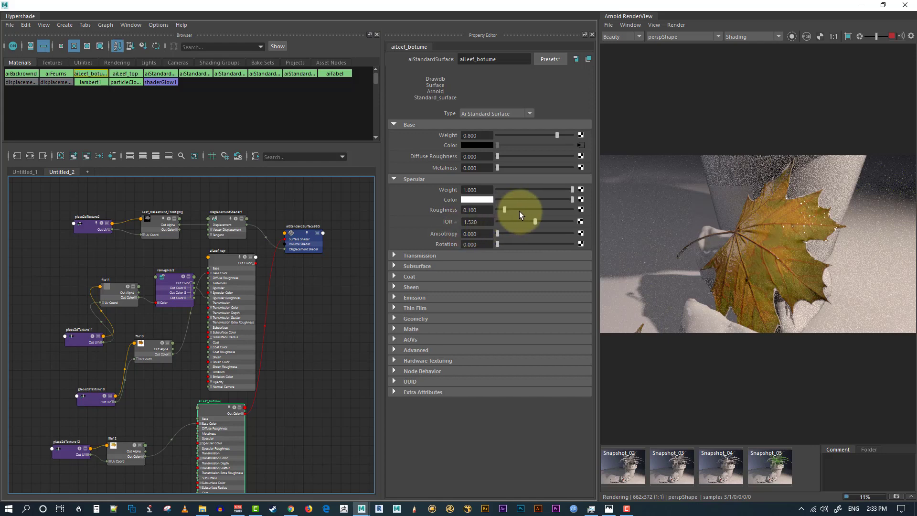
pyautogui.moveTo(504, 209); pyautogui.dragTo(524, 189)
pyautogui.click(540, 190)
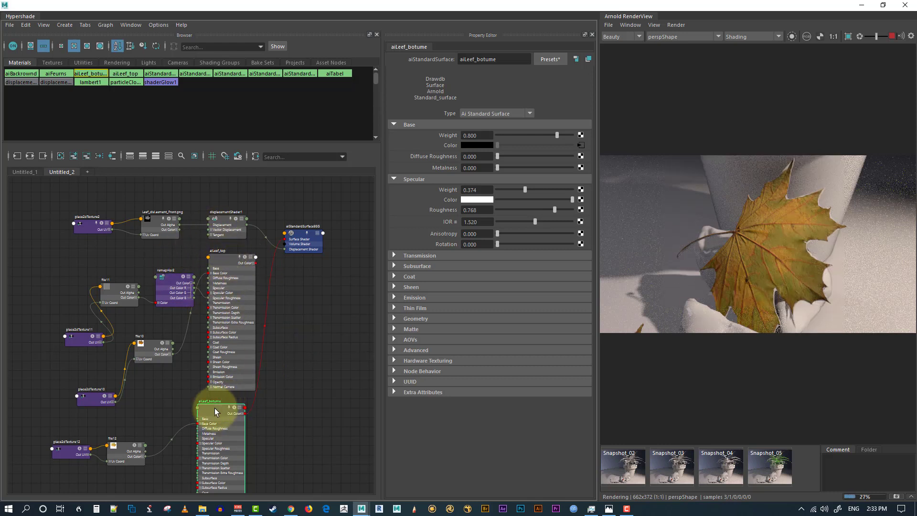
# - Add a File texture to the Geometry Opacity of aiLeef_botume and open the file node's attributes
pyautogui.click(473, 332)
pyautogui.click(581, 338)
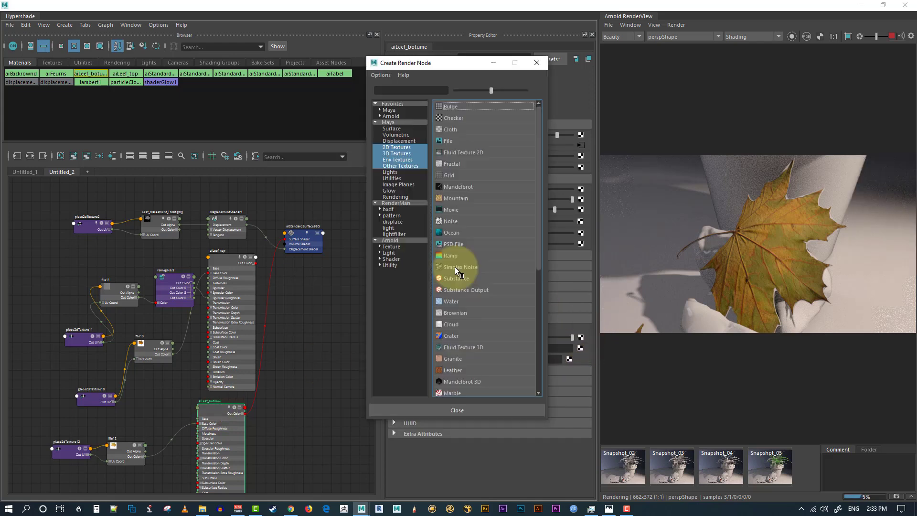
pyautogui.click(440, 138)
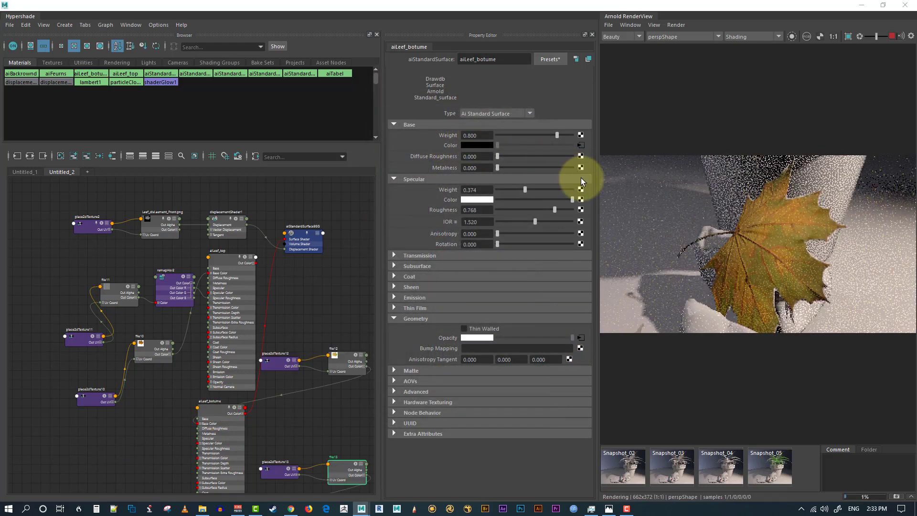
pyautogui.click(581, 338)
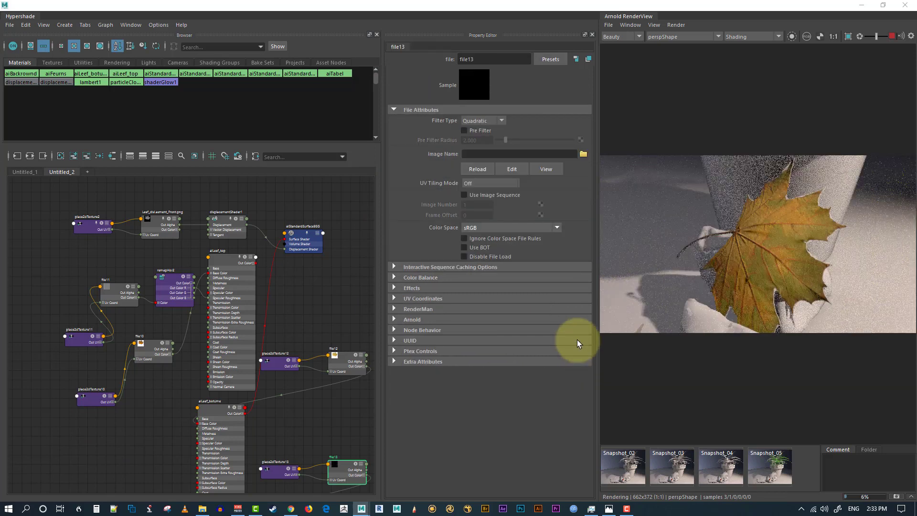
# - Load TexturesCom cutop.tif into the opacity file node and place it with its placement node on aiLeef_botume's input side
pyautogui.click(584, 154)
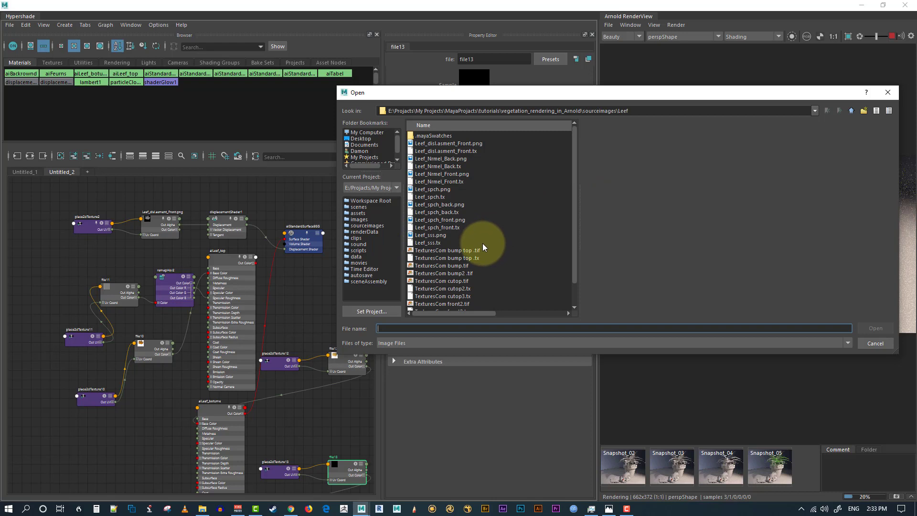
pyautogui.scroll(-1, 485, 276)
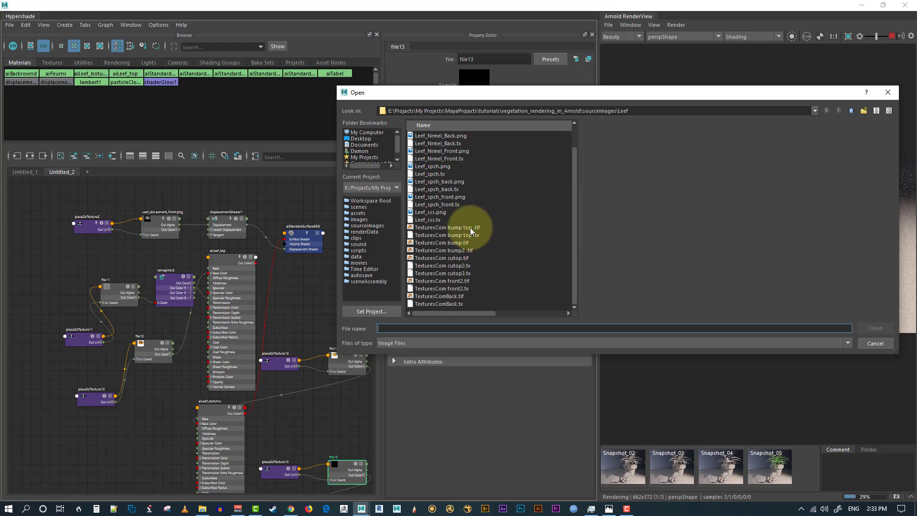
pyautogui.click(458, 296)
pyautogui.click(459, 277)
pyautogui.click(460, 258)
pyautogui.click(461, 250)
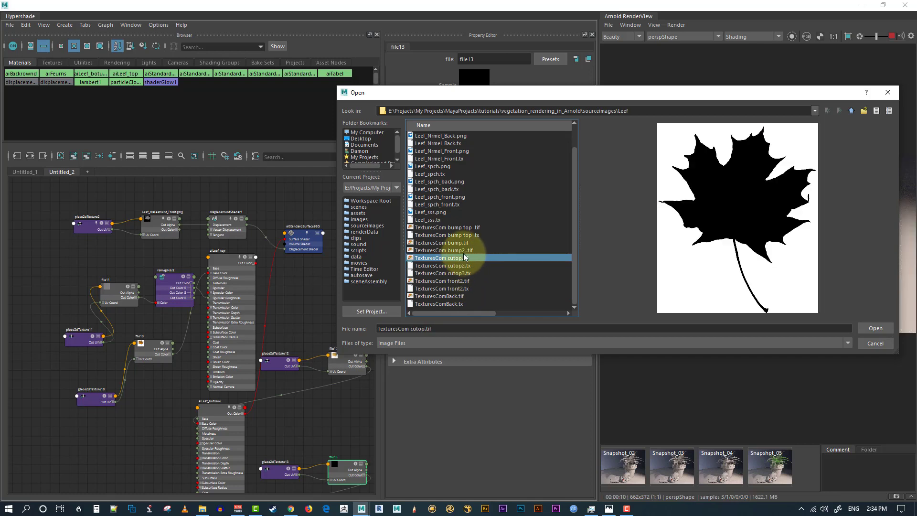
pyautogui.click(466, 243)
pyautogui.click(461, 259)
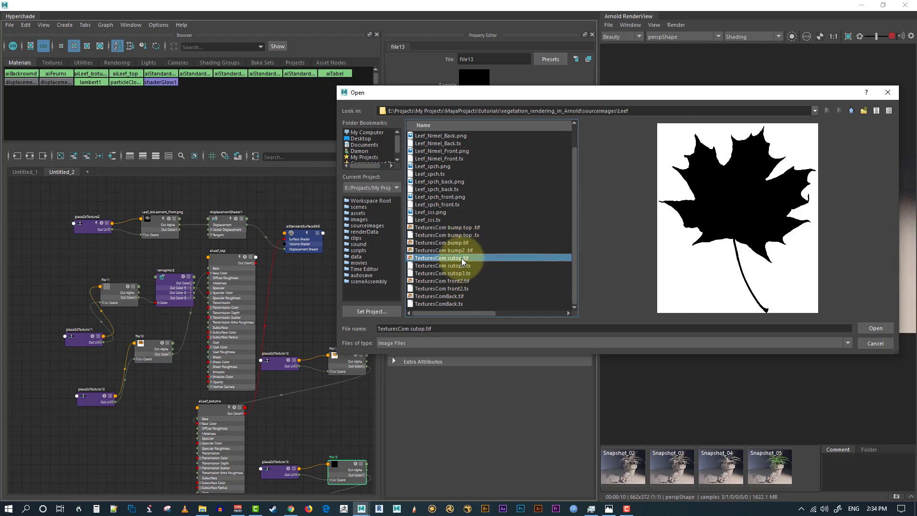
pyautogui.click(869, 325)
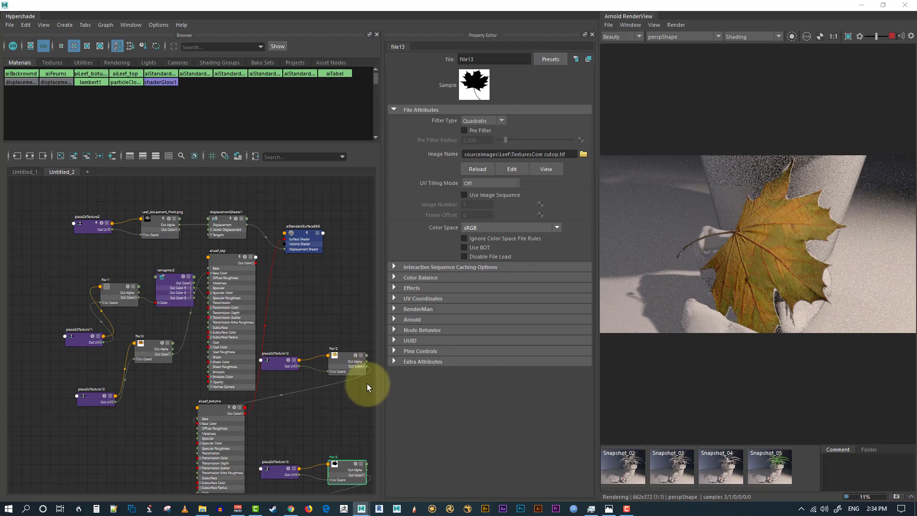
pyautogui.moveTo(339, 471); pyautogui.dragTo(134, 438)
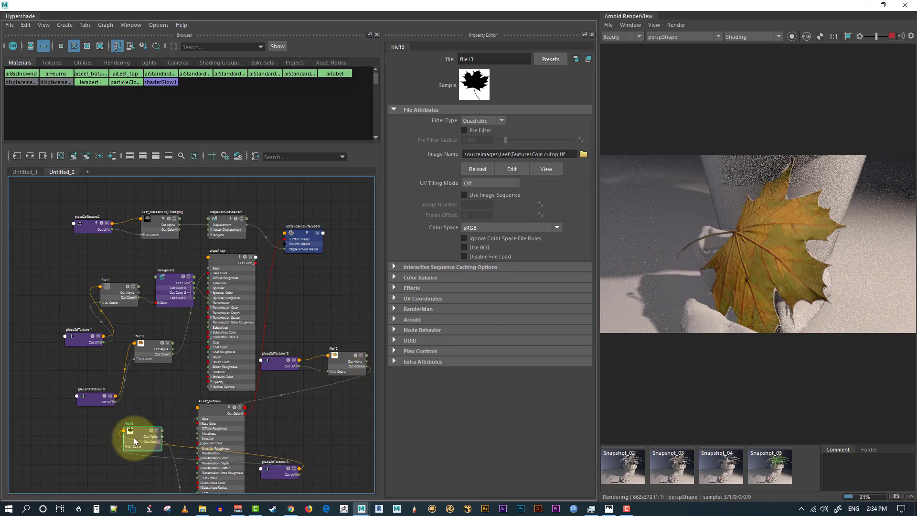
pyautogui.moveTo(268, 472); pyautogui.dragTo(90, 462)
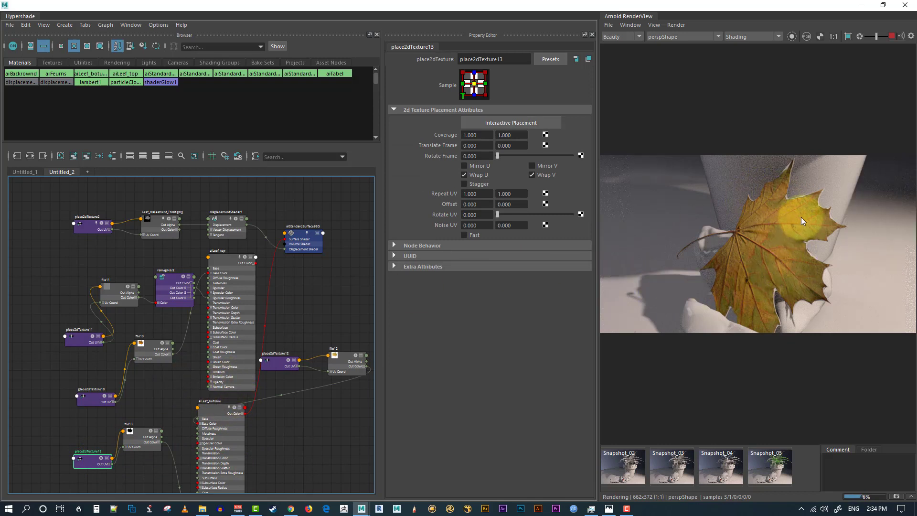
# - Check the cutout file texture and its connection to the Geometry Opacity of aiLeef_botume
pyautogui.click(131, 436)
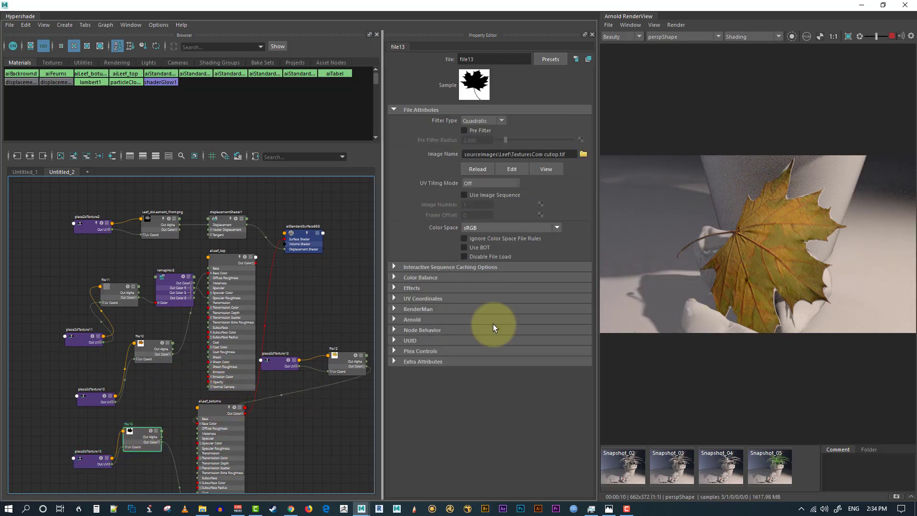
pyautogui.keyDown('alt'); pyautogui.moveTo(282, 390); pyautogui.dragTo(300, 240, button='middle'); pyautogui.keyUp('alt')
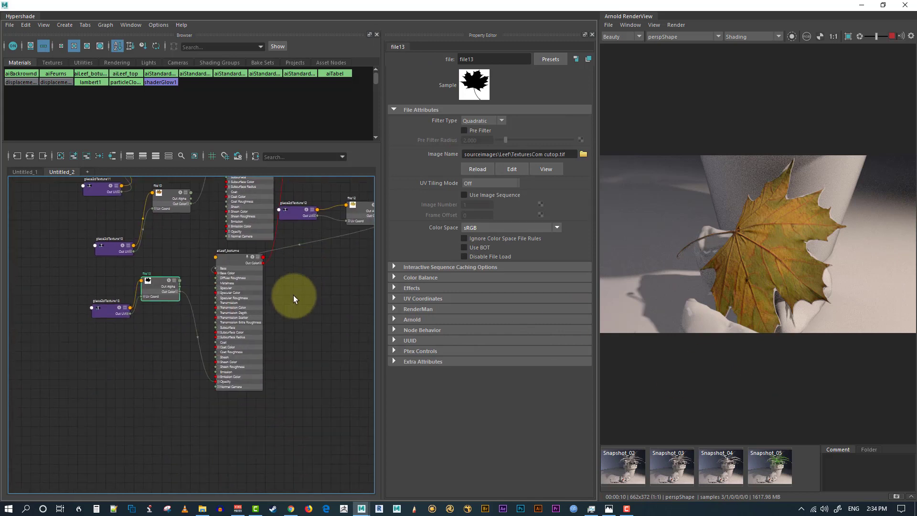
pyautogui.click(245, 317)
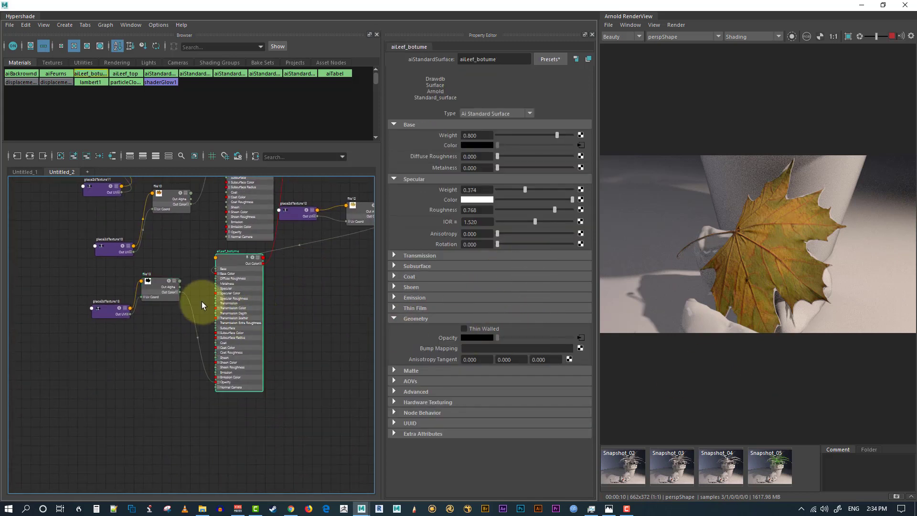
pyautogui.click(154, 287)
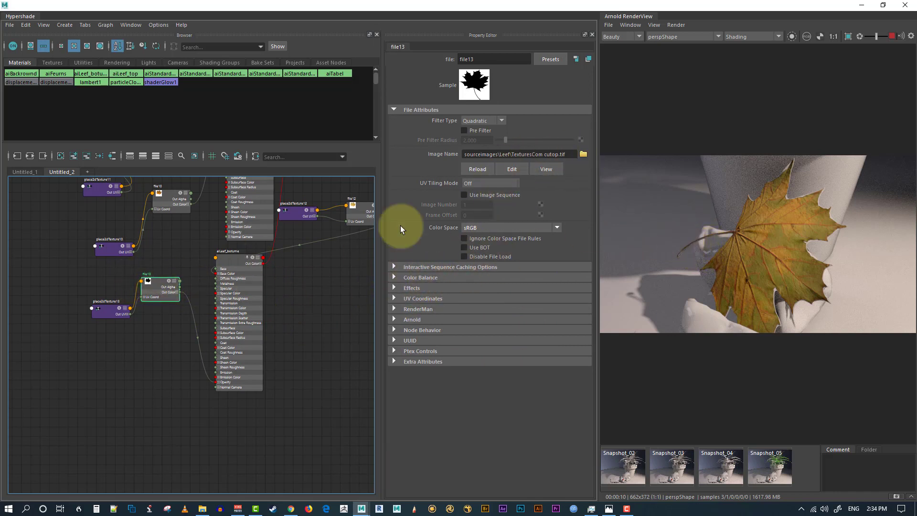
# - Select the leaf mesh and turn off Opaque in its Arnold shape attributes in the main Maya window
pyautogui.click(758, 234)
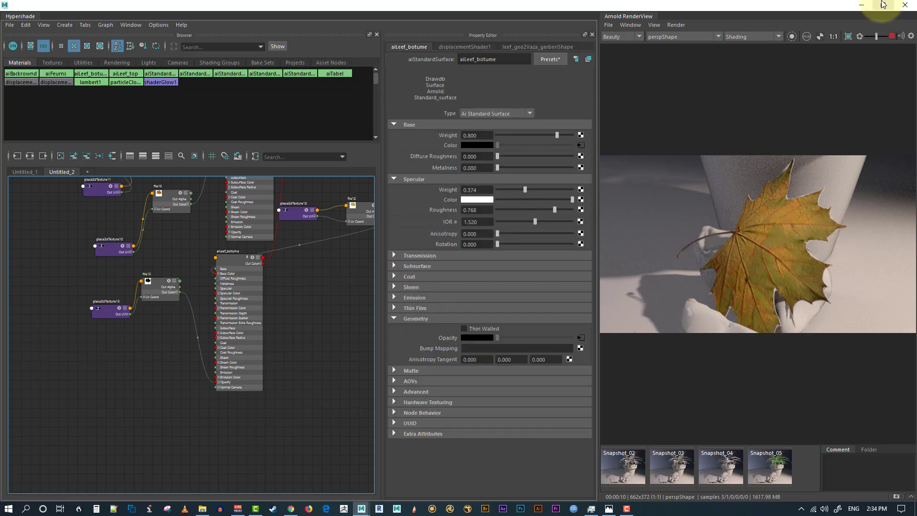
pyautogui.click(458, 48)
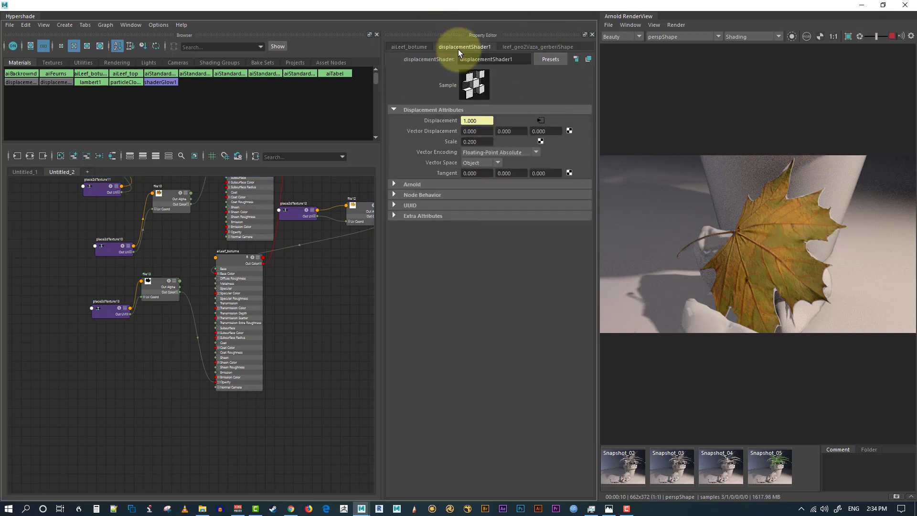
pyautogui.click(521, 45)
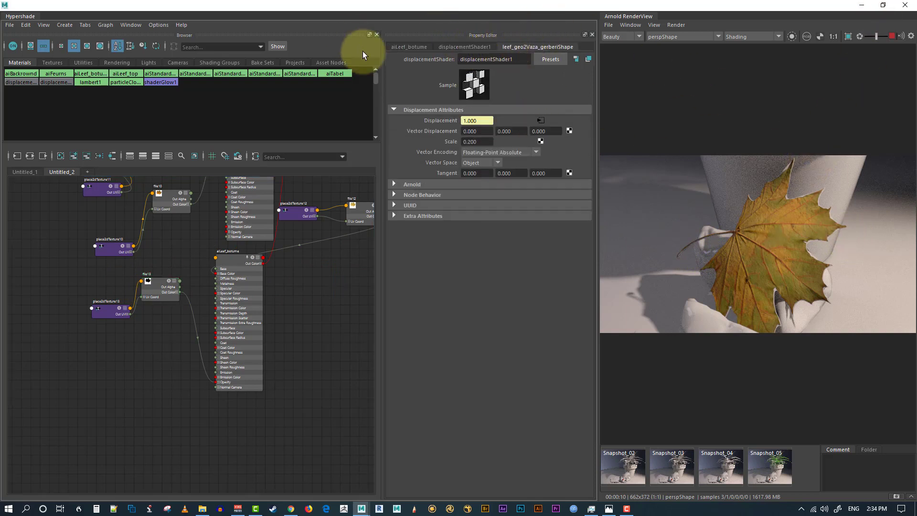
pyautogui.doubleClick(829, 5)
pyautogui.moveTo(800, 63); pyautogui.dragTo(546, 143)
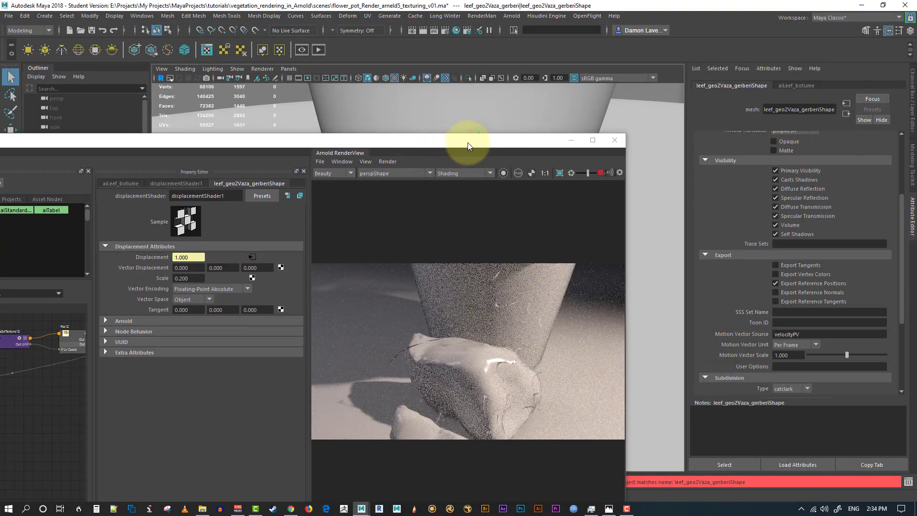
pyautogui.moveTo(485, 135); pyautogui.dragTo(682, 1)
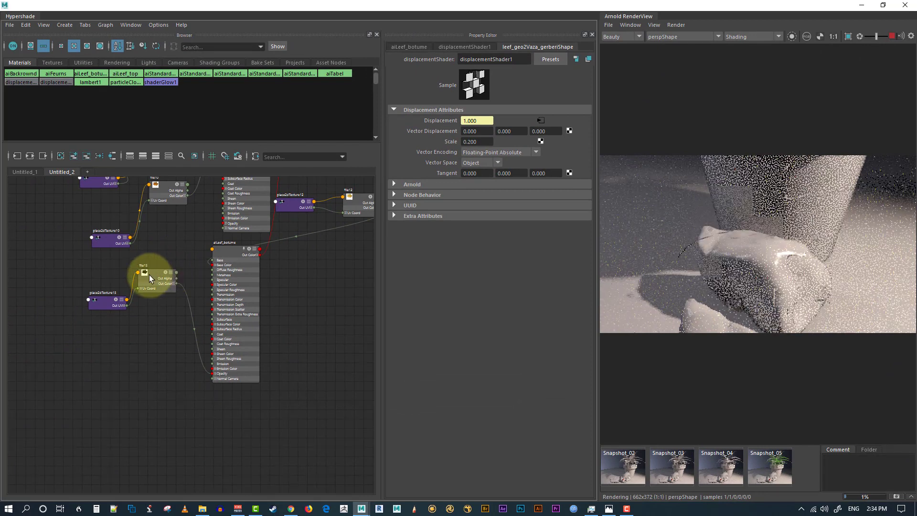
# - Create a reverse node below the cutout file node in the shader graph
pyautogui.click(151, 274)
pyautogui.click(161, 346)
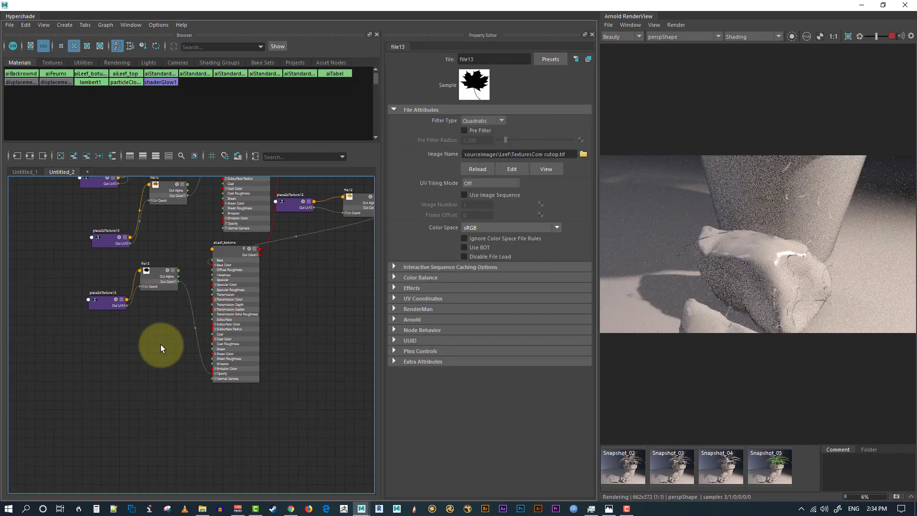
pyautogui.press('Tab')
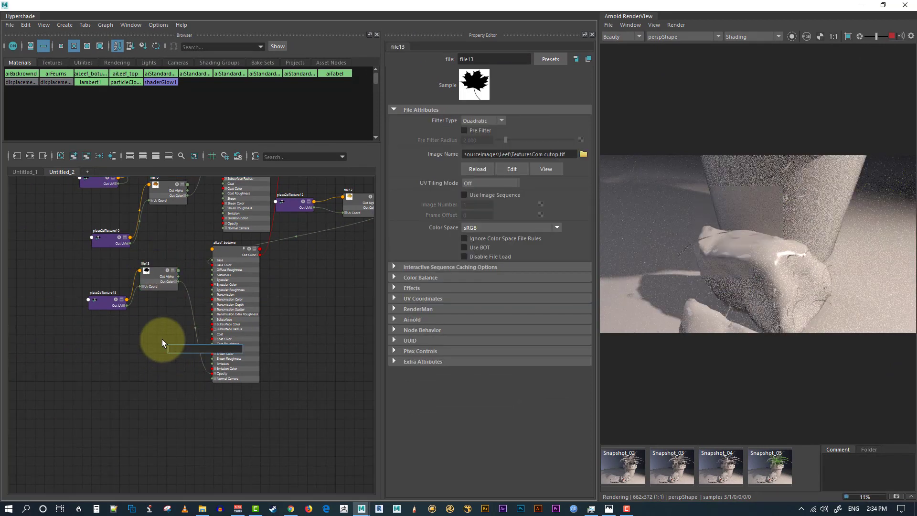
pyautogui.write('re')
pyautogui.press('Down')
pyautogui.press('Down')
pyautogui.press('Down')
pyautogui.press('Down')
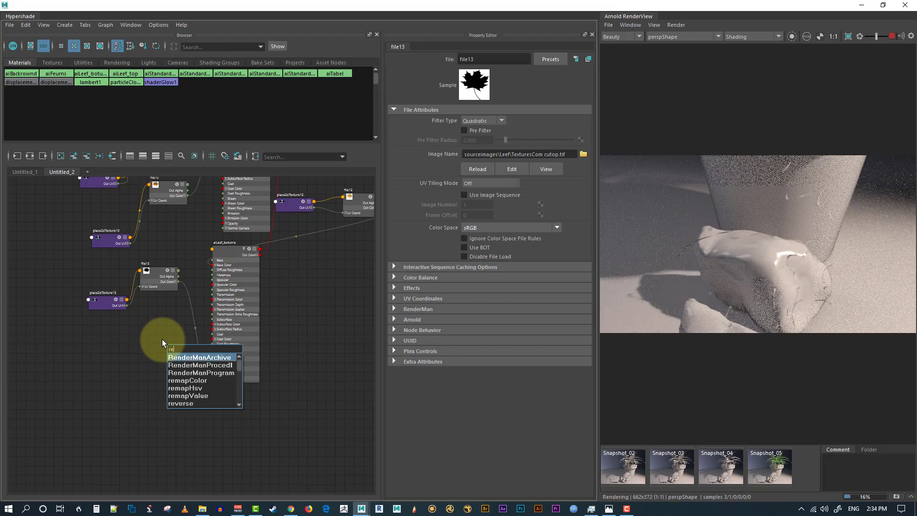
pyautogui.press('Down')
pyautogui.press('Down')
pyautogui.press('Down')
pyautogui.press('Return')
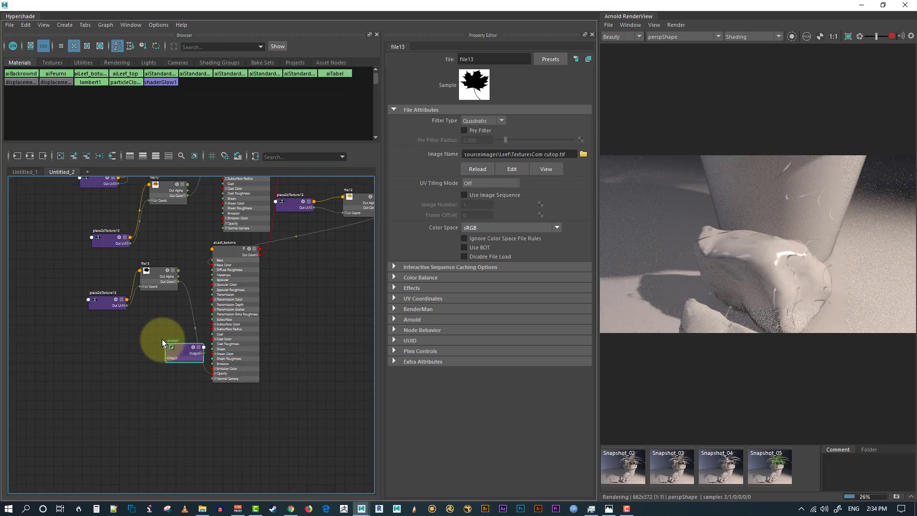
# - Connect the cutout file's Out Color to the reverse node's Input and its Output to aiLeef_botume's Opacity
pyautogui.keyDown('alt'); pyautogui.moveTo(161, 294); pyautogui.dragTo(178, 282, button='middle'); pyautogui.keyUp('alt')
pyautogui.keyDown('alt'); pyautogui.moveTo(178, 284); pyautogui.dragTo(265, 325, button='right'); pyautogui.keyUp('alt')
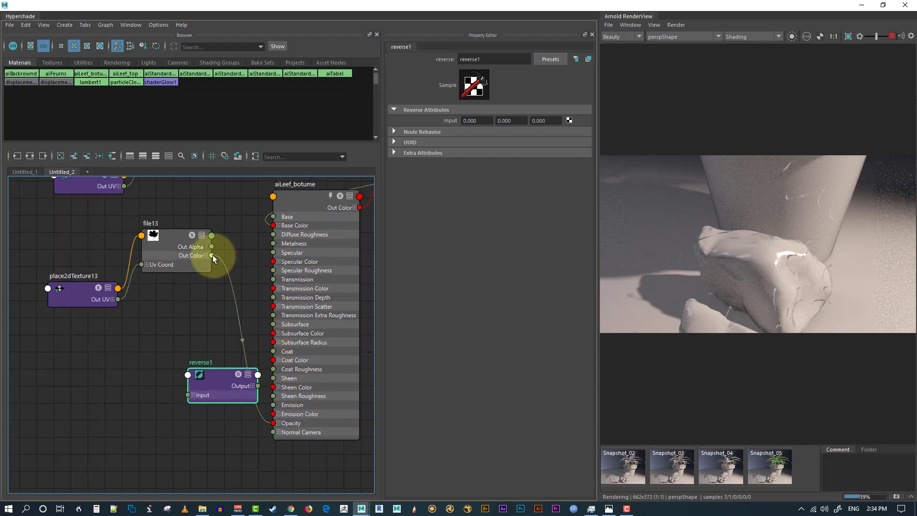
pyautogui.moveTo(212, 255); pyautogui.dragTo(190, 395)
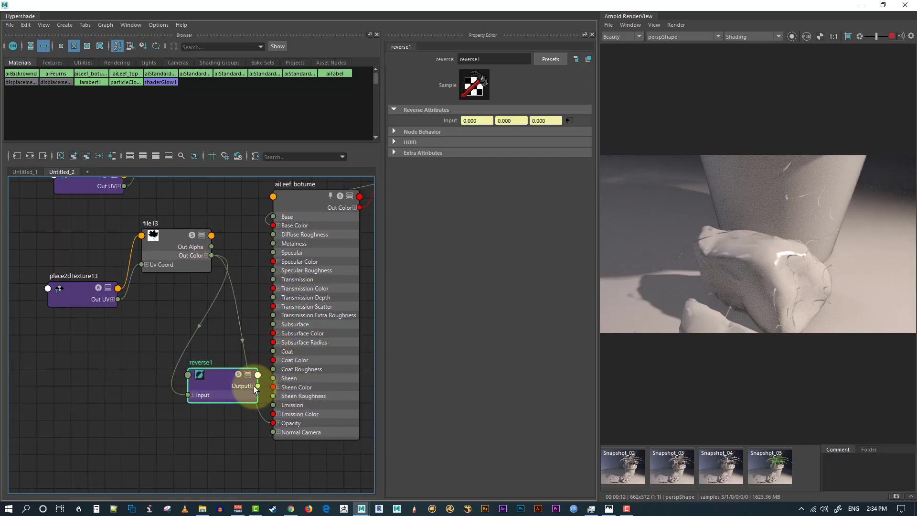
pyautogui.moveTo(258, 386); pyautogui.dragTo(272, 423)
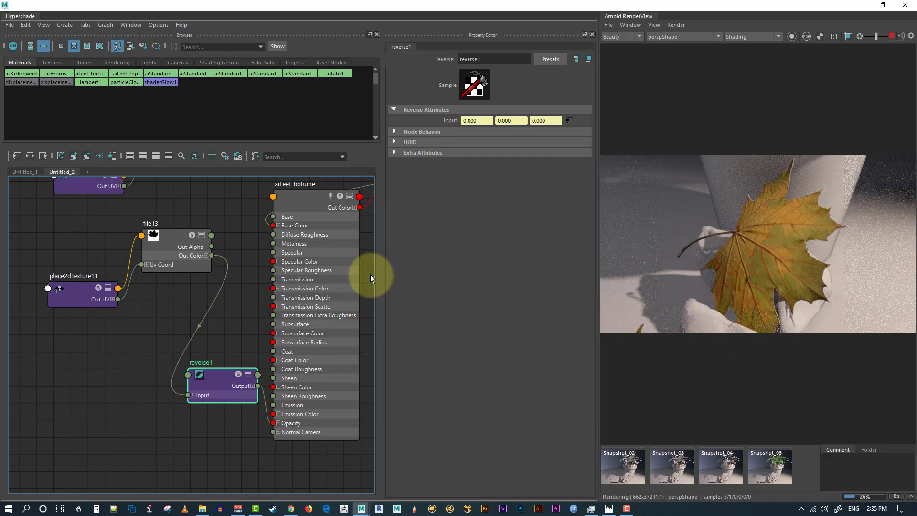
# - Move file12 and its placement node over to the input side of aiLeef_botume
pyautogui.scroll(-5, 246, 271)
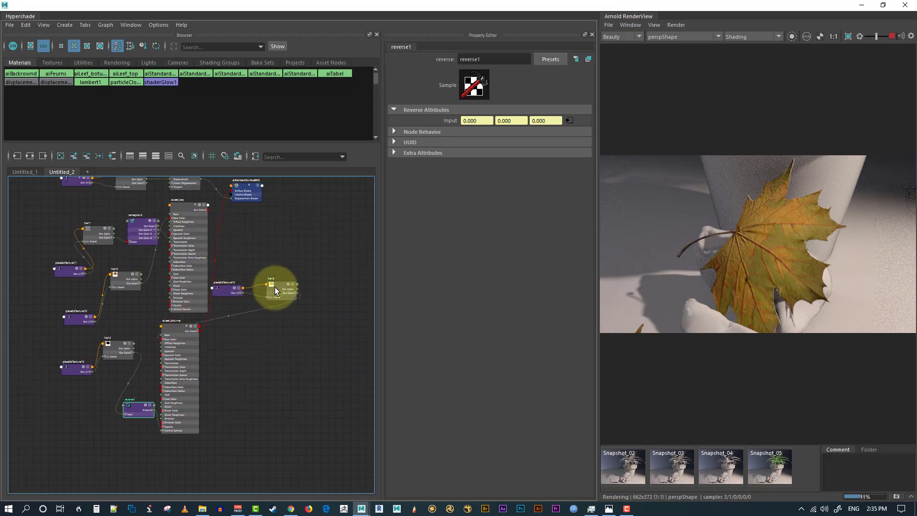
pyautogui.moveTo(275, 289); pyautogui.dragTo(121, 340)
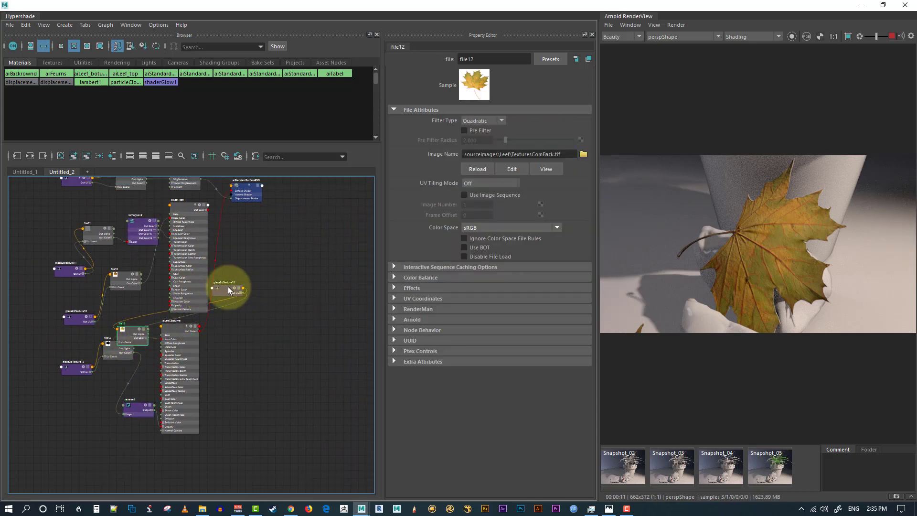
pyautogui.moveTo(228, 286); pyautogui.dragTo(57, 338)
# - Rearrange all the shader nodes in the graph and move the aiLeef_top network directly beneath aiLeef_botume
pyautogui.keyDown('alt'); pyautogui.moveTo(271, 309); pyautogui.dragTo(334, 325, button='middle'); pyautogui.keyUp('alt')
pyautogui.keyDown('alt'); pyautogui.moveTo(334, 325); pyautogui.dragTo(359, 316, button='right'); pyautogui.keyUp('alt')
pyautogui.moveTo(138, 194); pyautogui.dragTo(320, 453)
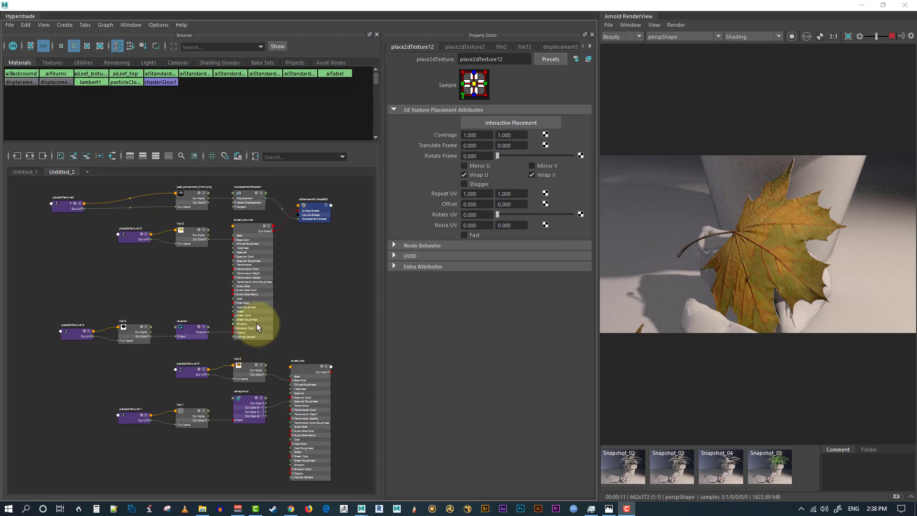
pyautogui.moveTo(110, 370); pyautogui.dragTo(331, 482)
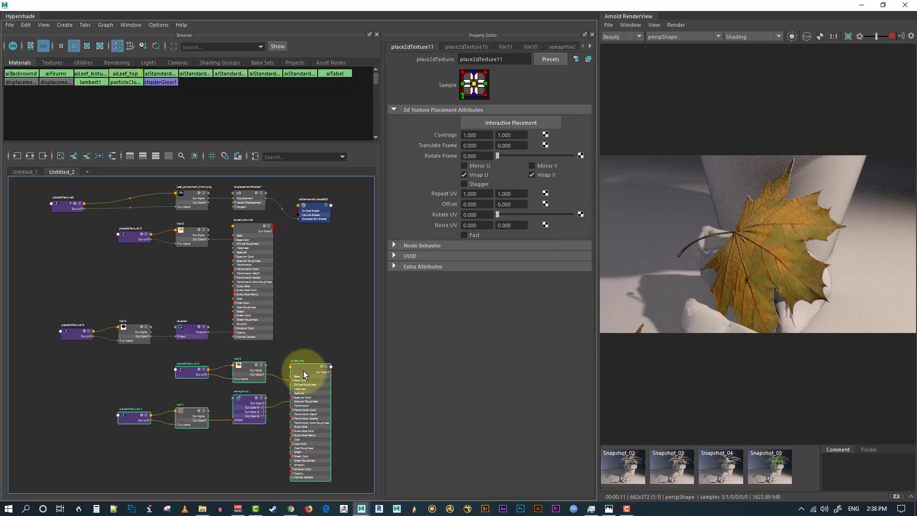
pyautogui.moveTo(303, 371); pyautogui.dragTo(239, 372)
# - Create an aiTwoSided node in the empty area beside aiLeef_botume
pyautogui.scroll(-4, 294, 263)
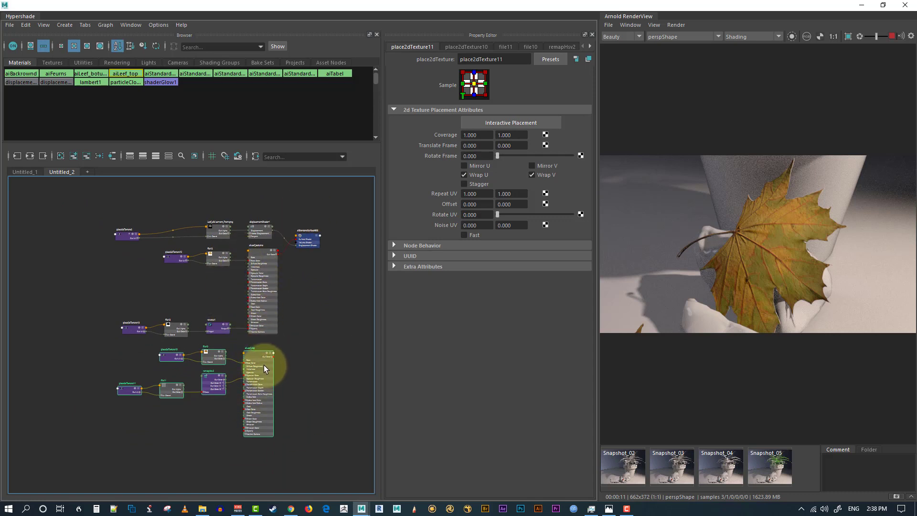
pyautogui.scroll(4, 324, 269)
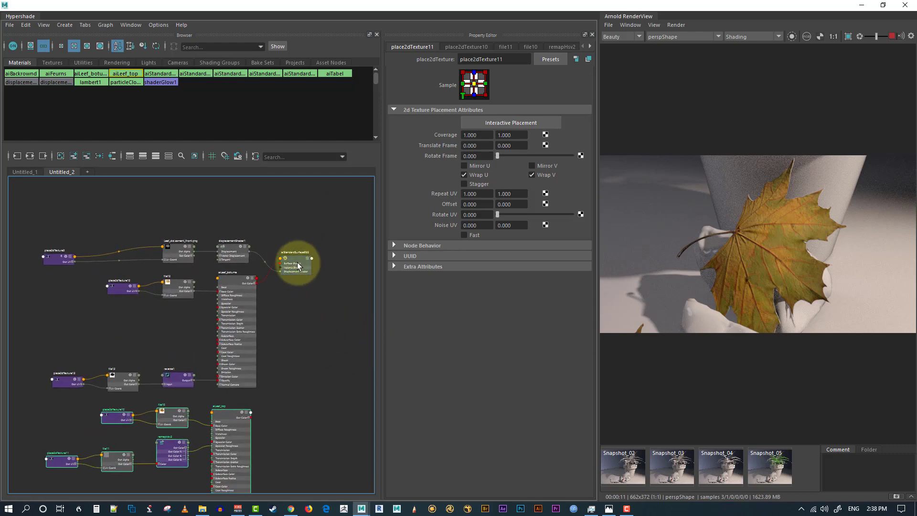
pyautogui.scroll(3, 307, 363)
pyautogui.scroll(3, 244, 338)
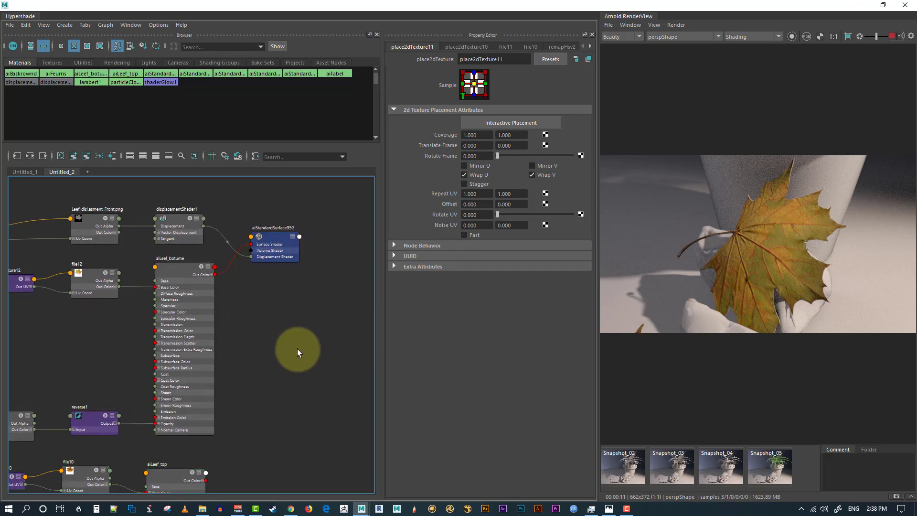
pyautogui.press('Tab')
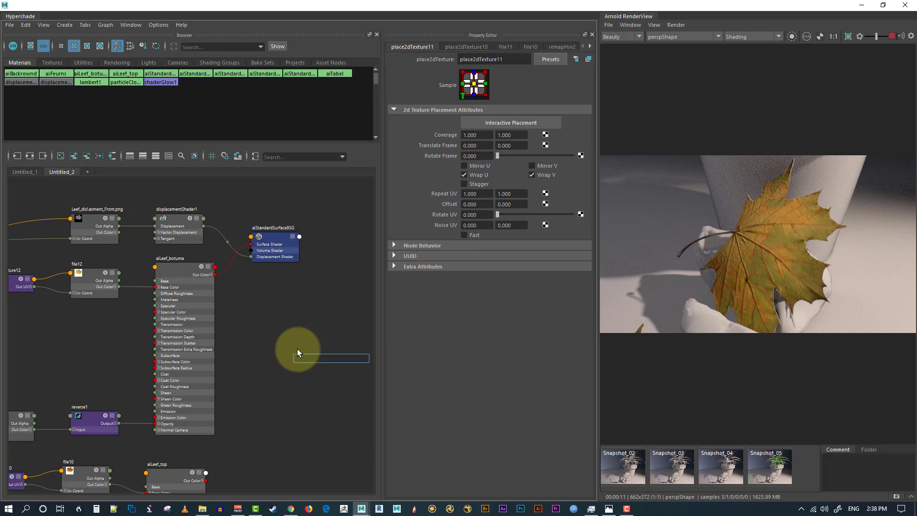
pyautogui.write('at o')
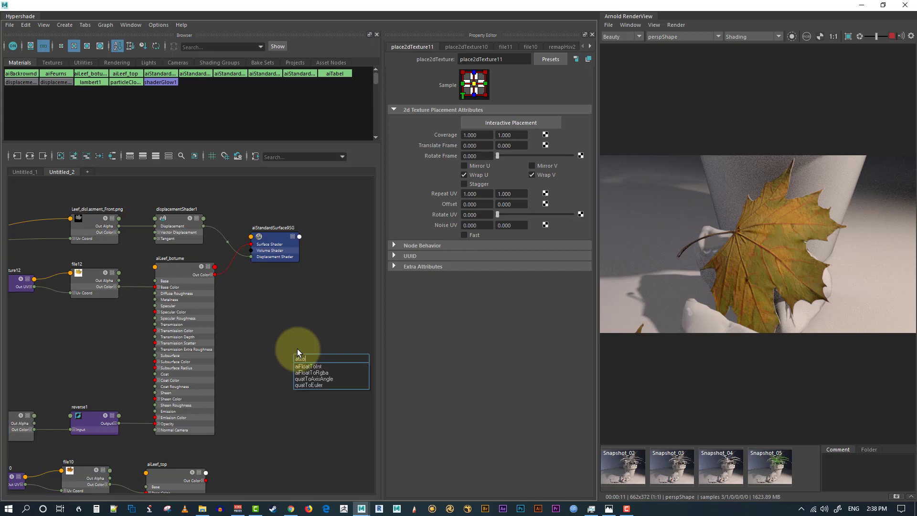
pyautogui.press('Down')
pyautogui.press('Down')
pyautogui.press('Down')
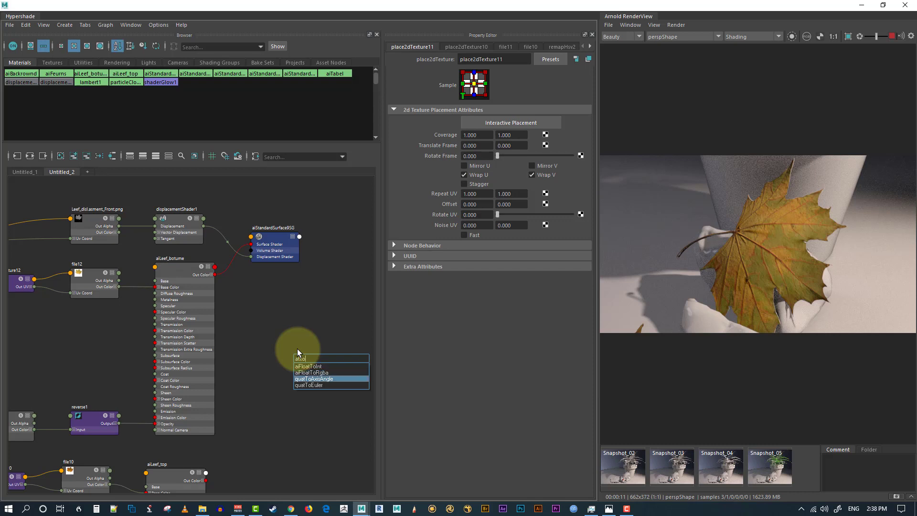
pyautogui.press('BackSpace')
pyautogui.press('BackSpace')
pyautogui.press('BackSpace')
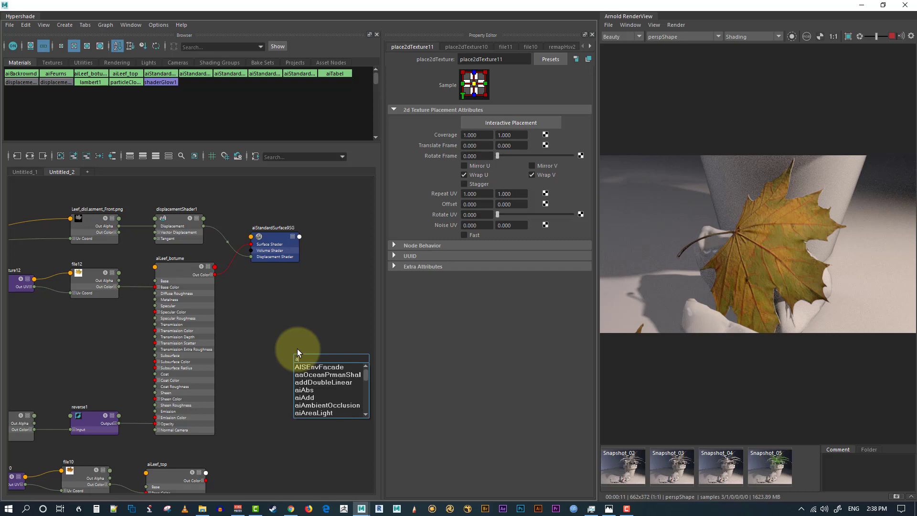
pyautogui.write('ito')
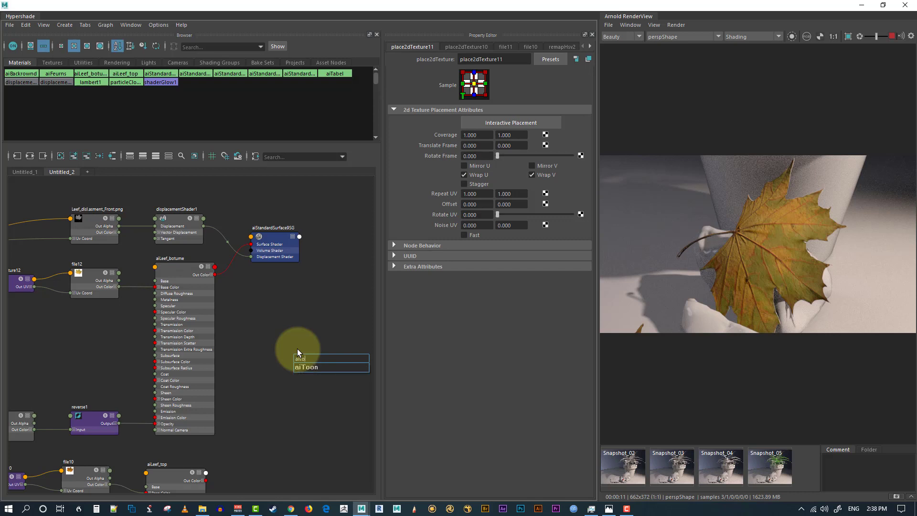
pyautogui.press('BackSpace')
pyautogui.press('Down')
pyautogui.press('Down')
pyautogui.press('Down')
pyautogui.press('Down')
pyautogui.press('Down')
pyautogui.press('Down')
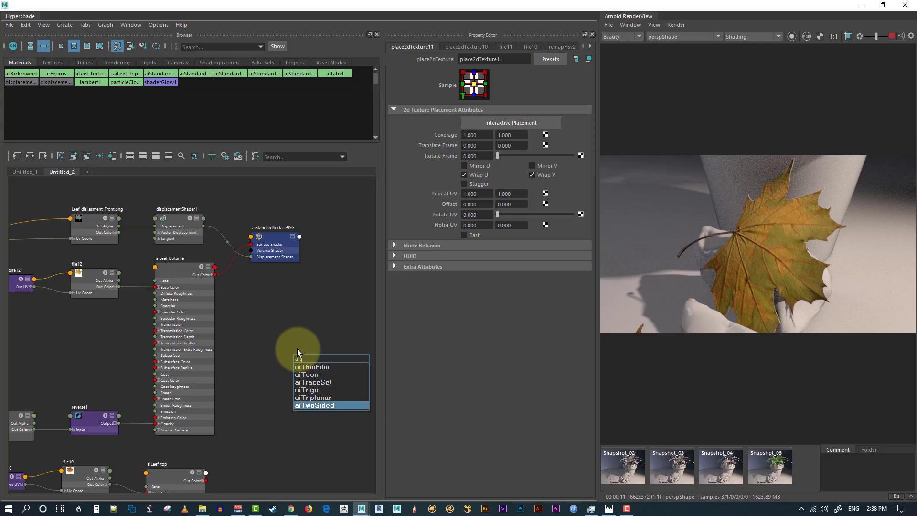
pyautogui.press('Return')
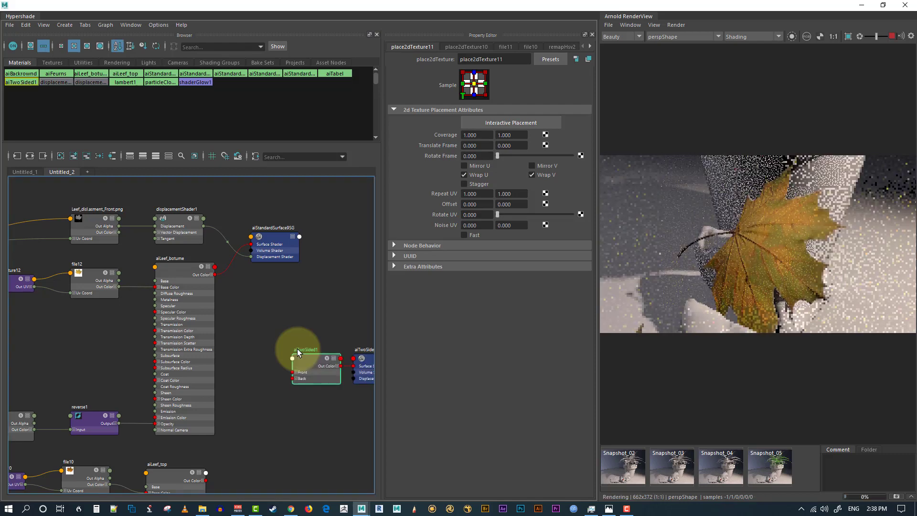
# - Detach the aiTwoSided node from its own shading group and connect aiLeef_botume's Out Color to its Back input
pyautogui.moveTo(303, 364); pyautogui.dragTo(264, 316)
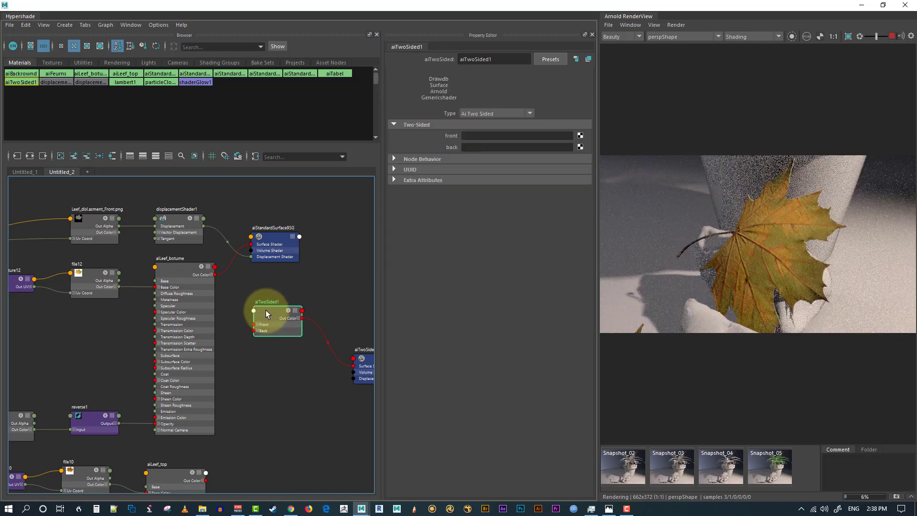
pyautogui.keyDown('alt'); pyautogui.moveTo(333, 311); pyautogui.dragTo(340, 337, button='middle'); pyautogui.keyUp('alt')
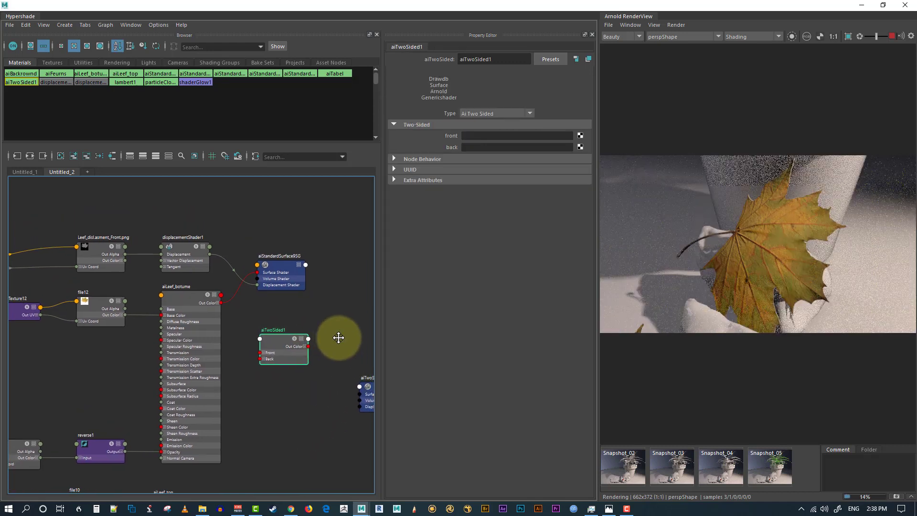
pyautogui.keyDown('alt'); pyautogui.moveTo(341, 338); pyautogui.dragTo(410, 424, button='right'); pyautogui.keyUp('alt')
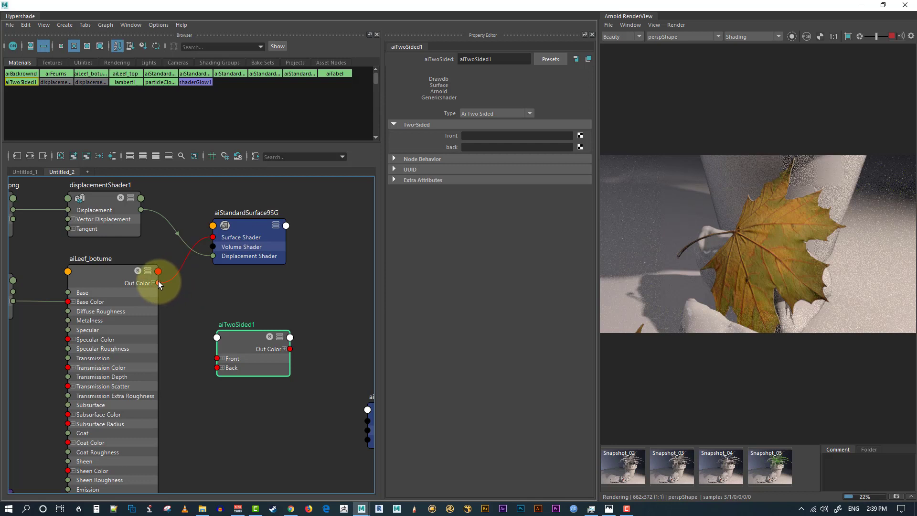
pyautogui.moveTo(159, 282); pyautogui.dragTo(217, 367)
# - Cut aiLeef_botume's connection to the Surface Shader of aiStandardSurface9SG and move the material closer to file12
pyautogui.keyDown('alt'); pyautogui.moveTo(233, 300); pyautogui.dragTo(284, 320, button='middle'); pyautogui.keyUp('alt')
pyautogui.keyDown('alt'); pyautogui.moveTo(283, 320); pyautogui.dragTo(248, 304, button='right'); pyautogui.keyUp('alt')
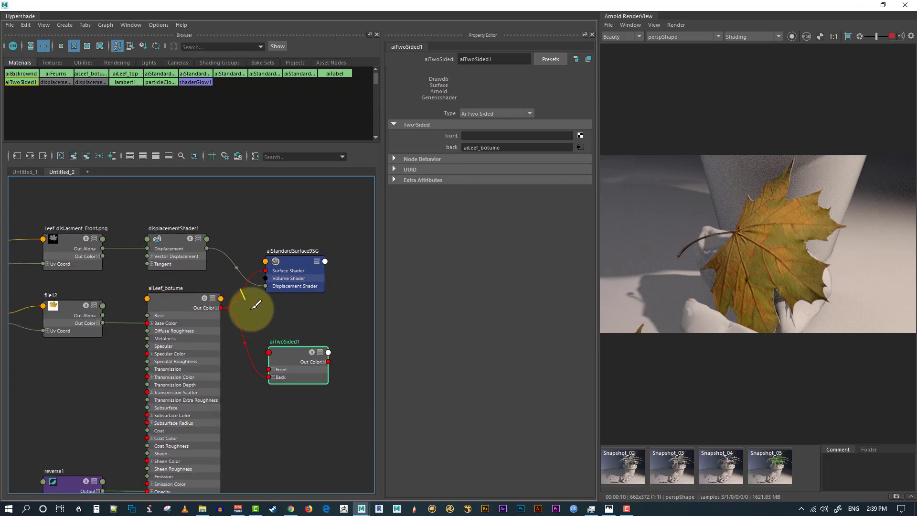
pyautogui.click(142, 308)
pyautogui.moveTo(141, 306); pyautogui.dragTo(149, 309)
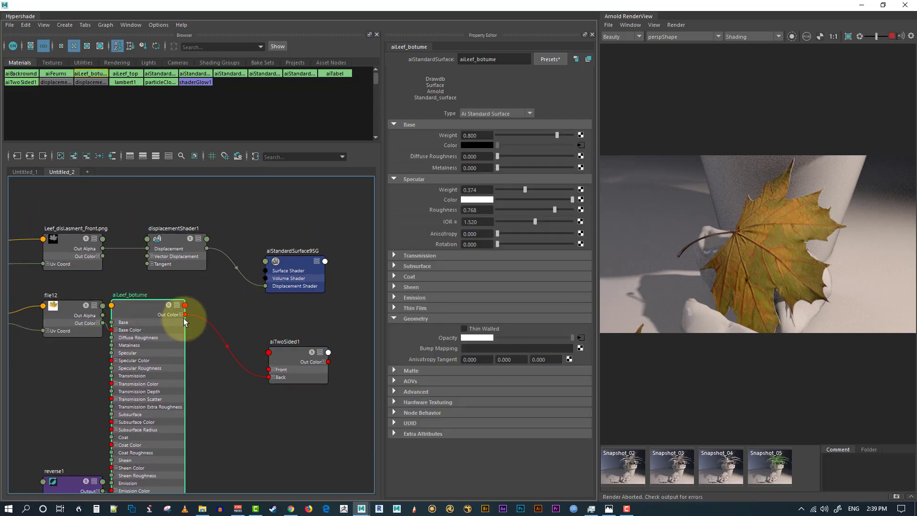
# - Connect aiTwoSided1's Out Color to the Surface Shader of aiStandardSurface9SG and aiLeef_top's Out Color to its Front input
pyautogui.click(326, 352)
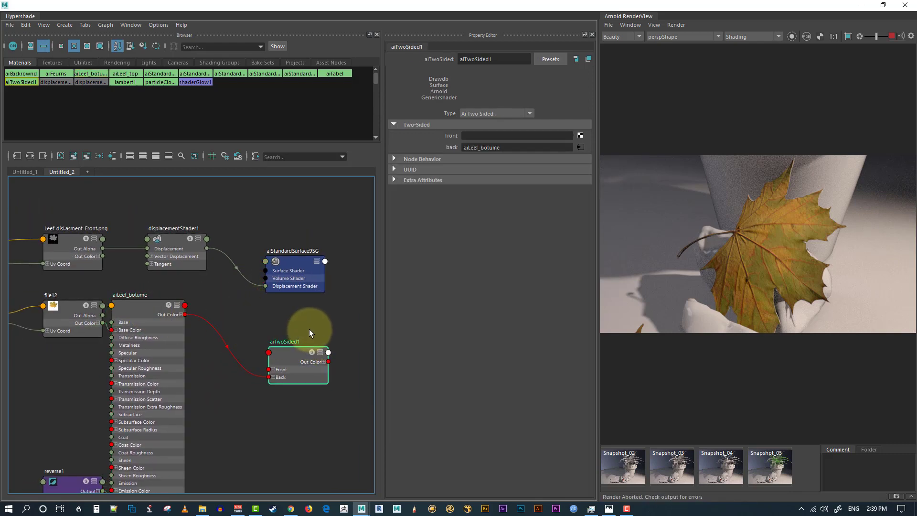
pyautogui.moveTo(328, 361); pyautogui.dragTo(266, 270)
pyautogui.keyDown('alt'); pyautogui.moveTo(344, 296); pyautogui.dragTo(326, 203, button='middle'); pyautogui.keyUp('alt')
pyautogui.scroll(-2, 327, 205)
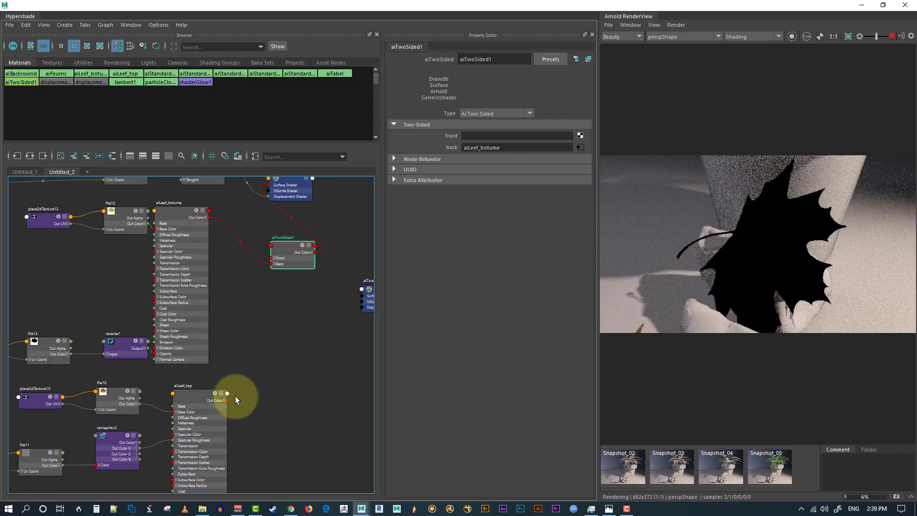
pyautogui.moveTo(228, 401); pyautogui.dragTo(271, 258)
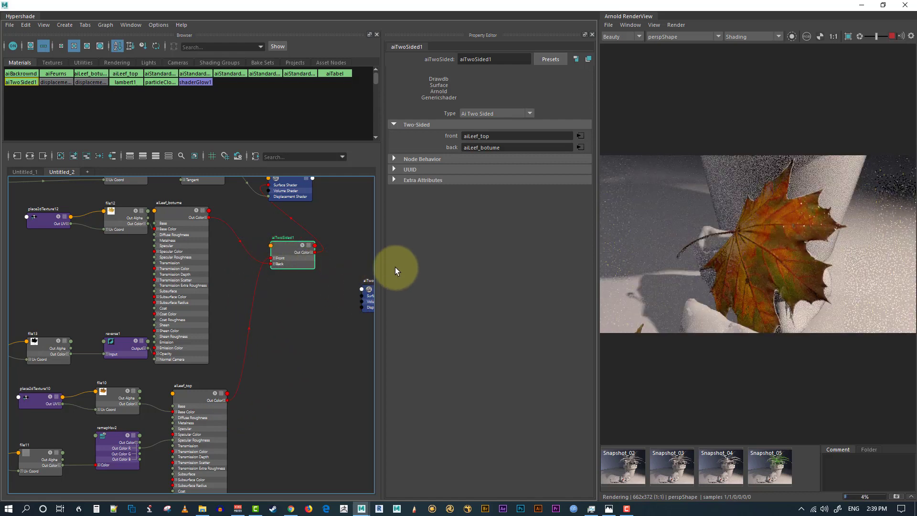
# - Orbit the render camera to see the leaf from another side and move the aiTwoSided1 node closer to aiLeef_botume
pyautogui.keyDown('alt'); pyautogui.moveTo(320, 312); pyautogui.dragTo(291, 366, button='middle'); pyautogui.keyUp('alt')
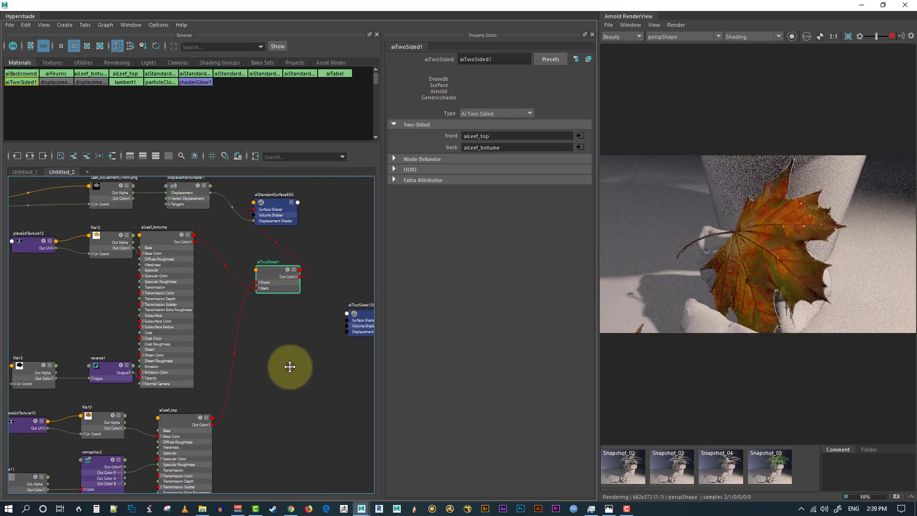
pyautogui.scroll(-3, 268, 350)
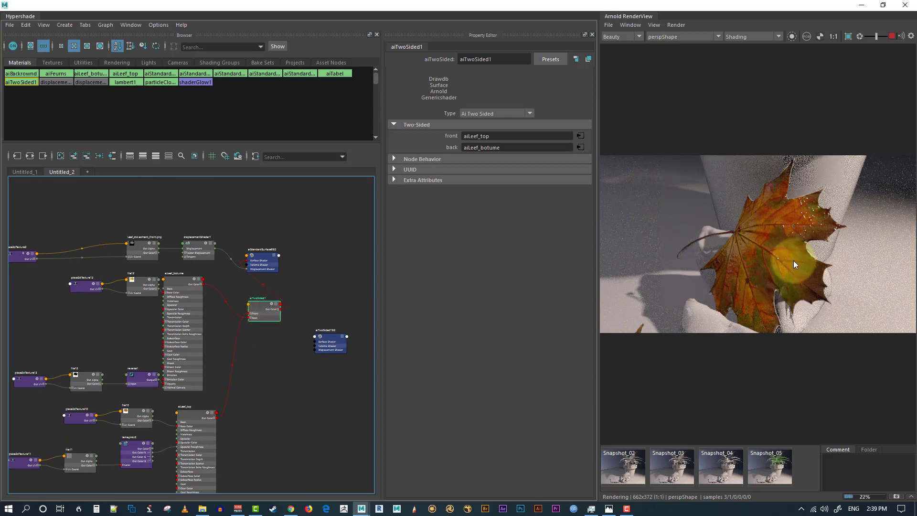
pyautogui.moveTo(773, 256)
pyautogui.keyDown('alt'); pyautogui.mouseDown()
pyautogui.moveTo(727, 229)
pyautogui.moveTo(824, 266)
pyautogui.moveTo(773, 258)
pyautogui.mouseUp(); pyautogui.keyUp('alt')
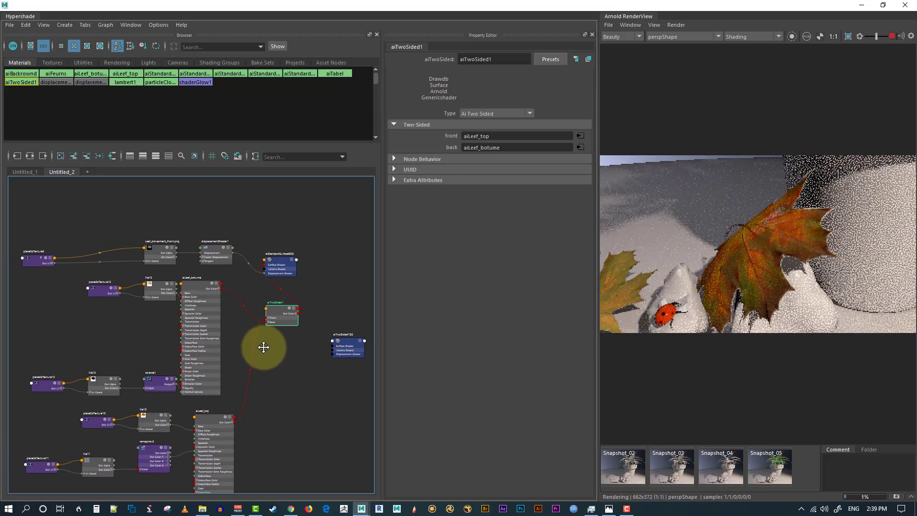
pyautogui.scroll(5, 318, 303)
pyautogui.moveTo(297, 277); pyautogui.dragTo(256, 274)
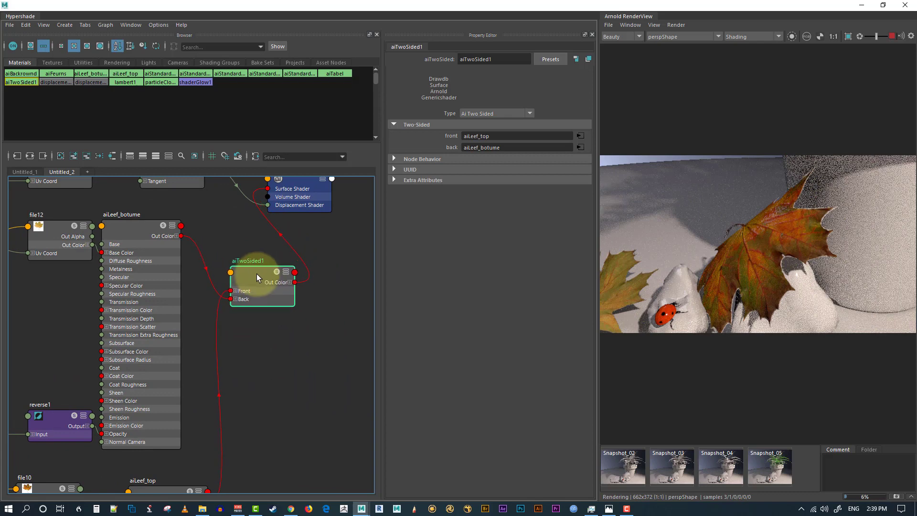
pyautogui.click(296, 371)
pyautogui.keyDown('alt'); pyautogui.moveTo(254, 368); pyautogui.dragTo(217, 413, button='middle'); pyautogui.keyUp('alt')
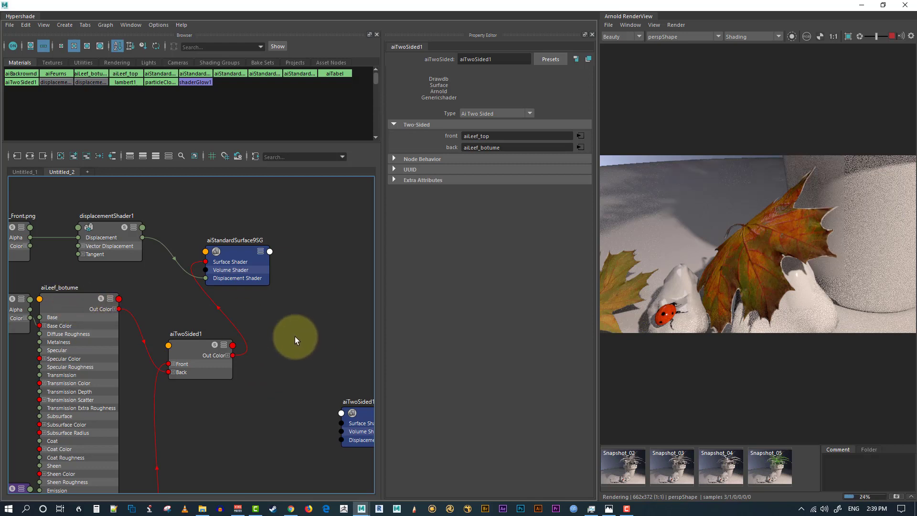
# - Duplicate the place2dTexture13, file13 and reverse1 nodes and place the copies below the texture nodes of aiLeef_top
pyautogui.press('Tab')
pyautogui.keyDown('alt'); pyautogui.moveTo(294, 305); pyautogui.dragTo(319, 303, button='middle'); pyautogui.keyUp('alt')
pyautogui.keyDown('alt'); pyautogui.moveTo(318, 304); pyautogui.dragTo(323, 337, button='right'); pyautogui.keyUp('alt')
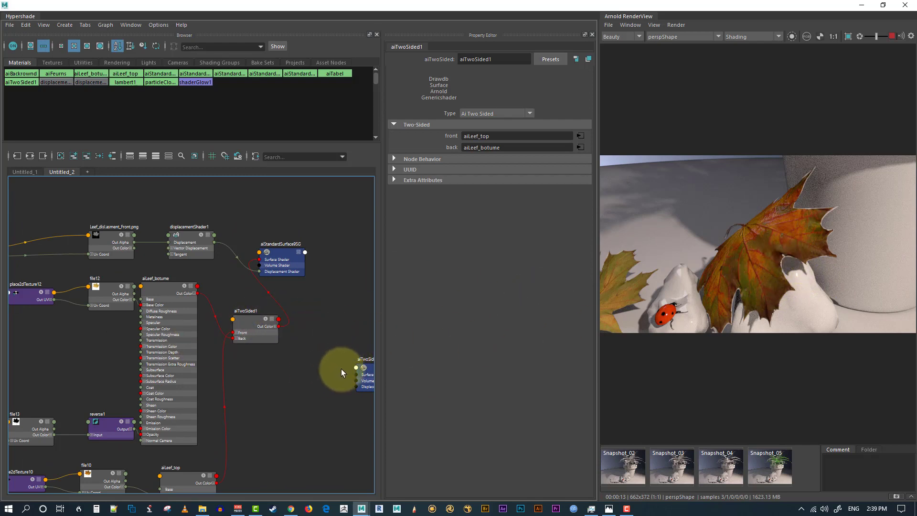
pyautogui.keyDown('alt'); pyautogui.moveTo(341, 369); pyautogui.dragTo(287, 370, button='right'); pyautogui.keyUp('alt')
pyautogui.keyDown('alt'); pyautogui.moveTo(234, 380); pyautogui.dragTo(306, 211, button='middle'); pyautogui.keyUp('alt')
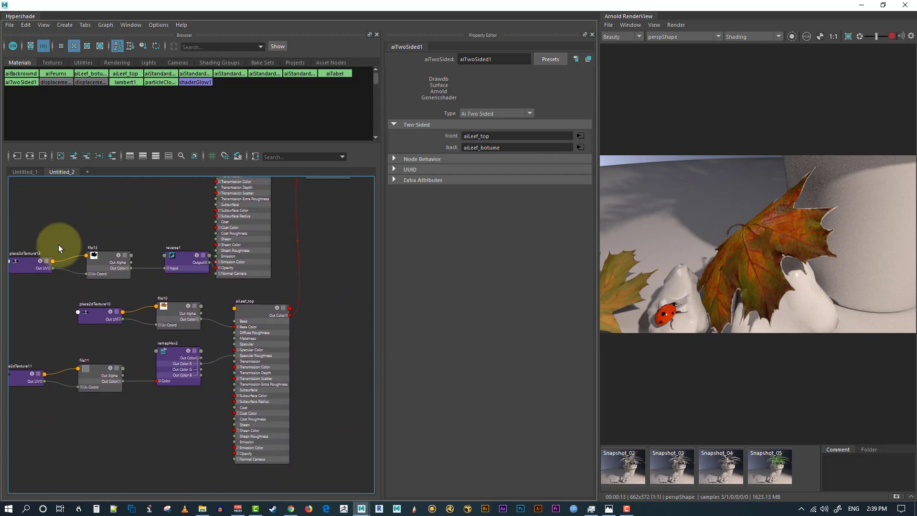
pyautogui.keyDown('alt'); pyautogui.moveTo(122, 236); pyautogui.dragTo(158, 271, button='middle'); pyautogui.keyUp('alt')
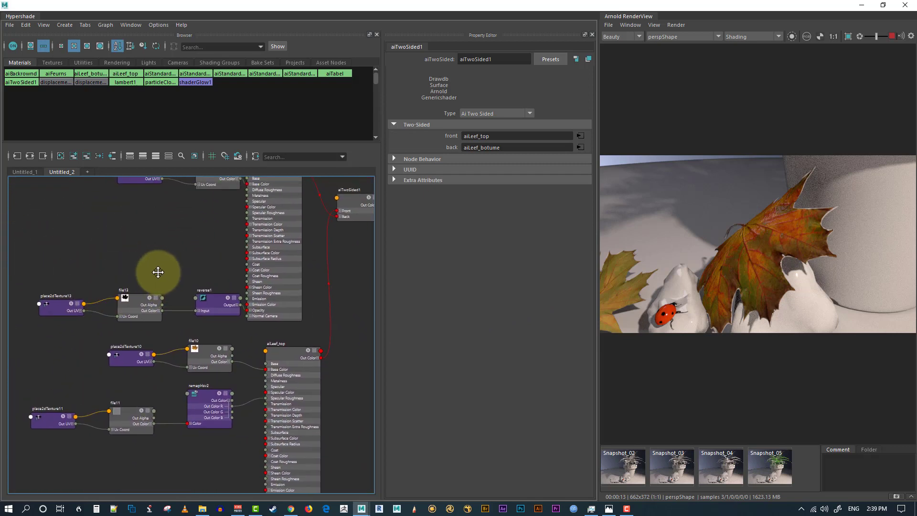
pyautogui.moveTo(211, 301); pyautogui.dragTo(193, 303)
pyautogui.moveTo(39, 282); pyautogui.dragTo(213, 319)
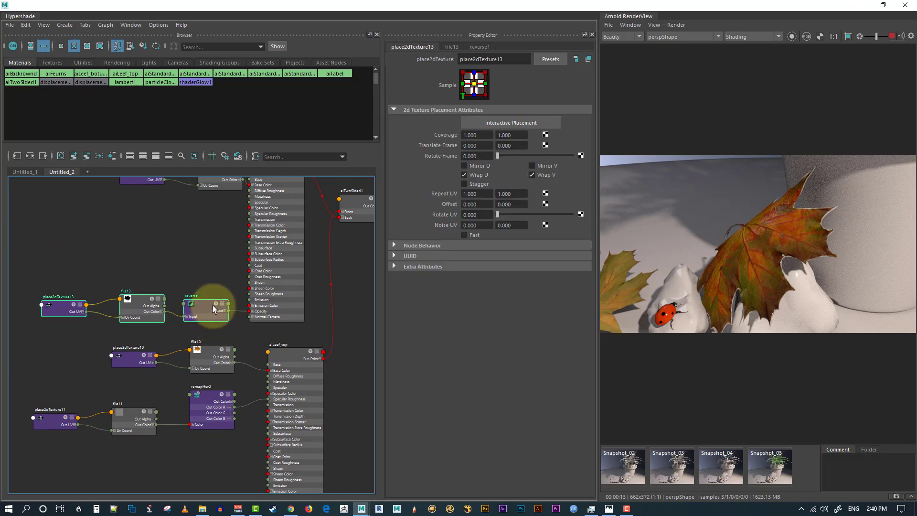
pyautogui.hotkey('ctrl', 'd')
pyautogui.moveTo(351, 313); pyautogui.dragTo(177, 472)
pyautogui.keyDown('alt'); pyautogui.moveTo(223, 435); pyautogui.dragTo(270, 302, button='middle'); pyautogui.keyUp('alt')
pyautogui.click(250, 423)
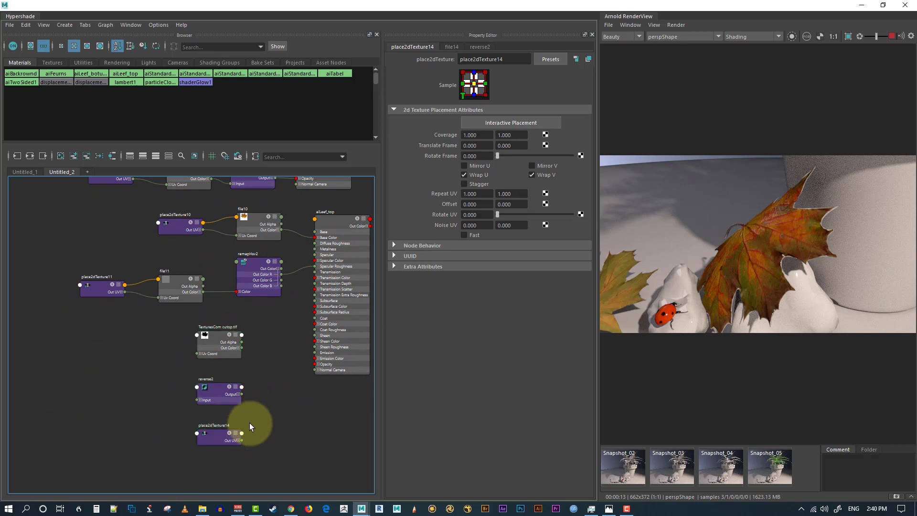
# - Spread out the copied nodes and wire the TexturesCom cutop.tif color through reverse2 into aiLeef_top's Opacity
pyautogui.moveTo(143, 465); pyautogui.dragTo(143, 466)
pyautogui.moveTo(208, 393); pyautogui.dragTo(223, 380)
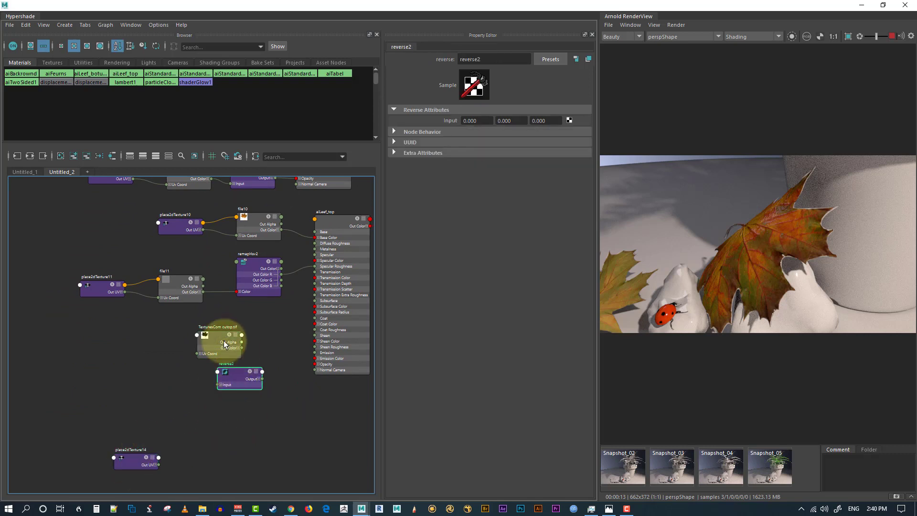
pyautogui.moveTo(224, 342); pyautogui.dragTo(176, 360)
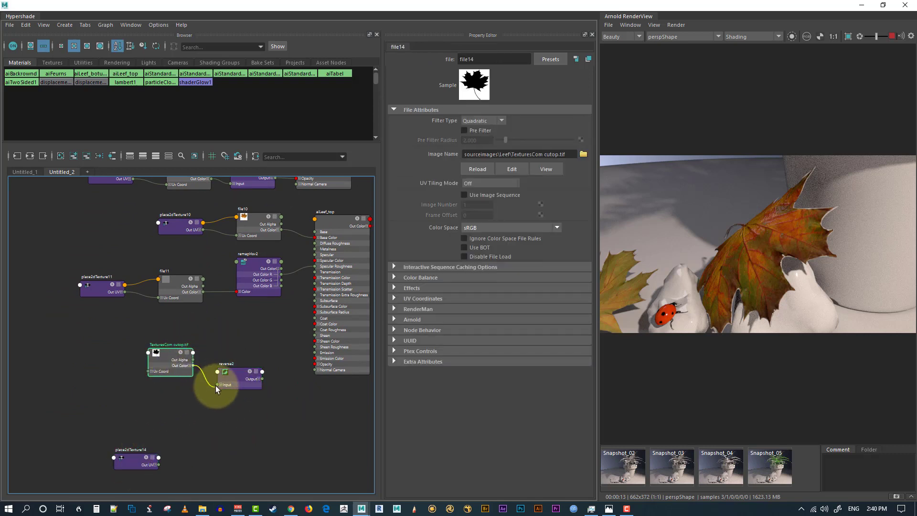
pyautogui.click(260, 379)
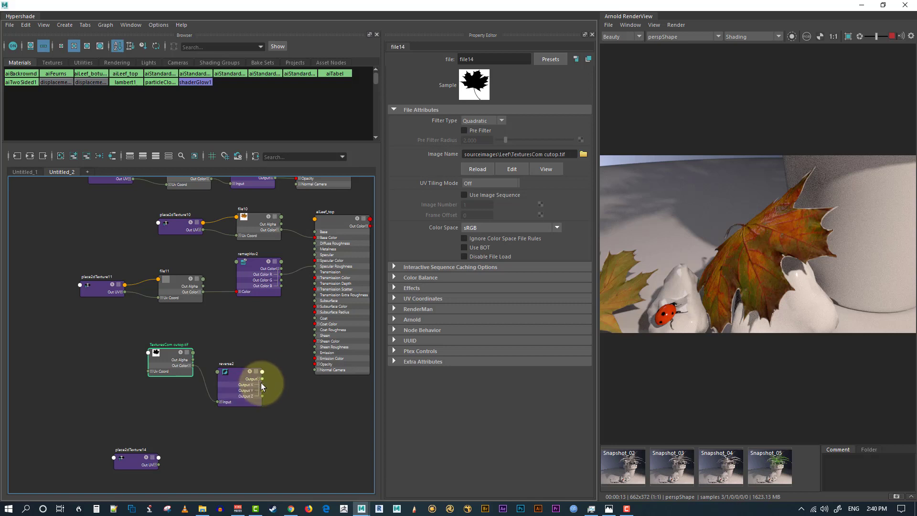
pyautogui.moveTo(260, 386); pyautogui.dragTo(316, 368)
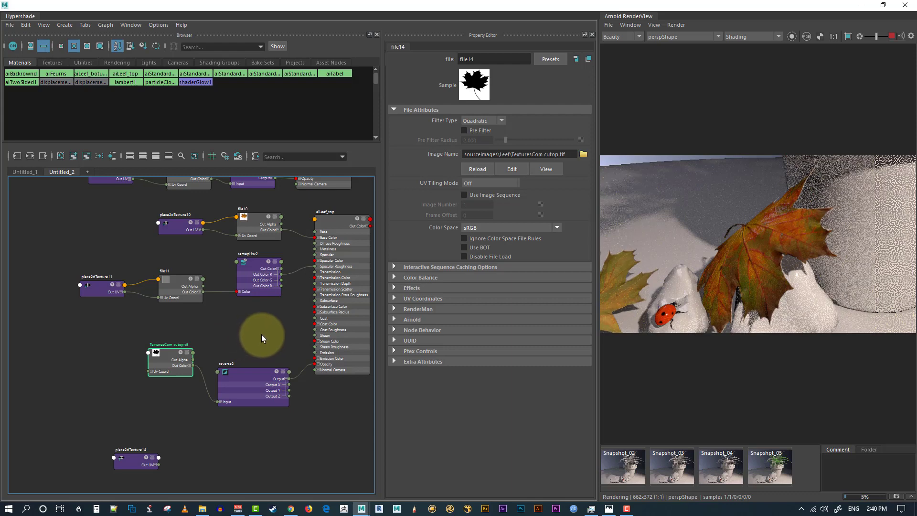
# - Review the aiTwoSided1 node's front and back materials and its list of shader types
pyautogui.keyDown('alt'); pyautogui.moveTo(274, 311); pyautogui.dragTo(263, 373, button='middle'); pyautogui.keyUp('alt')
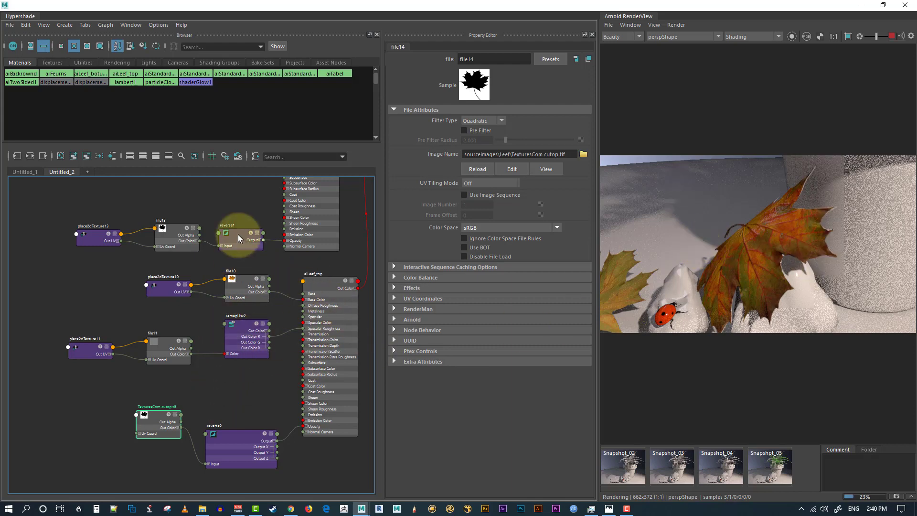
pyautogui.keyDown('alt'); pyautogui.moveTo(240, 235); pyautogui.dragTo(174, 372, button='middle'); pyautogui.keyUp('alt')
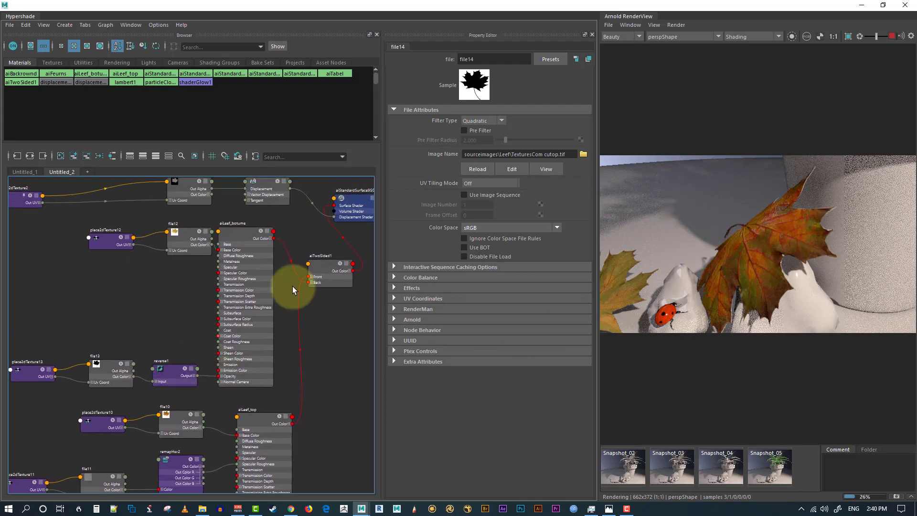
pyautogui.click(317, 276)
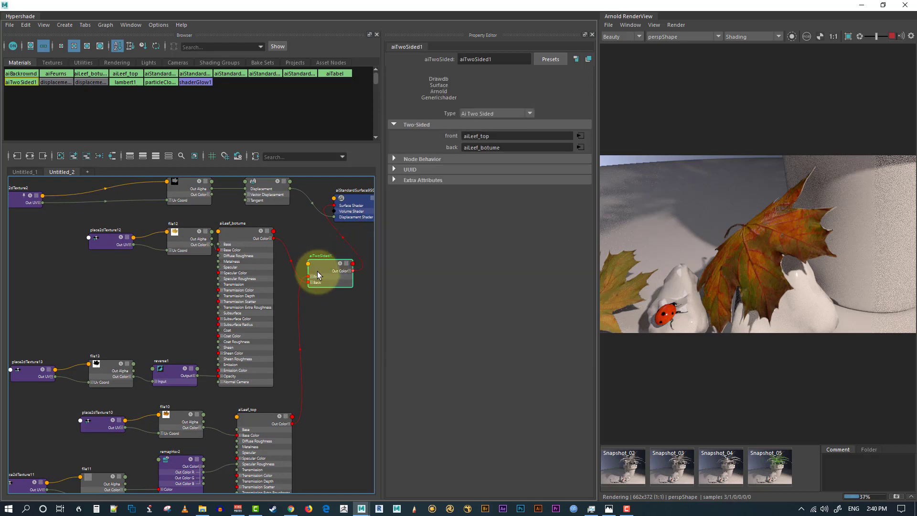
pyautogui.click(488, 116)
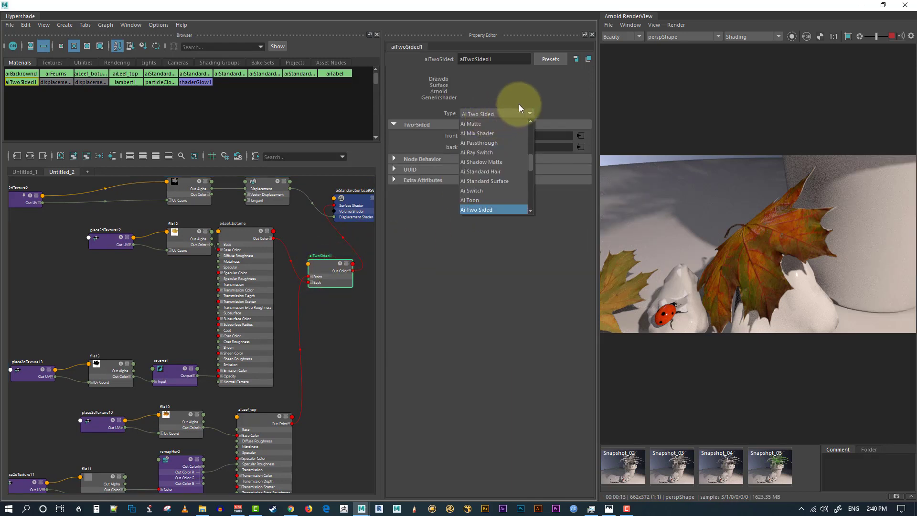
pyautogui.click(569, 95)
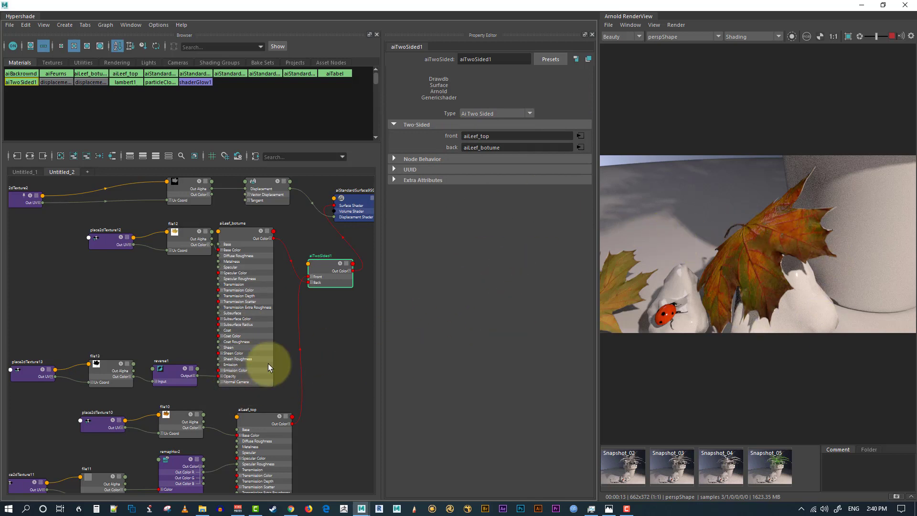
# - Enable Thin Walled in aiLeef_botume's Geometry settings and check the same option on aiLeef_top
pyautogui.moveTo(268, 363); pyautogui.dragTo(275, 363)
pyautogui.click(110, 300)
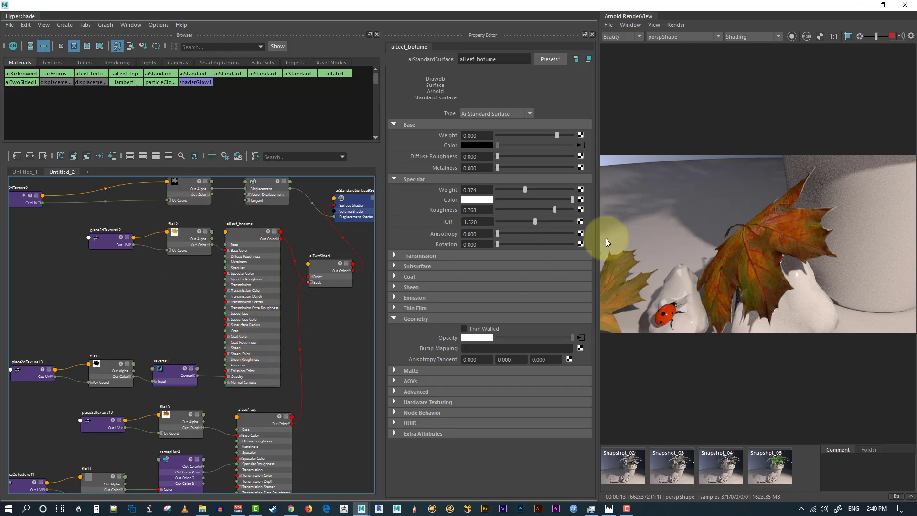
pyautogui.click(424, 266)
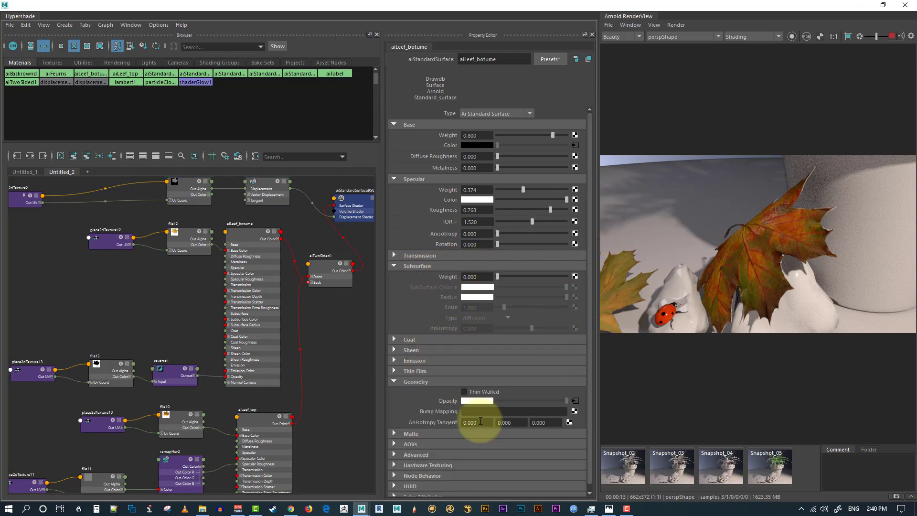
pyautogui.click(464, 391)
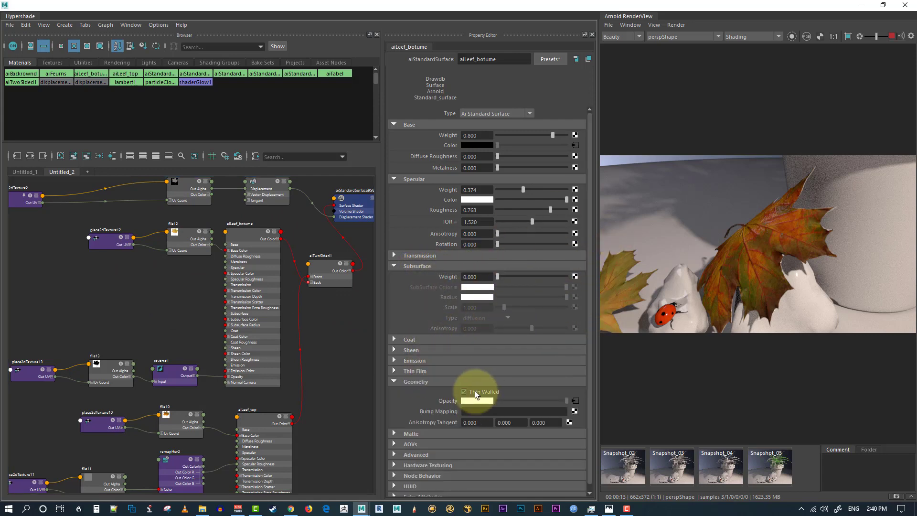
pyautogui.click(256, 423)
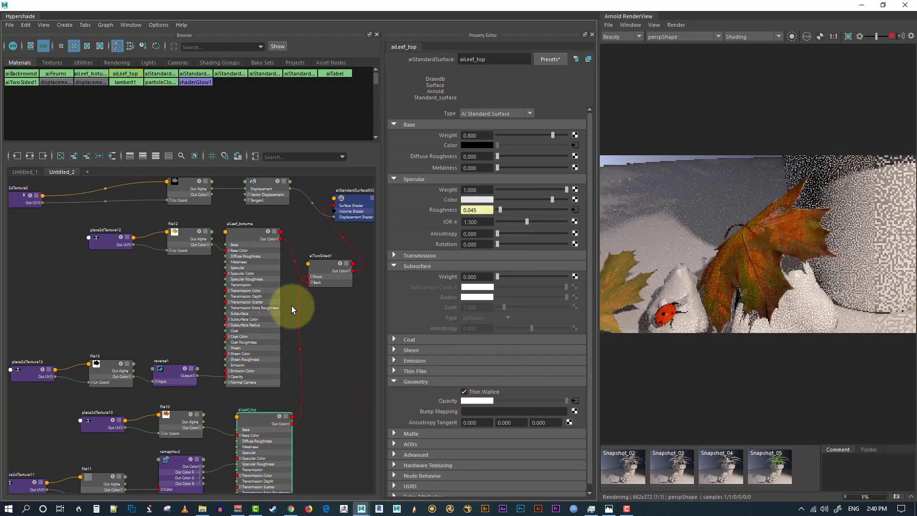
# - Set the Subsurface Weight of aiLeef_botume to 0.6
pyautogui.click(243, 234)
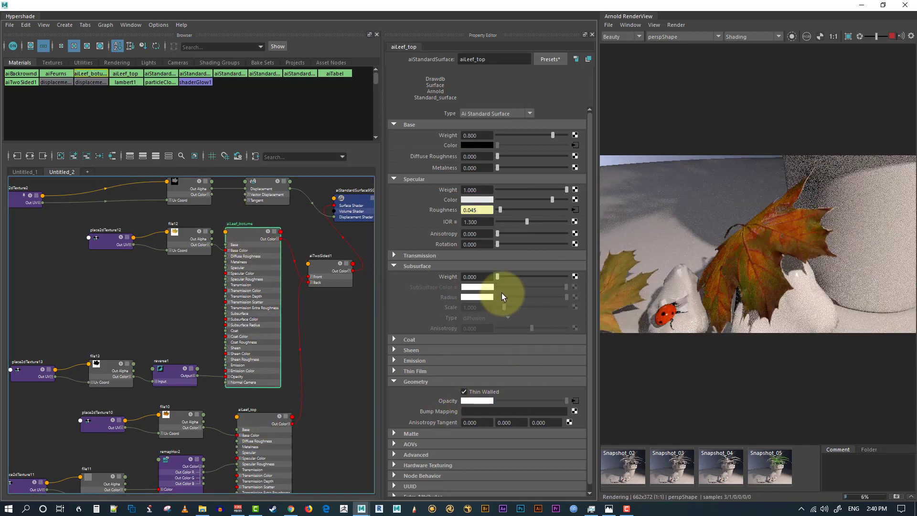
pyautogui.moveTo(498, 276); pyautogui.dragTo(526, 277)
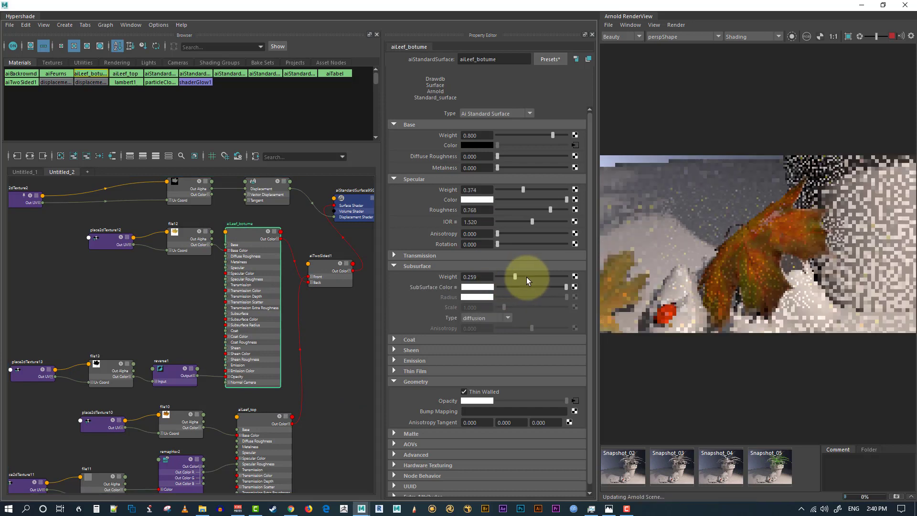
pyautogui.write('0.6')
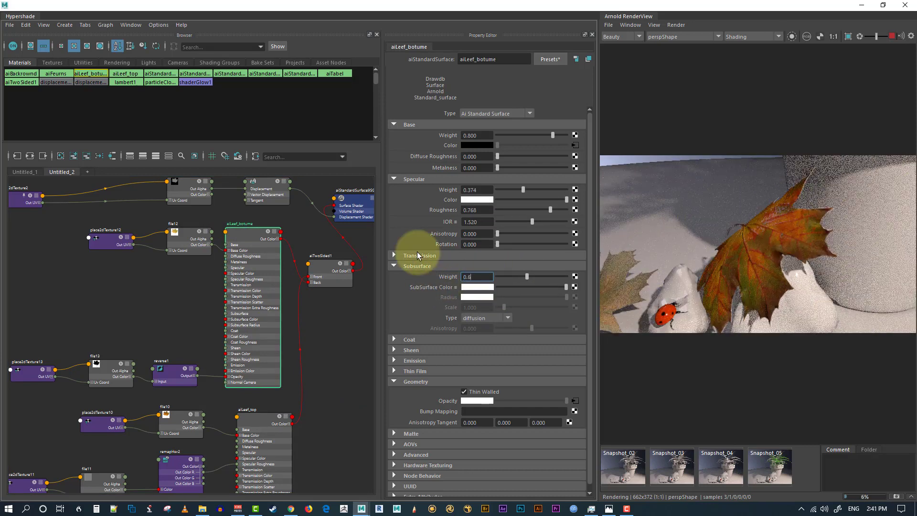
pyautogui.press('Return')
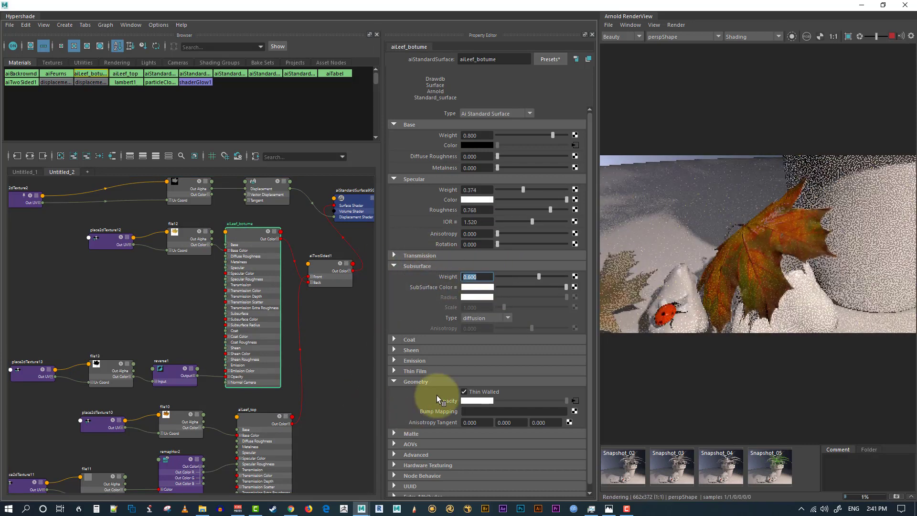
# - Set the Subsurface Weight of aiLeef_top to 0.6
pyautogui.click(248, 422)
pyautogui.click(477, 276)
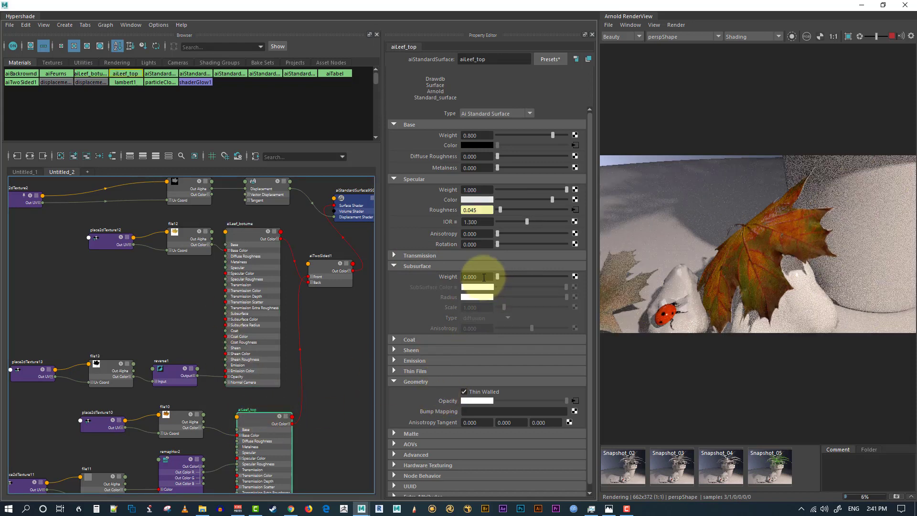
pyautogui.write('0.6')
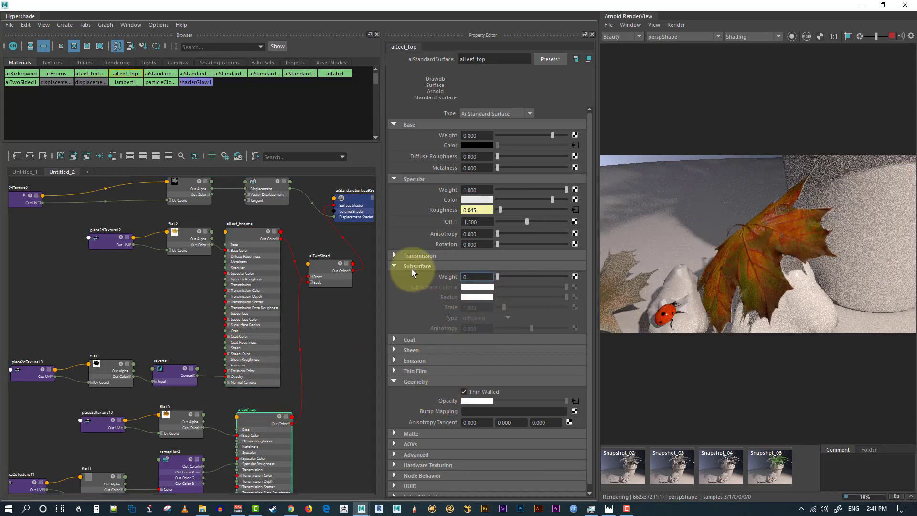
pyautogui.press('Return')
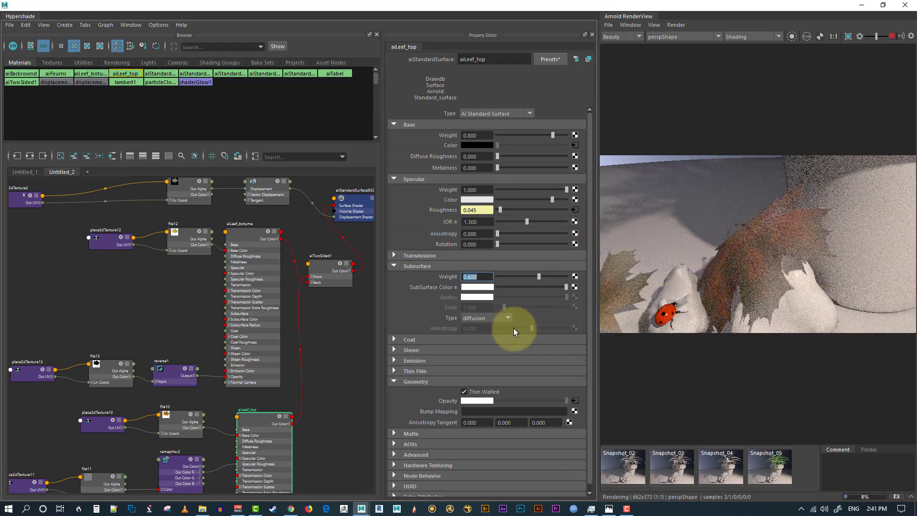
# - Set the Subsurface Type of both aiLeef_top and aiLeef_botume to randomwalk
pyautogui.click(481, 318)
pyautogui.click(484, 337)
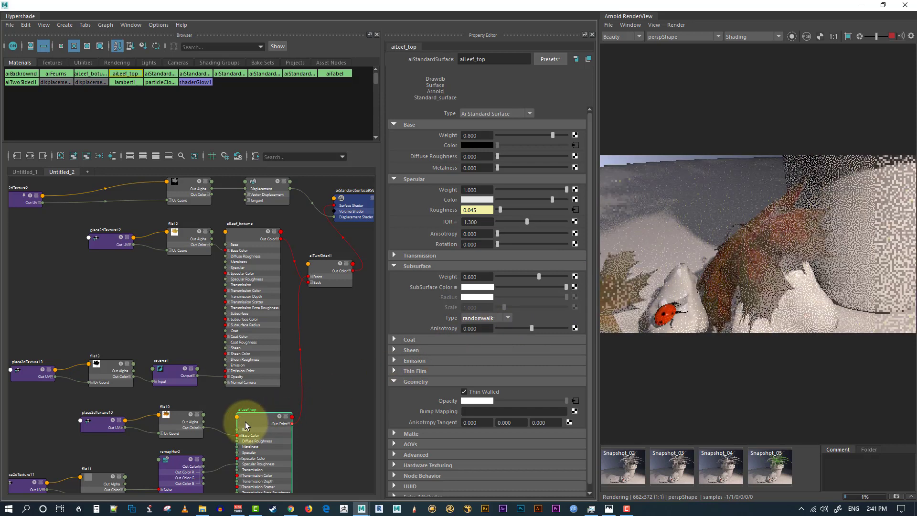
pyautogui.click(253, 243)
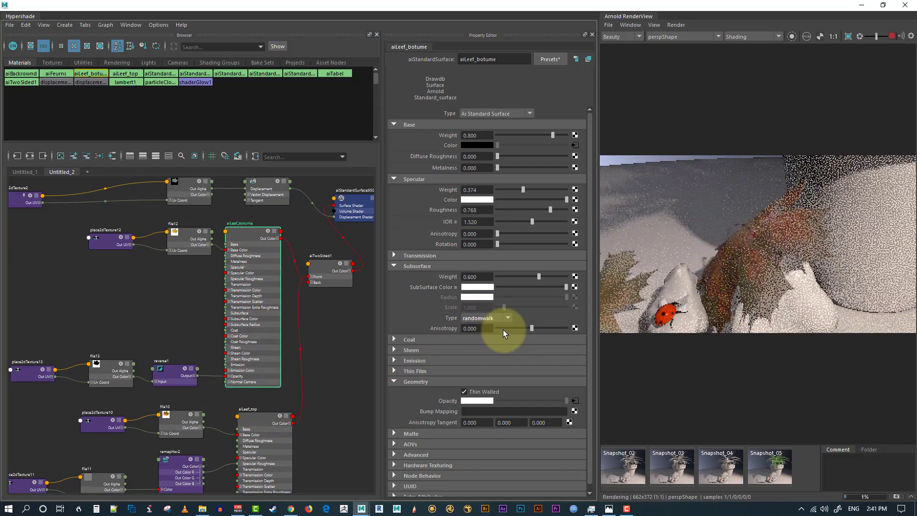
# - Map a File texture to the SubSurface Color of aiLeef_botume and start choosing its image
pyautogui.click(574, 286)
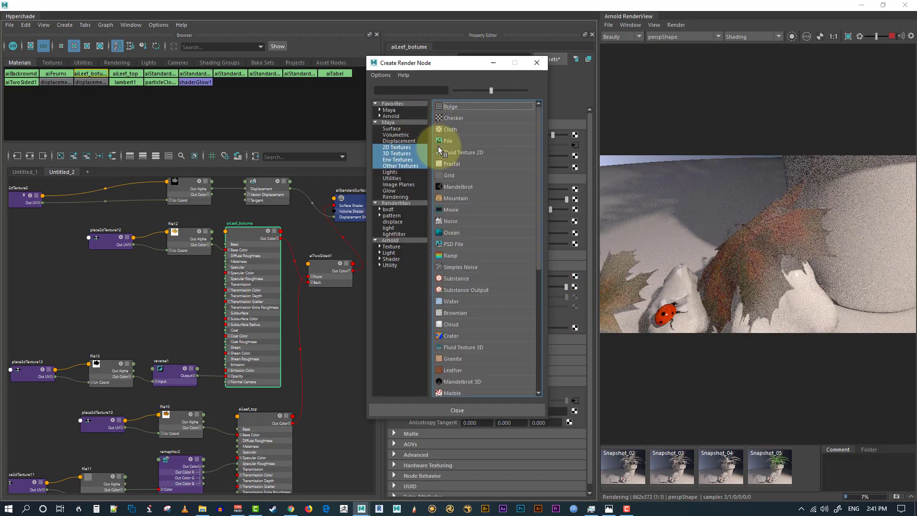
pyautogui.click(439, 142)
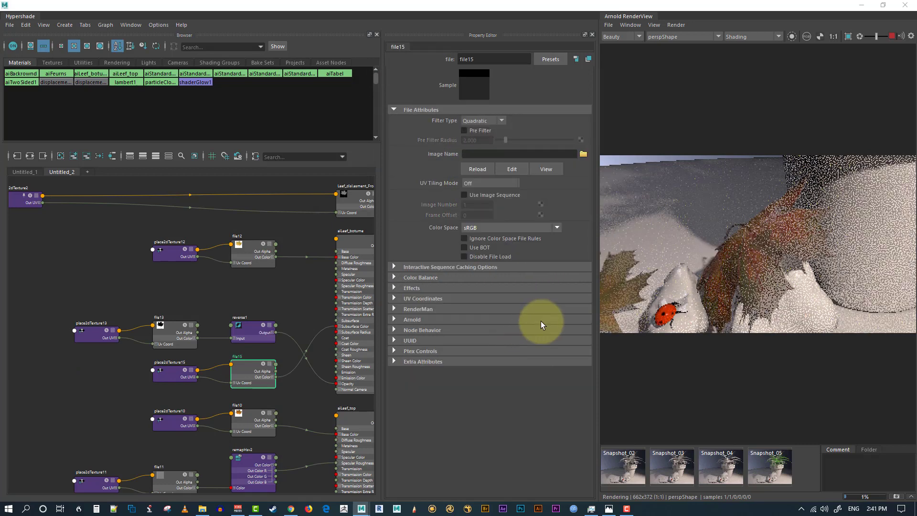
pyautogui.click(583, 154)
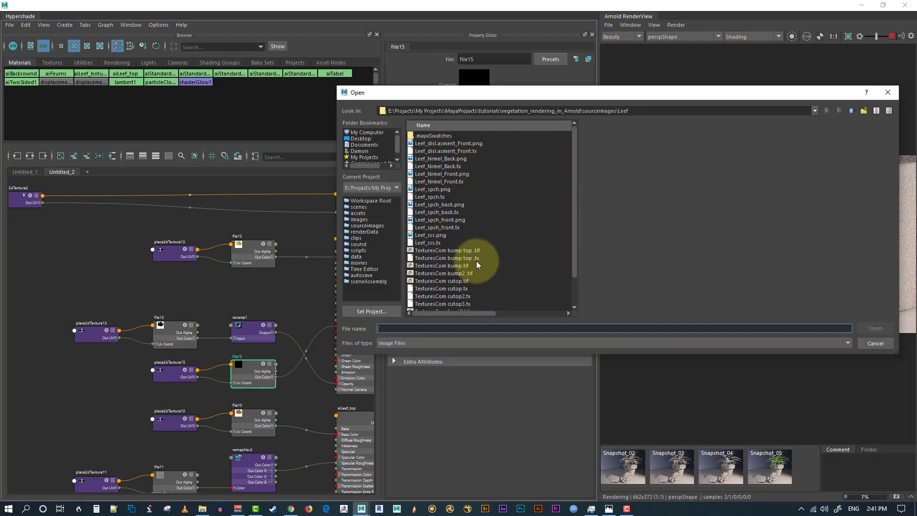
# - Preview the images in the Leef folder to find the one suited to the subsurface color
pyautogui.scroll(-2, 477, 261)
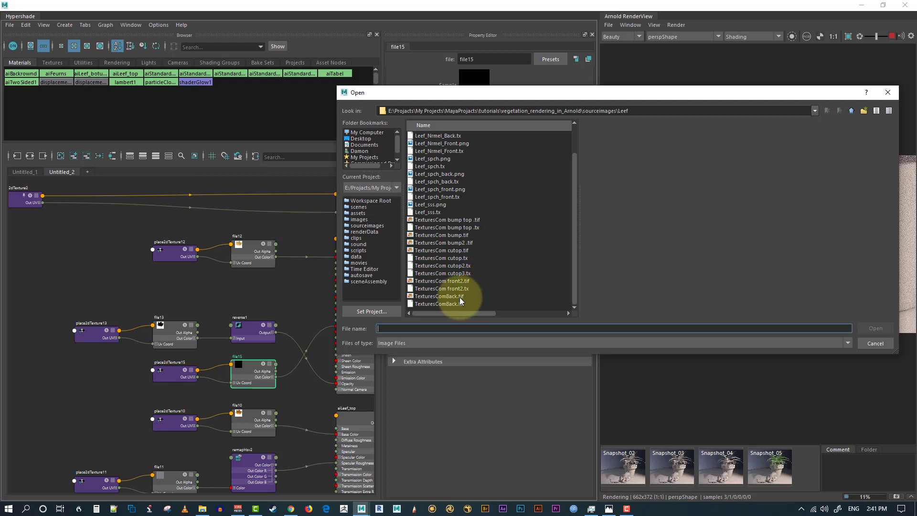
pyautogui.scroll(2, 515, 248)
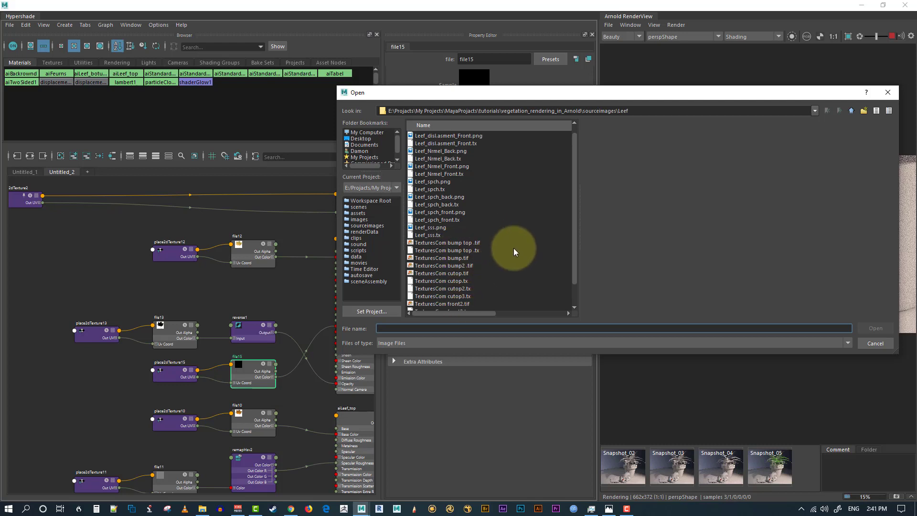
pyautogui.click(453, 144)
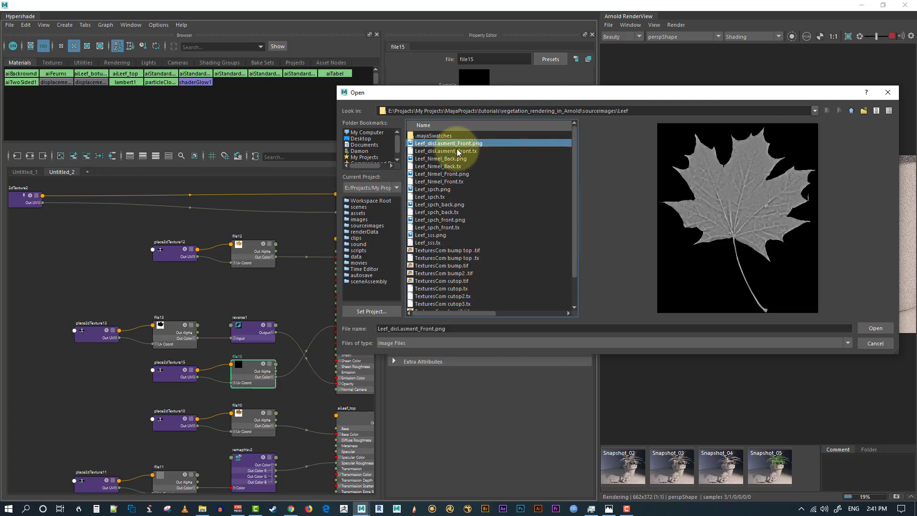
pyautogui.click(457, 151)
pyautogui.press('Down')
pyautogui.press('Down')
pyautogui.press('Down')
pyautogui.press('Down')
pyautogui.press('Down')
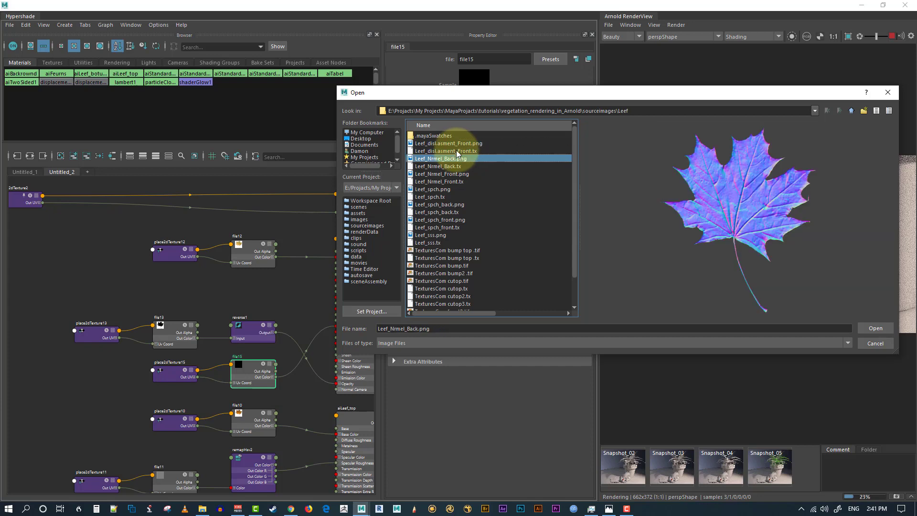
pyautogui.press('Down')
pyautogui.press('Down')
pyautogui.press('Down')
pyautogui.press('Down')
pyautogui.press('Down')
pyautogui.press('Down')
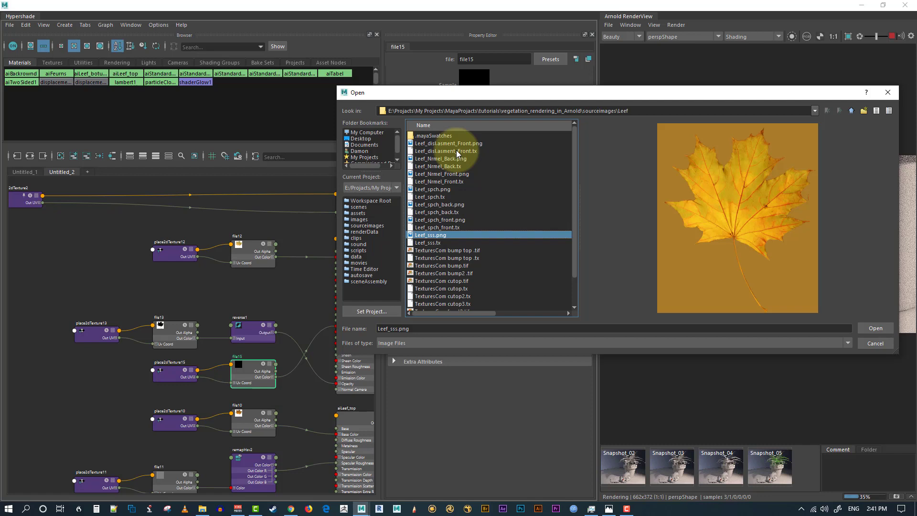
pyautogui.press('Down')
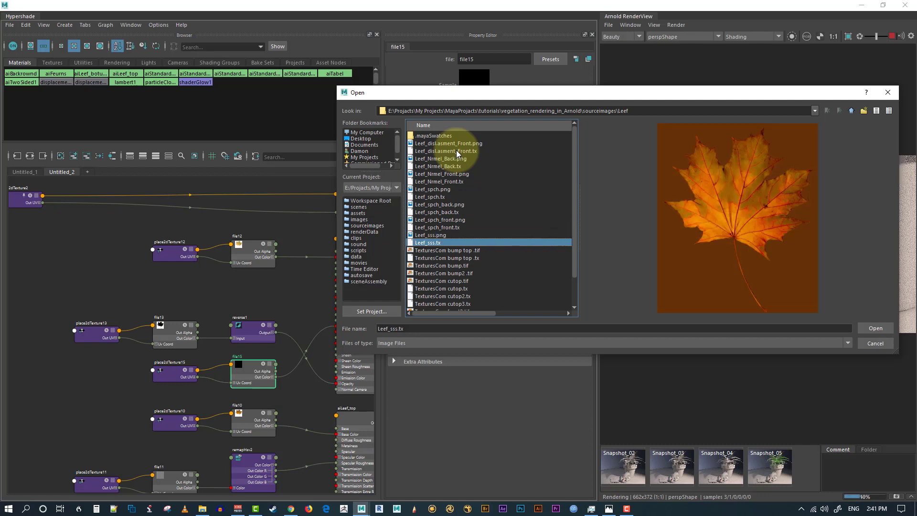
pyautogui.press('Up')
pyautogui.press('Up')
pyautogui.press('Down')
pyautogui.press('Down')
pyautogui.press('Down')
pyautogui.press('Down')
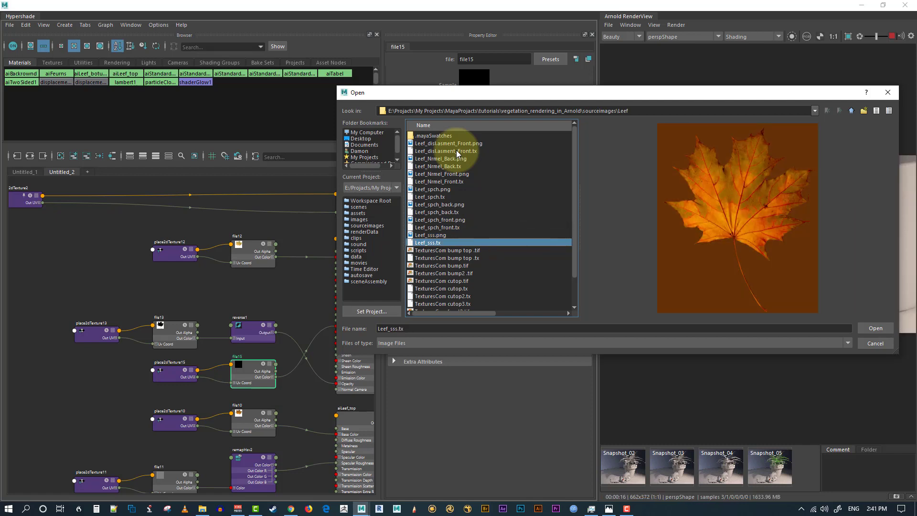
pyautogui.press('Down')
pyautogui.press('Down')
pyautogui.press('Down')
pyautogui.press('Down')
pyautogui.press('Down')
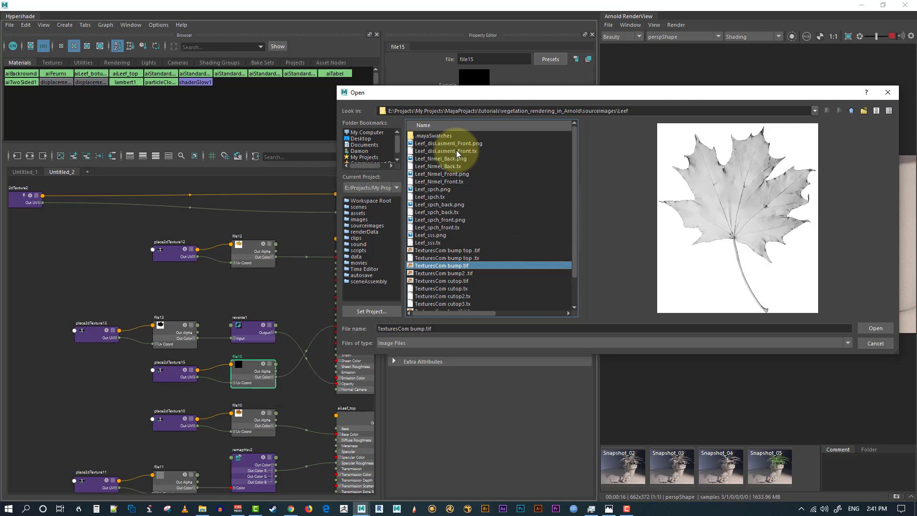
pyautogui.press('Down')
pyautogui.press('Down')
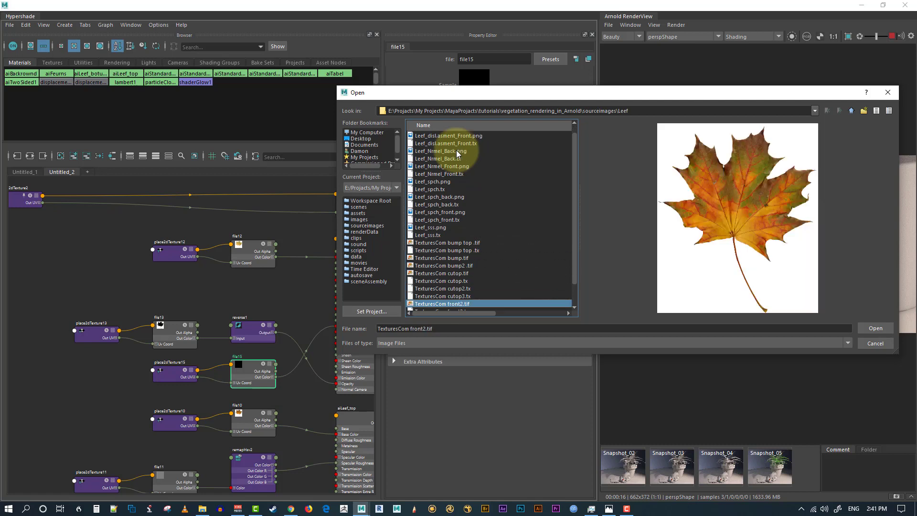
pyautogui.press('Down')
pyautogui.press('Down')
pyautogui.press('Down')
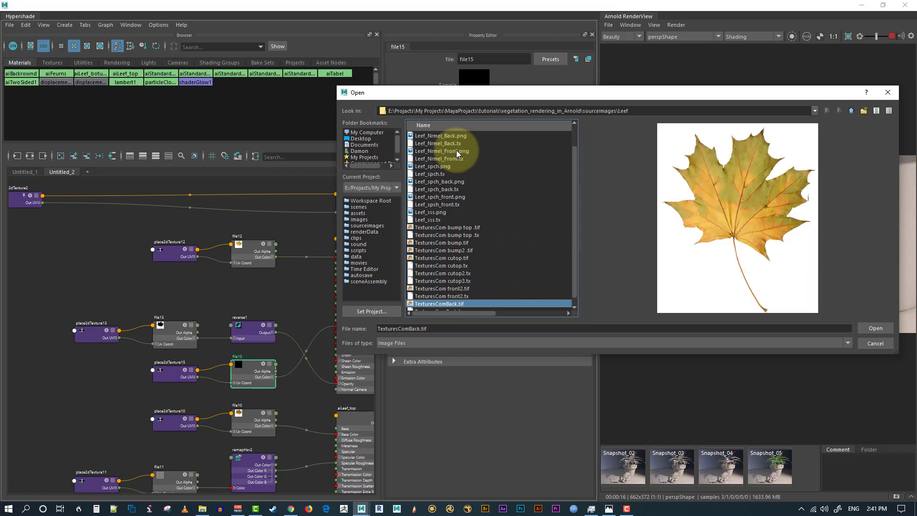
pyautogui.press('Up')
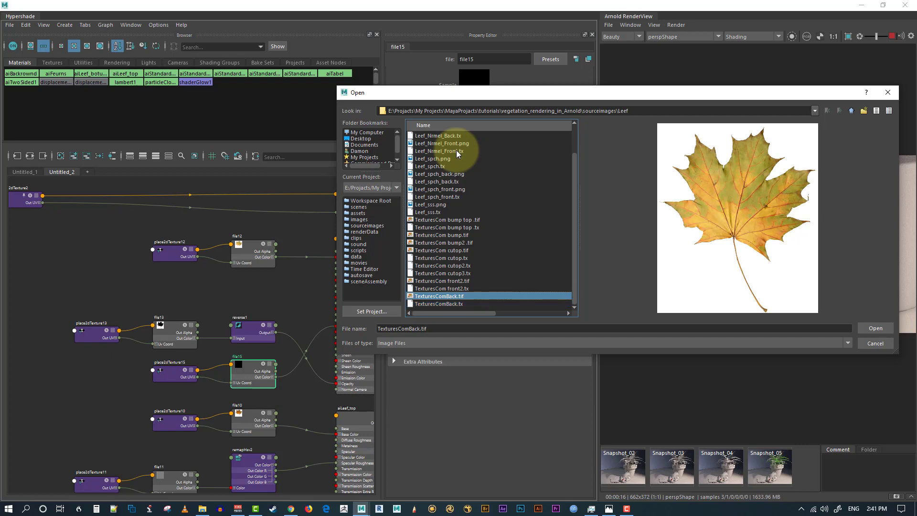
pyautogui.press('Down')
pyautogui.press('Up')
pyautogui.press('Up')
pyautogui.press('Up')
pyautogui.press('Up')
pyautogui.press('Up')
pyautogui.press('Up')
pyautogui.press('Up')
pyautogui.press('Up')
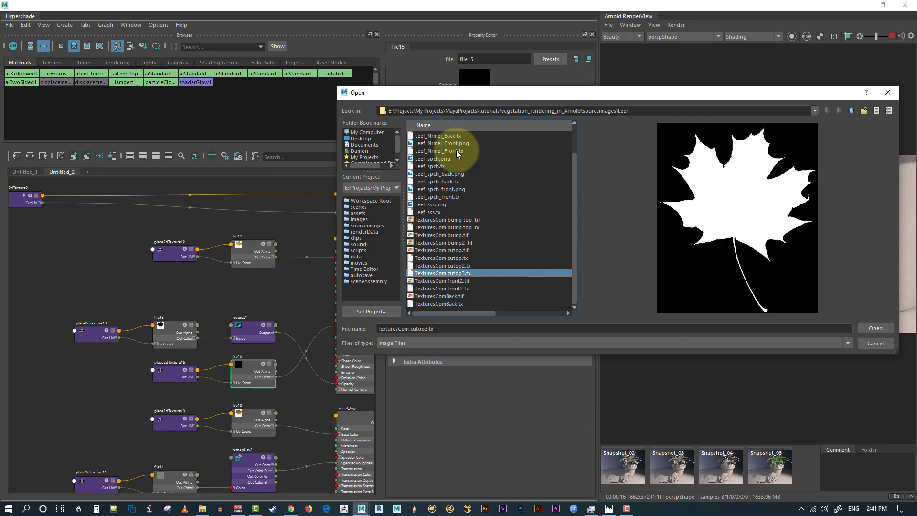
pyautogui.press('Up')
pyautogui.press('Up')
pyautogui.press('Up')
pyautogui.press('Up')
pyautogui.press('Up')
pyautogui.press('Up')
pyautogui.press('Up')
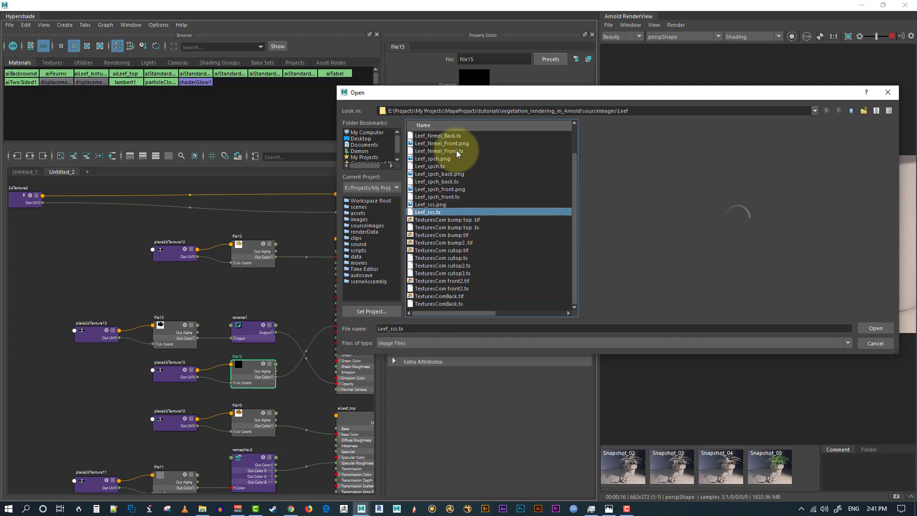
pyautogui.press('Up')
pyautogui.press('Up')
pyautogui.press('Up')
pyautogui.press('Up')
pyautogui.press('Up')
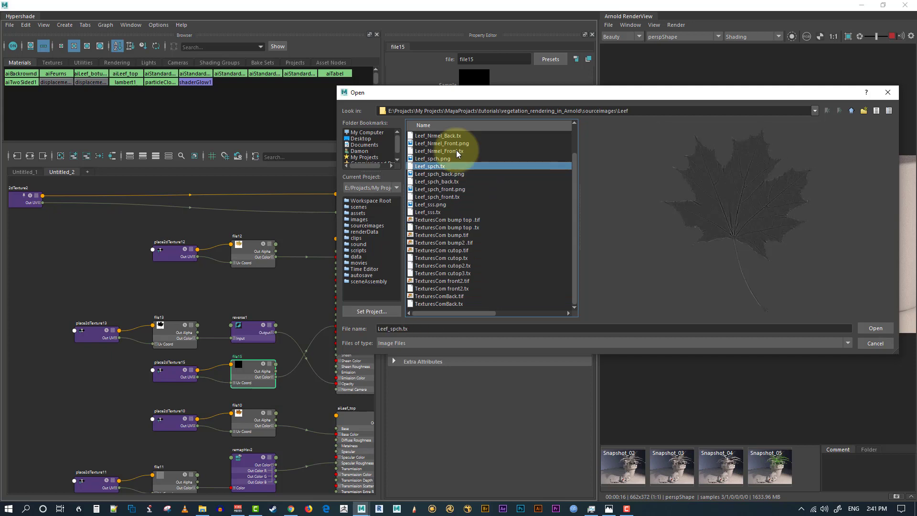
pyautogui.press('Up')
pyautogui.press('Up')
pyautogui.press('Up')
pyautogui.press('Up')
pyautogui.press('Up')
pyautogui.press('Up')
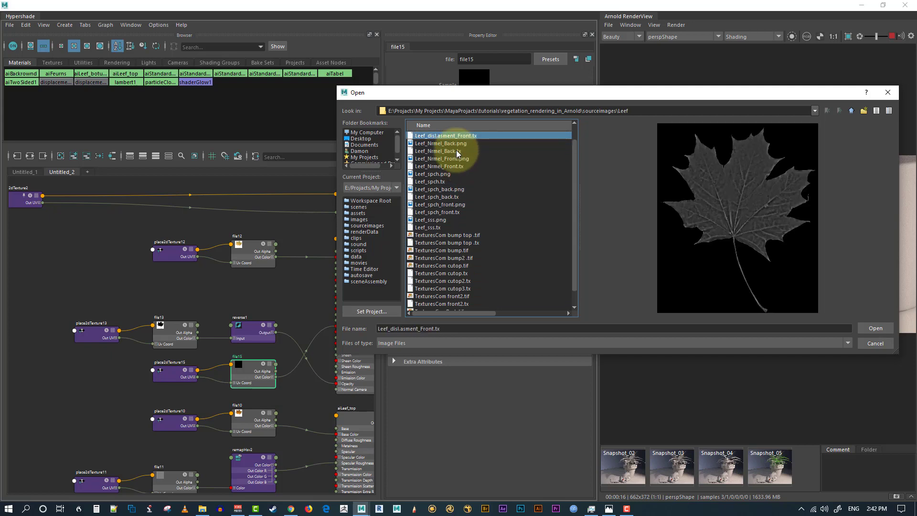
# - Load Leef_sss.png as the image of the subsurface color file texture
pyautogui.press('Down')
pyautogui.press('Down')
pyautogui.press('Down')
pyautogui.press('Down')
pyautogui.press('Down')
pyautogui.press('Down')
pyautogui.press('Down')
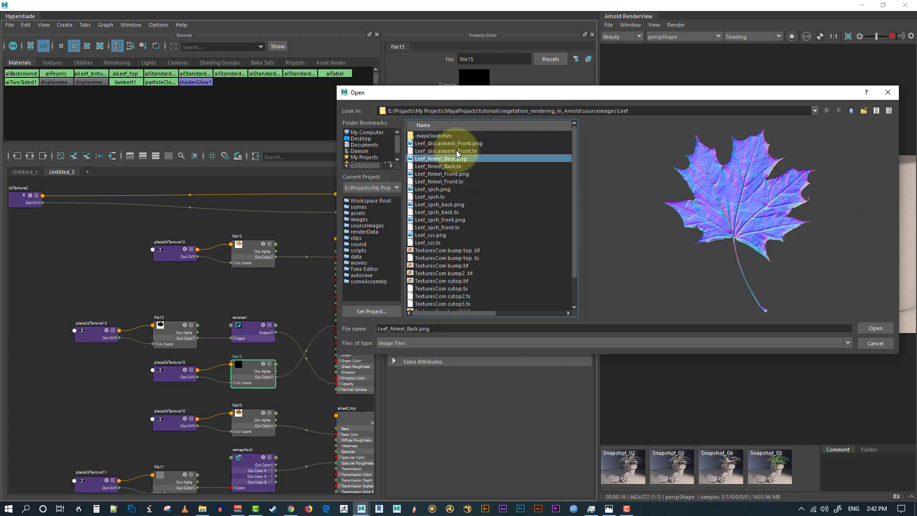
pyautogui.press('Down')
pyautogui.press('Down')
pyautogui.press('Down')
pyautogui.press('Down')
pyautogui.press('Down')
pyautogui.press('Down')
pyautogui.press('Down')
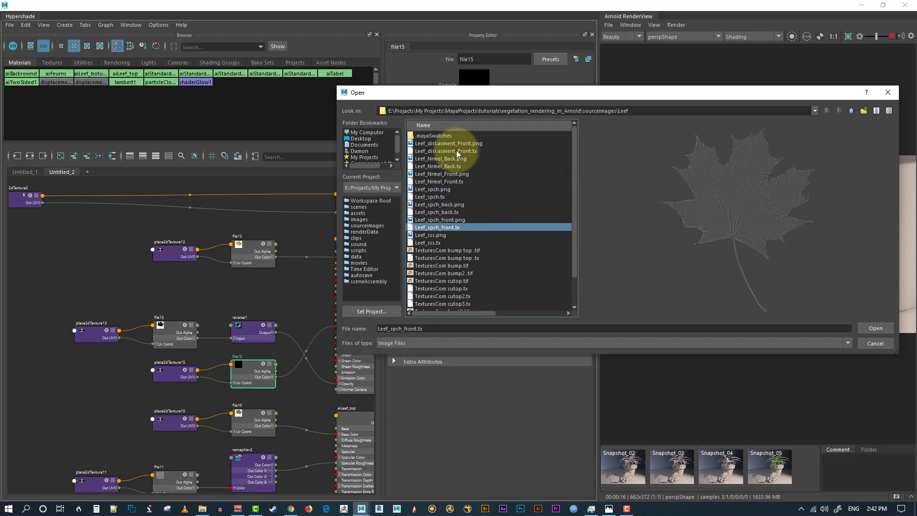
pyautogui.press('Up')
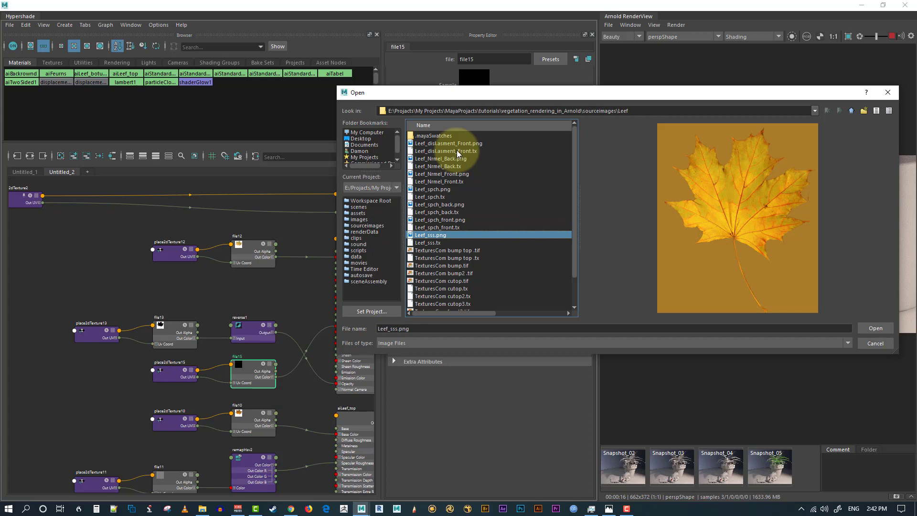
pyautogui.click(873, 328)
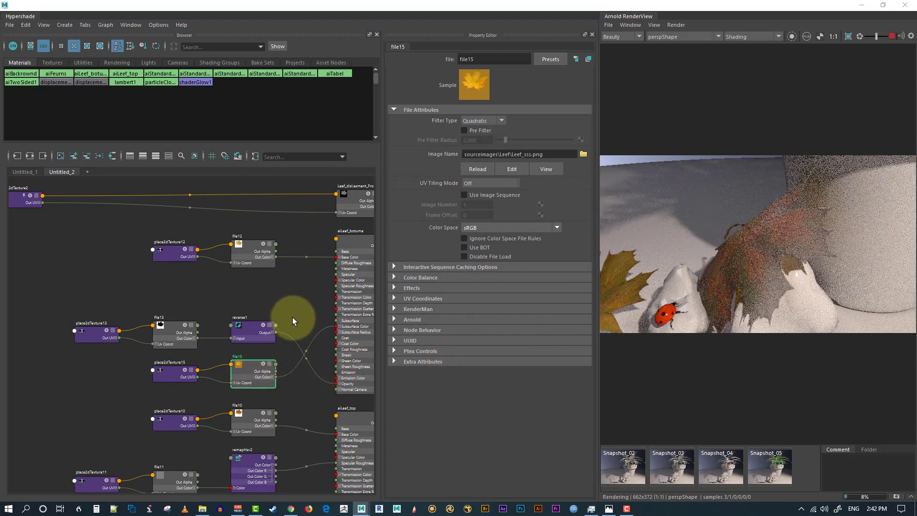
# - Connect the Out Color of the Leef_sss.png file node to the Subsurface Color of aiLeef_top
pyautogui.moveTo(289, 316); pyautogui.dragTo(209, 226, button='middle')
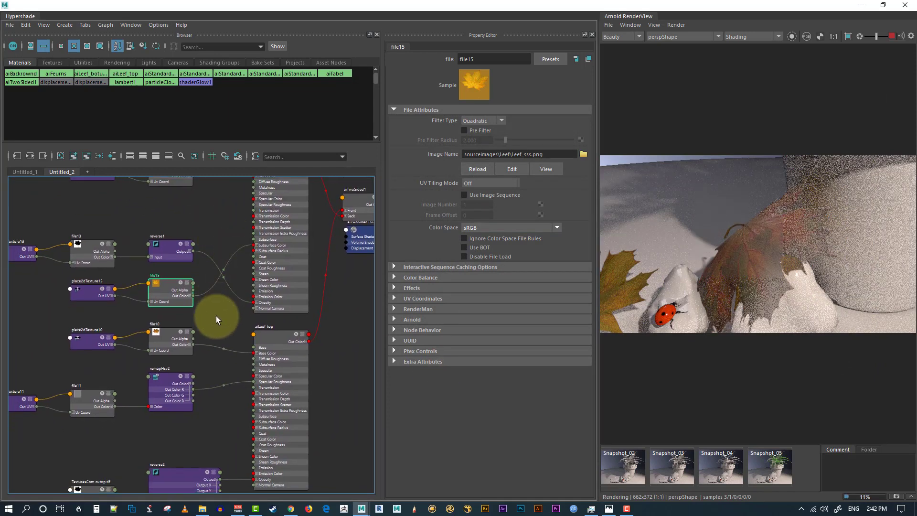
pyautogui.moveTo(216, 319); pyautogui.dragTo(225, 297, button='middle')
pyautogui.moveTo(199, 289); pyautogui.dragTo(288, 416)
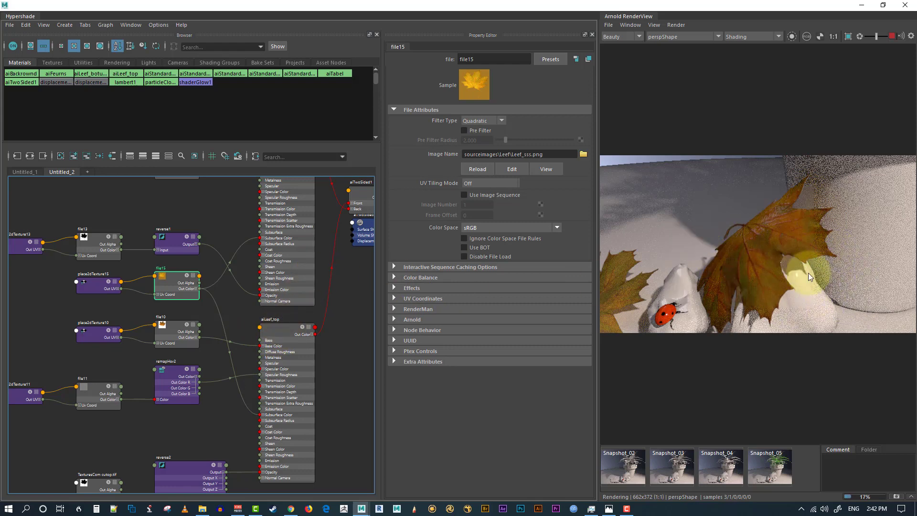
# - Set the Specular Weight of aiLeef_top to 0.748
pyautogui.keyDown('alt'); pyautogui.moveTo(740, 247); pyautogui.dragTo(804, 261); pyautogui.keyUp('alt')
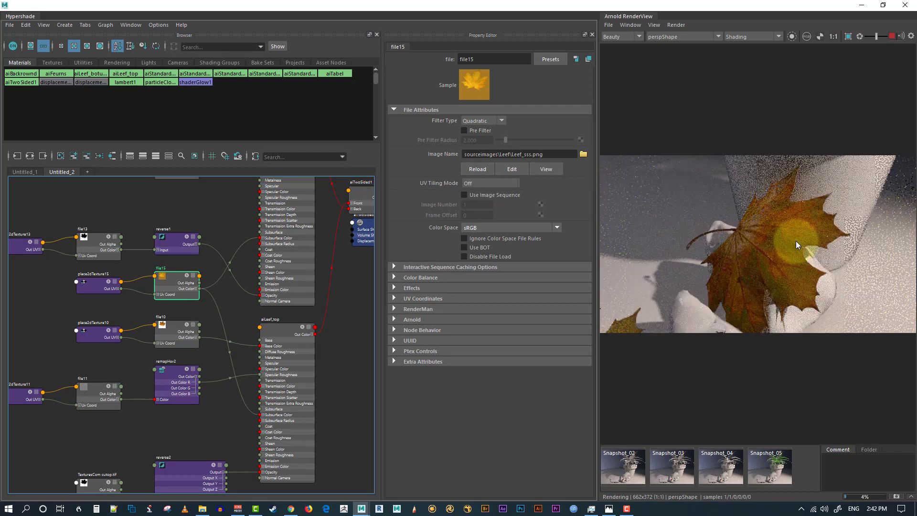
pyautogui.keyDown('alt'); pyautogui.moveTo(213, 207); pyautogui.dragTo(215, 294, button='middle'); pyautogui.keyUp('alt')
pyautogui.click(288, 410)
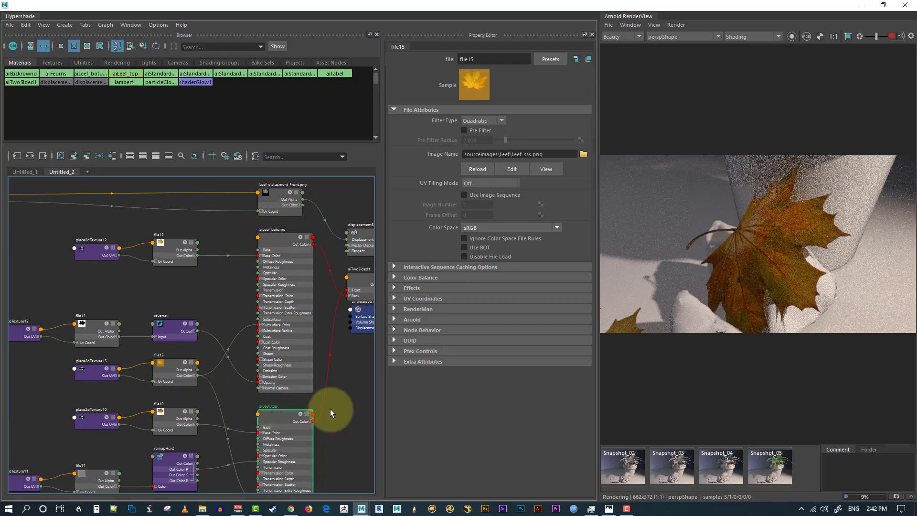
pyautogui.click(291, 409)
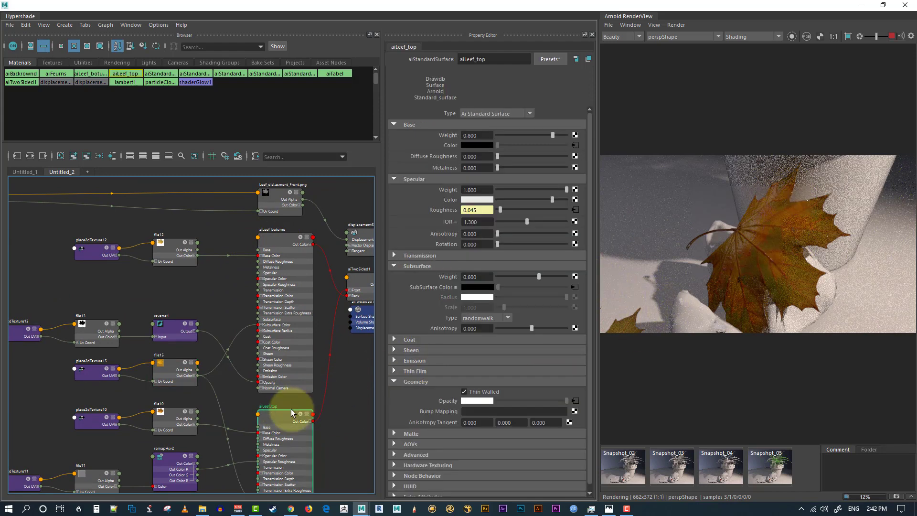
pyautogui.click(548, 189)
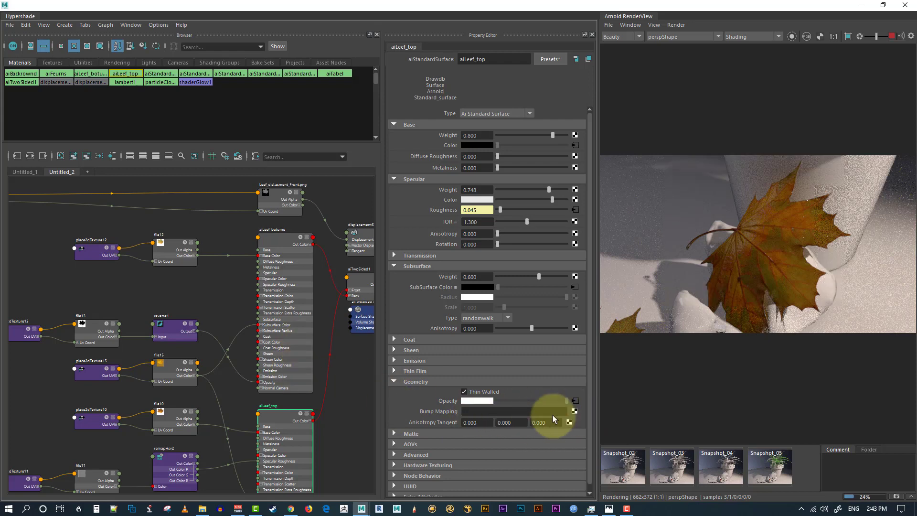
# - Map Leef_Nrmel_Front.png to the Bump Mapping of aiLeef_top through a File texture and set its Color Space to Raw
pyautogui.click(574, 411)
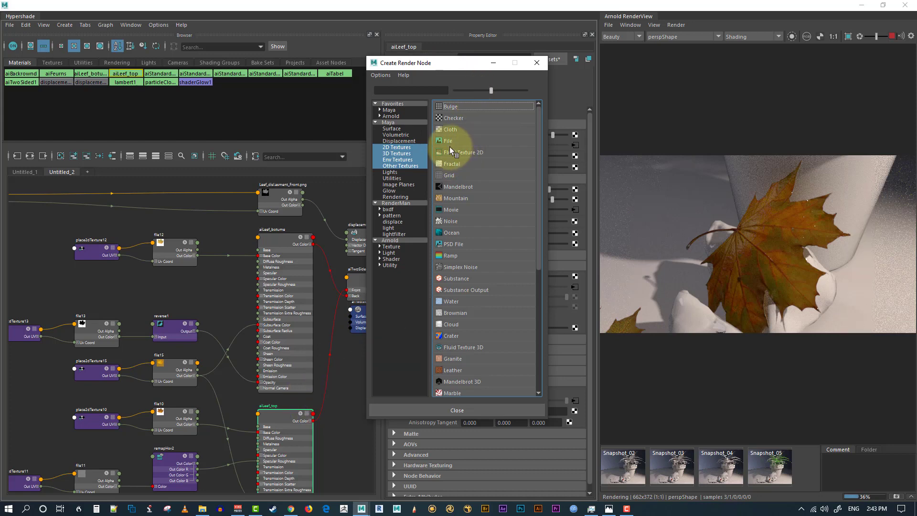
pyautogui.click(470, 141)
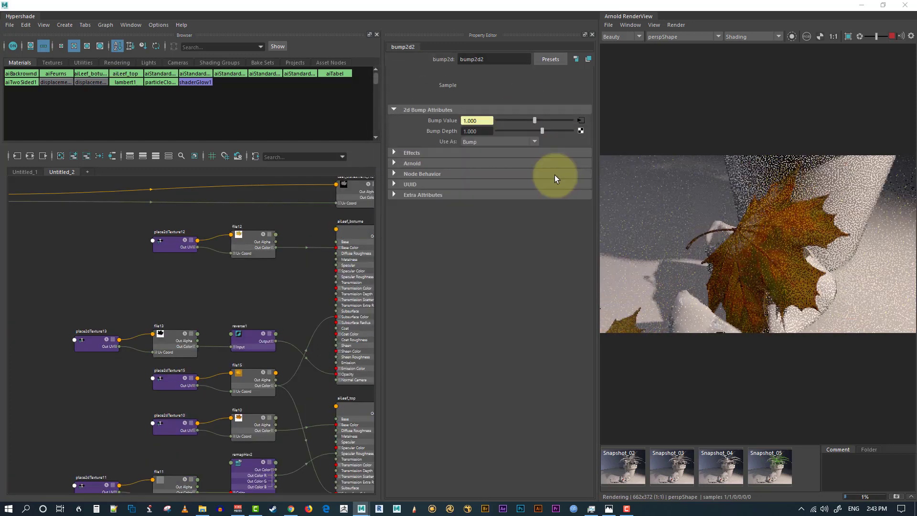
pyautogui.click(580, 120)
pyautogui.click(583, 154)
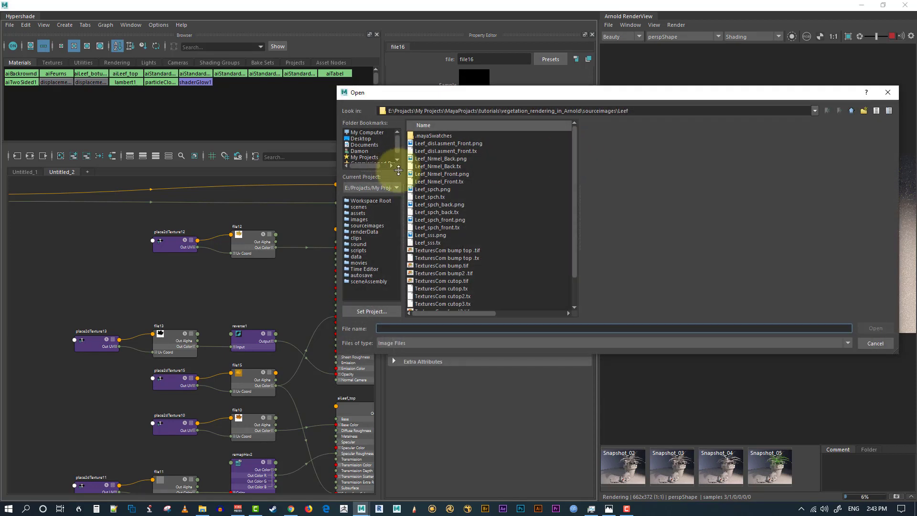
pyautogui.click(450, 173)
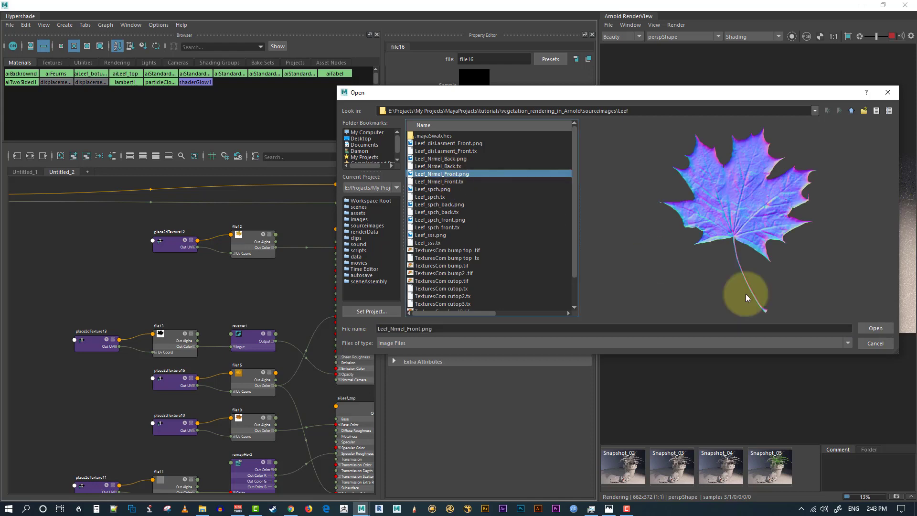
pyautogui.click(874, 328)
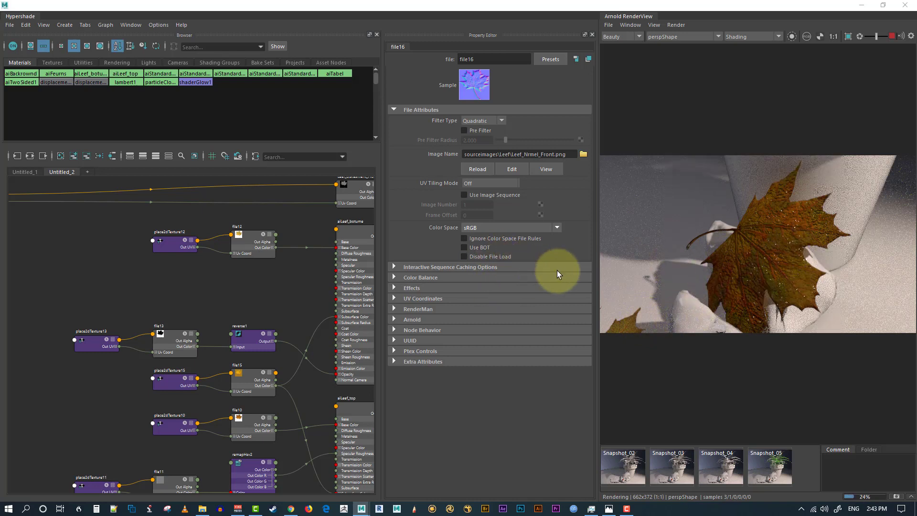
pyautogui.click(478, 229)
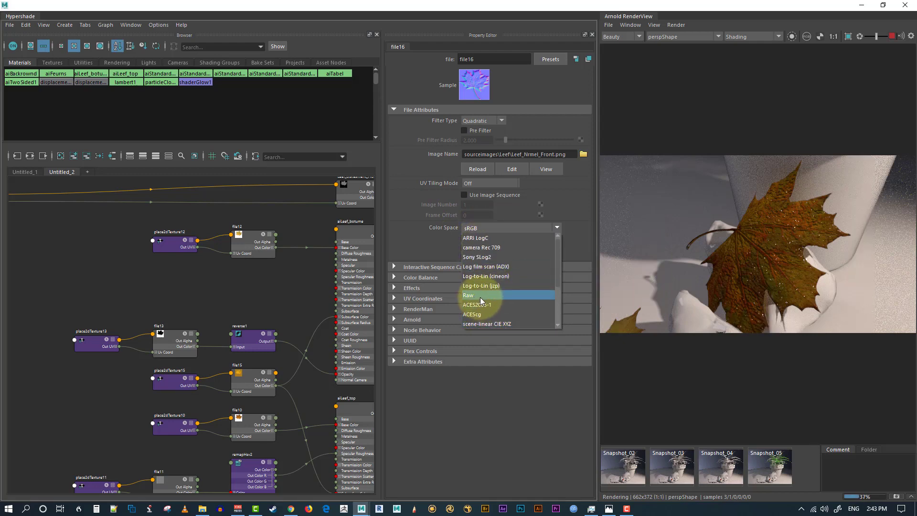
pyautogui.click(480, 296)
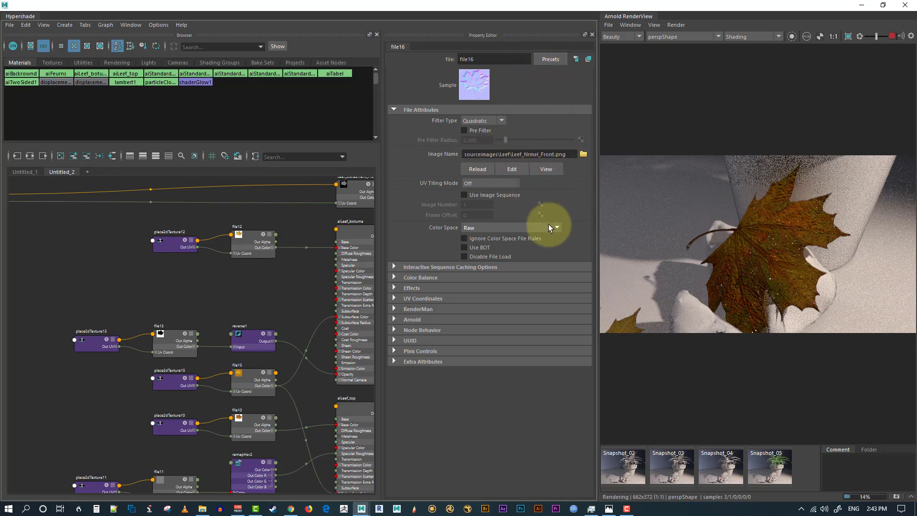
# - Try a Bump Depth of 0.5 on the bump2d2 node that feeds the Normal Camera of aiLeef_top
pyautogui.click(575, 59)
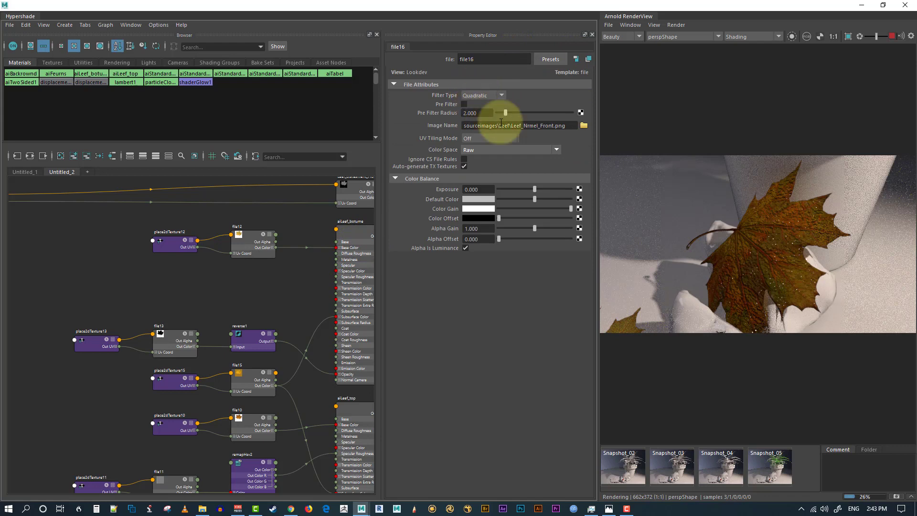
pyautogui.click(357, 235)
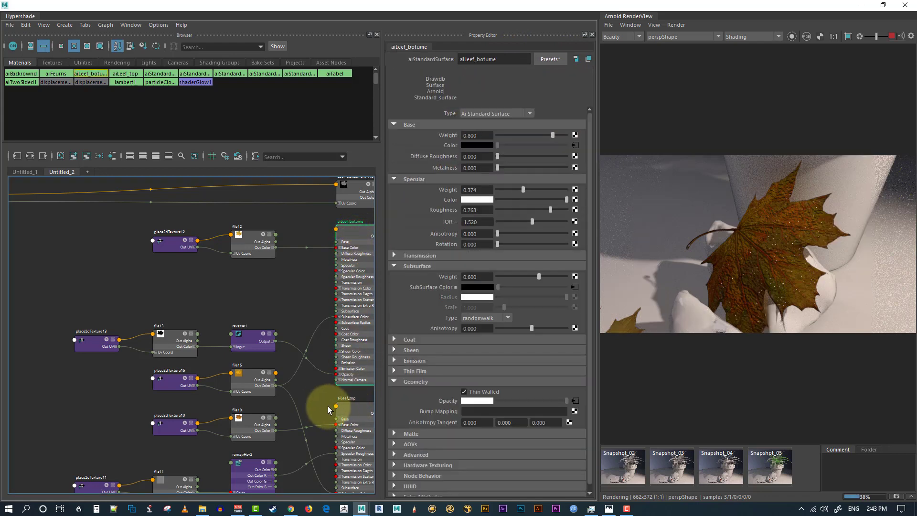
pyautogui.click(356, 417)
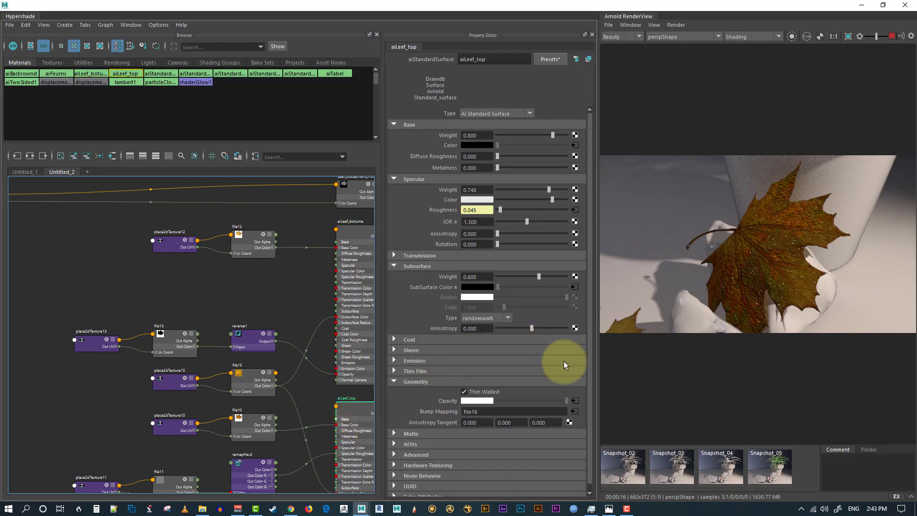
pyautogui.click(576, 411)
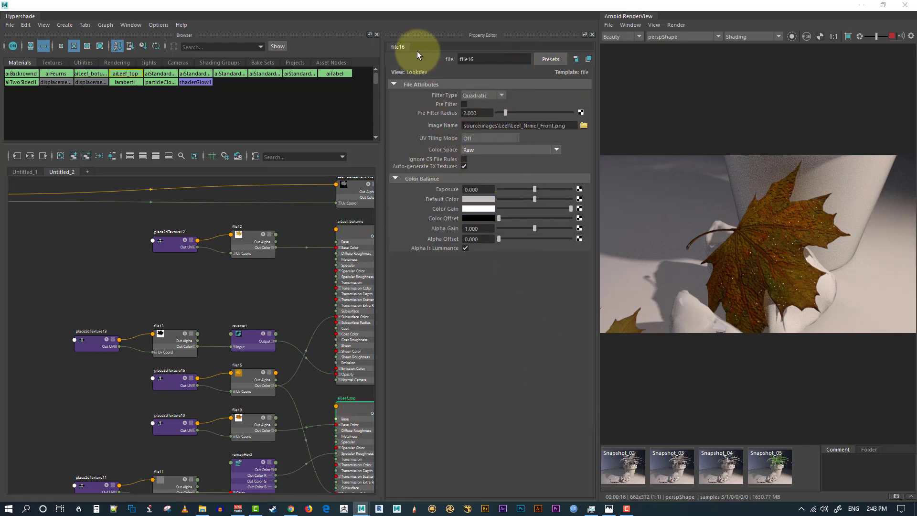
pyautogui.keyDown('alt'); pyautogui.moveTo(277, 437); pyautogui.dragTo(225, 297, button='middle'); pyautogui.keyUp('alt')
pyautogui.click(196, 449)
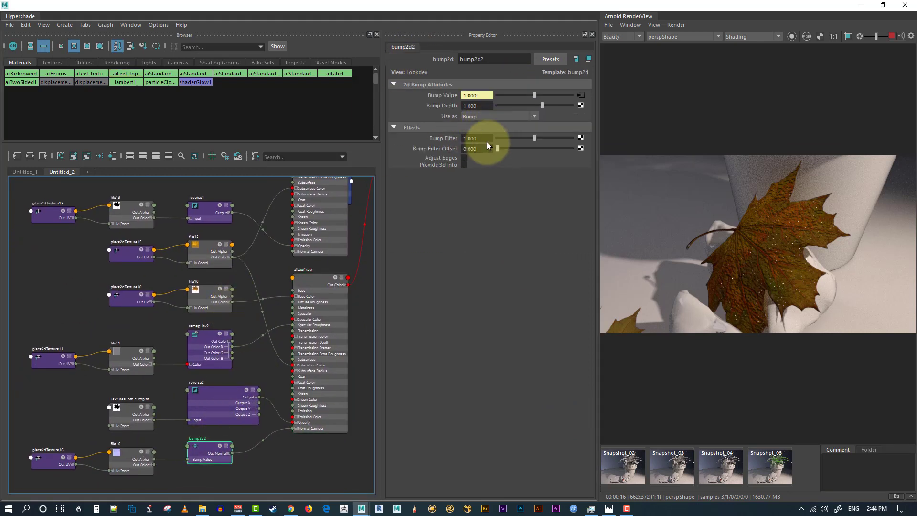
pyautogui.click(476, 105)
pyautogui.write('0.5')
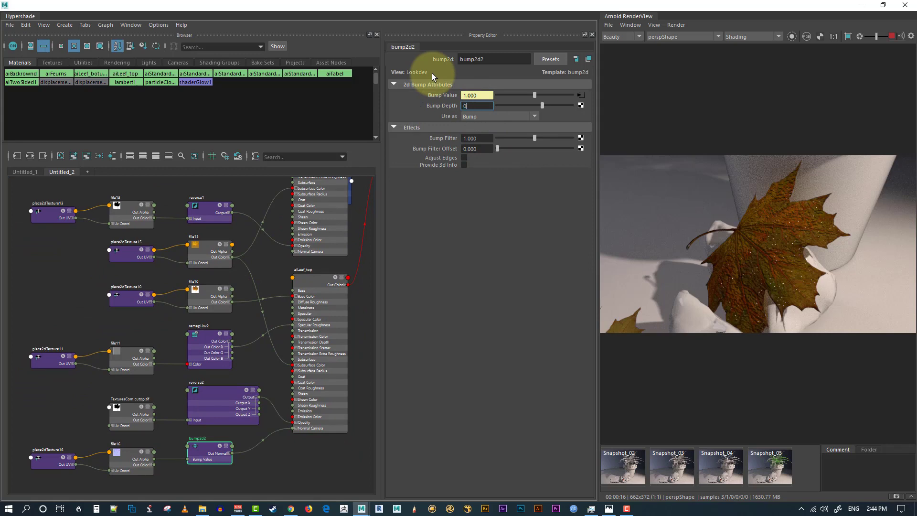
pyautogui.press('Return')
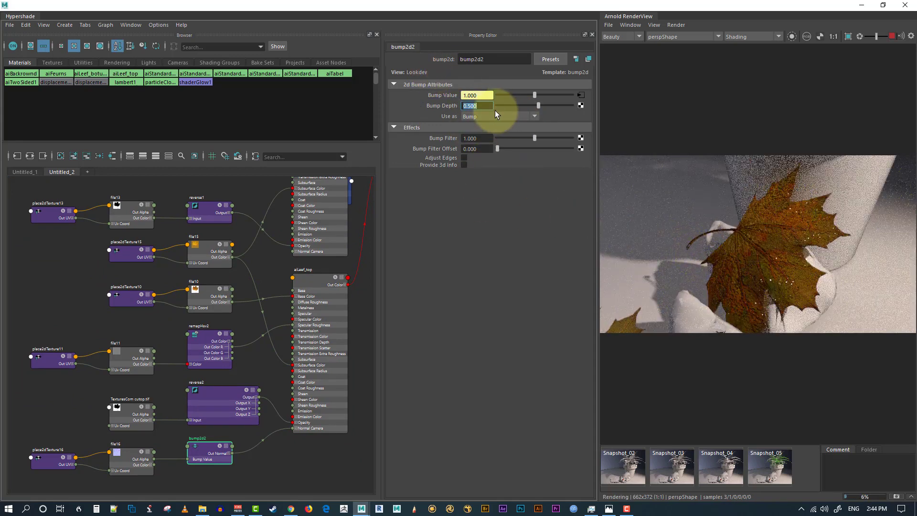
# - Make bump2d2 interpret its map as Tangent Space Normals and set its Bump Depth to 1
pyautogui.click(472, 117)
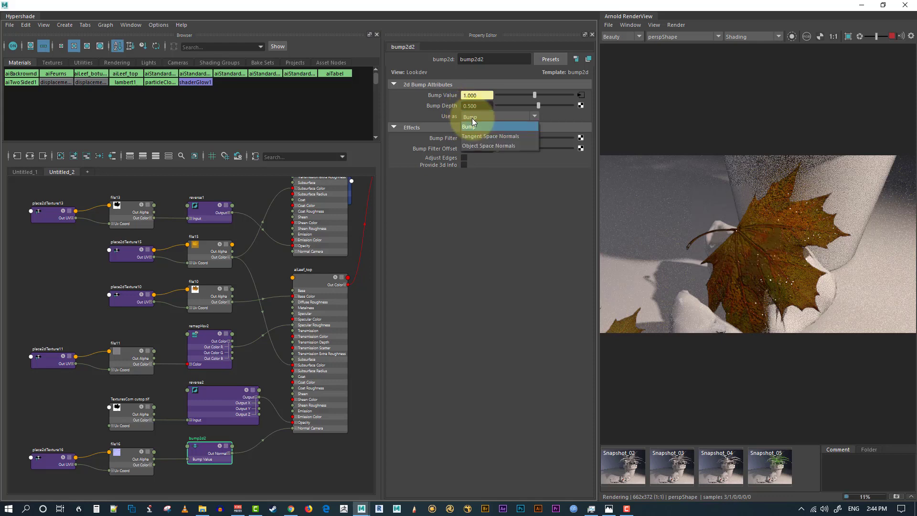
pyautogui.click(476, 137)
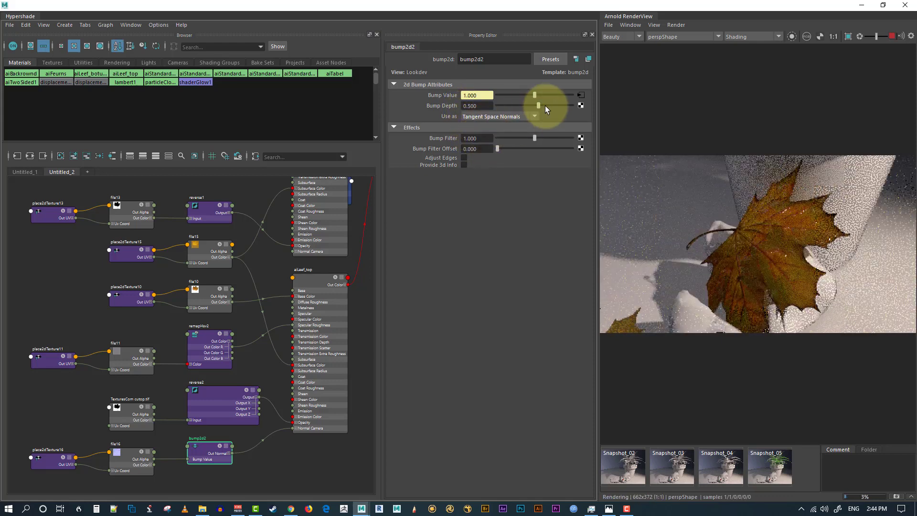
pyautogui.click(472, 106)
pyautogui.write('1')
pyautogui.press('Return')
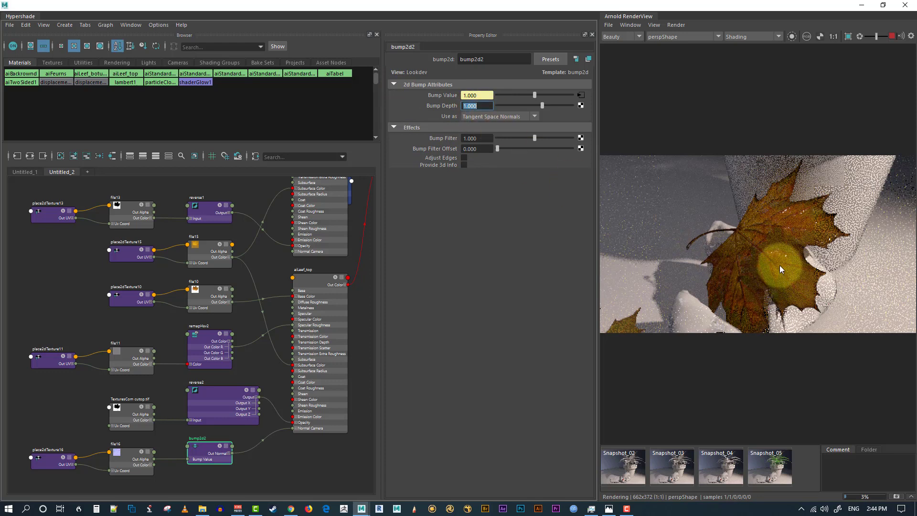
# - On remapHsv2, move the Value curve's middle point to position 0.278, value 0.820, and set Input Min to 0.148
pyautogui.click(271, 265)
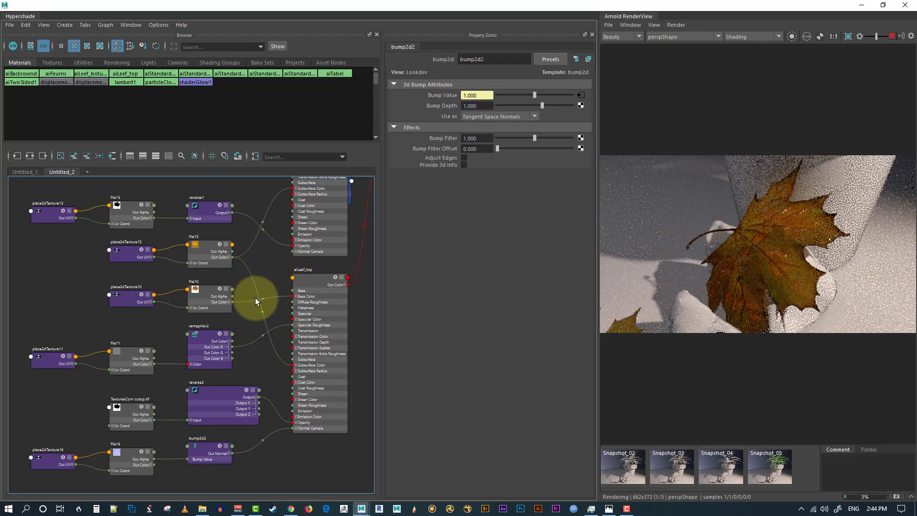
pyautogui.click(206, 339)
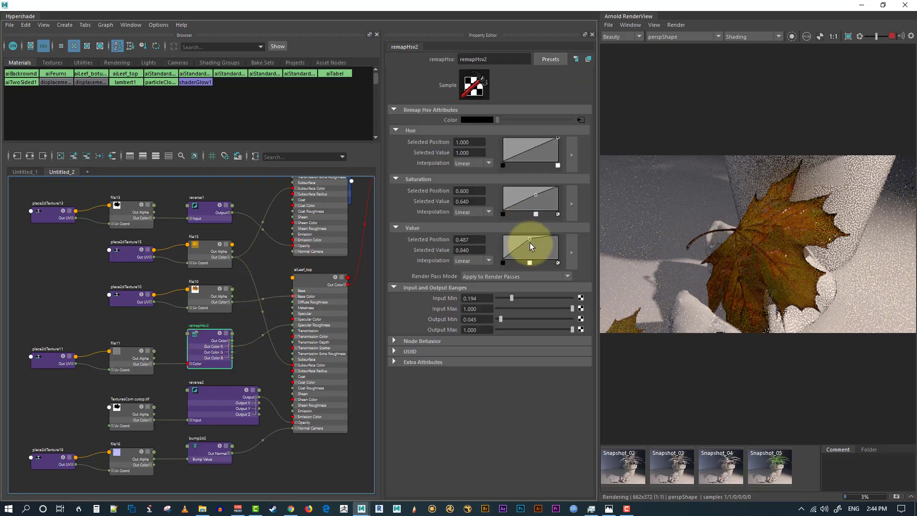
pyautogui.moveTo(529, 239); pyautogui.dragTo(518, 240)
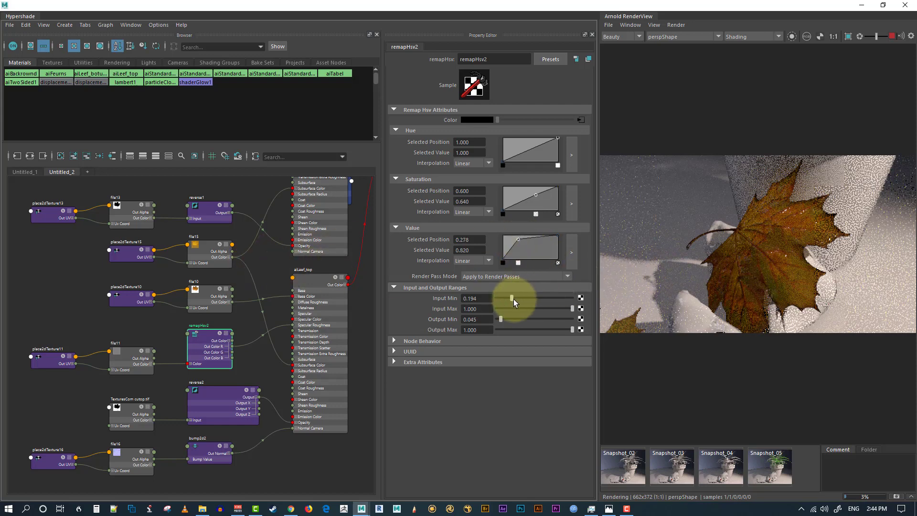
pyautogui.moveTo(512, 299); pyautogui.dragTo(516, 298)
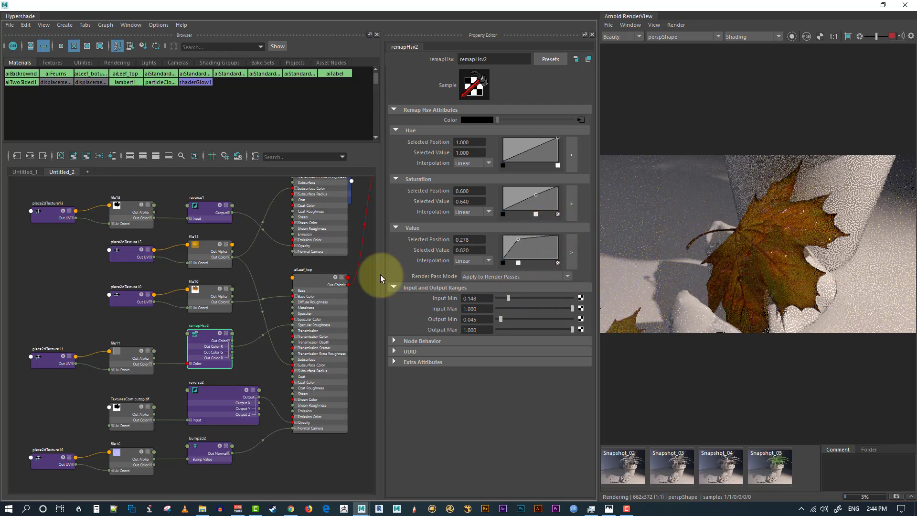
pyautogui.click(250, 258)
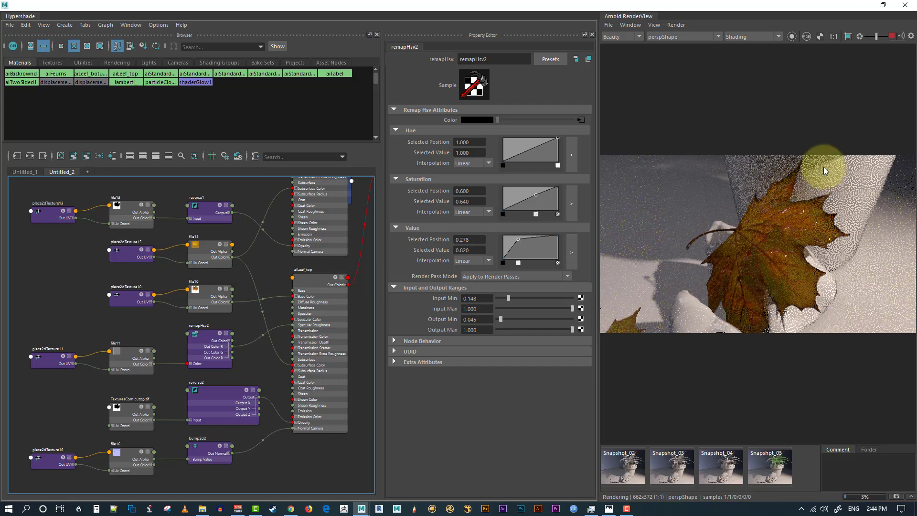
# - Switch the Arnold render to camera_shatCamShape and restart the rendering
pyautogui.click(693, 39)
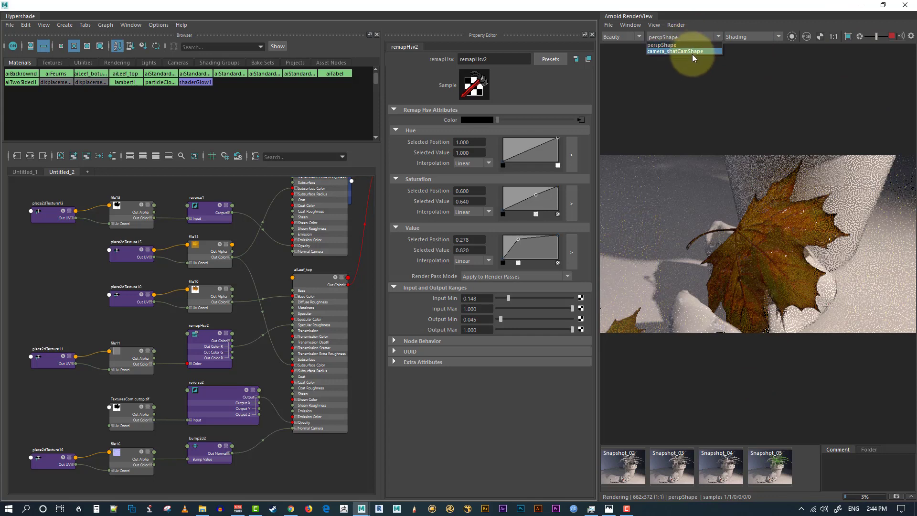
pyautogui.click(693, 53)
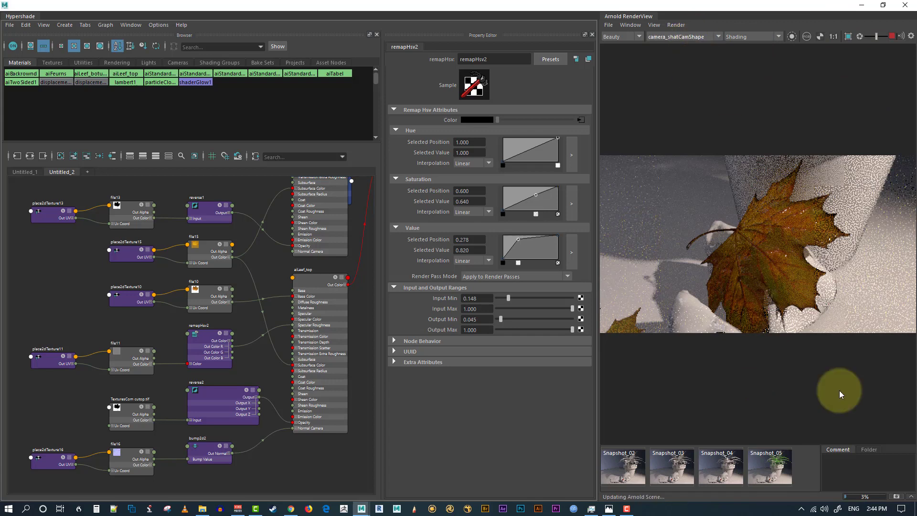
pyautogui.click(892, 36)
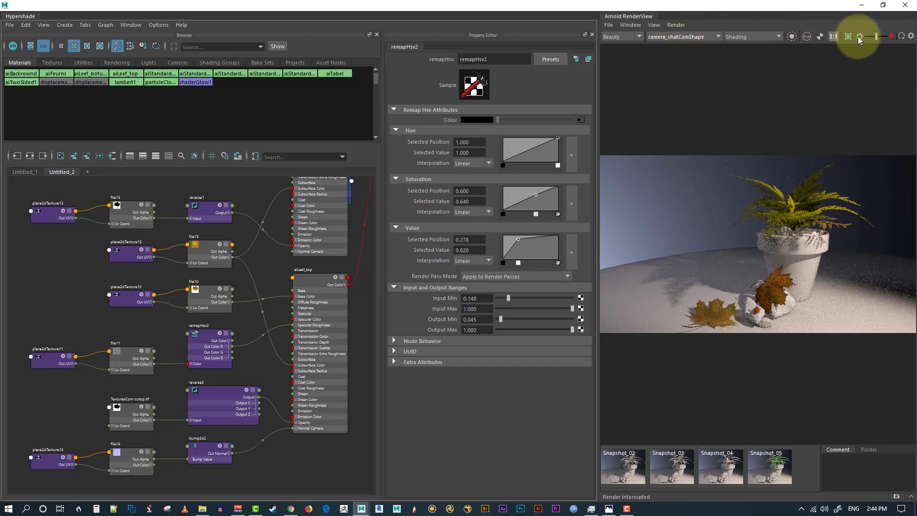
pyautogui.click(891, 37)
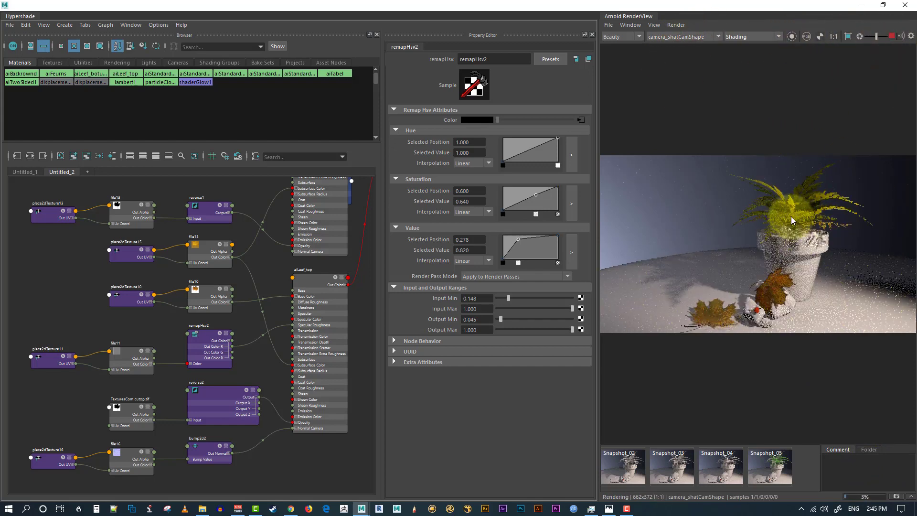